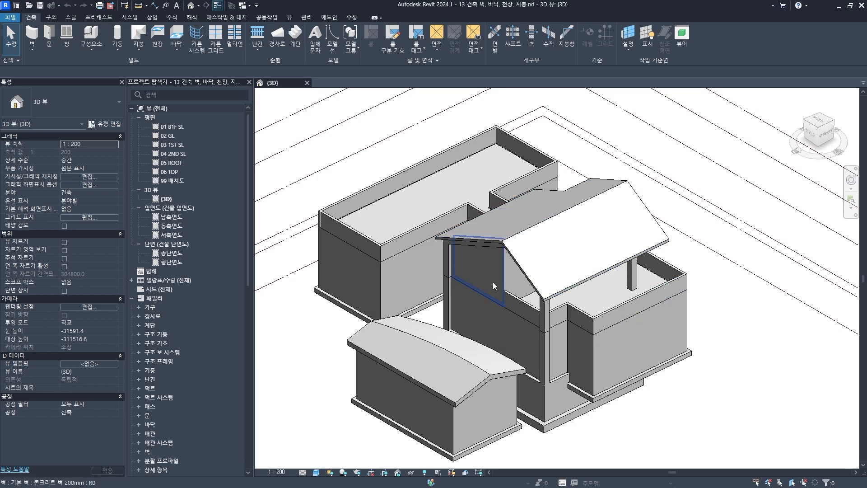
Step: Examine the building's concrete exterior walls in the 3D view, including the connected chain of ground-floor walls
shift+middle_drag(524, 342, 422, 245)
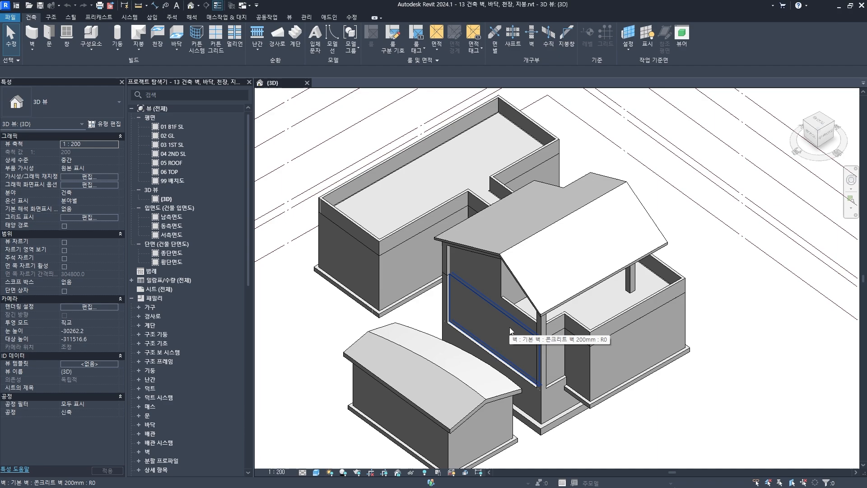
shift+middle_drag(508, 321, 477, 307)
scroll(477, 307, up, 2)
click(374, 235)
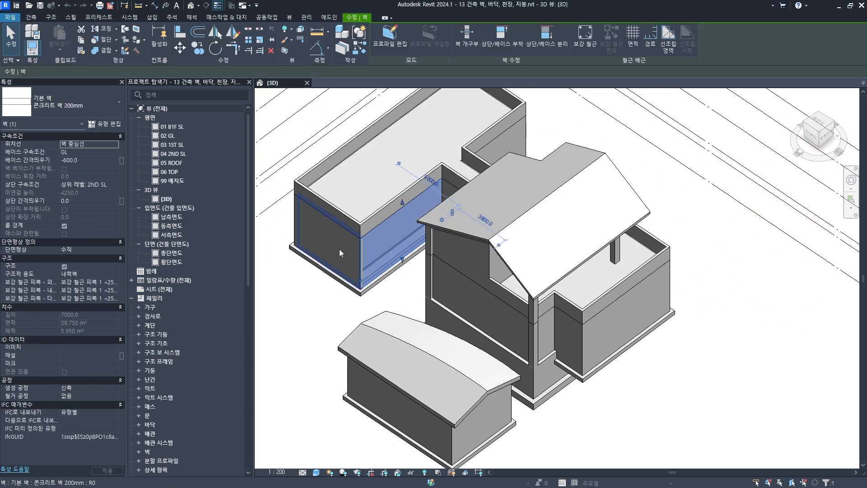
key(Tab)
click(336, 241)
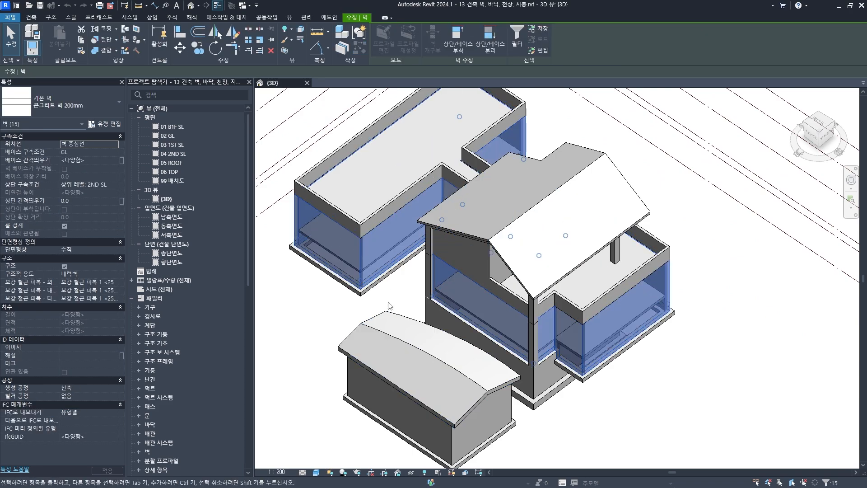
click(388, 306)
click(446, 354)
scroll(446, 355, down, 1)
middle_drag(445, 355, 466, 294)
middle_drag(463, 257, 508, 285)
click(358, 306)
scroll(358, 306, down, 1)
middle_drag(404, 312, 447, 289)
Step: Temporarily hide the flat roof slab of the long wing in the 3D view to expose its interior
scroll(491, 292, up, 2)
shift+middle_drag(387, 204, 387, 226)
scroll(387, 225, up, 2)
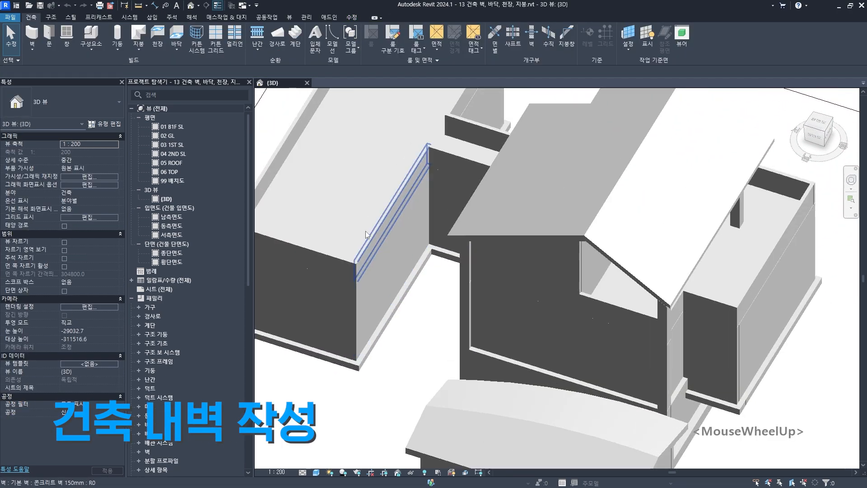
click(354, 182)
middle_drag(355, 181, 452, 231)
key(Escape)
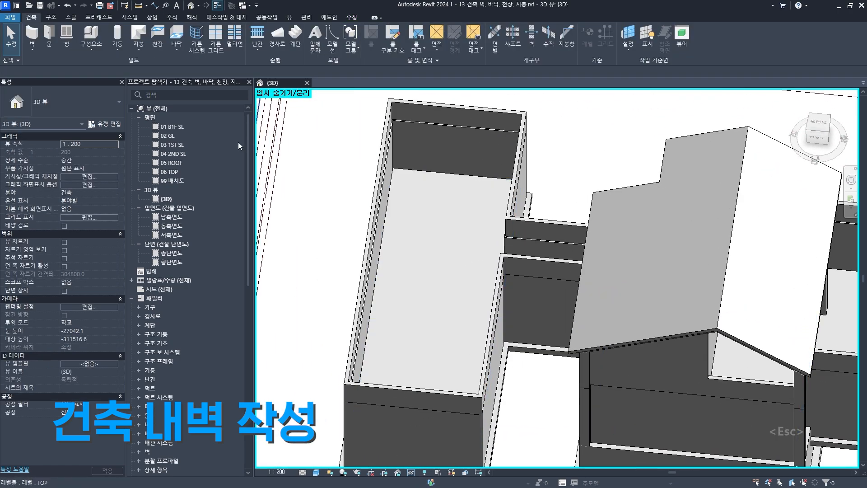
Step: Open the 03 1ST SL floor plan at the interior walls around bedrooms 침실 2 and 침실 3
double_click(177, 145)
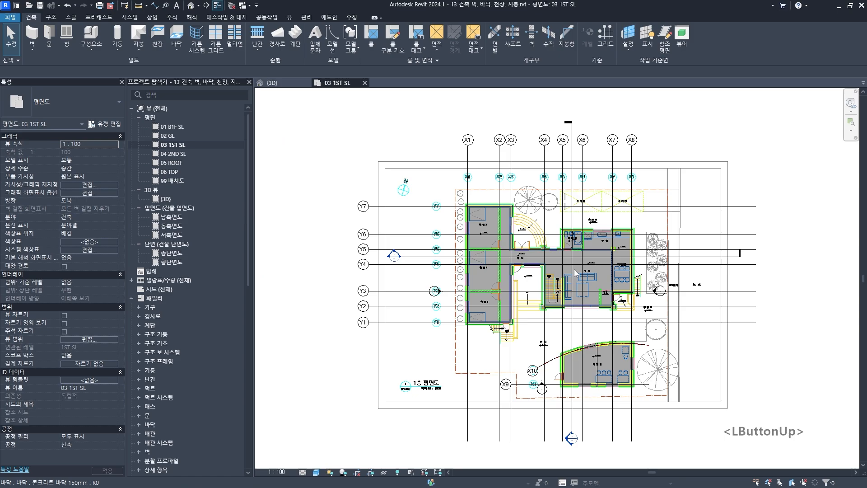
middle_drag(575, 273, 506, 277)
scroll(392, 212, up, 6)
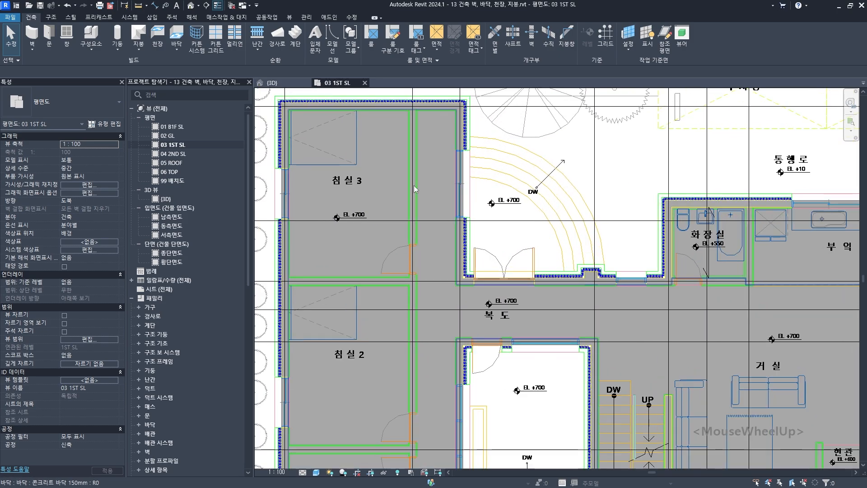
scroll(415, 189, up, 5)
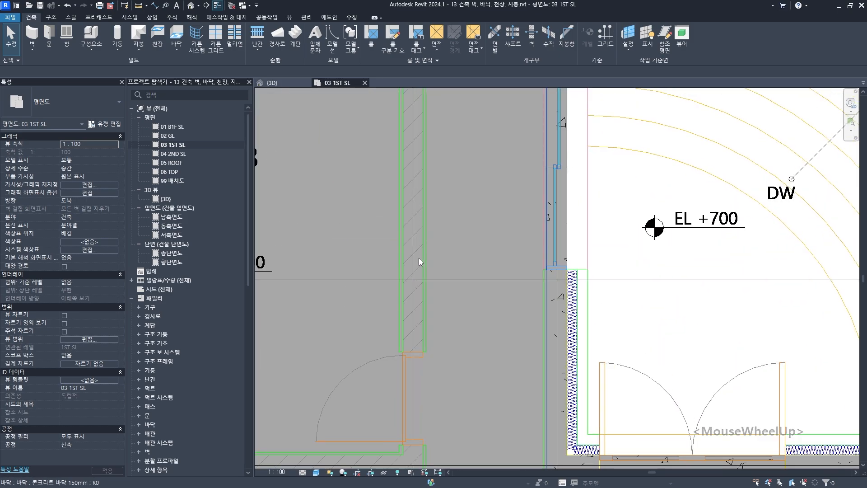
scroll(416, 339, down, 8)
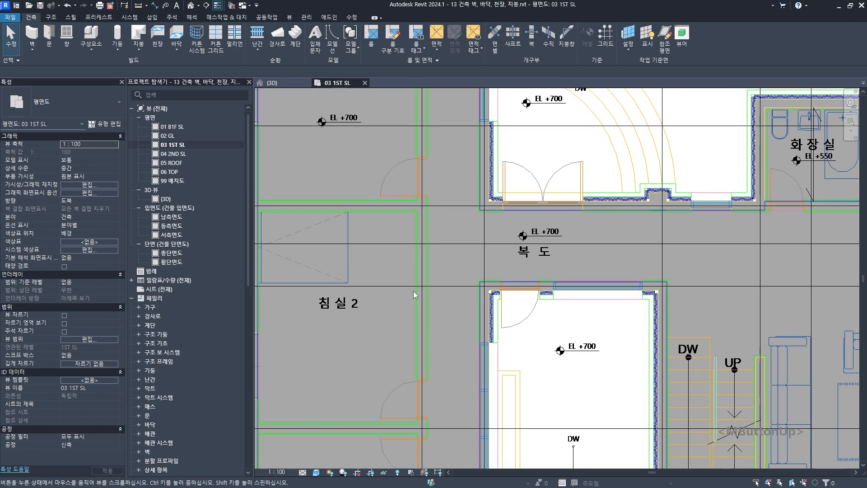
Step: Measure the thickness of the interior wall beside bedroom 침실 3 with an aligned dimension, without placing it
scroll(420, 226, up, 6)
key(d)
key(i)
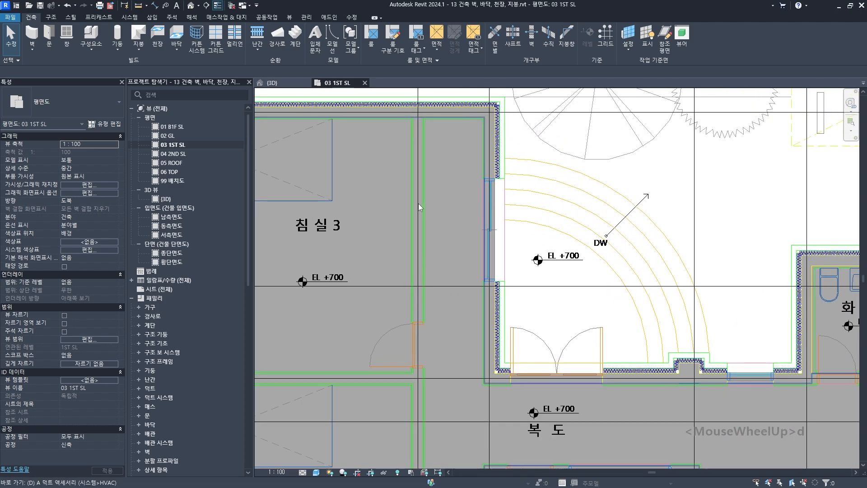
scroll(418, 204, up, 6)
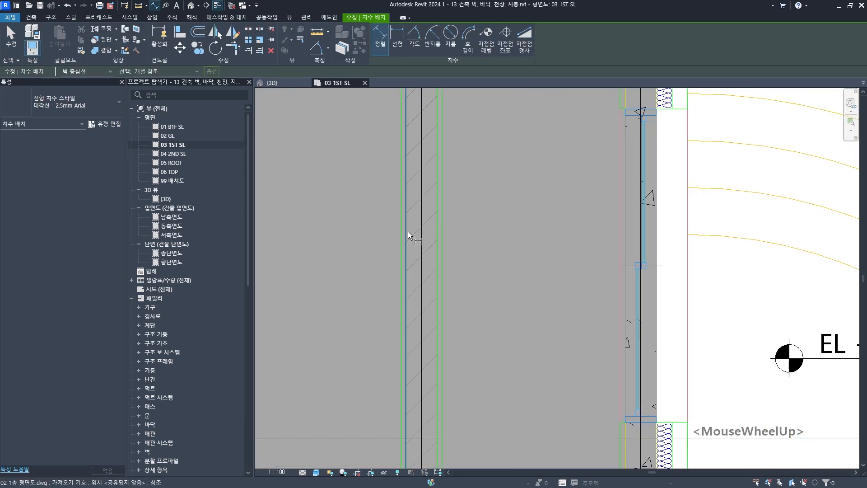
click(430, 239)
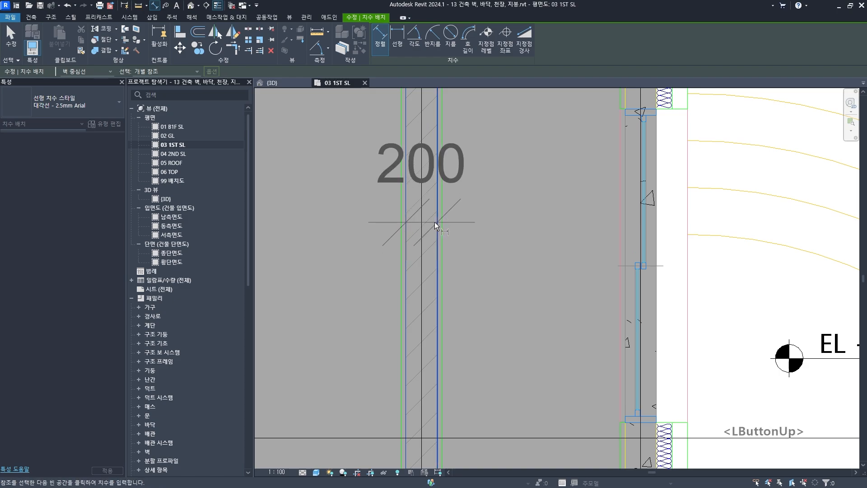
scroll(435, 223, down, 2)
scroll(436, 223, down, 2)
scroll(437, 221, up, 5)
key(Escape)
scroll(433, 226, down, 10)
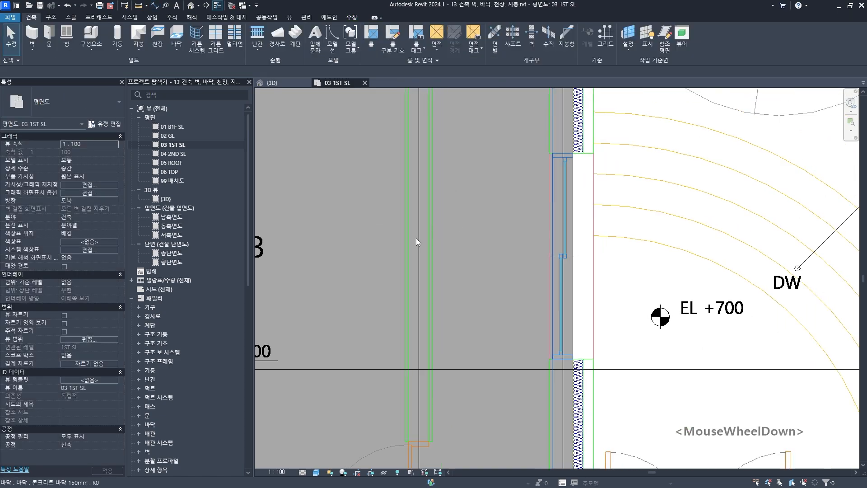
scroll(419, 249, down, 3)
key(Escape)
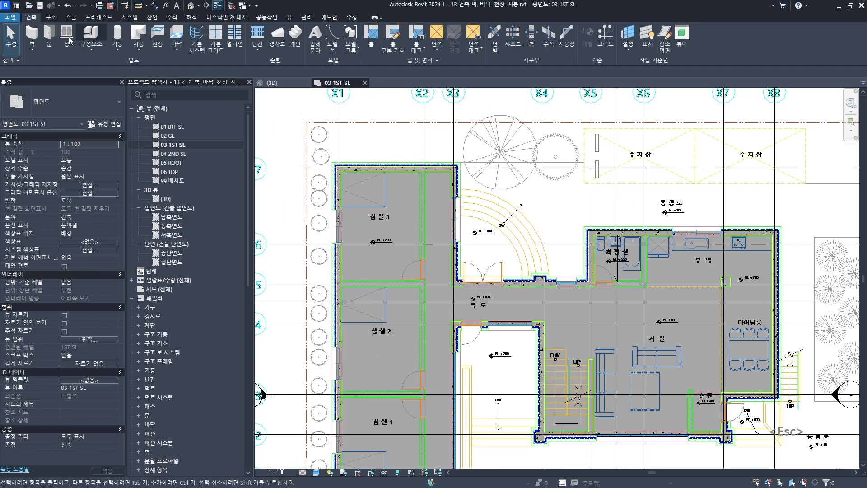
Step: Start a wall and duplicate the 콘크리트 벽 150mm type as 조적벽 200mm
click(35, 32)
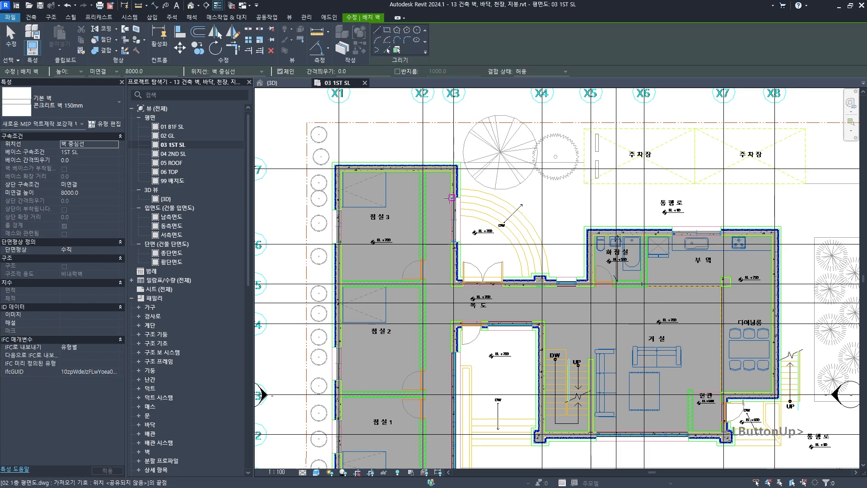
click(104, 123)
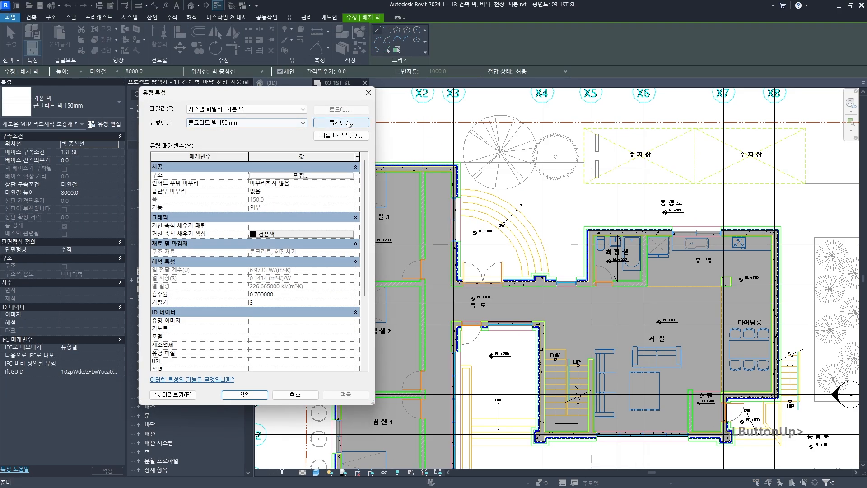
click(338, 123)
text(조적벽 200mm)
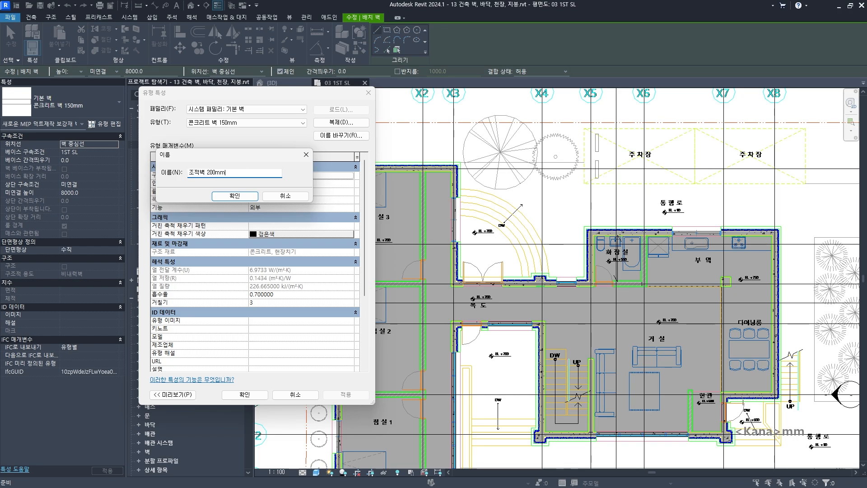
key(Return)
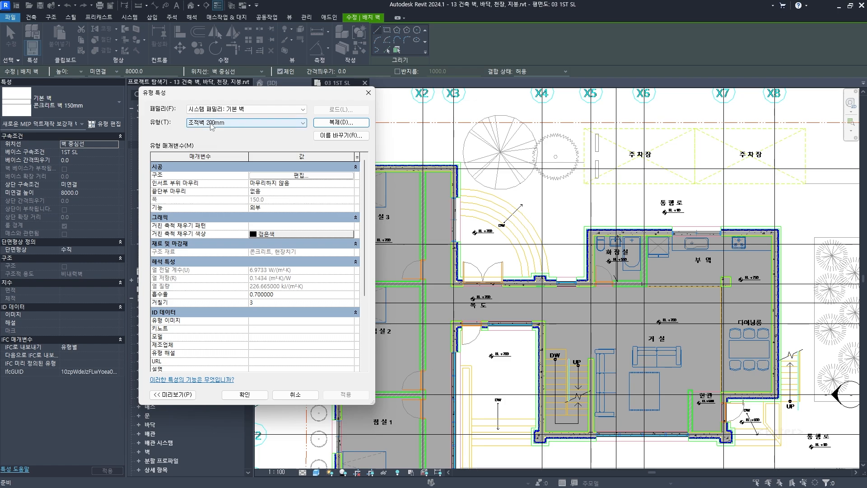
Step: Edit the new wall type's structure and set the core layer's function to 하지재 [2]
click(298, 175)
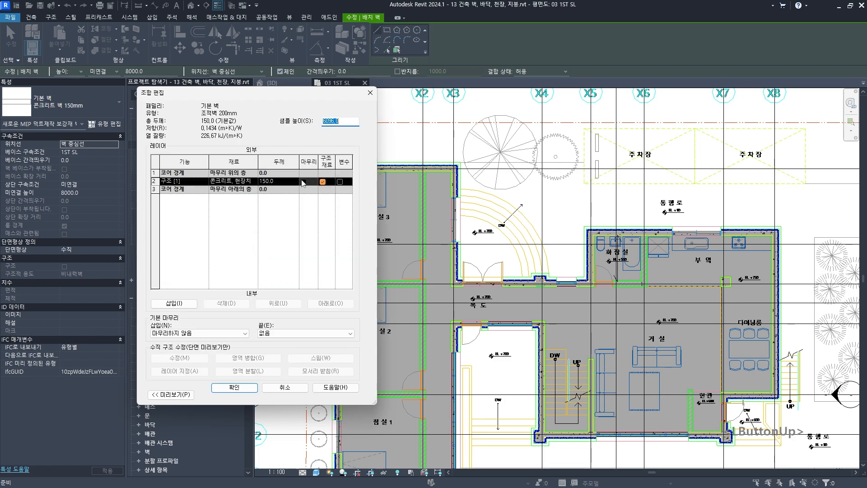
click(201, 182)
click(202, 182)
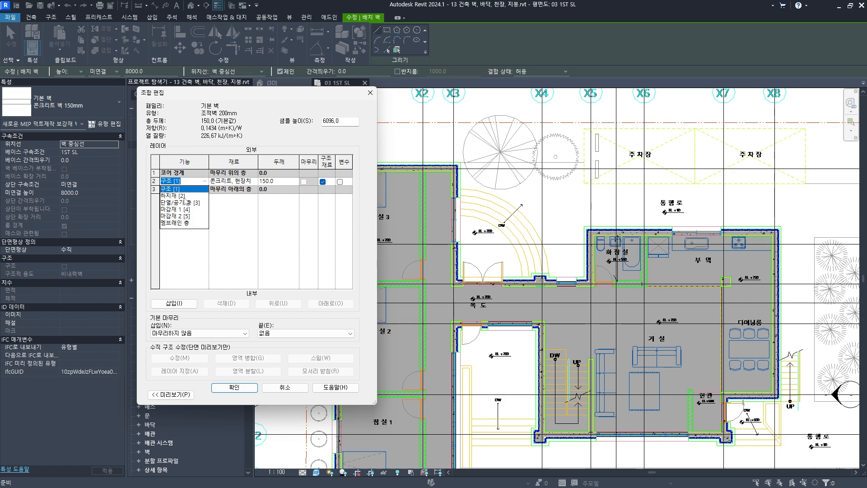
click(189, 196)
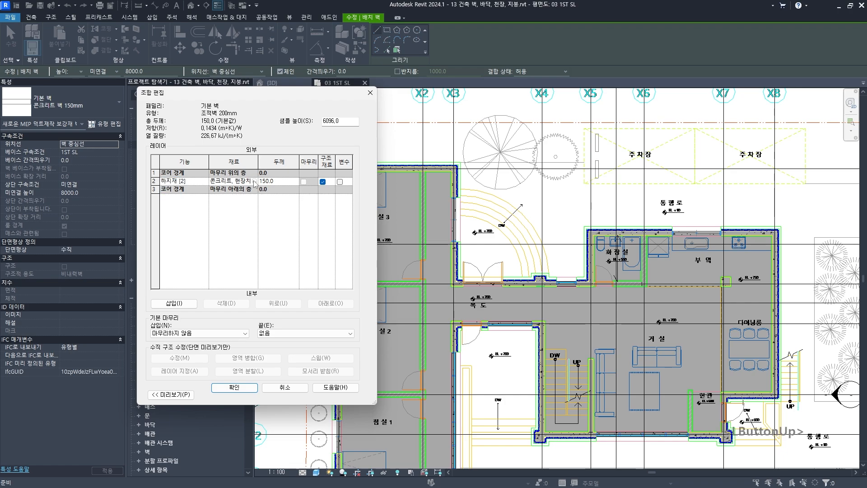
Step: Open the material selection for the 하지재 [2] layer and search for 벽돌
click(255, 181)
click(403, 86)
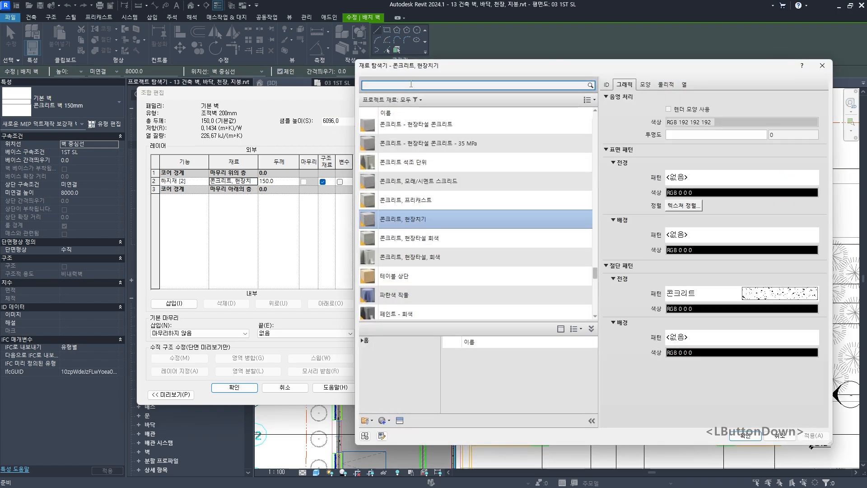
text(qur)
key(BackSpace)
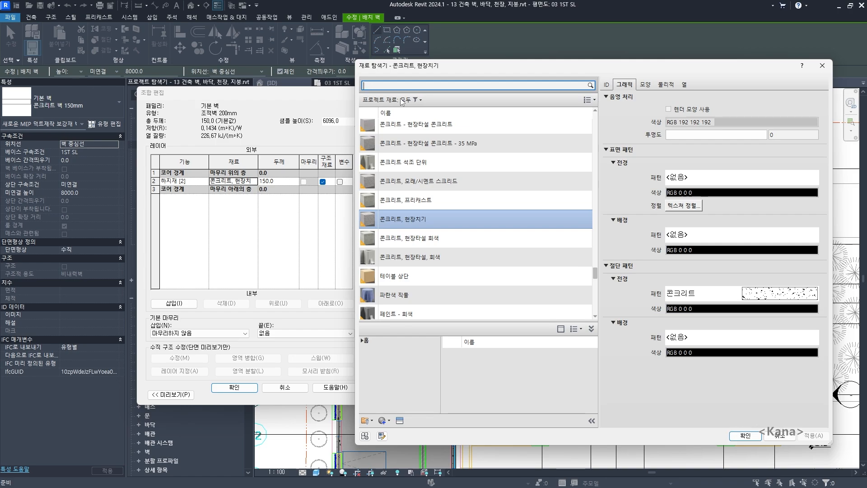
text(ㅂ)
key(BackSpace)
text(ㅂㅕㄱ도)
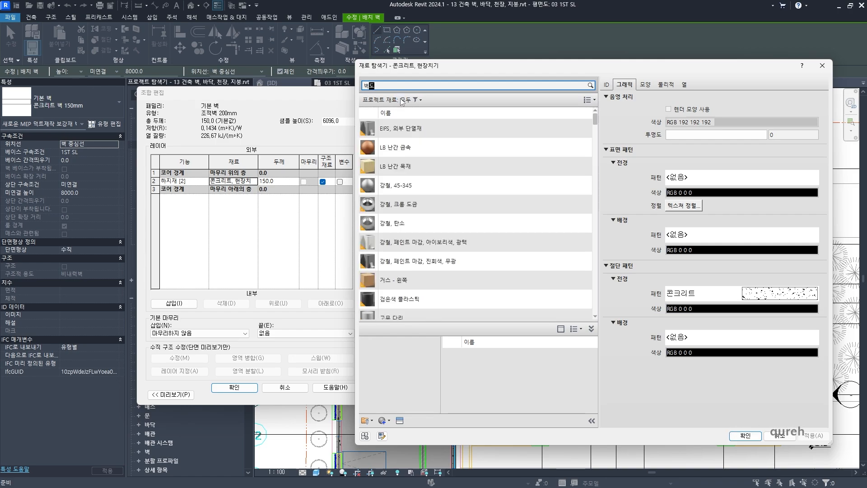
text(ㄹ)
Step: Compare the graphics settings of the project materials 벽돌, 공통, 붉은벽돌 치장쌓기 and 스택
scroll(418, 179, down, 2)
click(427, 183)
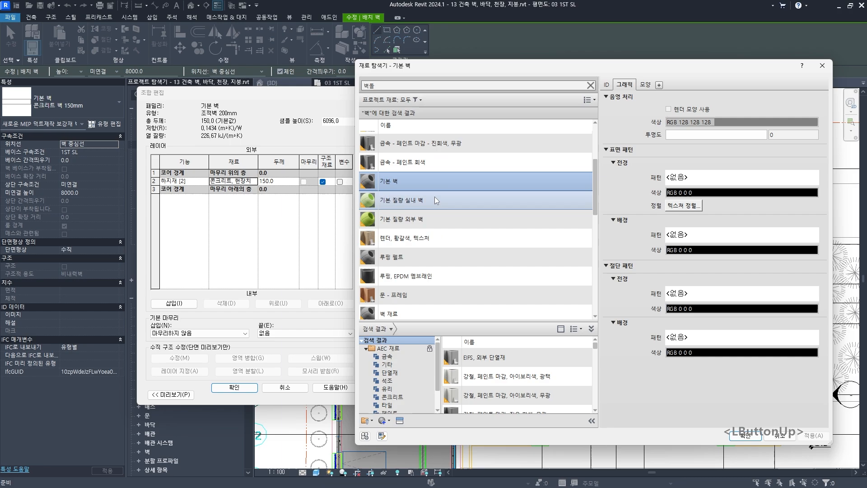
scroll(430, 180, up, 1)
click(407, 141)
click(412, 178)
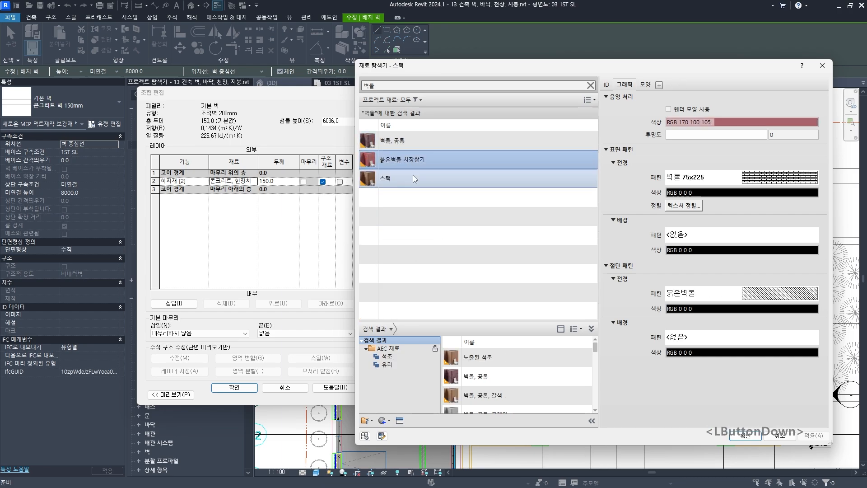
click(408, 143)
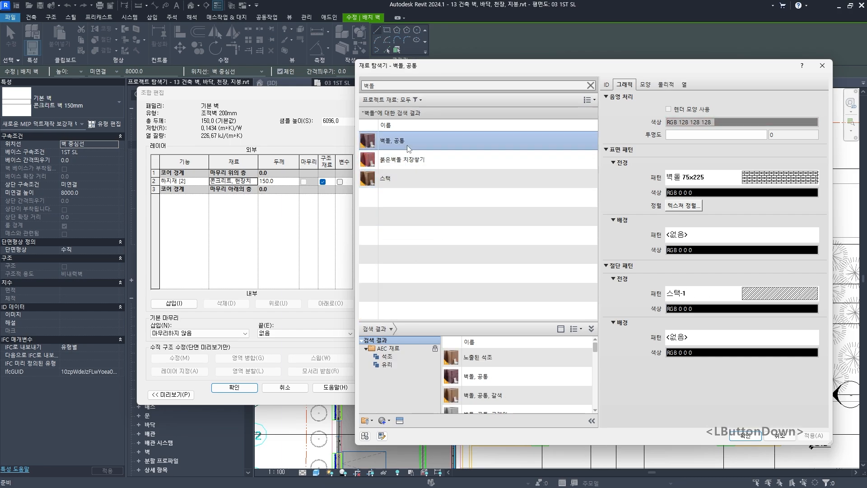
click(407, 158)
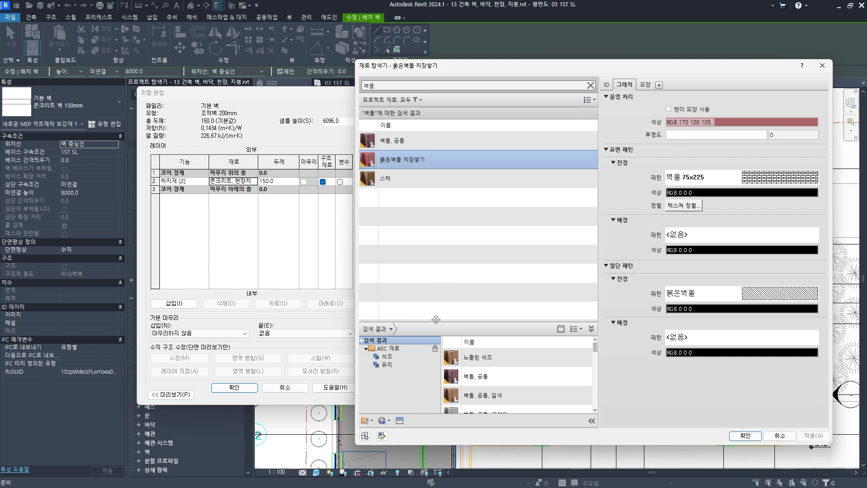
Step: Enlarge the material library list and add 벽돌, 공통, 그레이 from the AEC library to the project materials
drag(435, 319, 435, 211)
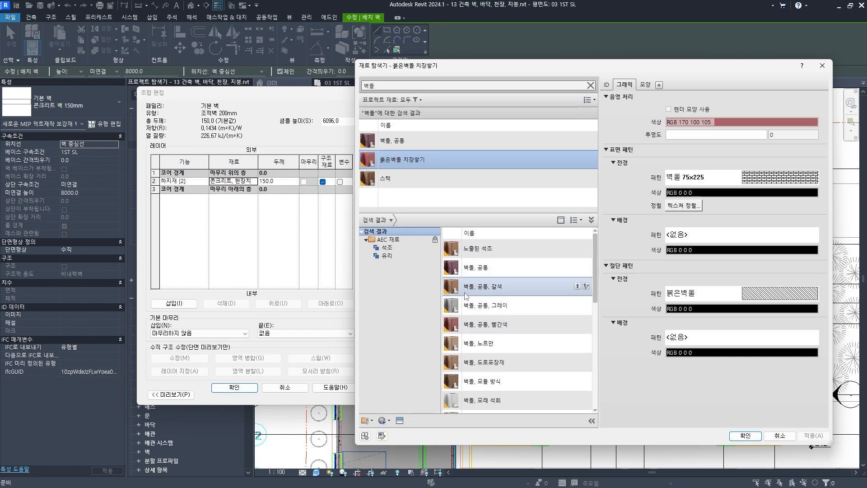
click(591, 220)
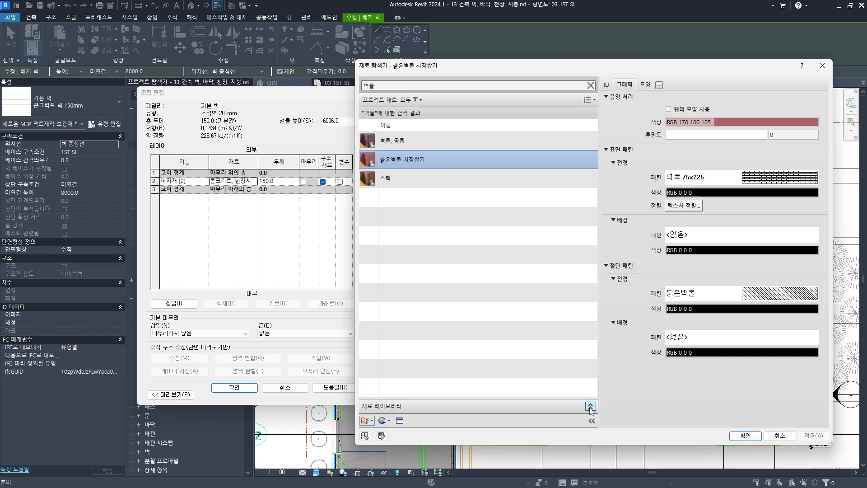
click(590, 406)
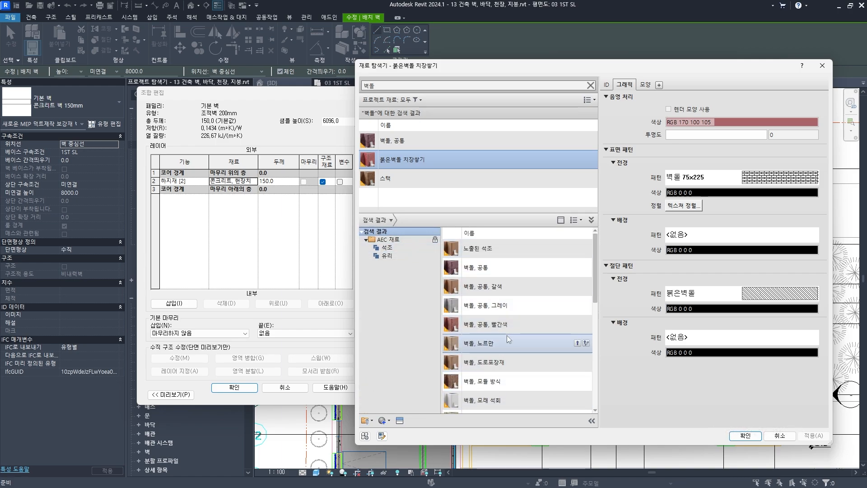
click(505, 310)
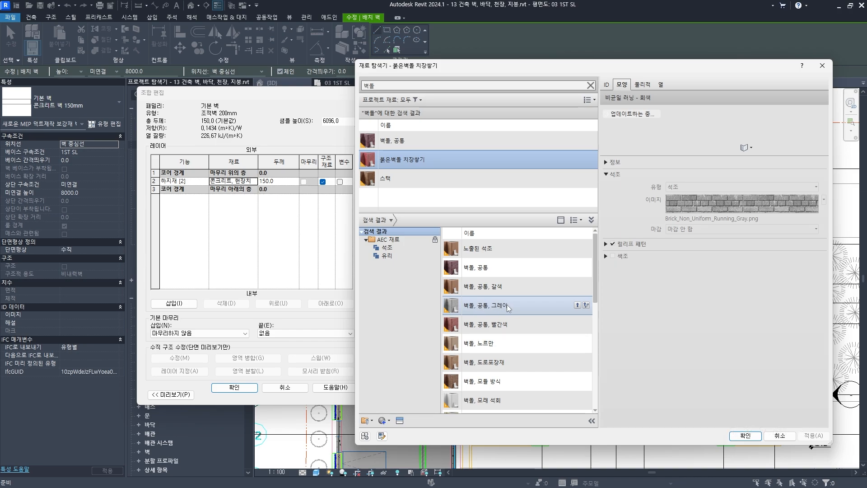
click(578, 305)
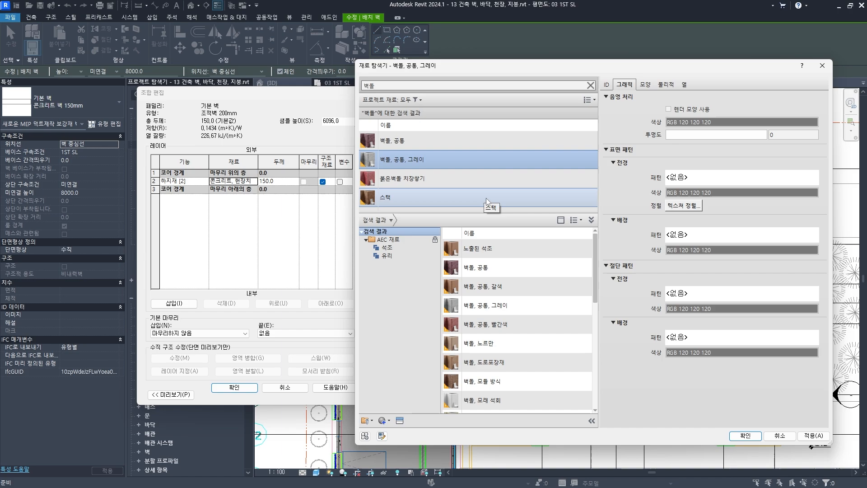
click(578, 308)
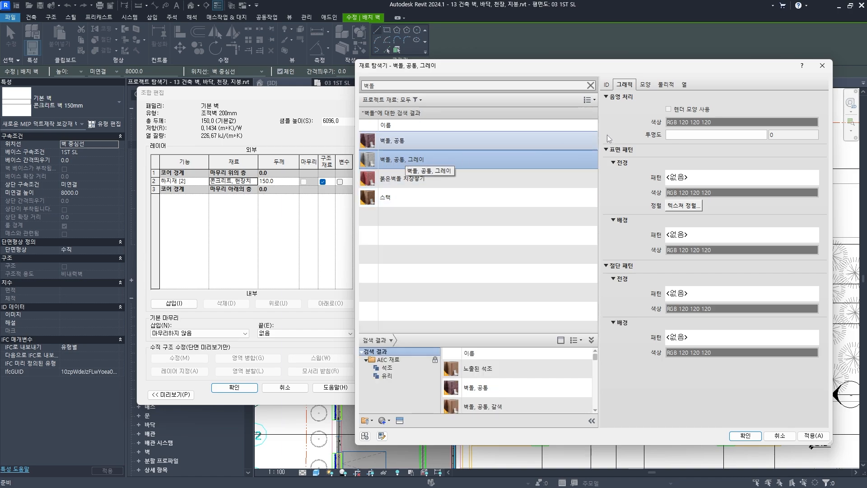
Step: Duplicate the project material 벽돌, 공통, 그레이 and rename the copy # 시멘트 벽돌
right_click(406, 160)
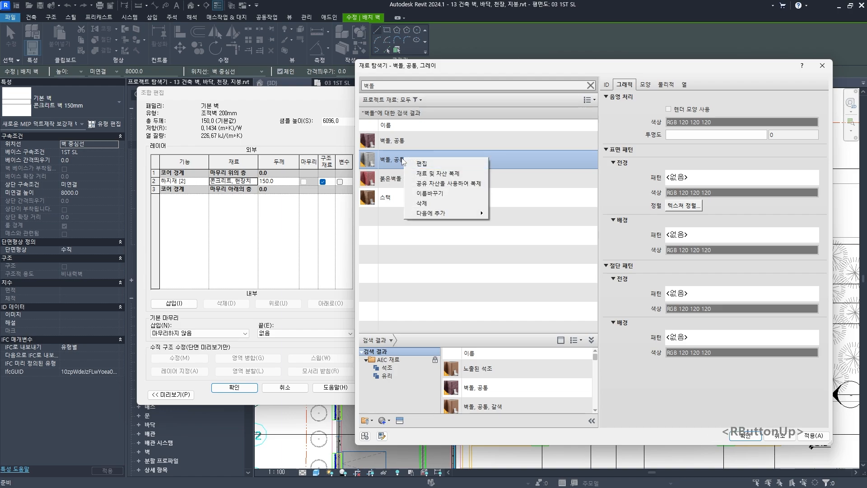
click(454, 176)
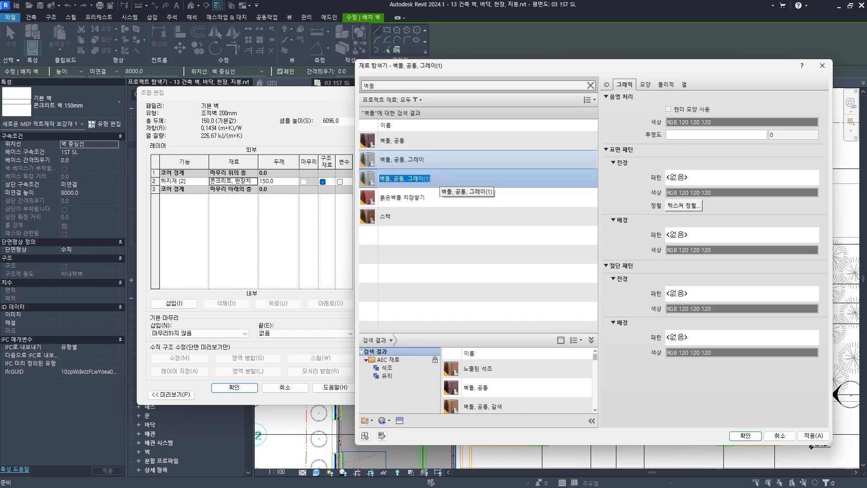
right_click(422, 158)
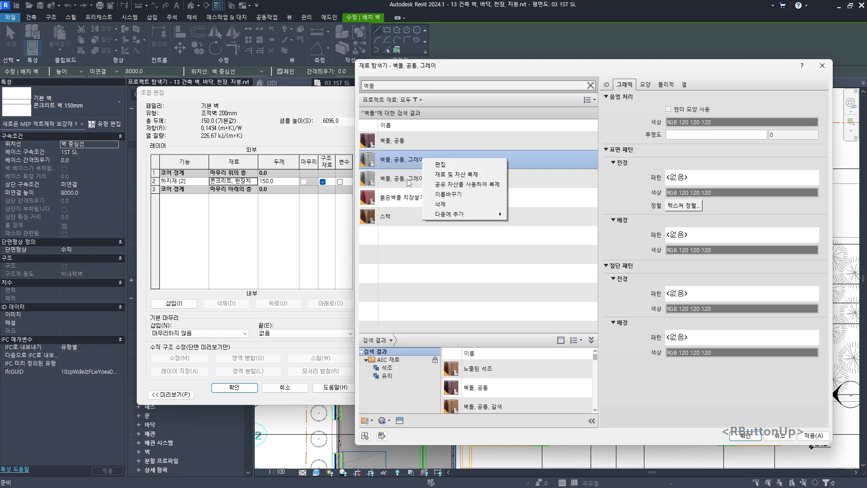
click(430, 178)
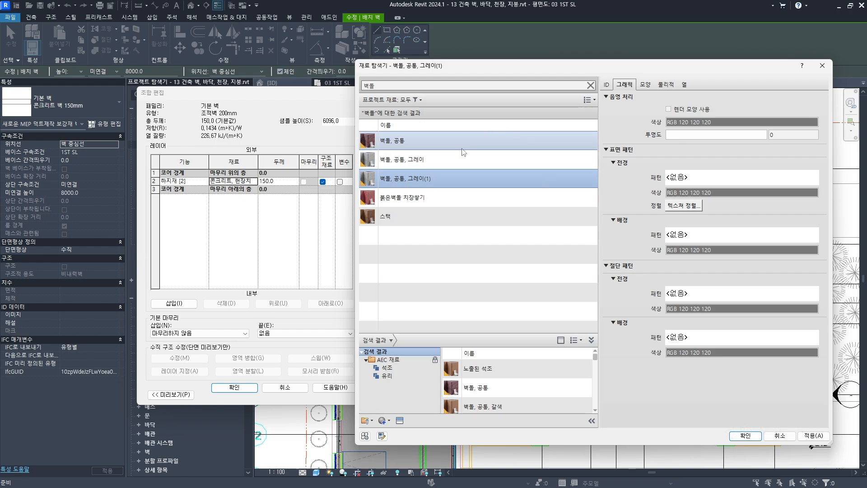
click(423, 177)
right_click(423, 177)
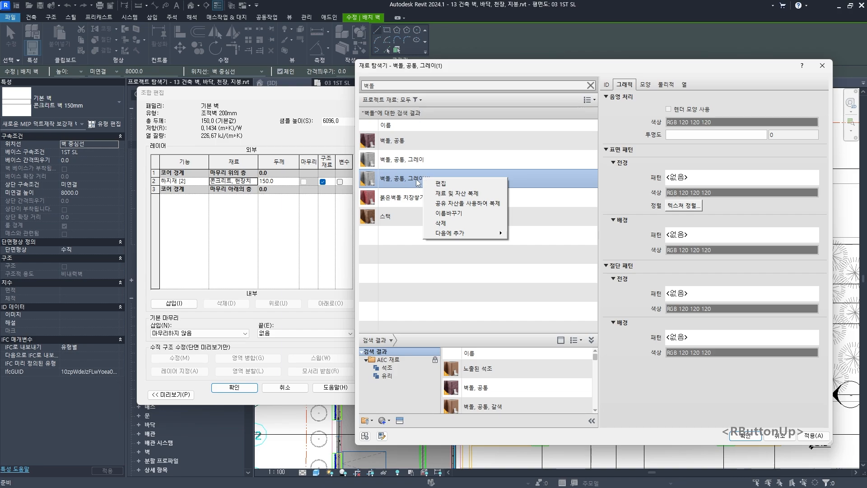
click(444, 202)
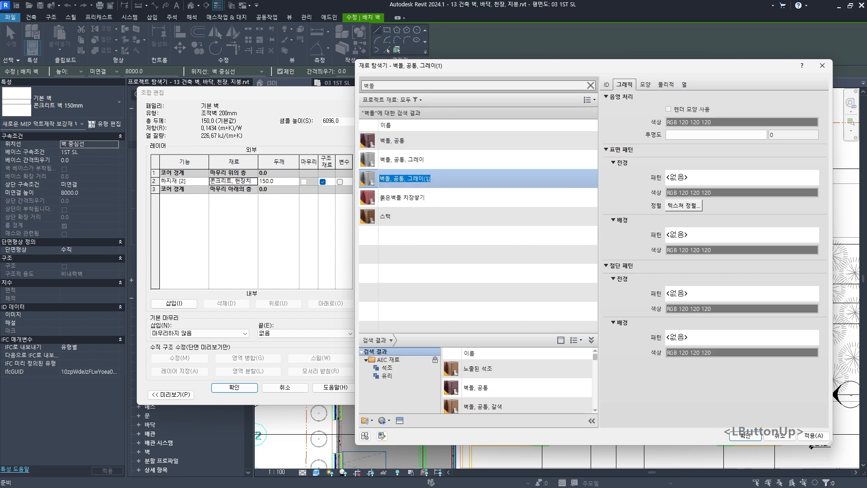
text(#)
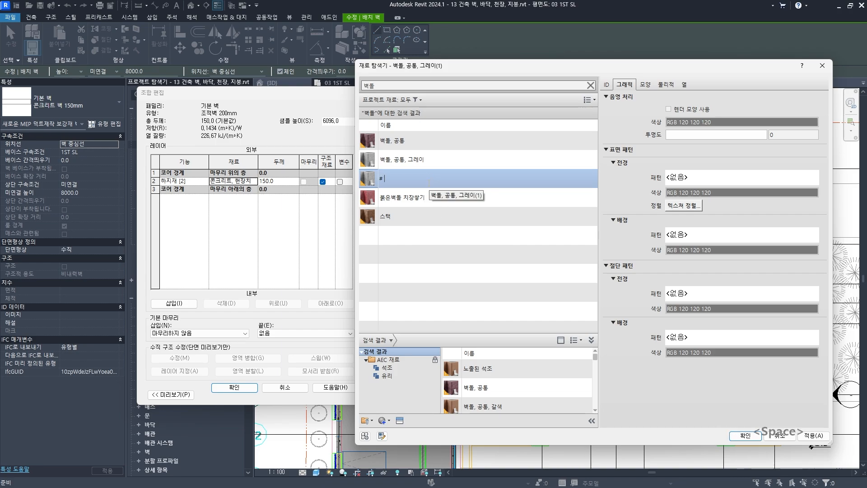
text( w)
key(BackSpace)
text(시멘트 벽돌)
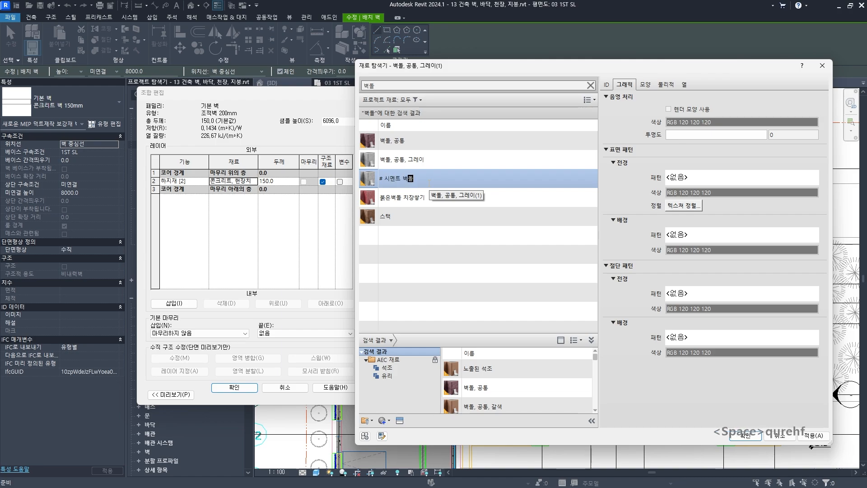
click(416, 216)
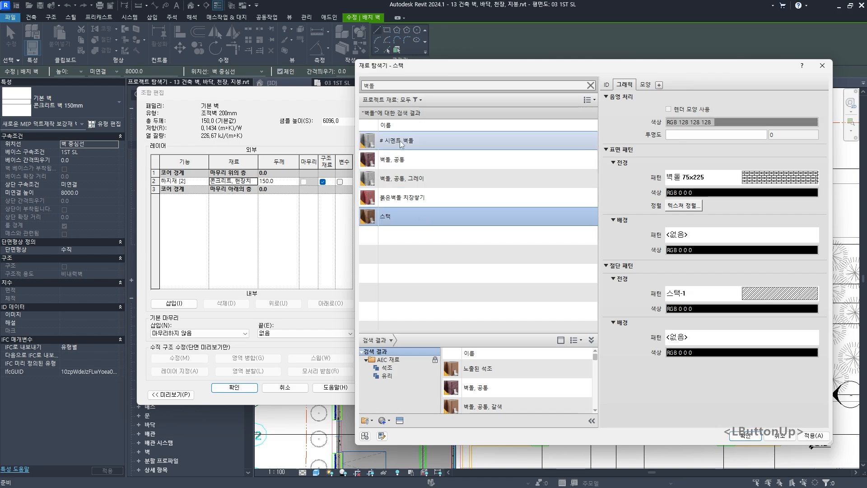
Step: Assign the # 시멘트 벽돌 material to the 하지재 [2] layer and confirm the 조적벽 200mm type
click(377, 143)
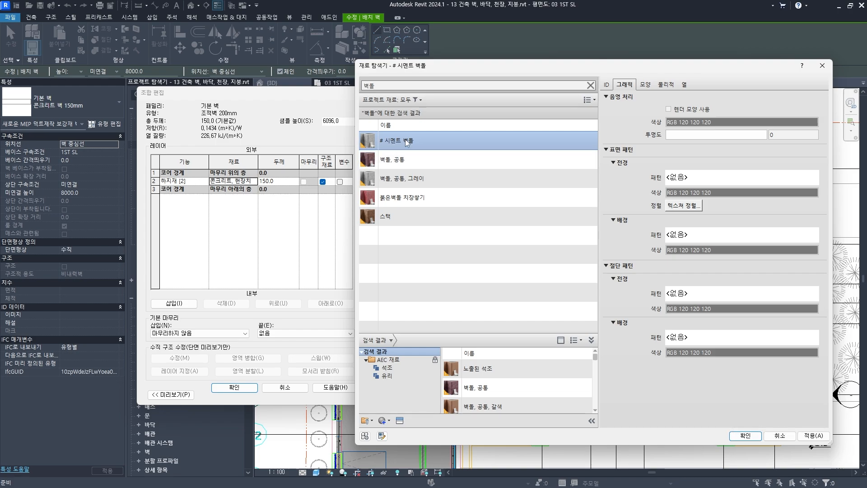
click(746, 435)
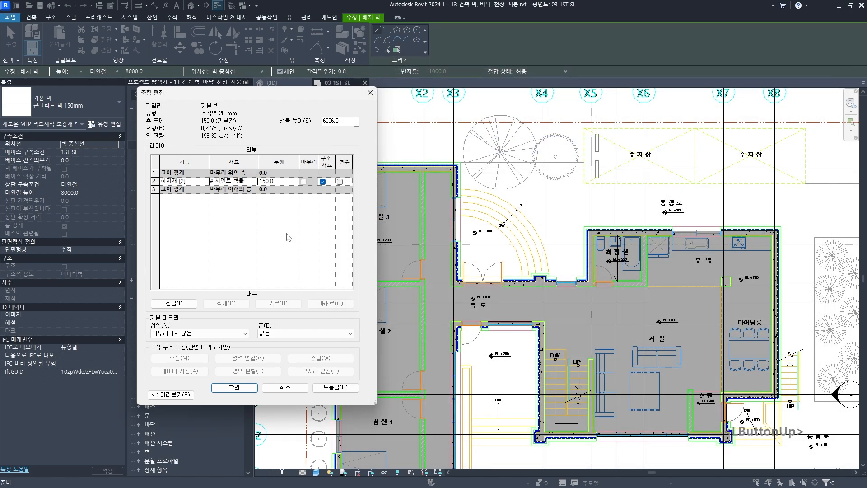
click(235, 389)
click(244, 393)
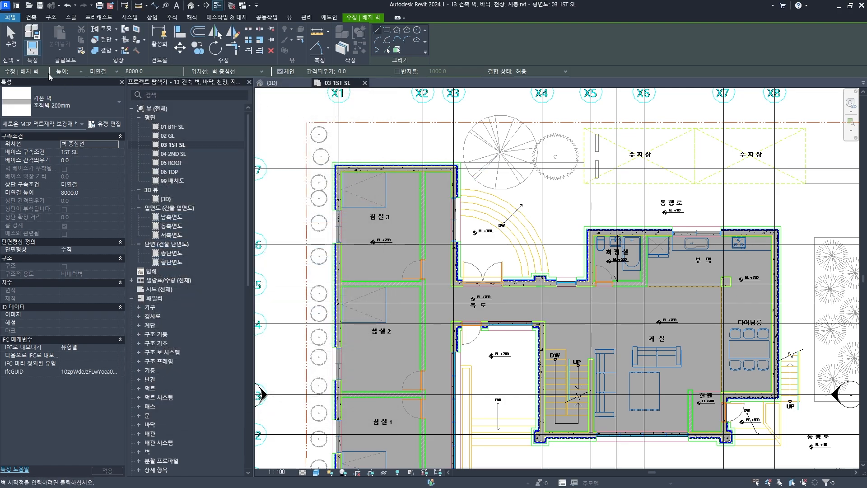
Step: Set the top constraint for new walls to the 2ND SL level
click(76, 72)
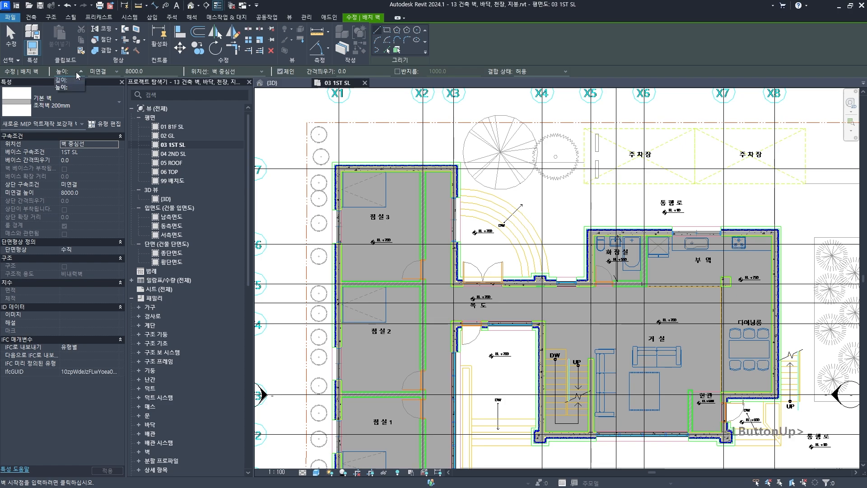
click(109, 72)
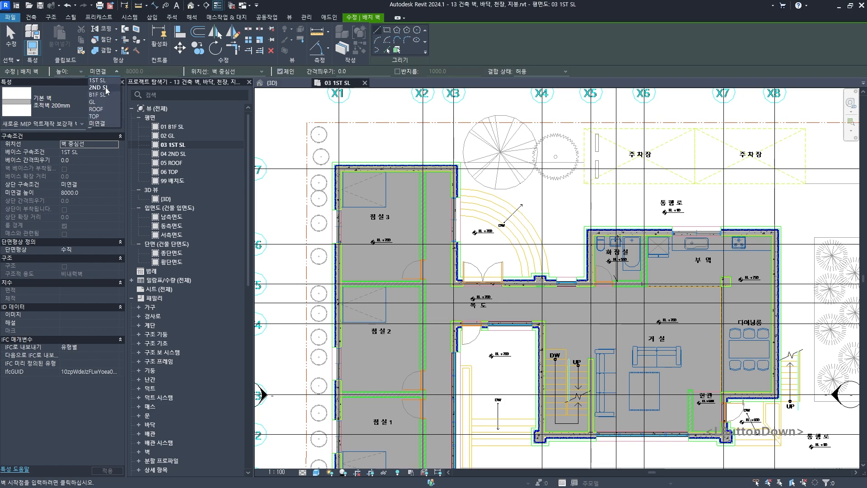
click(106, 88)
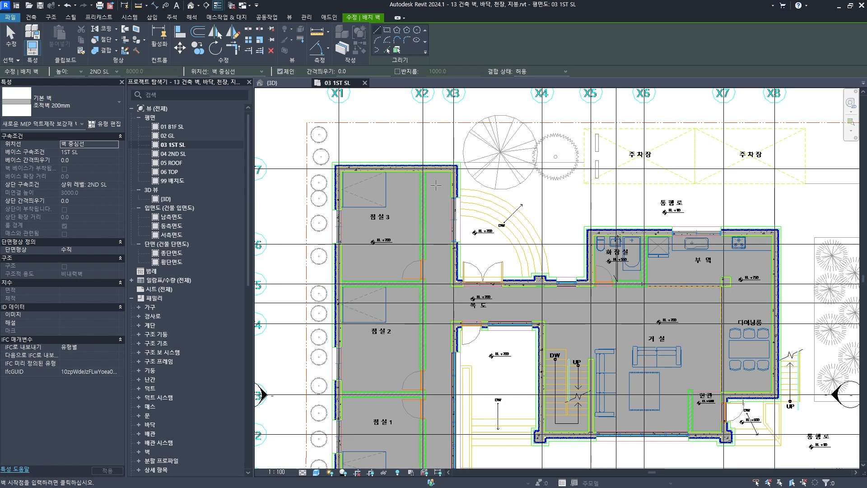
scroll(436, 185, up, 5)
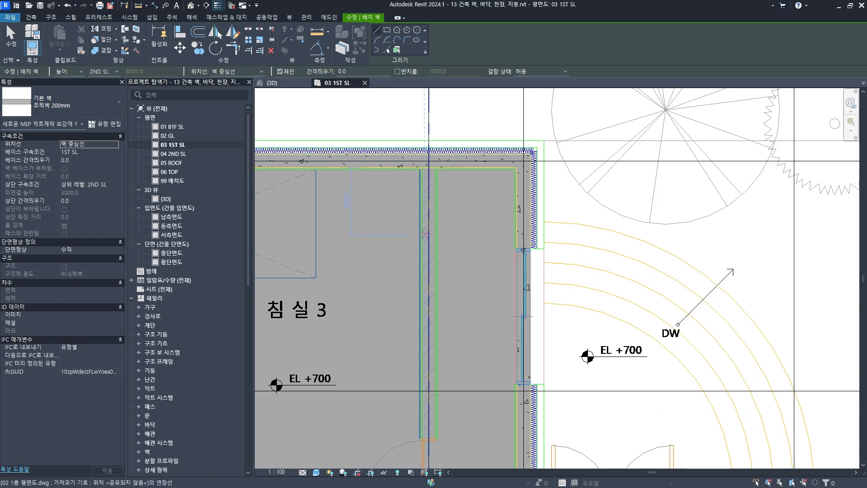
scroll(418, 244, down, 4)
middle_drag(419, 228, 419, 179)
scroll(419, 179, up, 6)
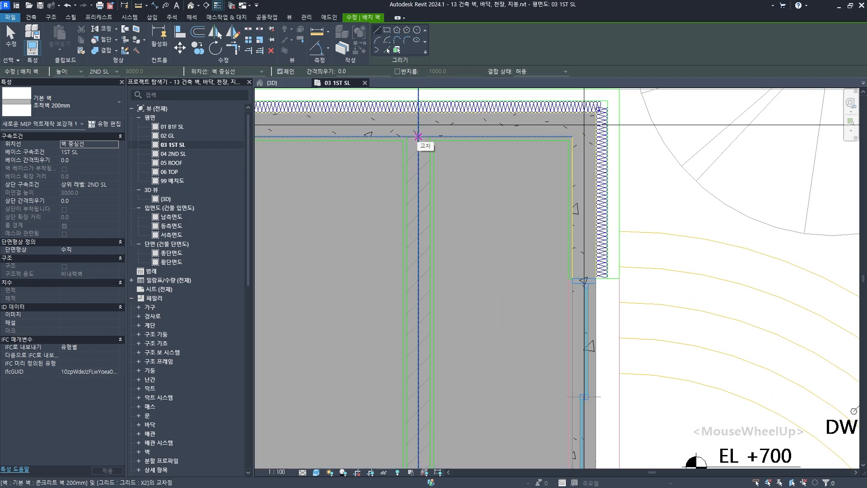
click(418, 136)
scroll(421, 316, down, 3)
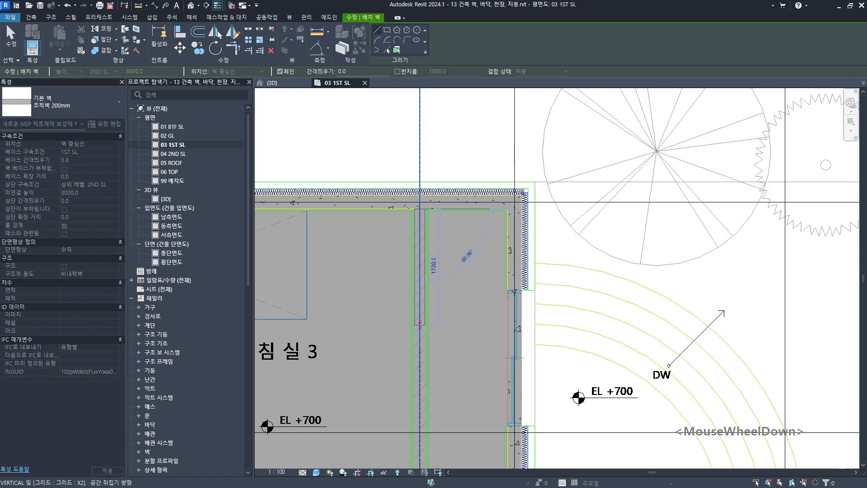
key(Escape)
scroll(415, 227, up, 2)
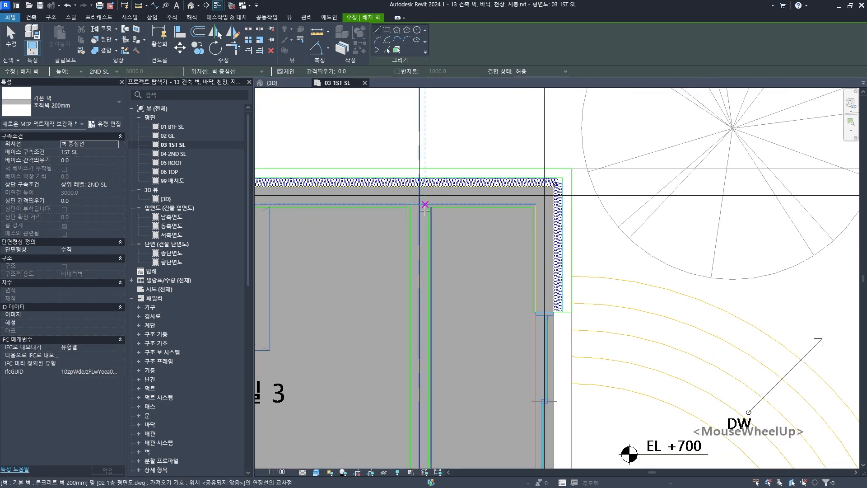
Step: Set the thickness of the 하지재 [2] layer in the 조적벽 200mm wall type to 200 mm
click(109, 125)
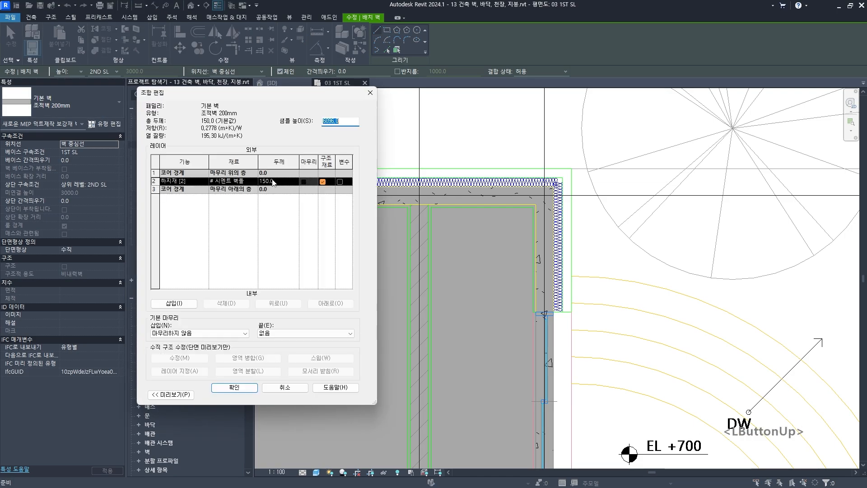
click(270, 182)
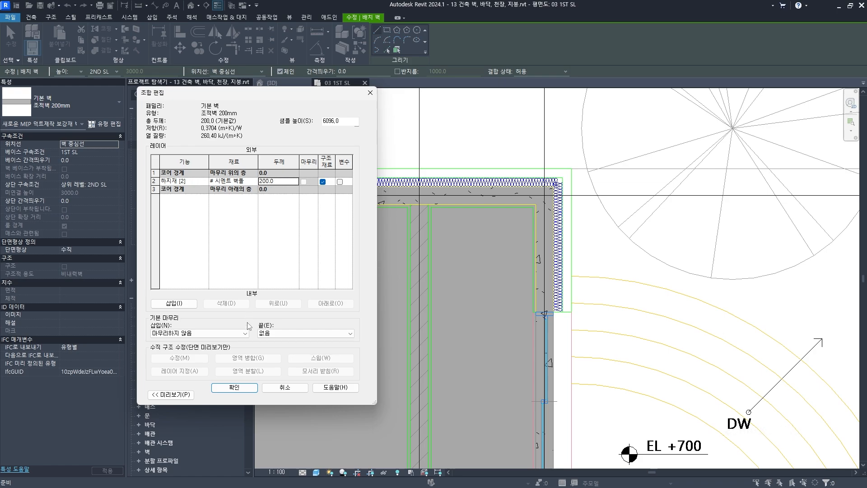
click(243, 389)
click(245, 389)
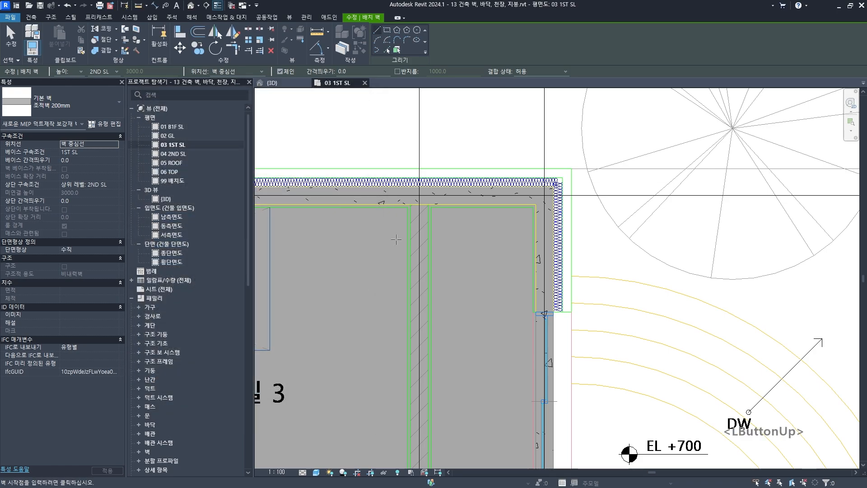
Step: Draw the bedroom corridor wall along grid X2 from the upper exterior wall to the lower exterior wall
scroll(421, 210, up, 2)
scroll(421, 207, up, 3)
scroll(415, 199, down, 6)
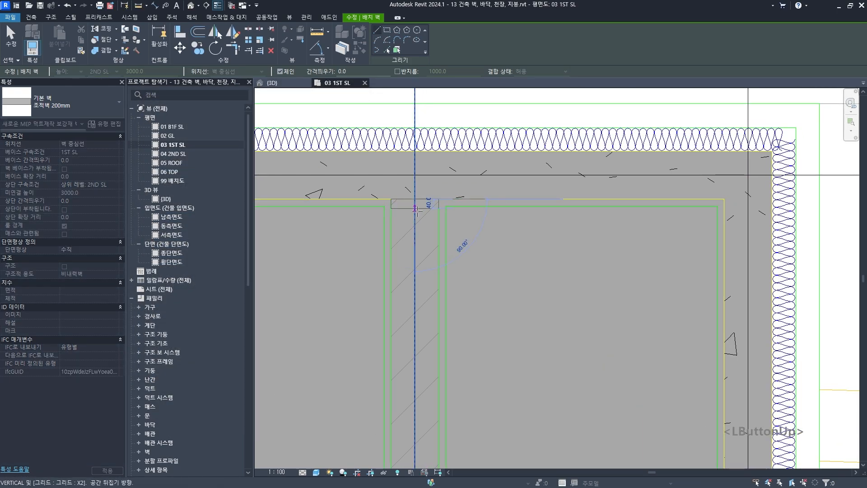
middle_drag(443, 413, 434, 167)
scroll(432, 294, up, 6)
scroll(432, 294, up, 2)
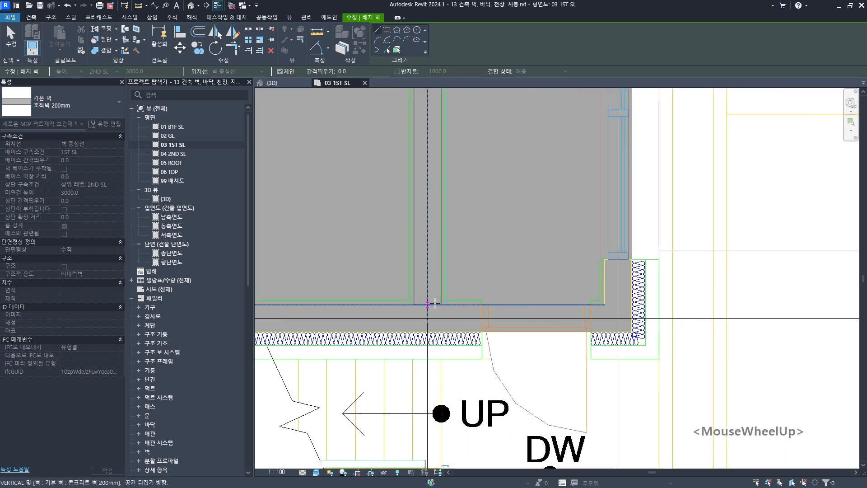
scroll(427, 306, down, 4)
Step: Draw the partition walls between 침실 1 and 침실 2 and between 침실 2 and 침실 3, up to the corridor wall
scroll(542, 243, up, 3)
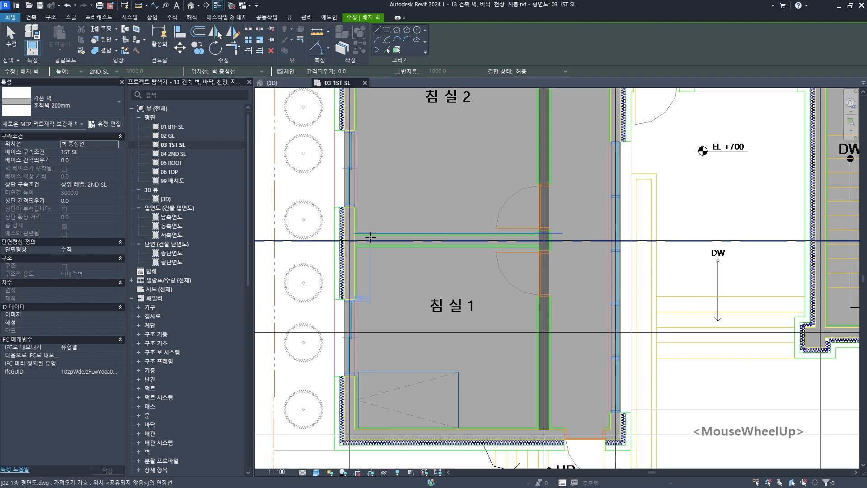
middle_drag(555, 239, 488, 262)
scroll(506, 253, down, 2)
scroll(520, 253, up, 5)
scroll(520, 332, down, 5)
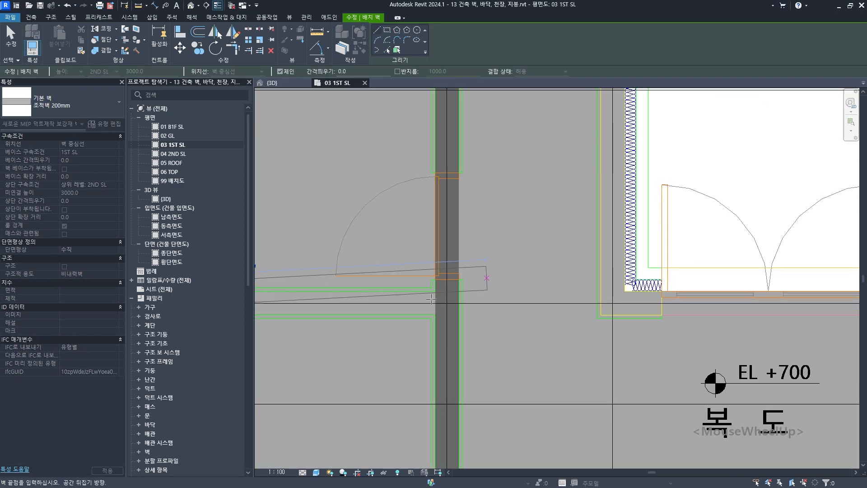
Step: Draw the interior wall separating the bathroom (화장실) from the kitchen (부엌) and end the wall chain
scroll(520, 332, down, 2)
scroll(497, 248, up, 6)
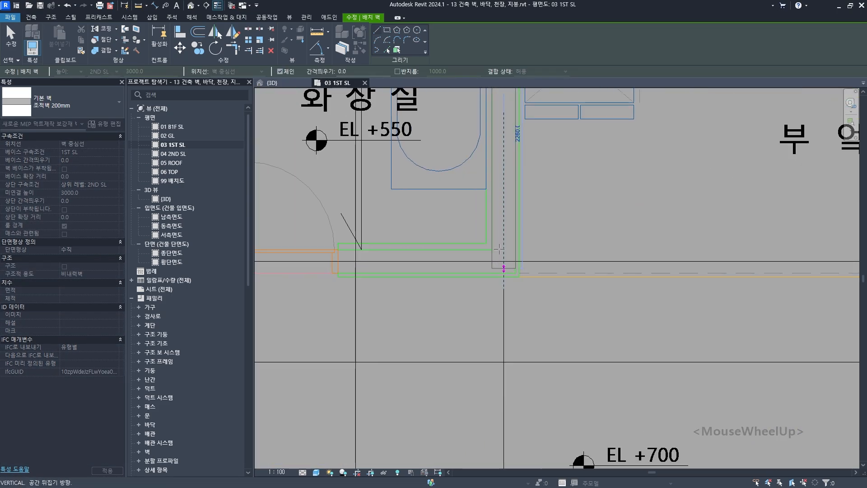
scroll(498, 248, down, 4)
middle_drag(613, 290, 461, 310)
key(Escape)
Step: Draw an interior wall about 1970 mm long between the living room and the 현관, down to the exterior wall
scroll(460, 310, down, 2)
scroll(539, 209, up, 4)
click(538, 209)
middle_drag(539, 306, 534, 244)
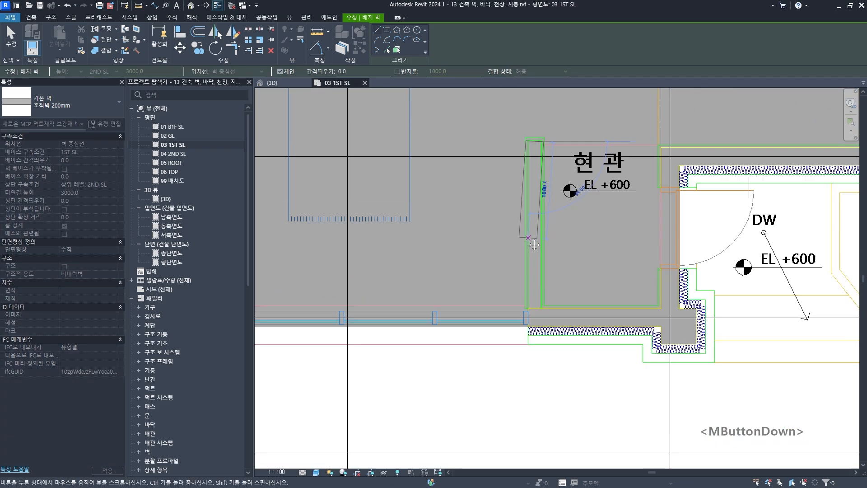
scroll(536, 295, up, 3)
click(537, 320)
scroll(565, 298, down, 2)
key(Escape)
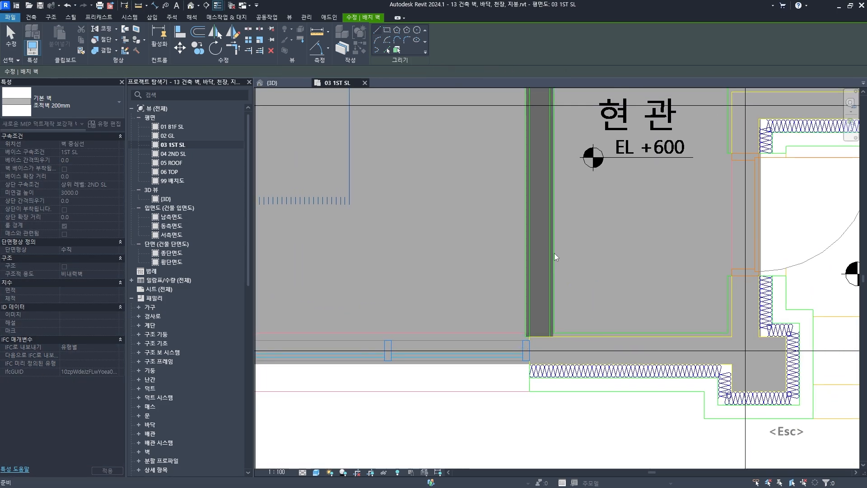
Step: Measure the wall thickness beside the 현관 between the inner wall lines of the CAD floor plan
scroll(550, 264, up, 4)
scroll(550, 264, up, 2)
key(Escape)
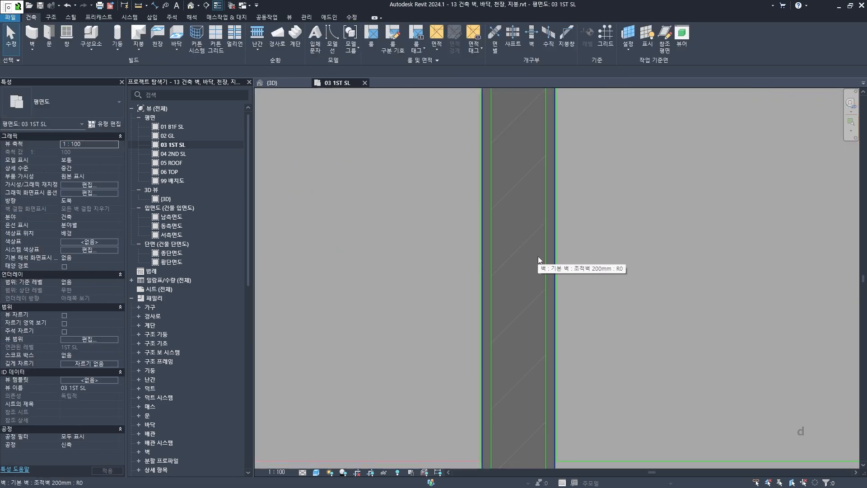
key(d)
key(i)
key(Tab)
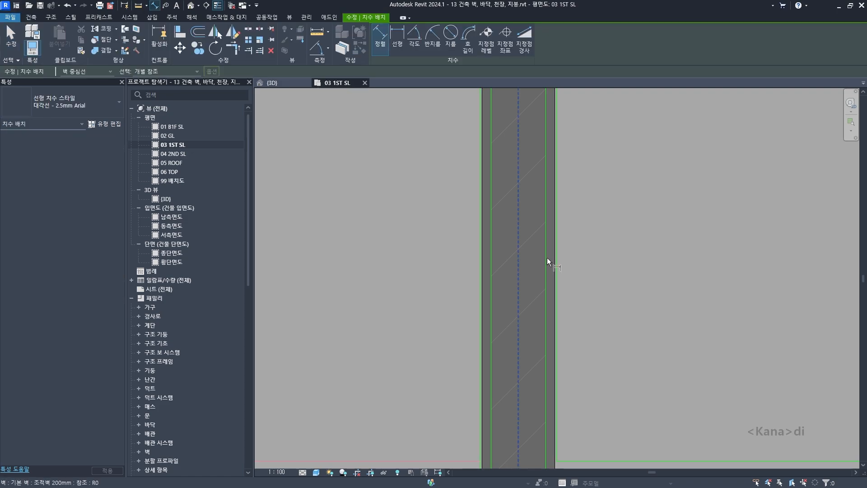
click(546, 258)
key(Tab)
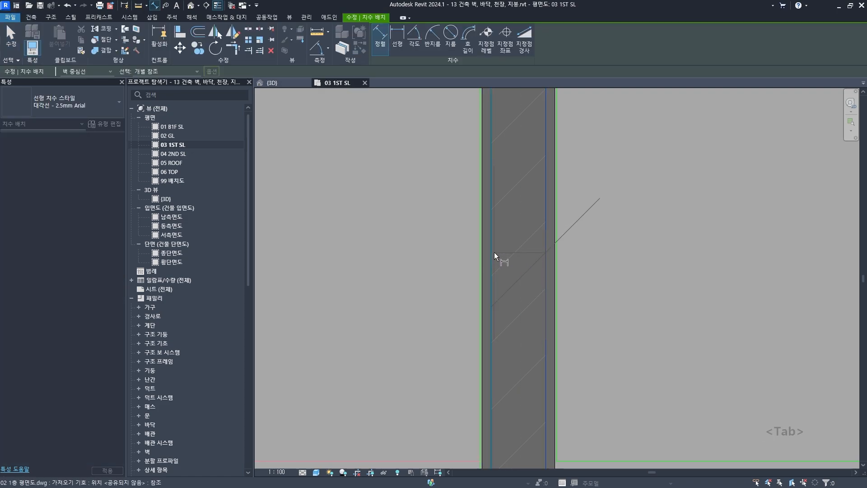
click(494, 252)
key(Escape)
key(Escape)
scroll(505, 231, down, 3)
Step: Duplicate the type of the interior wall beside the 현관 as 조적벽 150mm
click(511, 209)
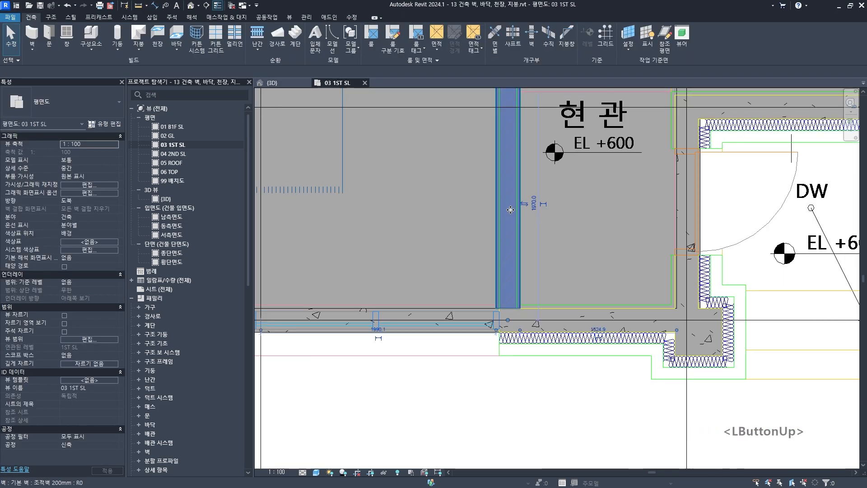
middle_drag(507, 155, 514, 209)
click(116, 126)
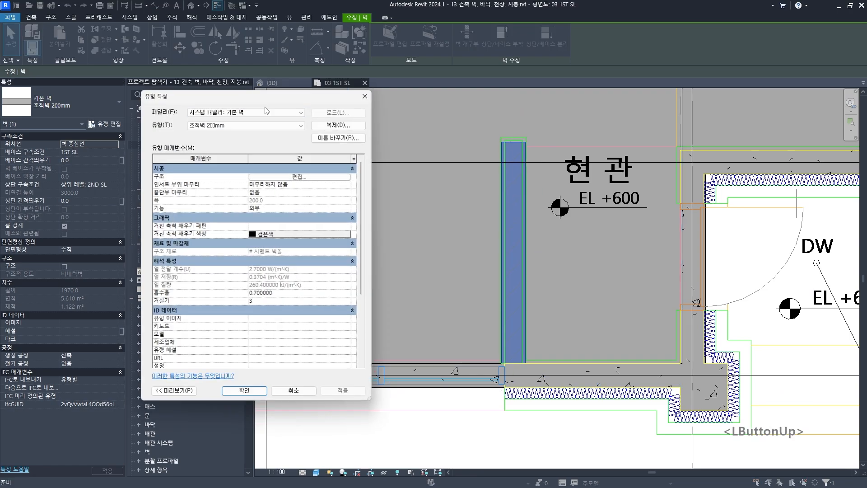
click(341, 122)
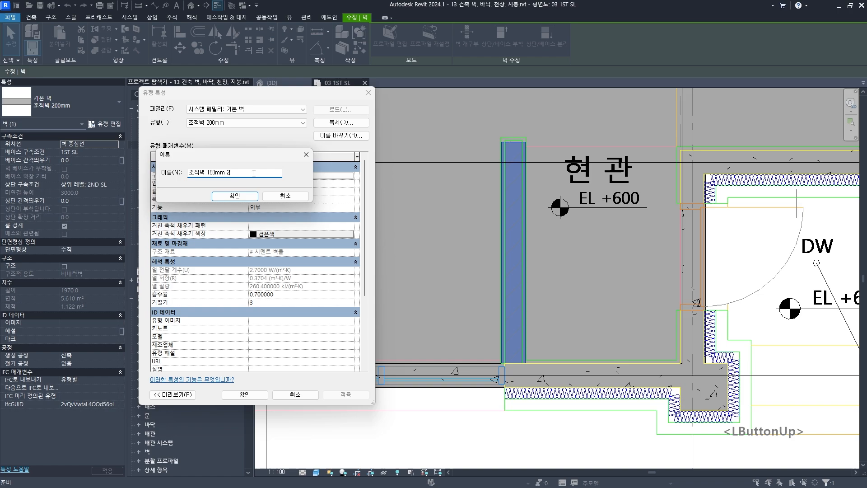
text(조적벽 150mm)
click(235, 195)
Step: Set the cement brick layer thickness of the 조적벽 150mm type to 150 and apply the type to the wall
click(289, 175)
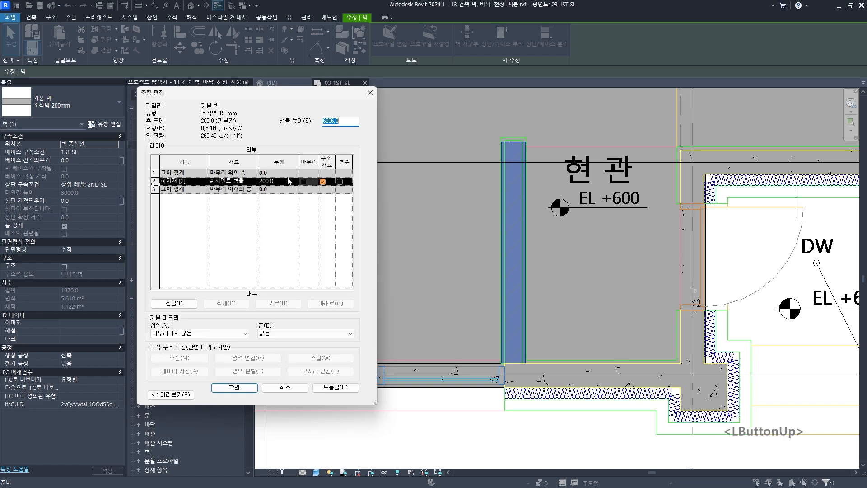
click(290, 181)
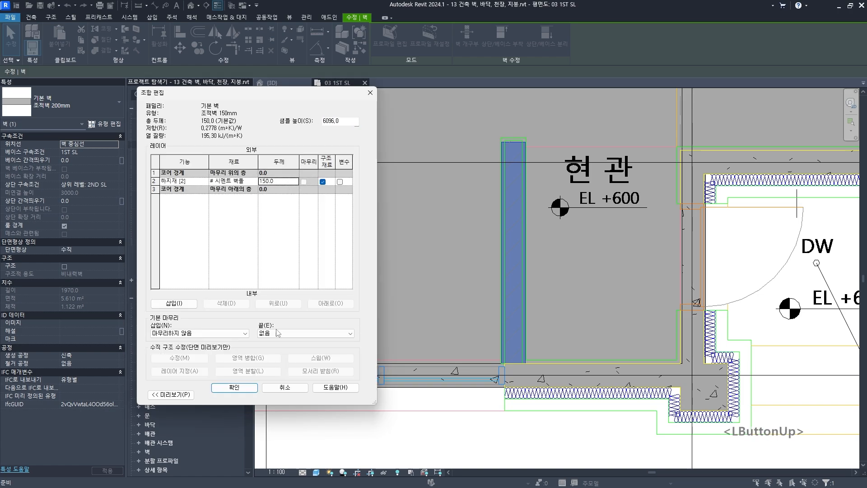
click(234, 388)
click(244, 395)
Step: Check the fit of the 조적벽 150mm wall beside the 현관 against the CAD wall lines
scroll(511, 190, up, 3)
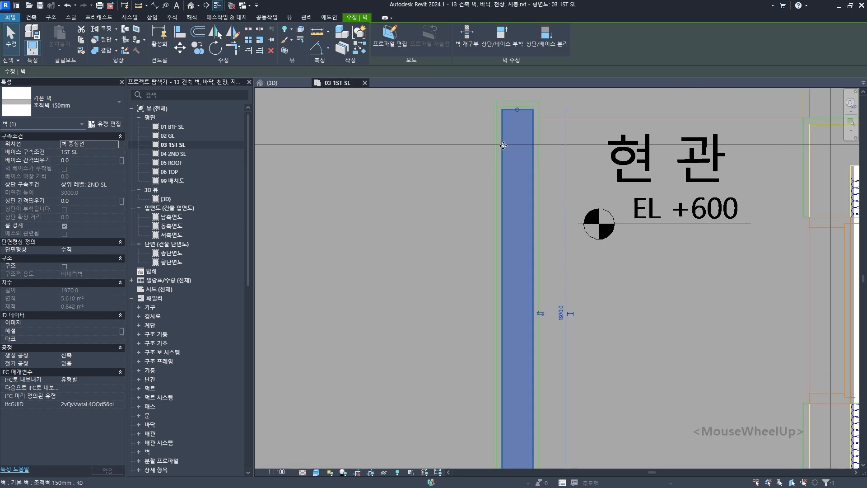
key(Escape)
scroll(519, 124, down, 3)
scroll(522, 130, up, 5)
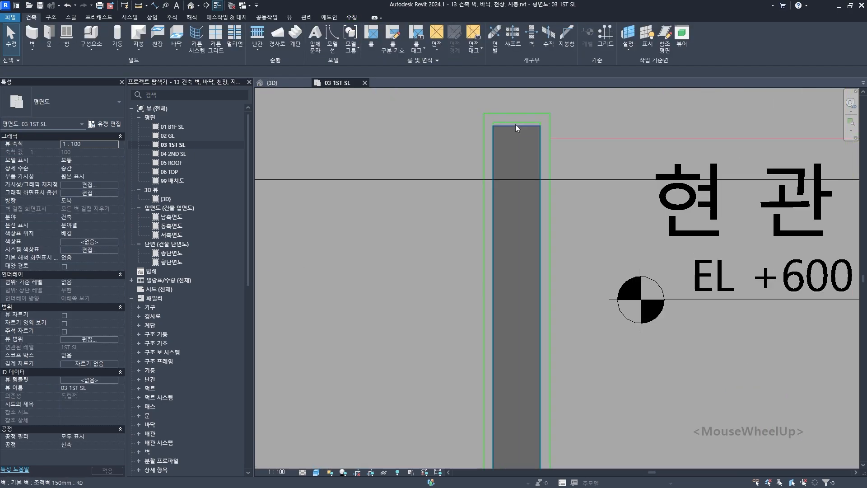
click(517, 136)
scroll(508, 186, down, 4)
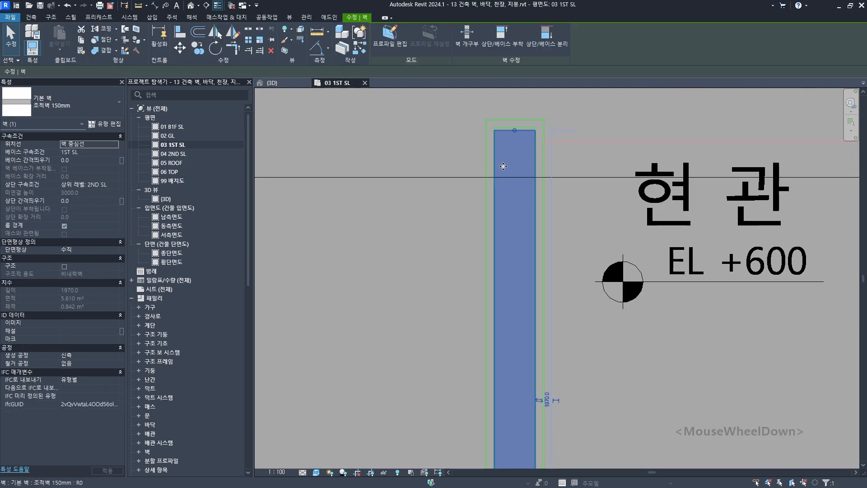
scroll(503, 330, down, 3)
scroll(481, 291, down, 2)
middle_drag(379, 277, 479, 253)
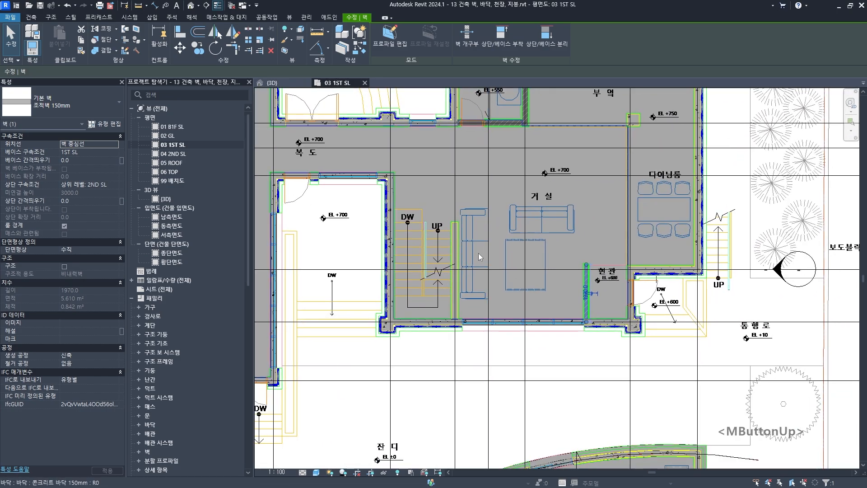
Step: Switch to the 3D view and turn on its section box
key(Escape)
scroll(477, 315, up, 1)
scroll(478, 317, down, 5)
middle_drag(477, 318, 619, 268)
scroll(519, 298, down, 1)
key(ctrl+Tab)
scroll(536, 290, down, 3)
key(Escape)
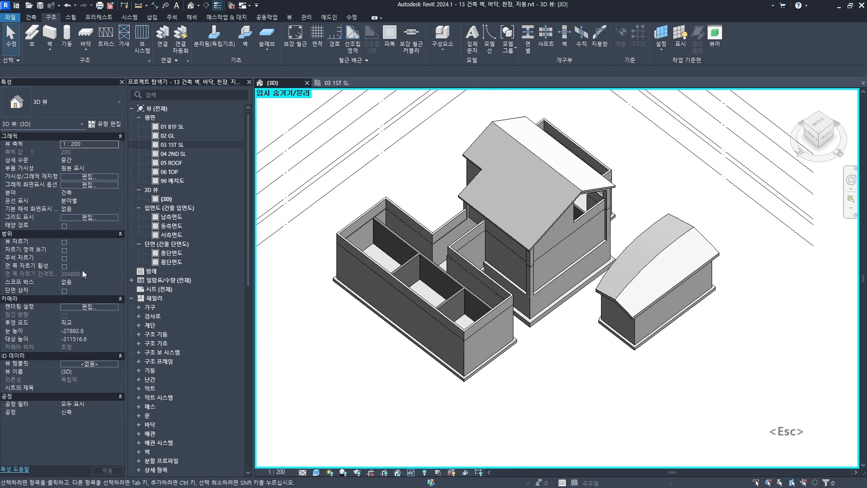
click(64, 291)
Step: Lower the top of the section box below the roof to expose the first-floor interior walls
shift+middle_drag(520, 294, 548, 329)
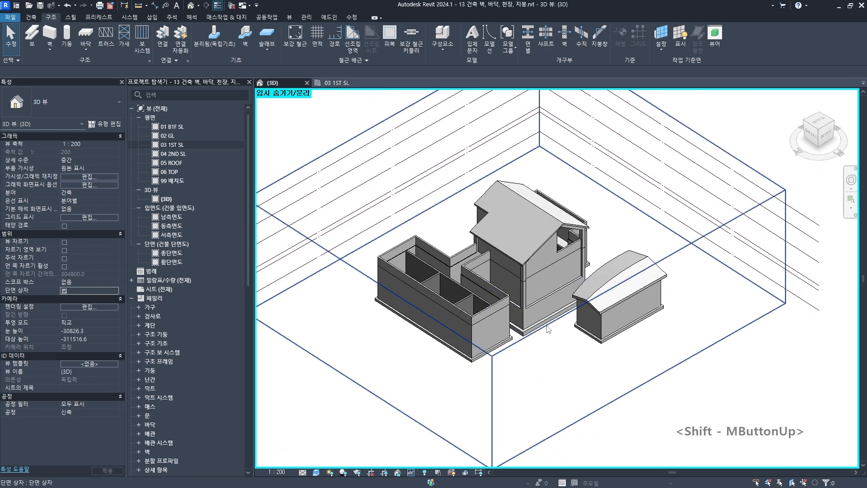
click(526, 176)
drag(518, 197, 523, 246)
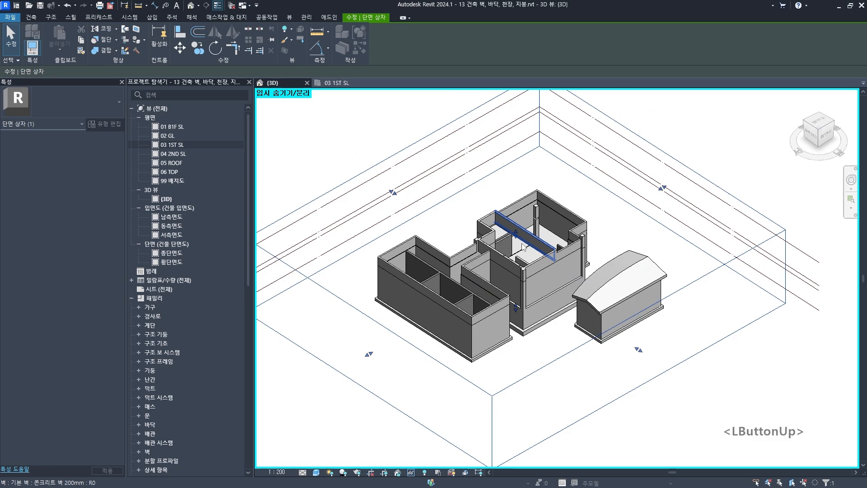
click(517, 239)
shift+middle_drag(516, 239, 528, 273)
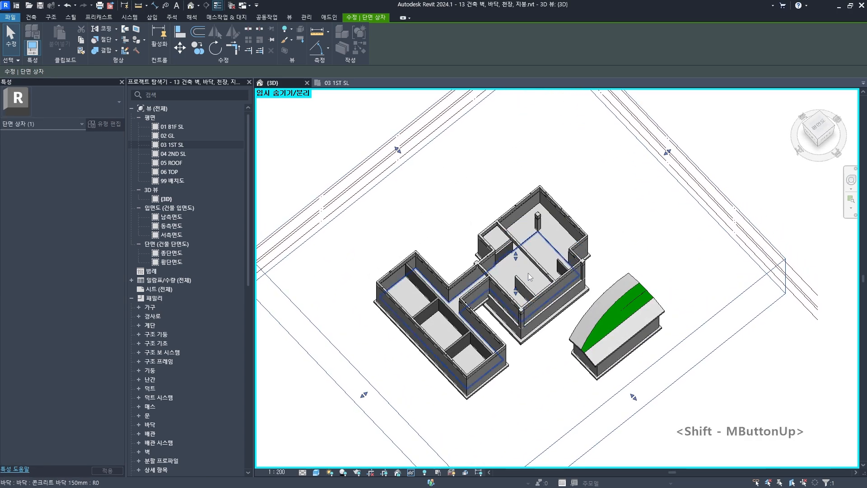
scroll(527, 273, up, 3)
key(Escape)
Step: Inspect the 현관 wall and the bedroom and corridor masonry walls in the sectioned 3D model
click(597, 261)
scroll(595, 253, up, 4)
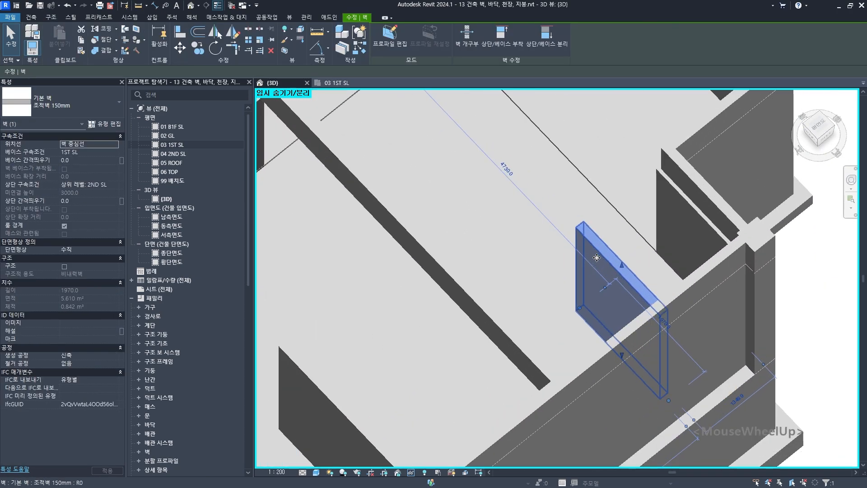
scroll(603, 265, down, 1)
scroll(603, 265, down, 4)
scroll(424, 287, up, 4)
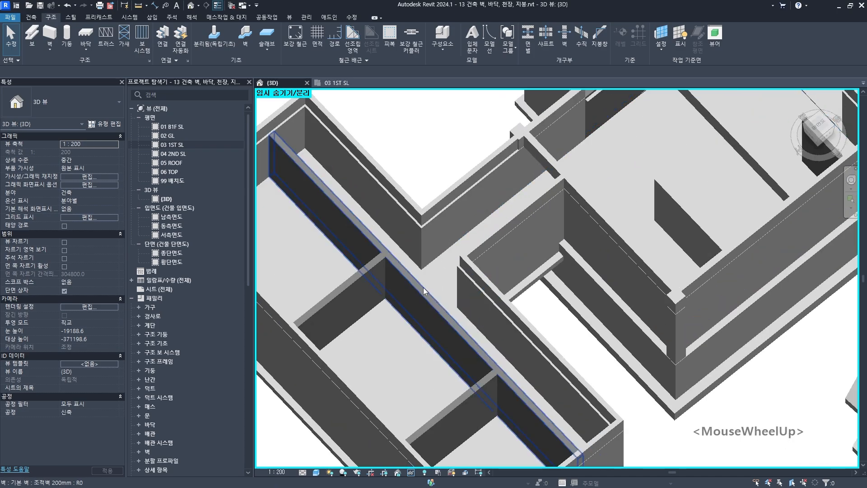
click(424, 289)
click(369, 298)
click(470, 416)
key(Escape)
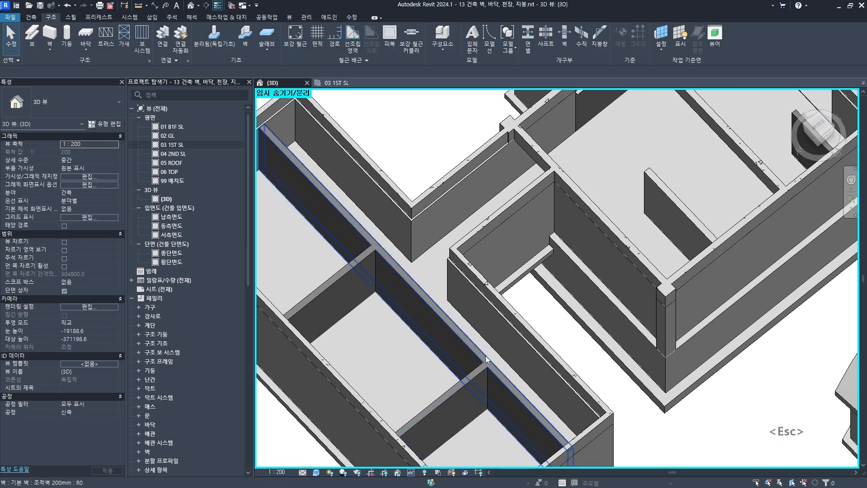
Step: Reset the temporary hide/isolate in the 3D view
shift+middle_drag(471, 416, 514, 205)
scroll(513, 221, down, 3)
key(h)
key(r)
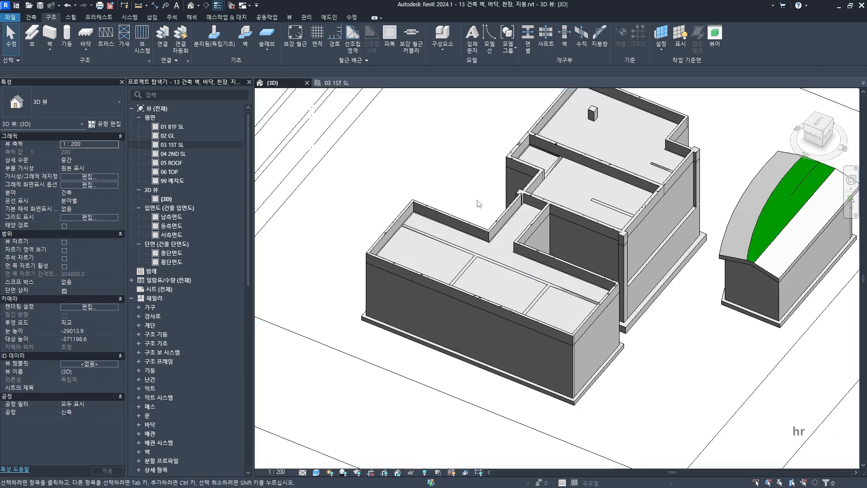
key(Escape)
Step: Examine how the top of the 현관 wall meets the 2ND SL floor slab
scroll(543, 199, up, 5)
shift+middle_drag(541, 199, 513, 212)
key(Escape)
scroll(519, 194, up, 3)
scroll(643, 207, up, 4)
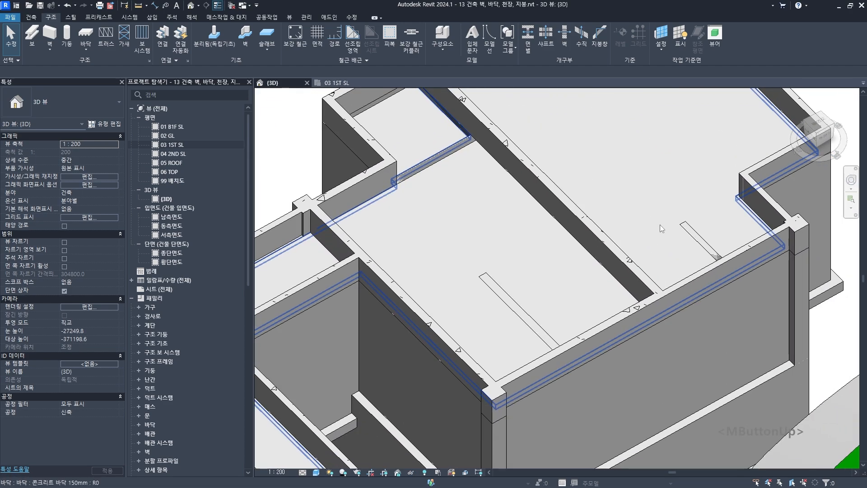
click(683, 228)
middle_drag(473, 182, 550, 202)
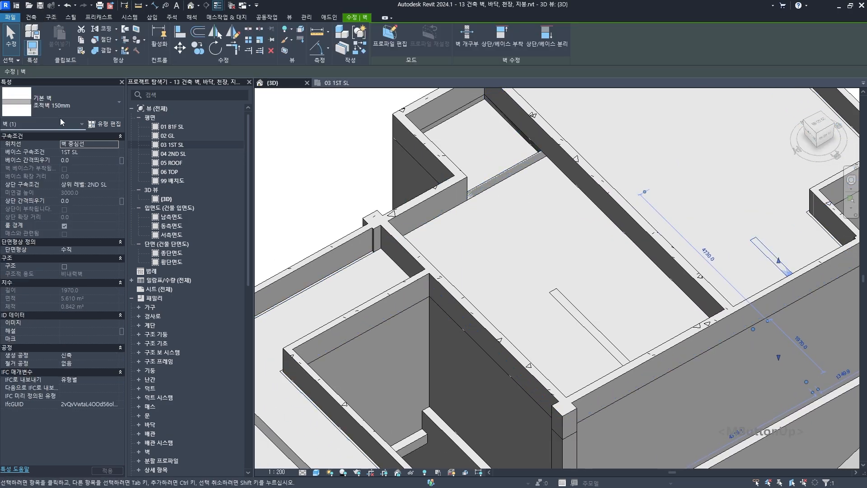
scroll(459, 251, down, 3)
middle_drag(313, 327, 395, 241)
Step: Examine how the tops of the bedroom partition walls meet the 2ND SL concrete floor
key(Escape)
scroll(330, 191, up, 3)
middle_drag(330, 193, 371, 235)
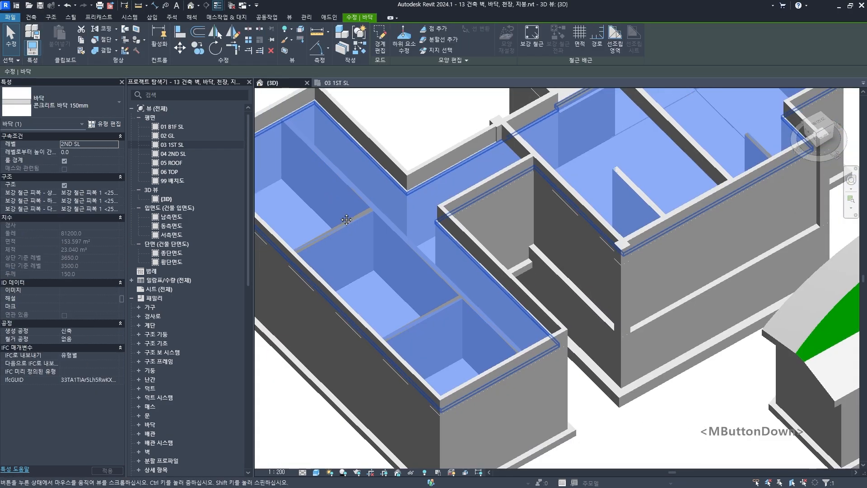
scroll(379, 240, up, 3)
key(Escape)
click(383, 241)
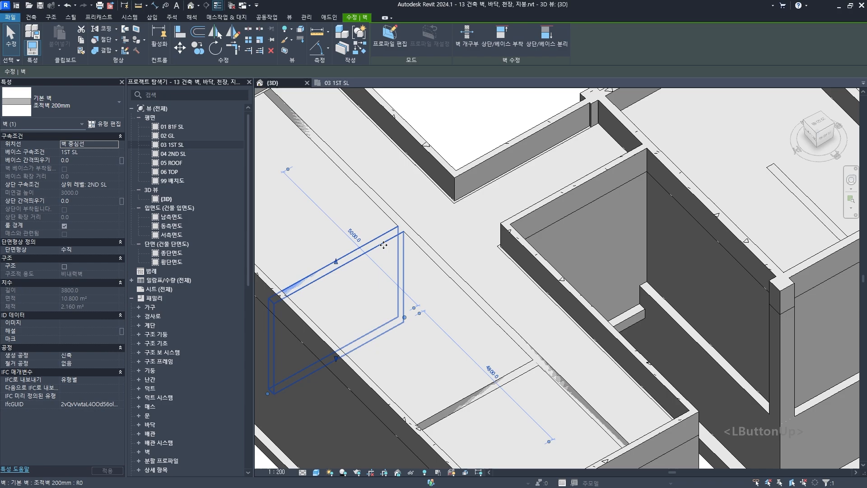
key(Escape)
scroll(334, 171, down, 8)
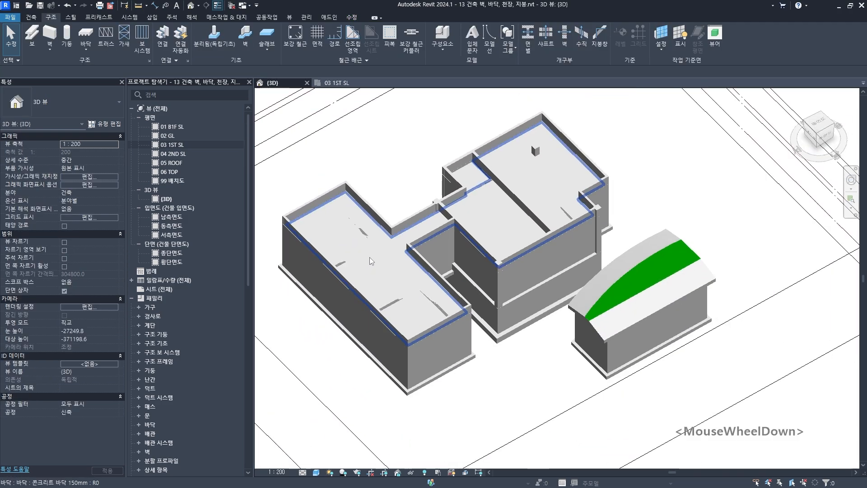
Step: Pull the section box face beside the bedroom wing inward to cut through the bedroom partition walls
middle_drag(369, 257, 336, 339)
click(330, 354)
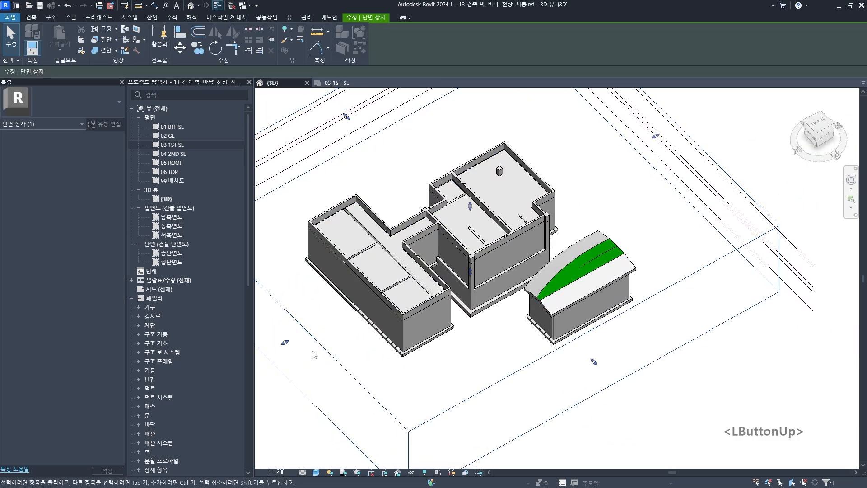
drag(285, 343, 337, 293)
shift+middle_drag(337, 294, 385, 220)
scroll(384, 221, up, 2)
scroll(385, 221, up, 10)
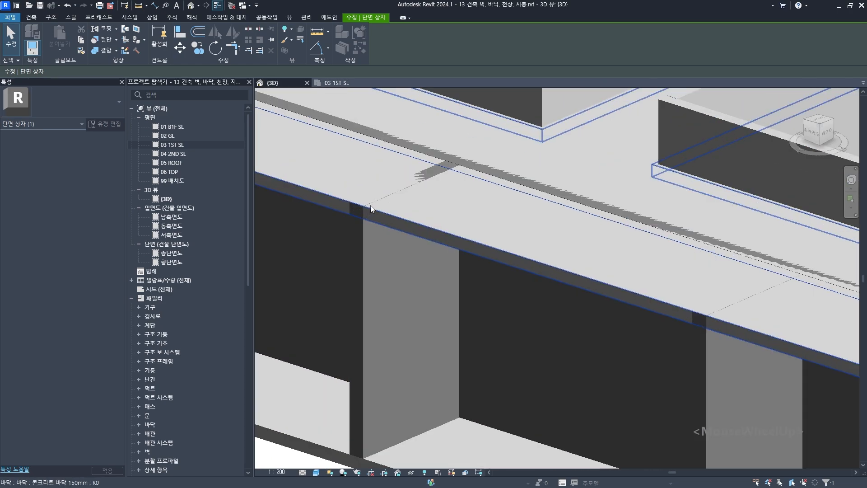
scroll(380, 235, down, 5)
middle_drag(381, 235, 370, 257)
key(Escape)
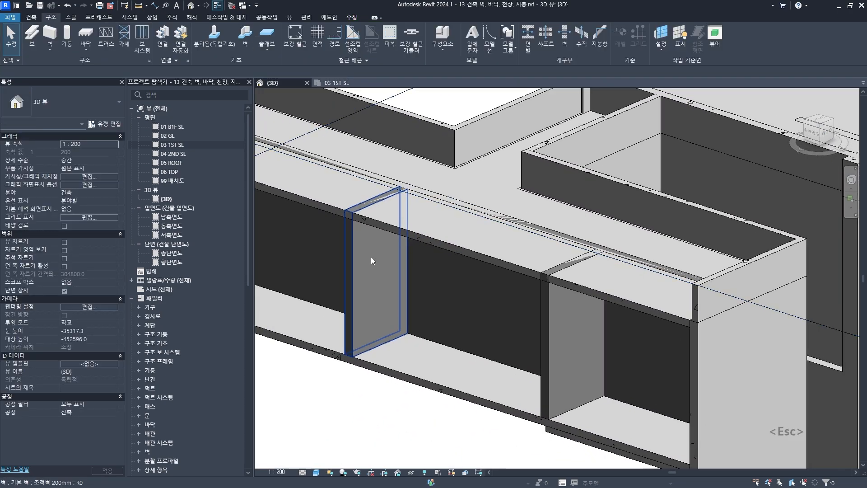
Step: Set the top offset of all 조적벽 200mm walls visible in the 3D view to -150
scroll(381, 267, down, 2)
scroll(382, 270, down, 1)
click(378, 267)
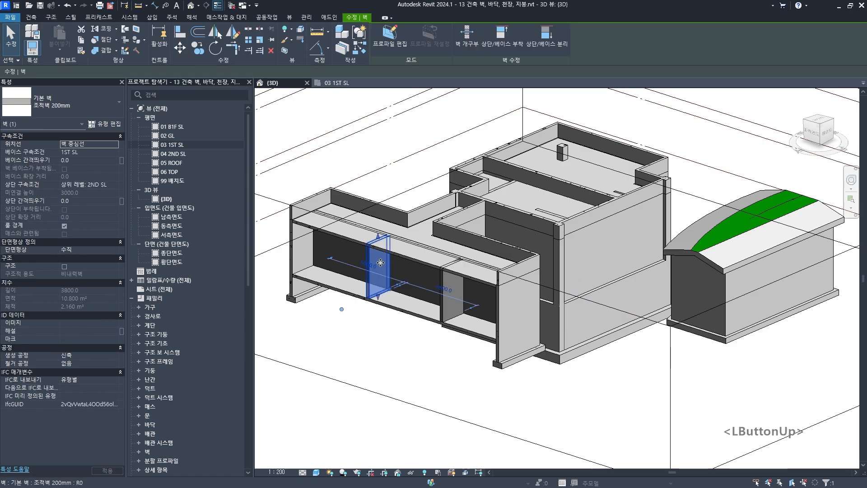
scroll(374, 252, up, 4)
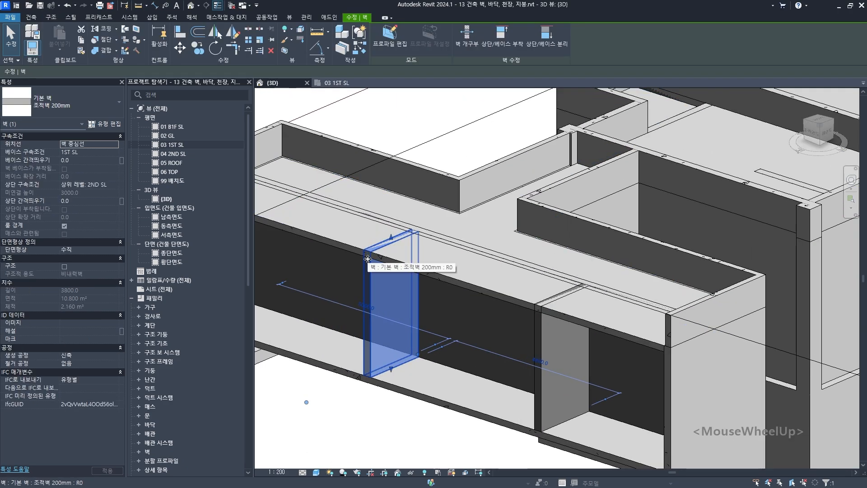
right_click(388, 280)
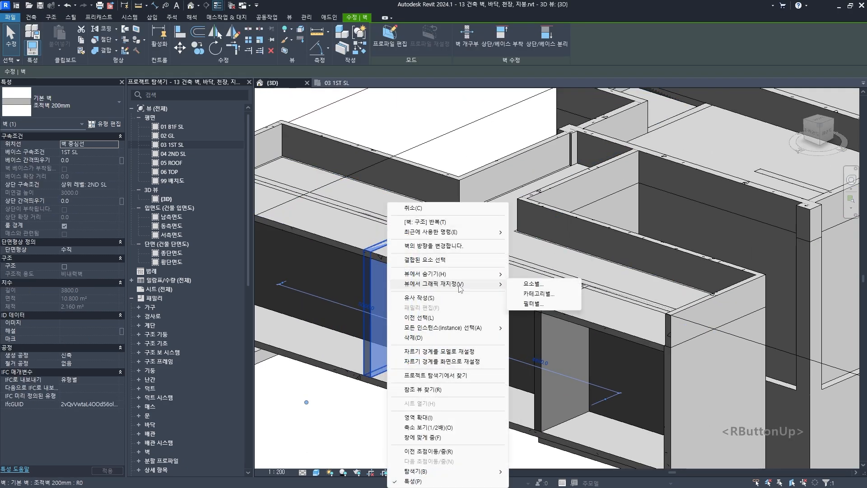
click(493, 327)
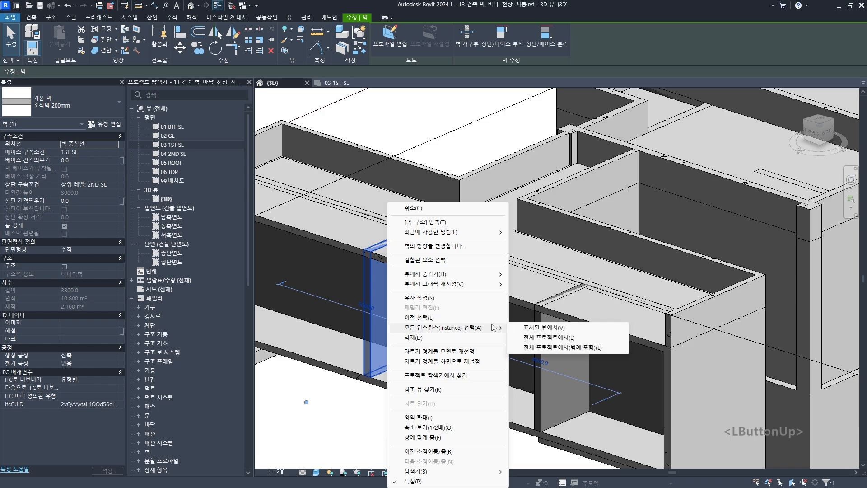
click(540, 329)
scroll(494, 279, down, 5)
shift+middle_drag(494, 278, 452, 280)
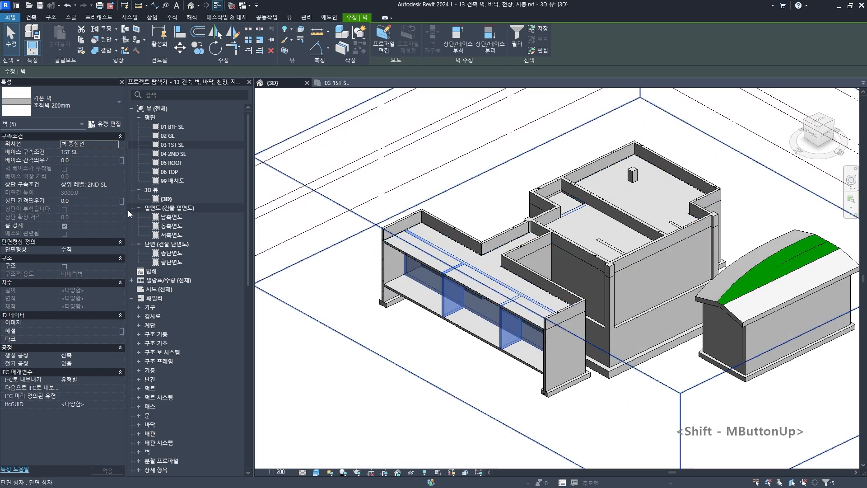
click(91, 202)
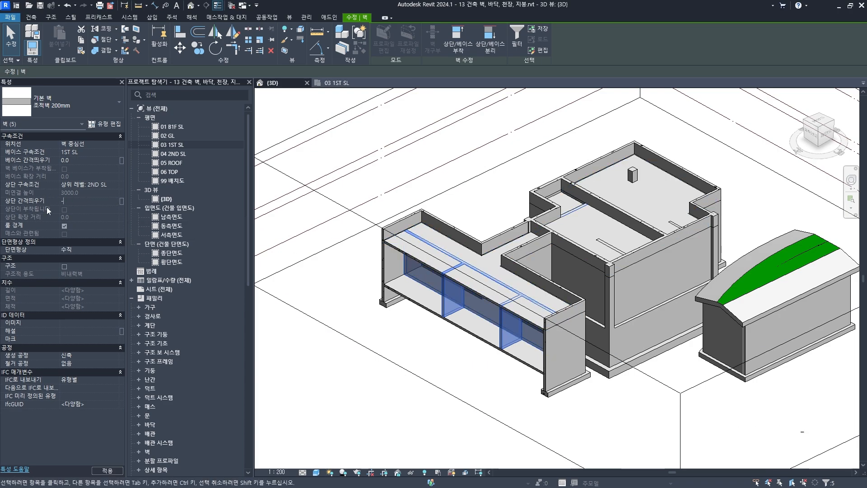
key(Return)
click(446, 351)
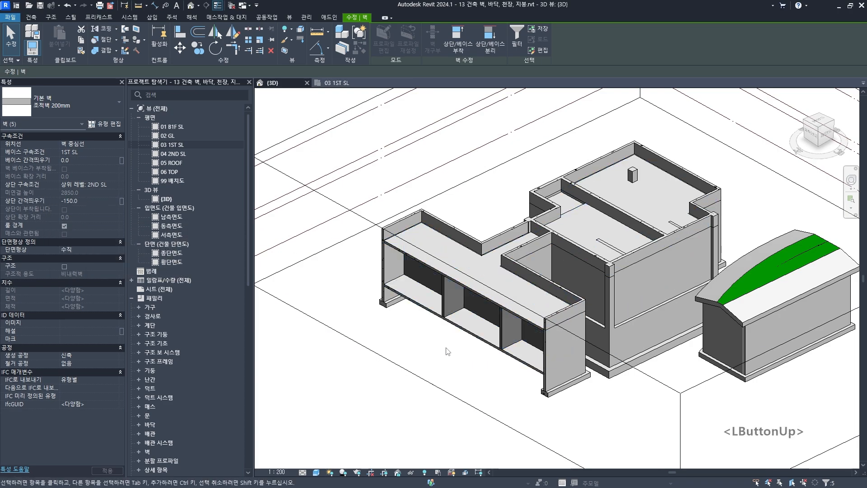
Step: Set the top offset of the short interior 콘크리트 벽 200mm wall in the main building to -150
scroll(638, 196, up, 5)
middle_drag(638, 196, 587, 257)
scroll(587, 257, up, 4)
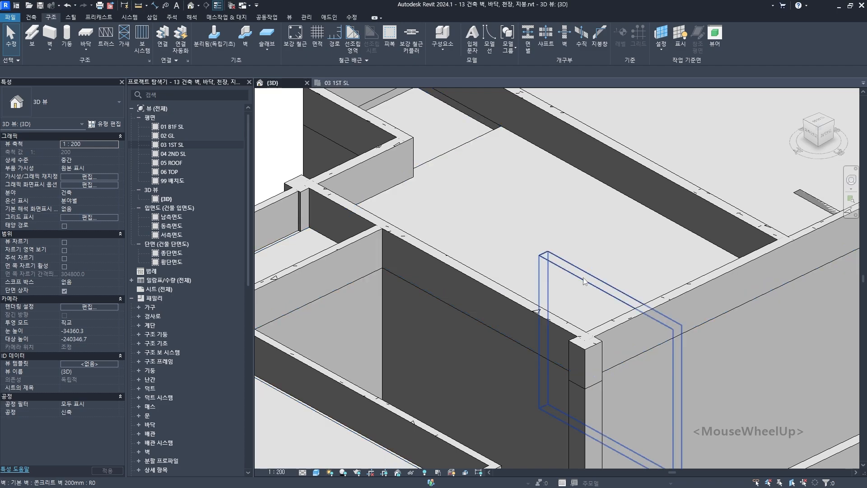
click(585, 280)
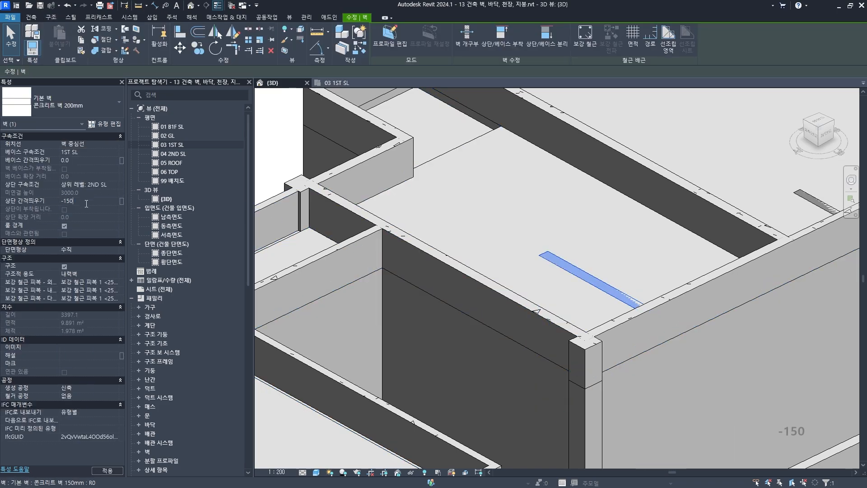
key(Return)
Step: Pull the section box face in front of the main building inward to cut through its interior
scroll(520, 223, down, 5)
shift+middle_drag(512, 319, 534, 361)
scroll(537, 360, down, 3)
middle_drag(572, 361, 555, 309)
click(603, 361)
drag(703, 326, 556, 267)
click(590, 348)
shift+middle_drag(590, 348, 254, 150)
Step: Inspect the interior walls in the cut main building and return to the 03 1ST SL floor plan
scroll(522, 275, up, 3)
click(522, 275)
scroll(537, 310, up, 3)
key(Escape)
scroll(574, 361, down, 2)
scroll(574, 362, down, 3)
double_click(188, 143)
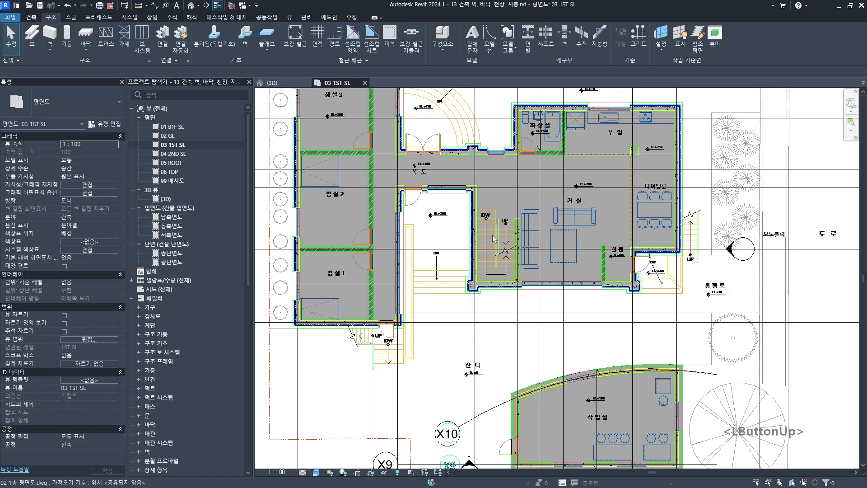
Step: Measure the gap between the inner face of 침실 3's upper exterior wall and the CAD finish line with an aligned dimension
scroll(518, 277, down, 2)
middle_drag(517, 277, 529, 294)
scroll(331, 155, up, 6)
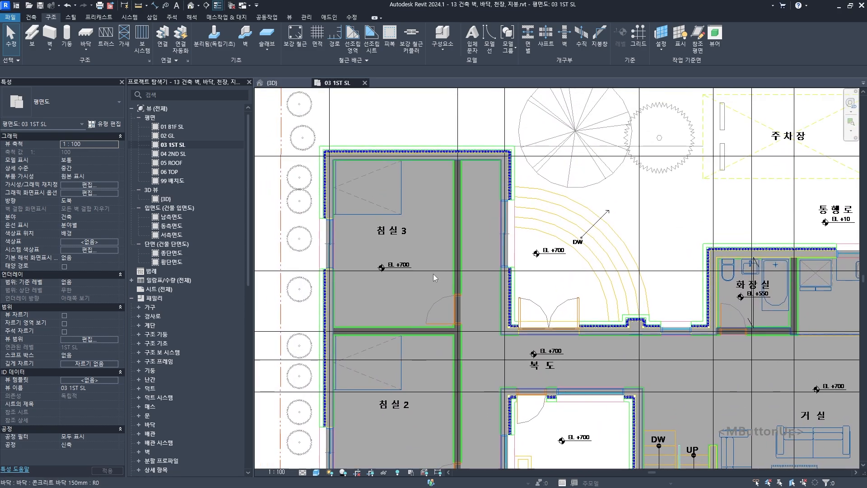
scroll(331, 154, up, 4)
key(d)
key(i)
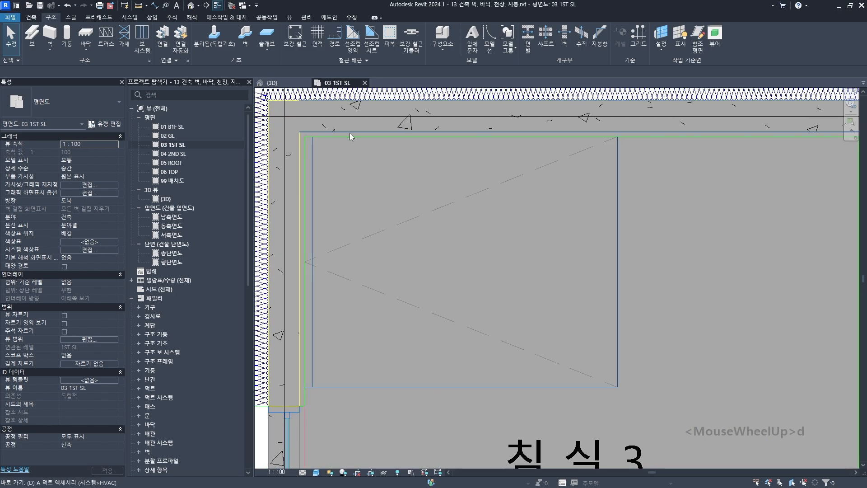
click(361, 134)
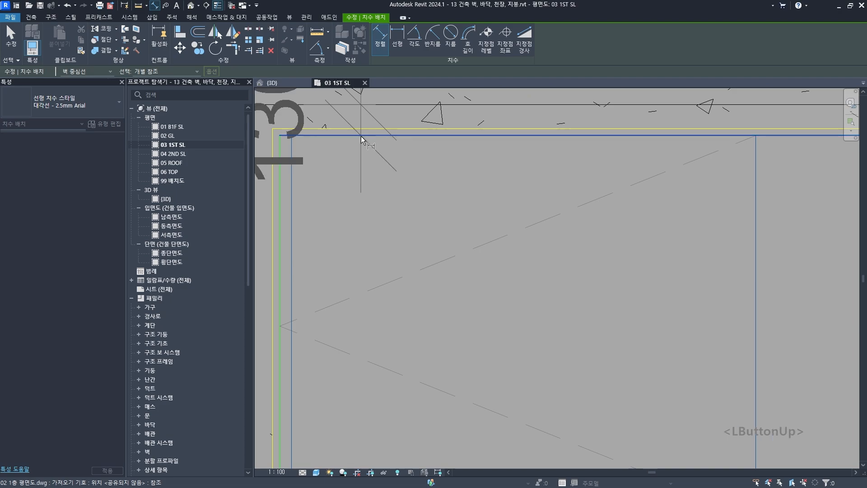
mouse_move(361, 136)
middle_down()
mouse_move(436, 246)
mouse_move(427, 227)
mouse_move(467, 271)
middle_up()
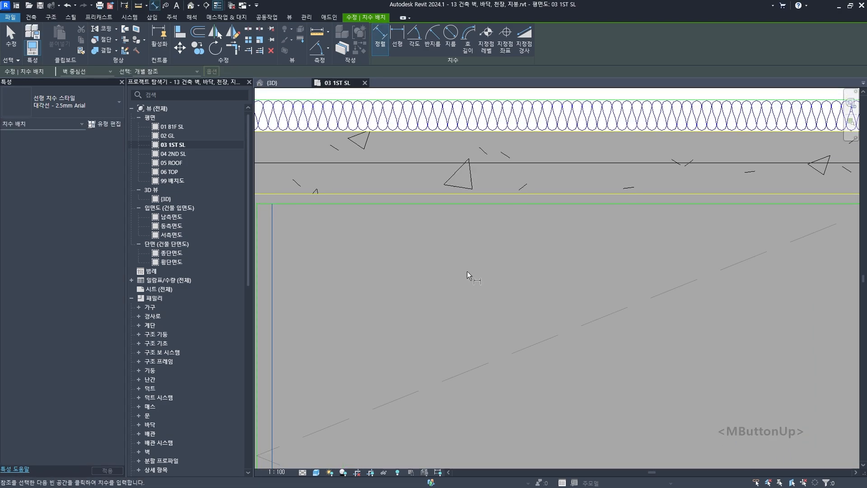
click(452, 196)
click(453, 205)
key(Escape)
key(Escape)
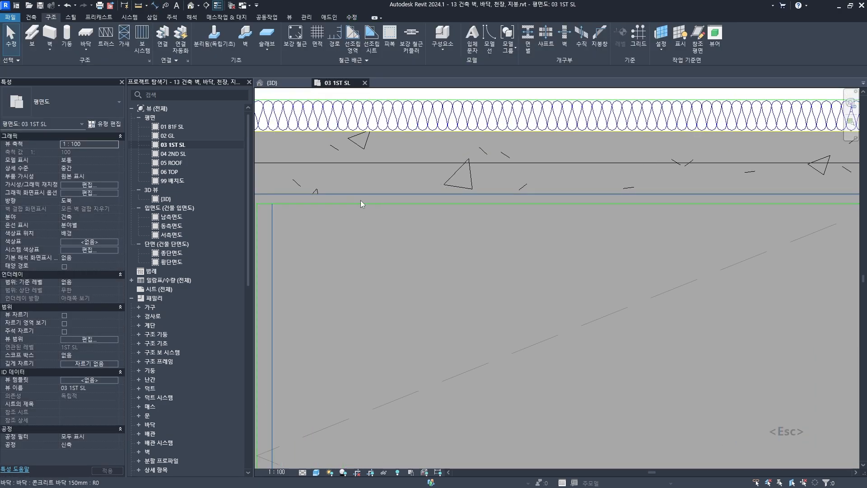
Step: Examine the CAD finish lines along the walls of the bedrooms, 복도 and 거실 in the first-floor plan
scroll(361, 203, down, 4)
middle_drag(678, 207, 510, 204)
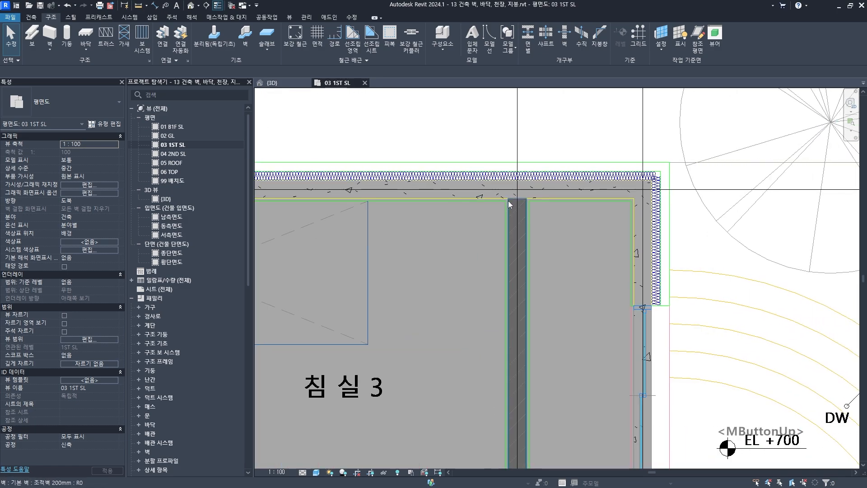
scroll(505, 351, down, 4)
middle_drag(427, 371, 440, 247)
key(Escape)
middle_drag(388, 182, 383, 174)
scroll(343, 138, up, 3)
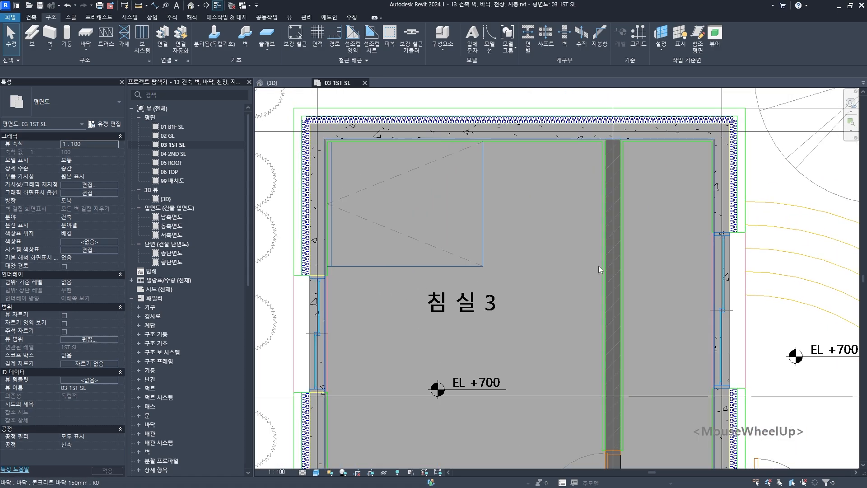
scroll(680, 237, down, 3)
middle_drag(634, 393, 500, 258)
middle_drag(703, 280, 627, 180)
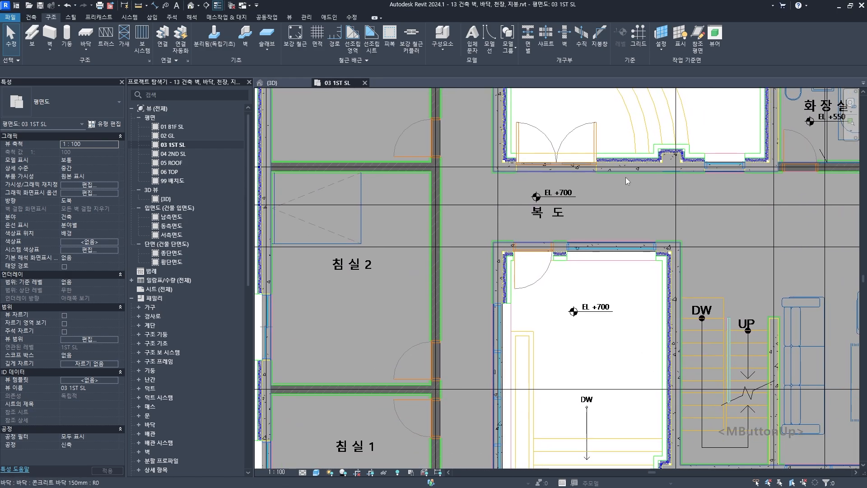
middle_drag(819, 195, 493, 230)
middle_drag(470, 195, 674, 254)
scroll(479, 194, down, 2)
Step: Start an architectural wall and duplicate the 콘크리트 벽 200mm type as 벽지 마감 벽 30mm
click(31, 17)
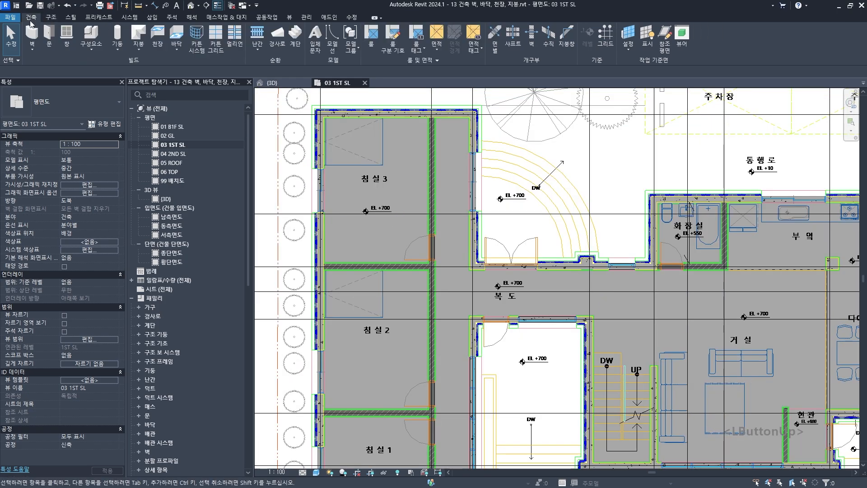
click(32, 33)
click(106, 124)
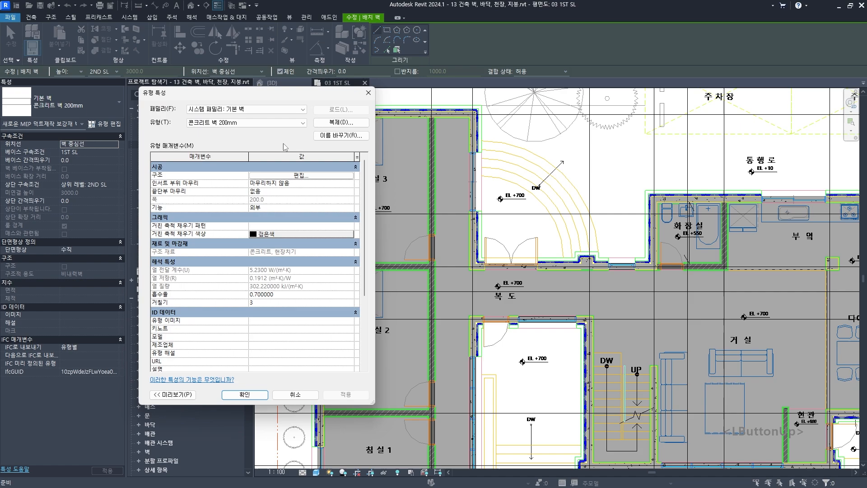
click(339, 124)
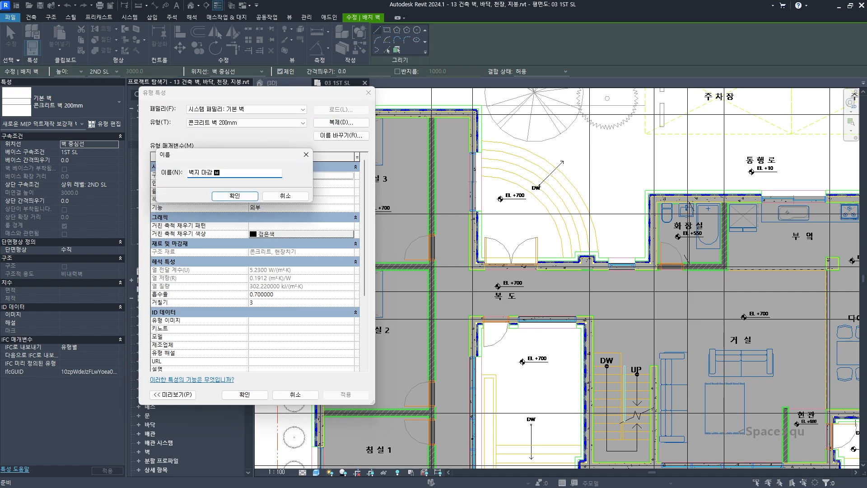
text(벽지 마감 벽 30mm)
key(Return)
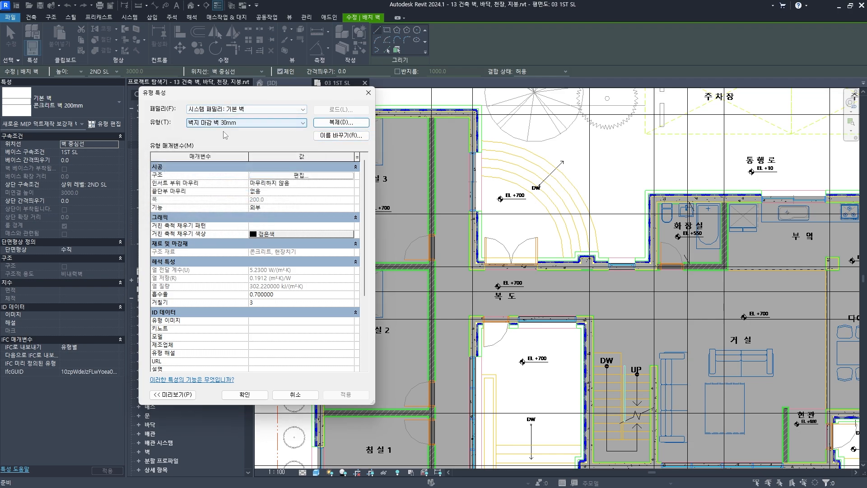
Step: Open the structure of 벽지 마감 벽 30mm and set its core layer's function to 마감재 1 [4]
click(282, 177)
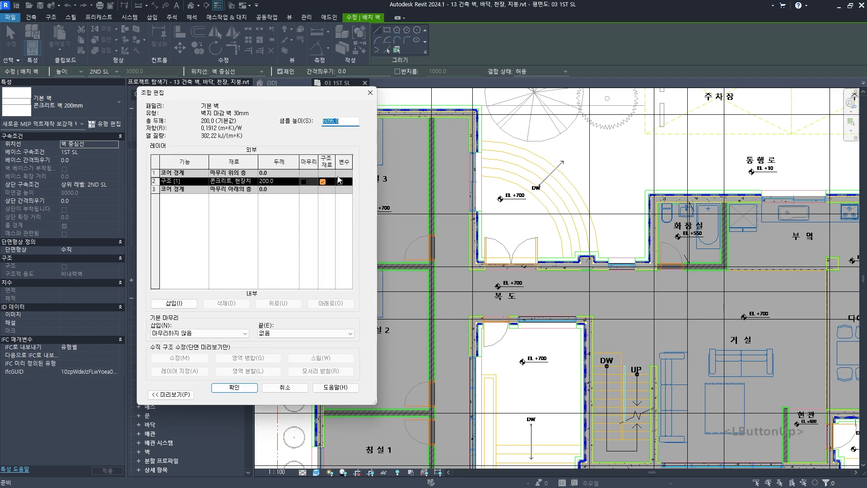
click(184, 182)
click(207, 181)
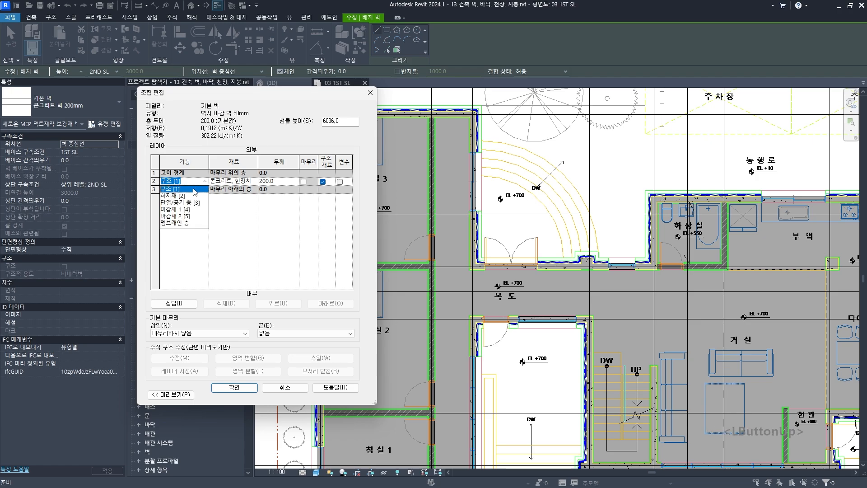
click(187, 209)
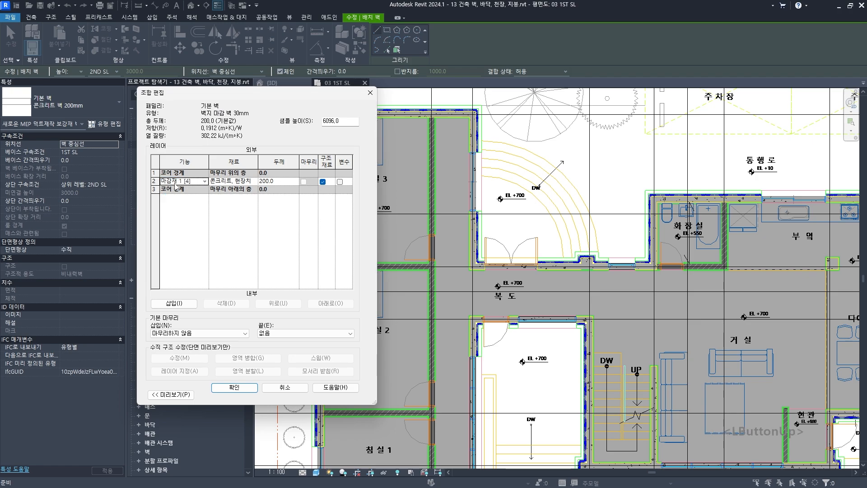
Step: Search the materials for 종이 for the finish layer and add the first 종이 library material to the project
click(255, 182)
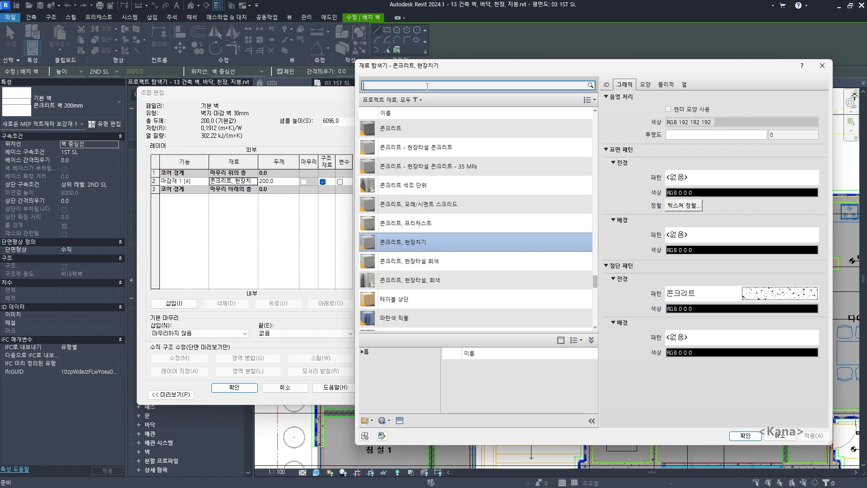
click(427, 87)
text(종ㄹ)
key(BackSpace)
text(이)
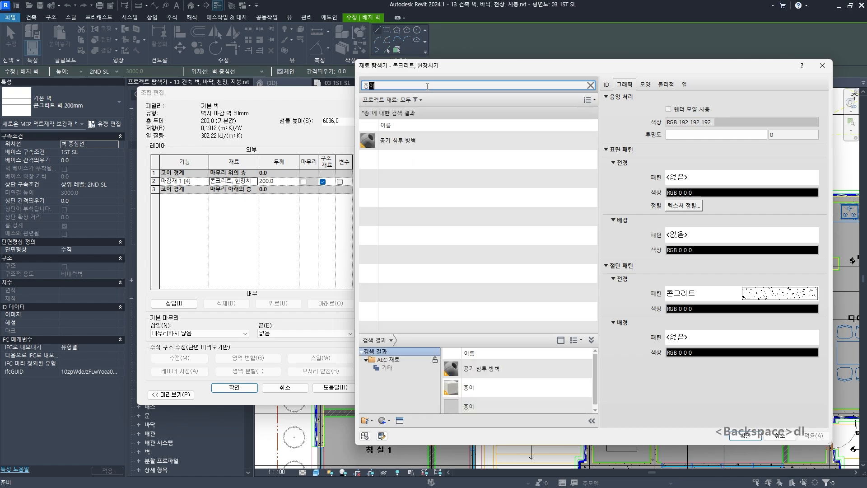
drag(490, 332, 490, 278)
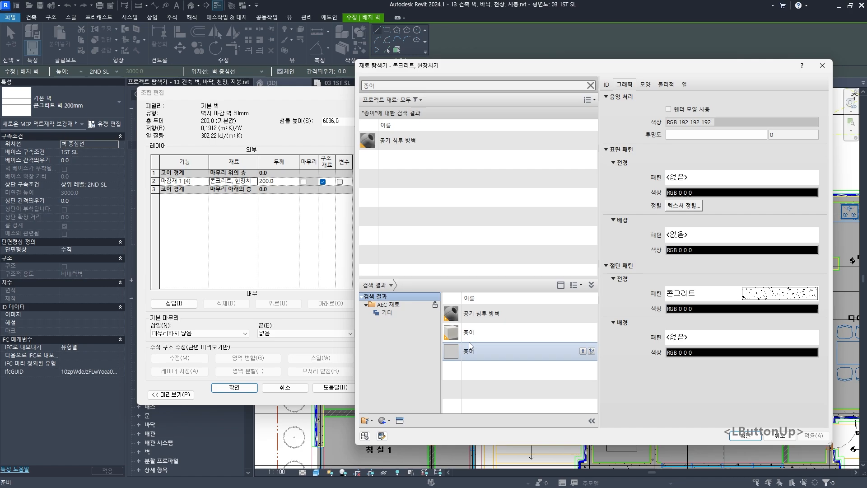
click(472, 337)
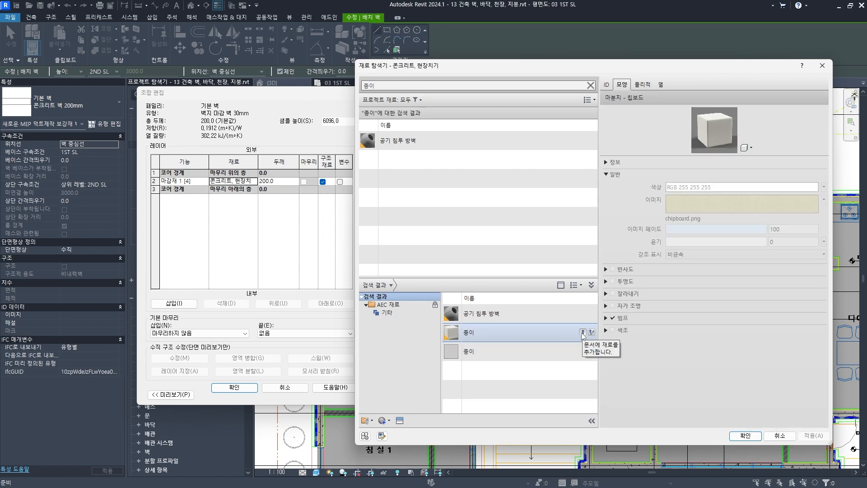
click(582, 334)
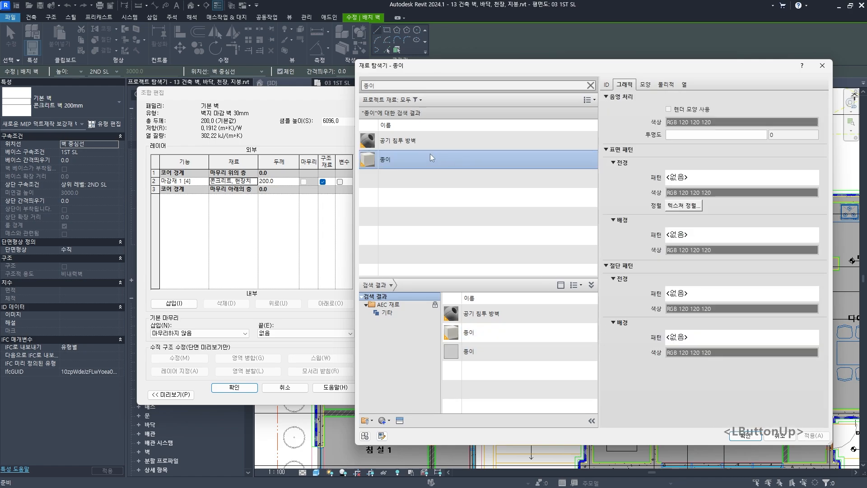
Step: Duplicate the 종이 material together with its assets and rename the copy # 벽지(화이트)
right_click(387, 163)
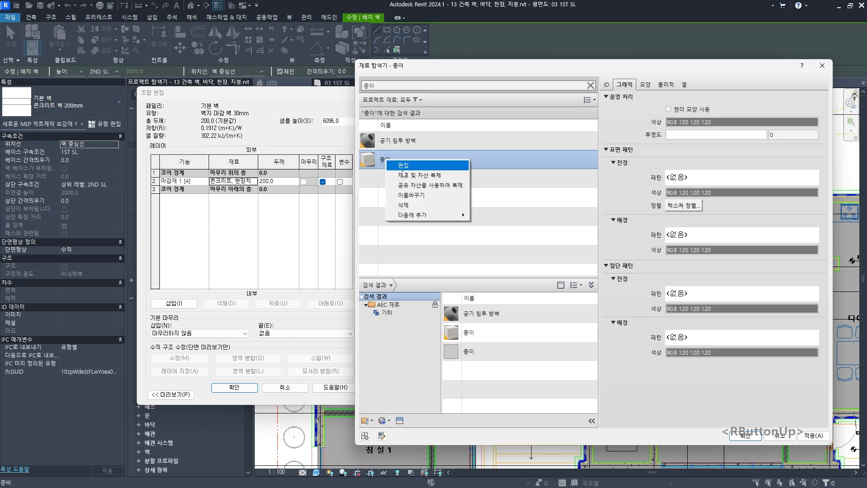
click(426, 179)
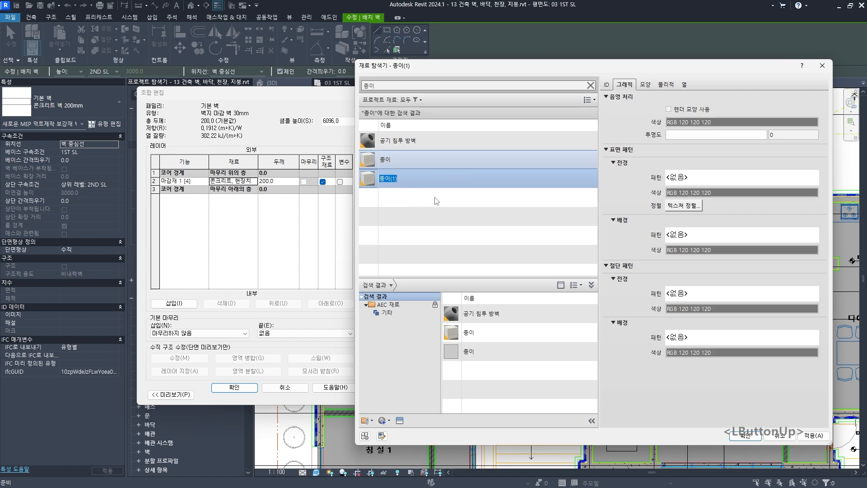
click(415, 198)
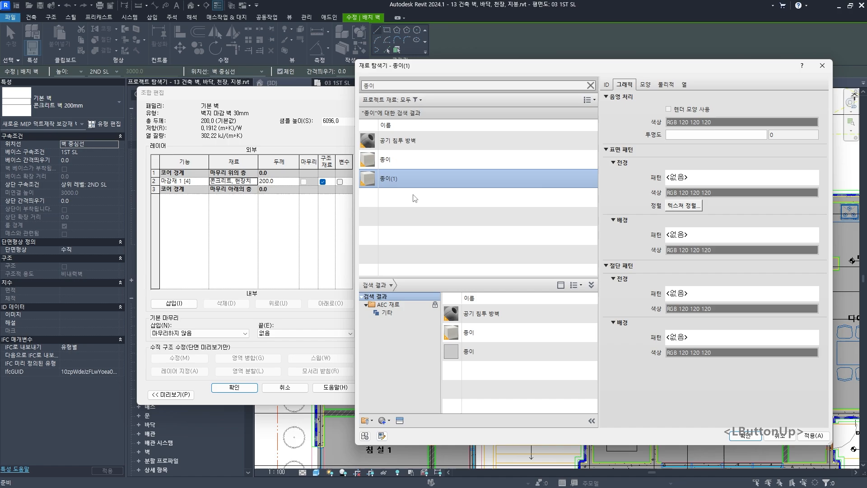
right_click(394, 182)
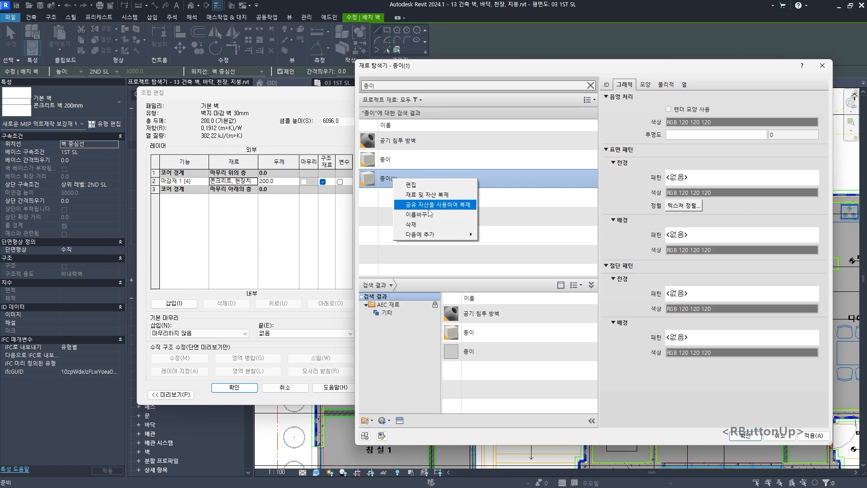
click(429, 213)
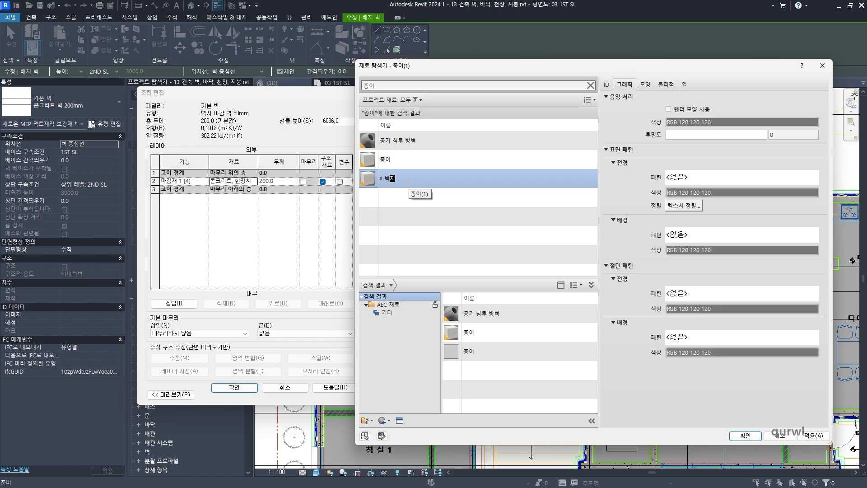
text(# 벽지)
key(Return)
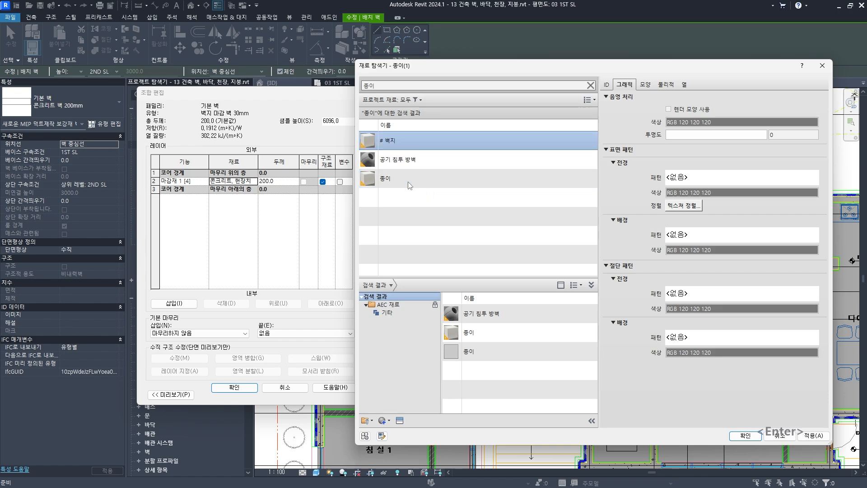
right_click(397, 138)
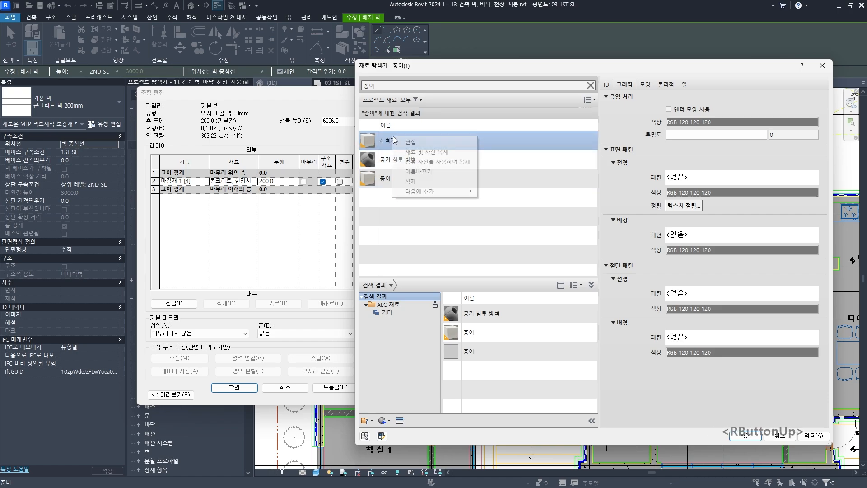
click(419, 173)
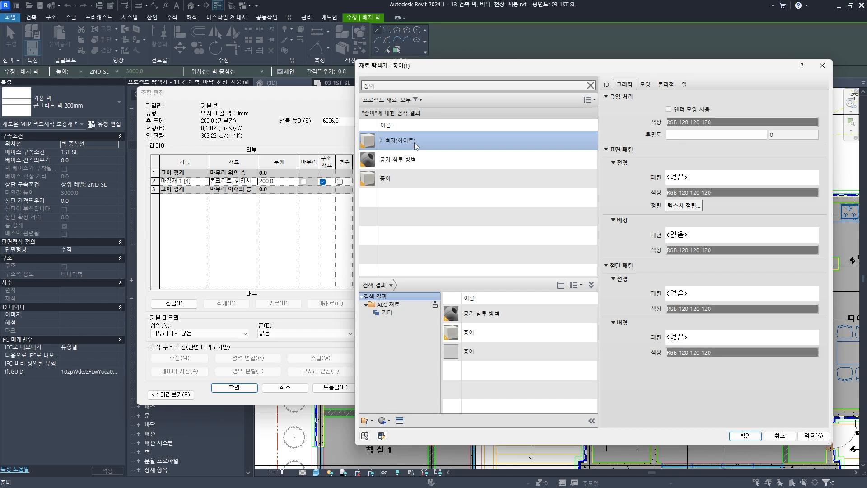
Step: Set the shading color of # 벽지(화이트) to RGB 255 255 255 and assign the material to the finish layer
drag(485, 72, 321, 94)
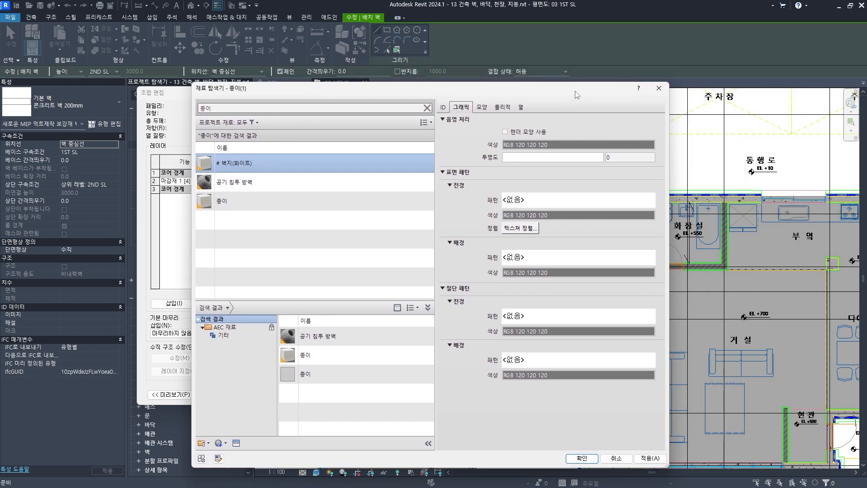
drag(575, 95, 572, 62)
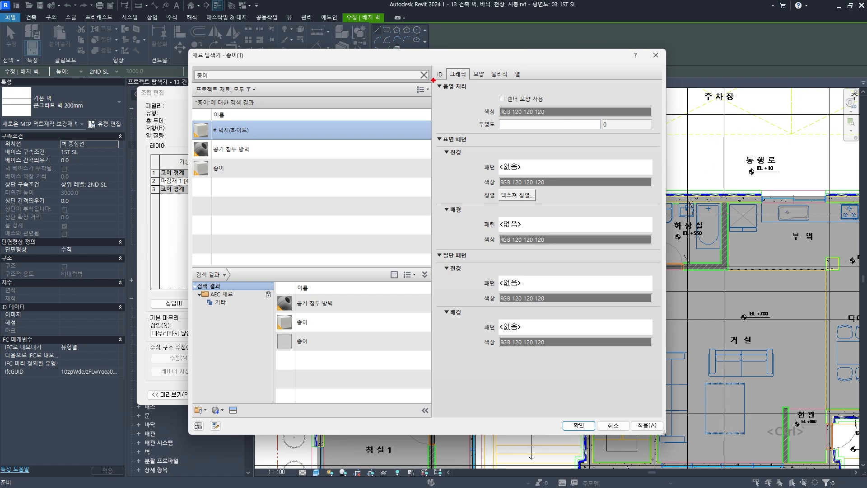
ctrl+drag(628, 113, 661, 129)
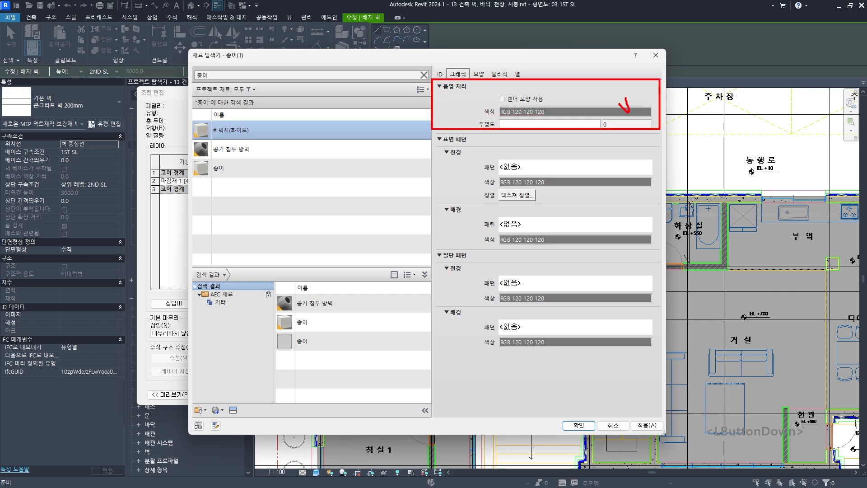
key(Escape)
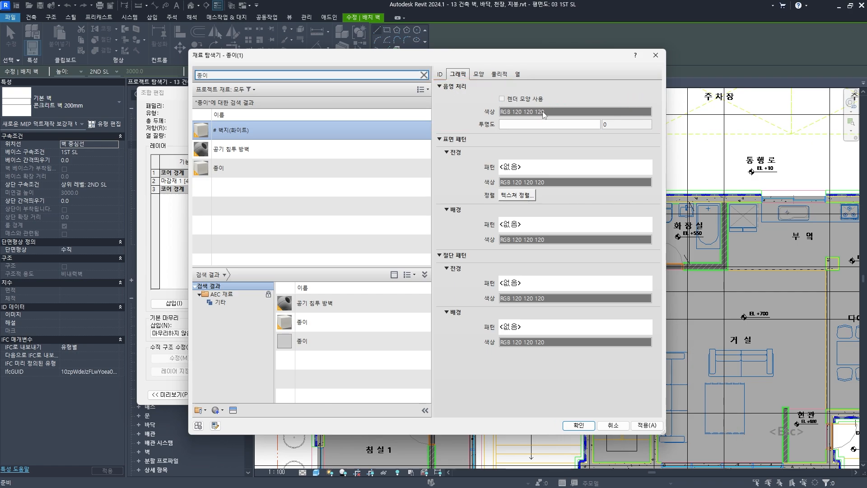
click(580, 111)
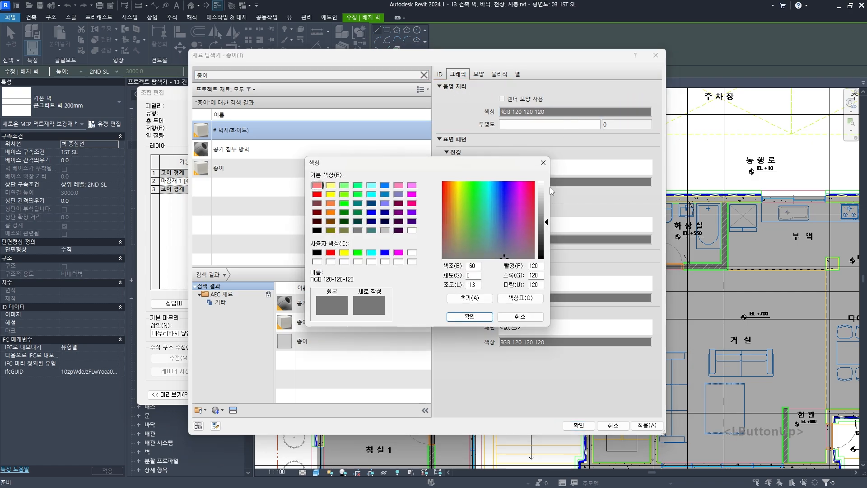
click(470, 318)
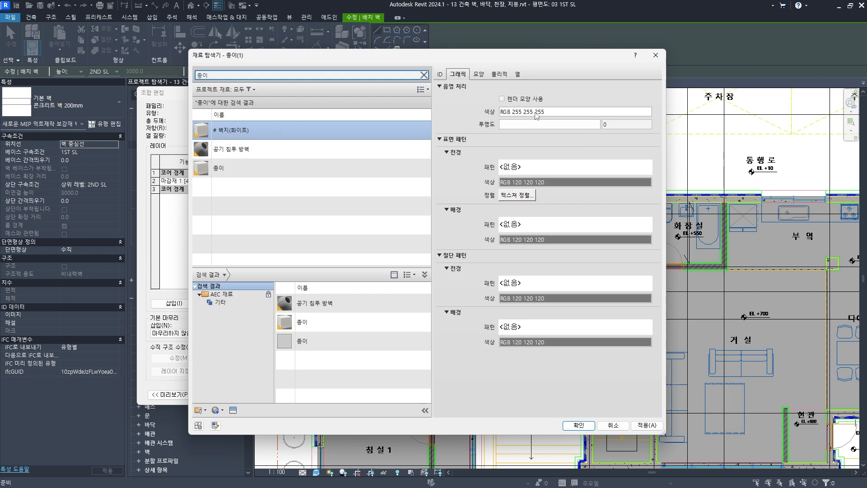
double_click(242, 131)
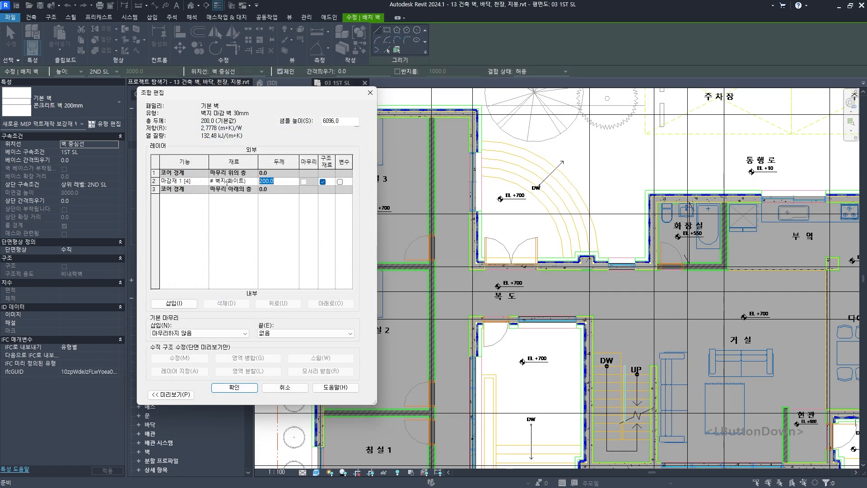
Step: Set the finish layer's thickness to 30 mm and apply the 벽지 마감 벽 30mm type
click(234, 387)
click(243, 394)
Step: Switch the wall drawing method to rectangle and set the top offset to -150
middle_drag(390, 137, 473, 192)
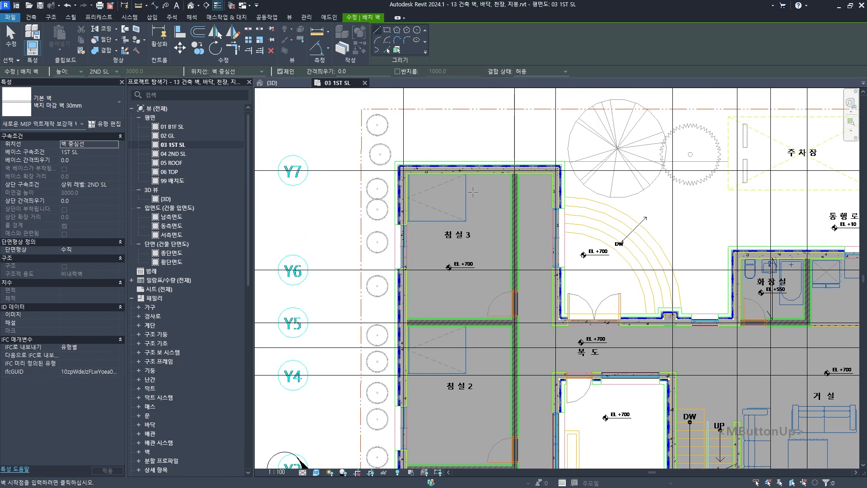
scroll(452, 202, up, 8)
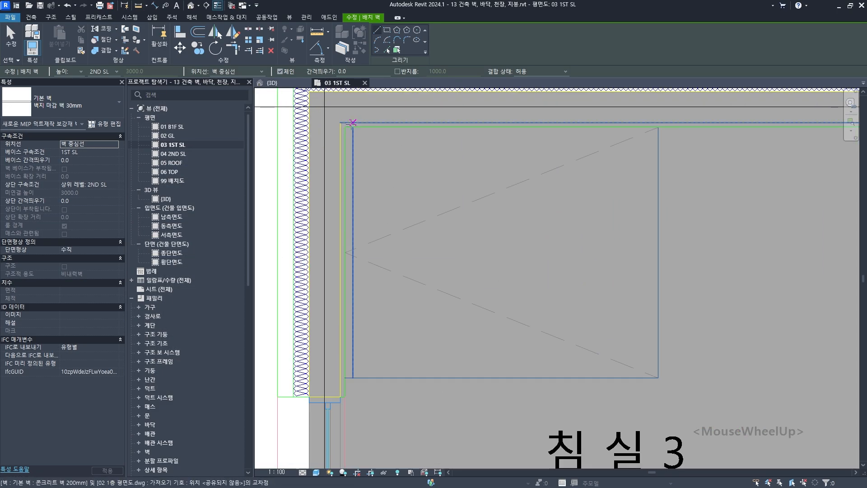
scroll(352, 123, up, 3)
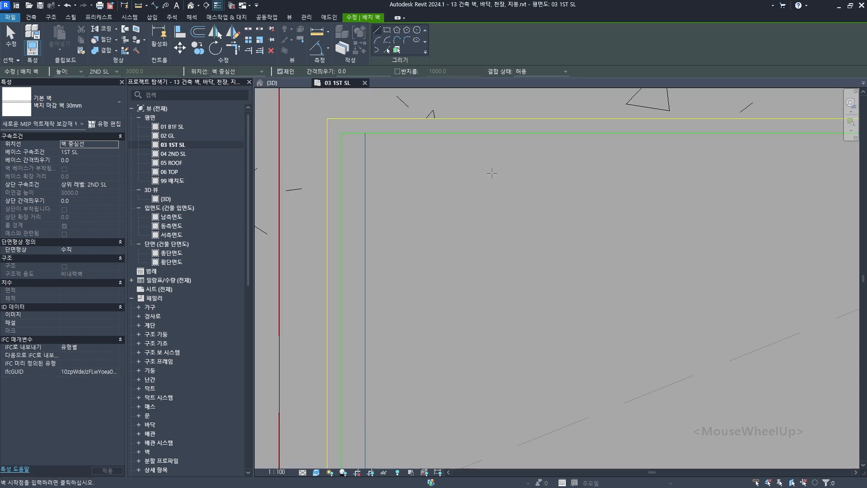
scroll(492, 173, down, 5)
middle_drag(555, 310, 414, 190)
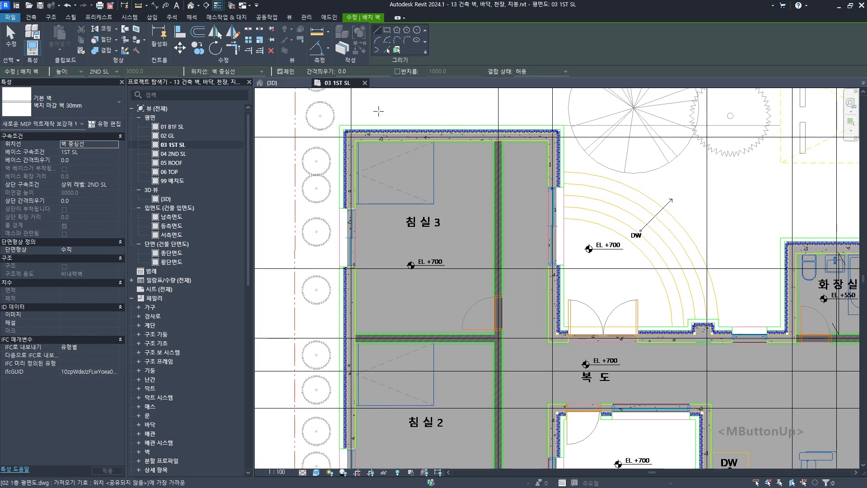
click(388, 39)
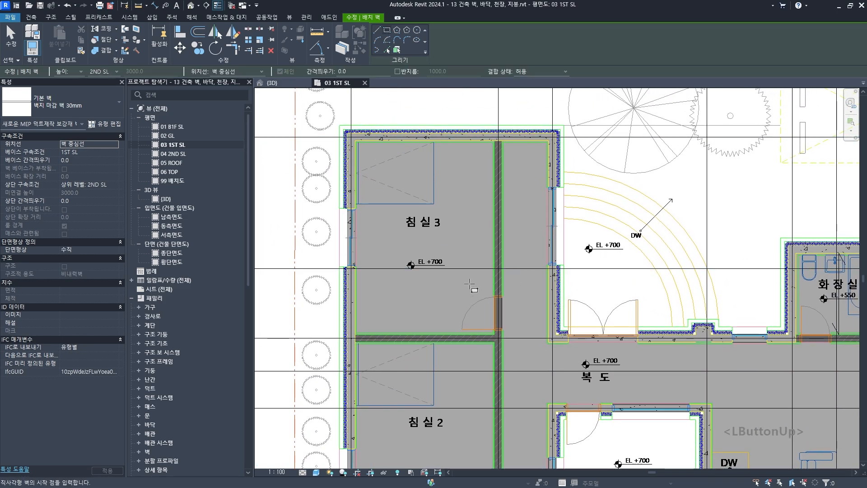
middle_drag(423, 245, 413, 232)
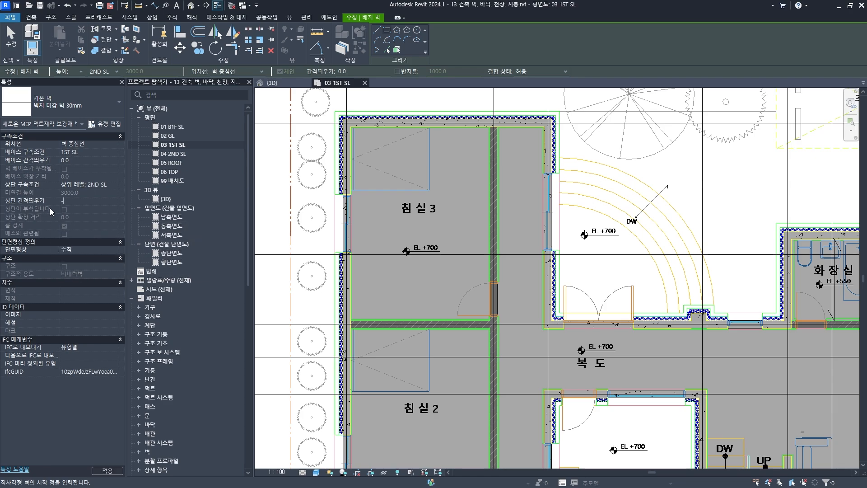
text(0)
key(Return)
Step: Draw one rectangular 벽지 마감 벽 30mm loop loosely inside each of the rooms 침실 3, 침실 2 and 침실 1
click(363, 140)
click(464, 295)
scroll(458, 361, down, 2)
middle_drag(459, 361, 457, 202)
click(393, 193)
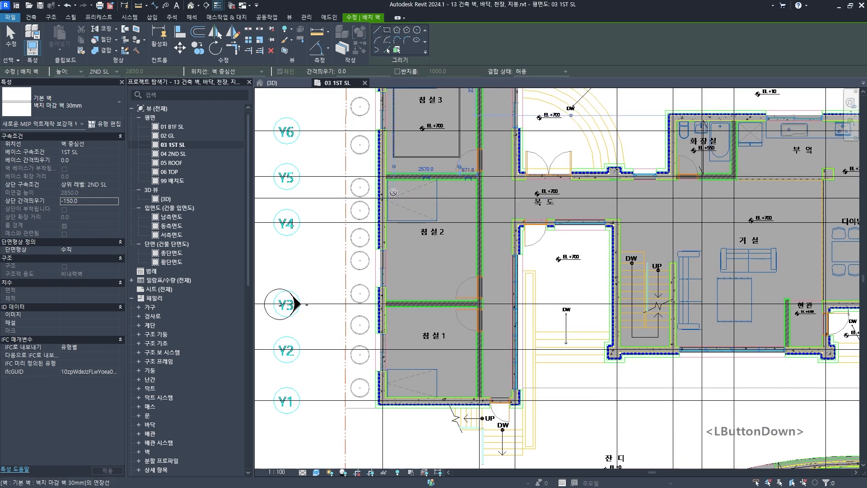
click(459, 289)
middle_drag(463, 294, 458, 197)
scroll(418, 239, up, 1)
click(383, 219)
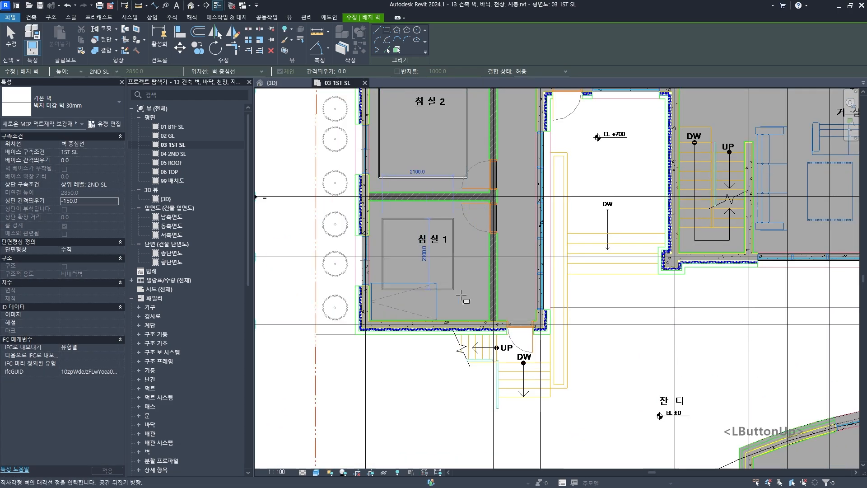
scroll(464, 299, down, 2)
key(Escape)
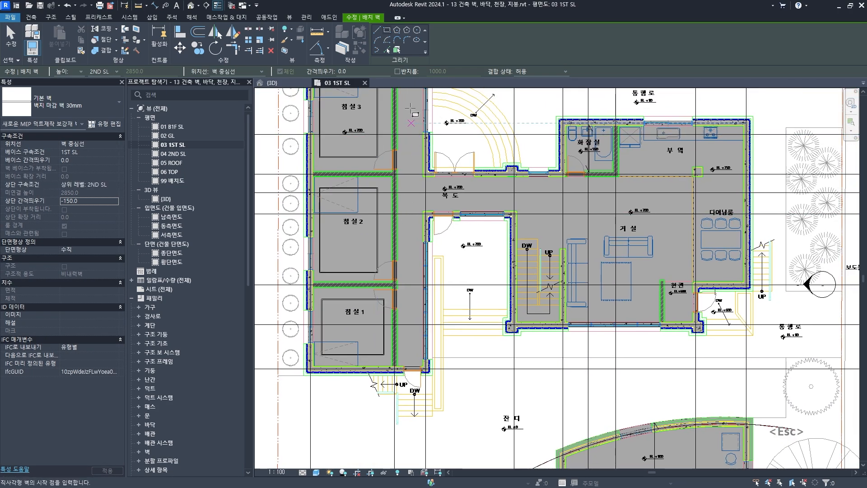
Step: Draw chained finish walls with the line method from the corridor end beside 침실 3 along 복도 and around the 화장실 into the 부엌
click(380, 29)
scroll(396, 179, up, 3)
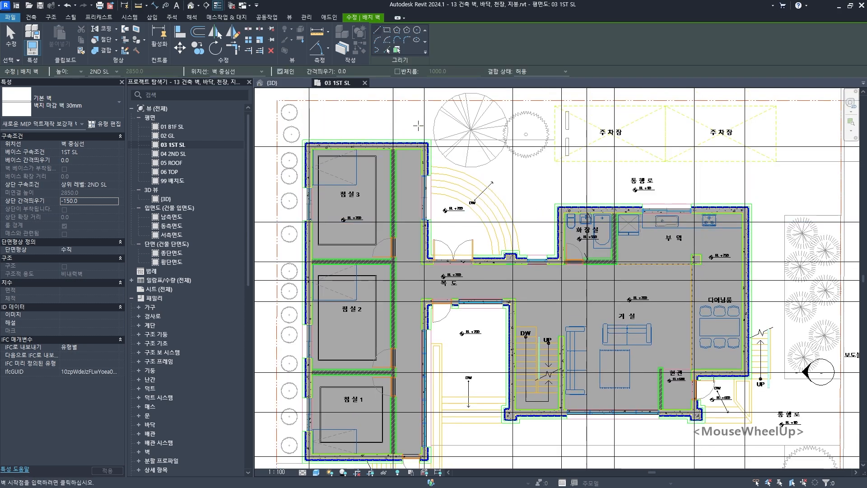
scroll(396, 179, up, 1)
click(382, 173)
scroll(407, 226, down, 2)
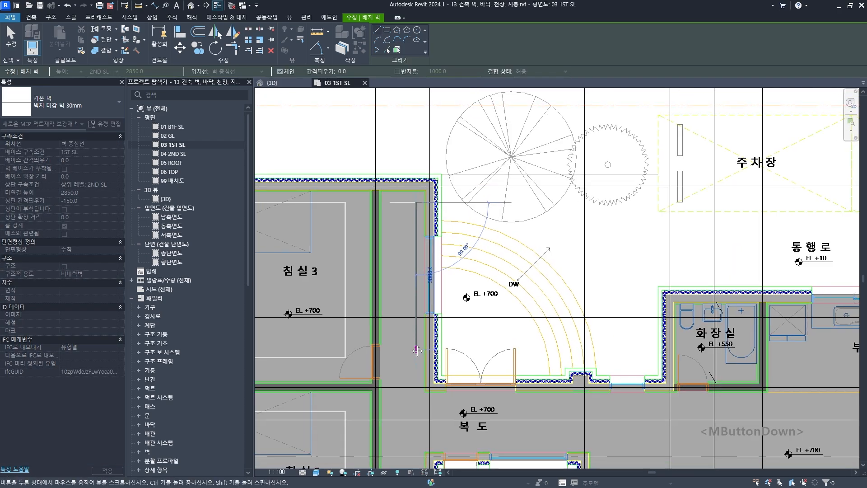
scroll(402, 295, up, 3)
middle_drag(568, 298, 207, 292)
click(527, 289)
click(527, 176)
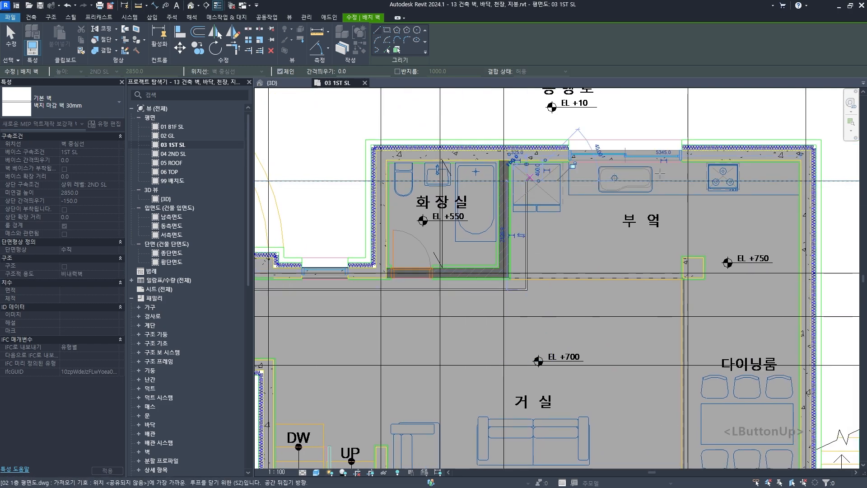
Step: Continue the finish wall chain roughly along the outer side of the 부엌 and 다이닝룸 and around the 현관 and its partition
middle_drag(765, 176, 463, 171)
scroll(486, 204, down, 2)
middle_drag(486, 363, 494, 257)
scroll(495, 258, up, 2)
click(494, 270)
middle_drag(413, 273, 541, 238)
click(500, 240)
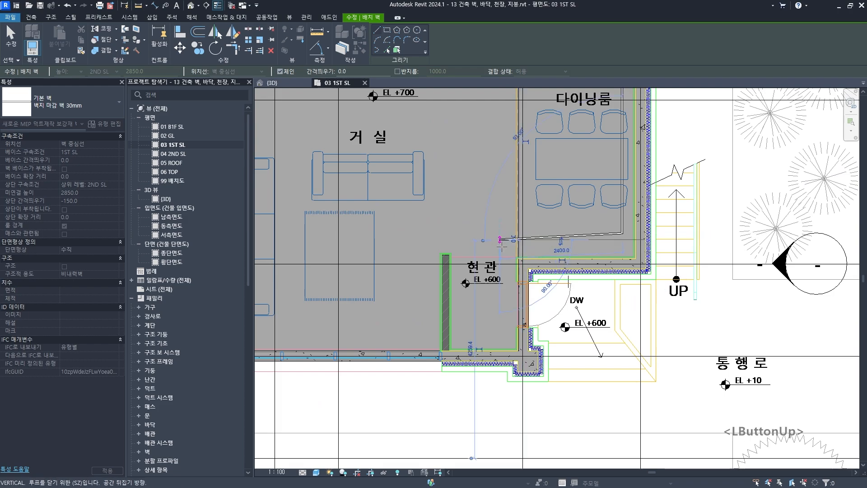
click(504, 331)
click(468, 333)
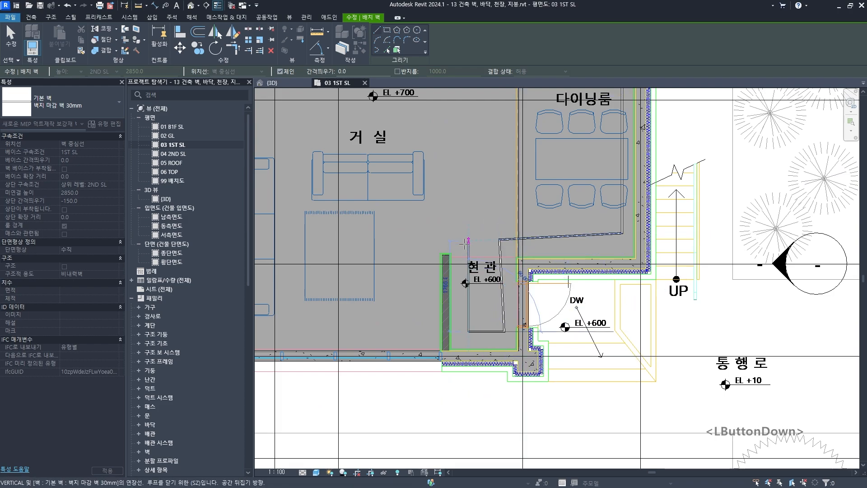
click(422, 331)
Step: Continue the finish wall chain along the 거실 window side, around the stair partition and through the stairwell up to 복도
scroll(380, 333, down, 3)
middle_drag(271, 305, 596, 278)
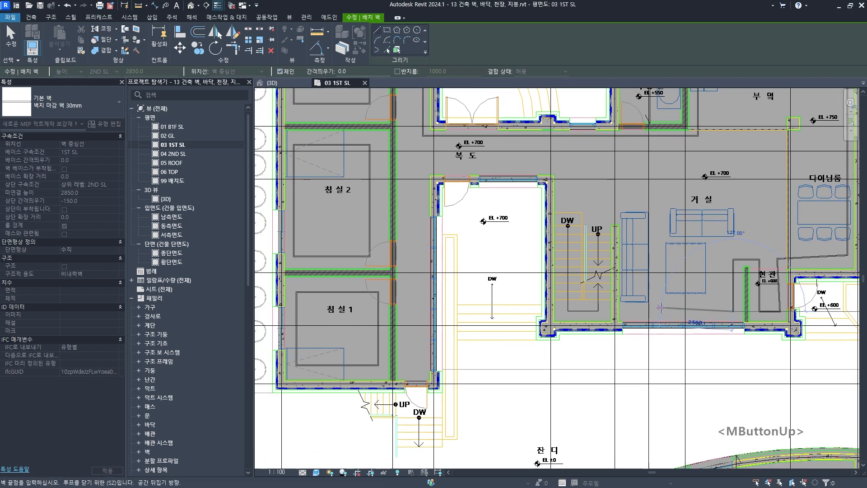
scroll(626, 315, up, 4)
click(616, 316)
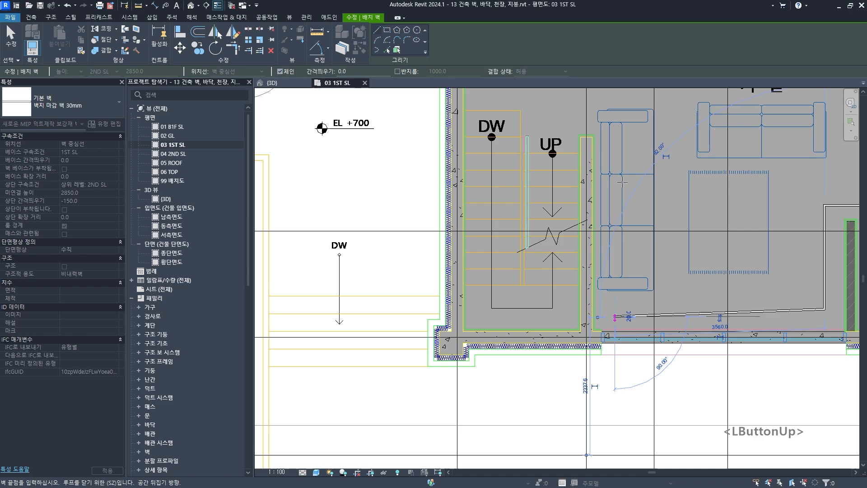
click(547, 121)
click(483, 314)
scroll(484, 313, down, 2)
click(484, 108)
Step: Run the finish wall chain along 복도 to its end beside 침실 1, close the loop at its starting point and finish the wall command
middle_drag(389, 103, 567, 173)
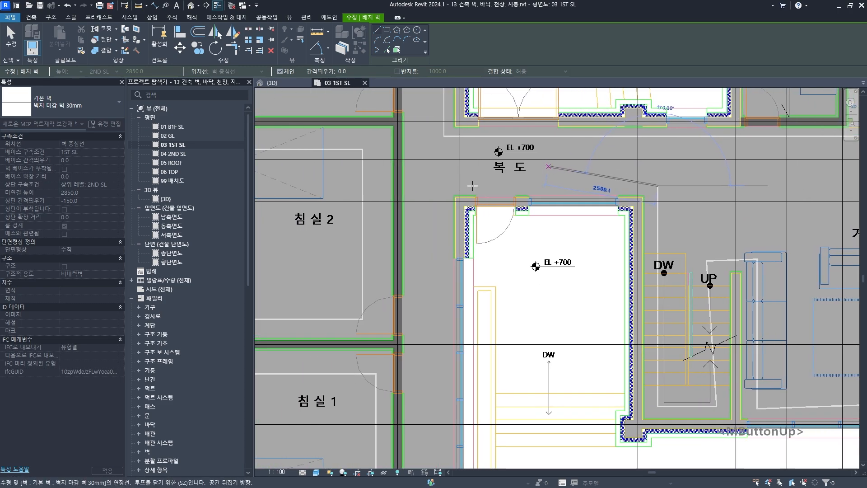
click(445, 185)
middle_drag(446, 333, 469, 163)
scroll(474, 274, down, 1)
scroll(473, 273, up, 1)
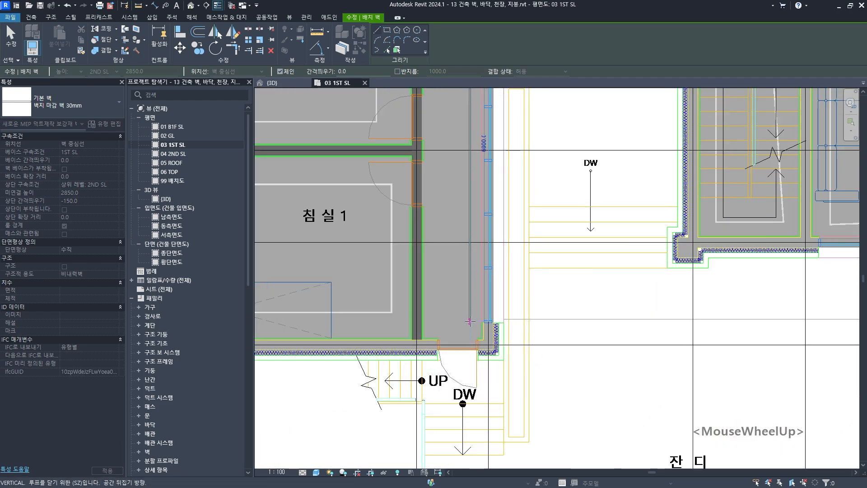
click(470, 319)
scroll(439, 284, down, 3)
scroll(440, 202, up, 3)
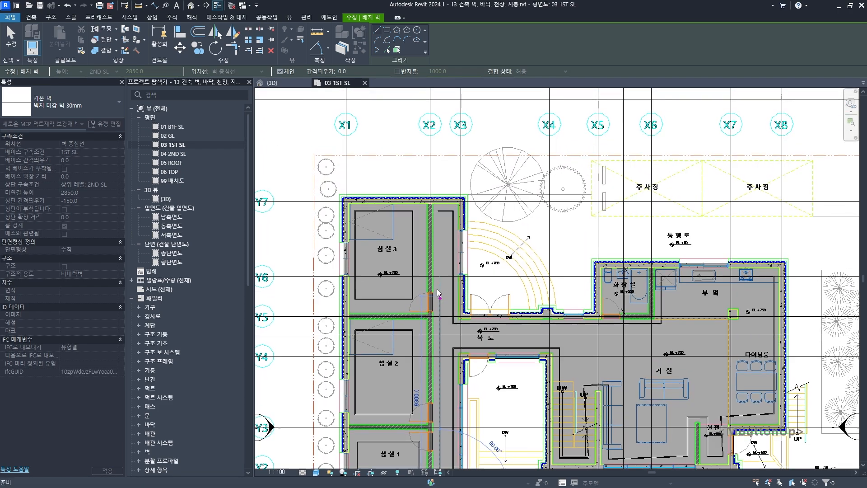
click(443, 200)
key(Escape)
key(Escape)
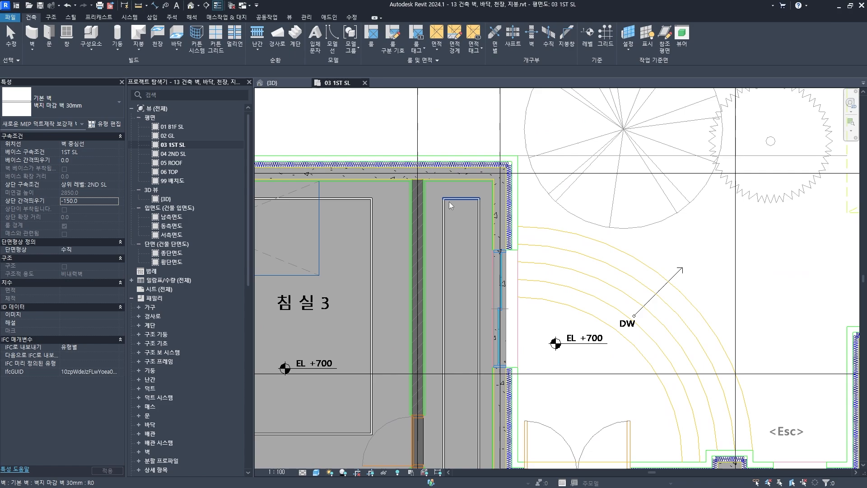
scroll(451, 213, up, 1)
middle_drag(451, 213, 454, 207)
key(Escape)
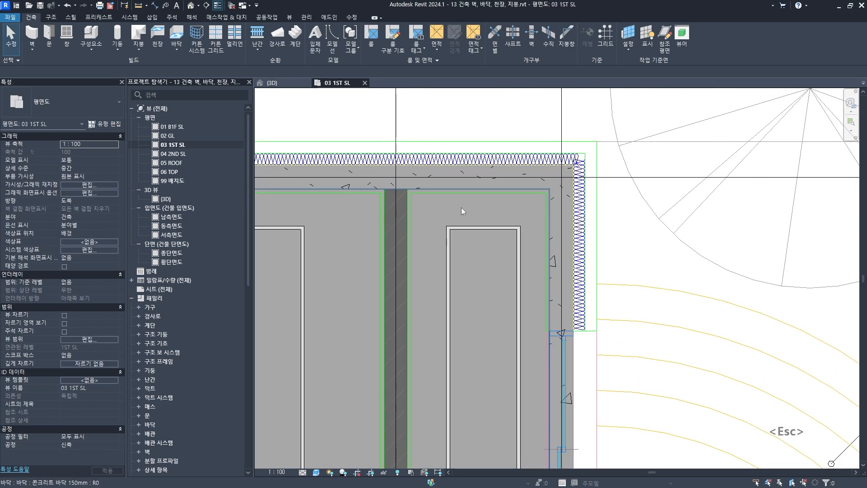
Step: Align the end finish wall beside 침실 3 with the concrete wall's inner face and the adjoining one with the masonry wall face
scroll(470, 201, up, 1)
key(a)
scroll(467, 197, up, 1)
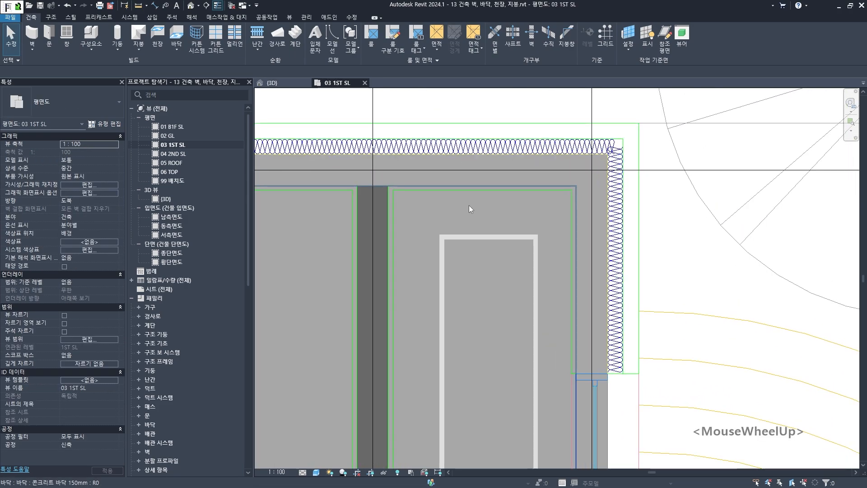
key(Hangul)
key(a)
key(l)
scroll(467, 200, up, 1)
click(470, 178)
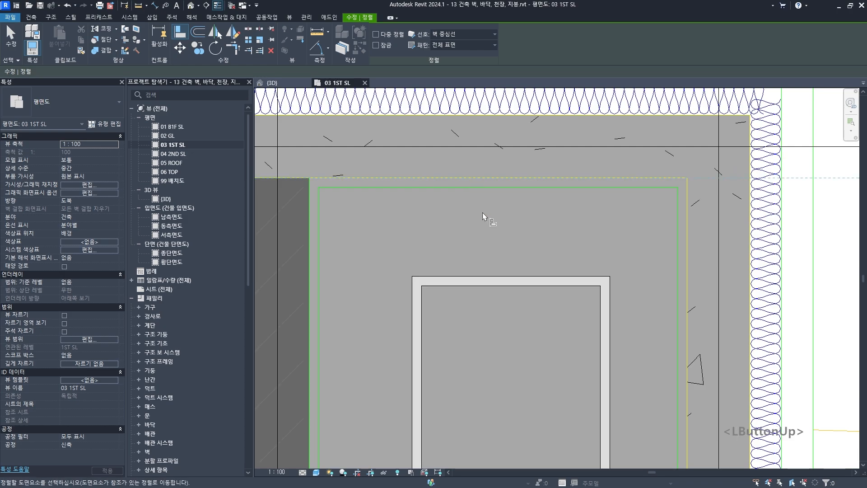
click(492, 277)
middle_drag(423, 211, 382, 227)
click(372, 240)
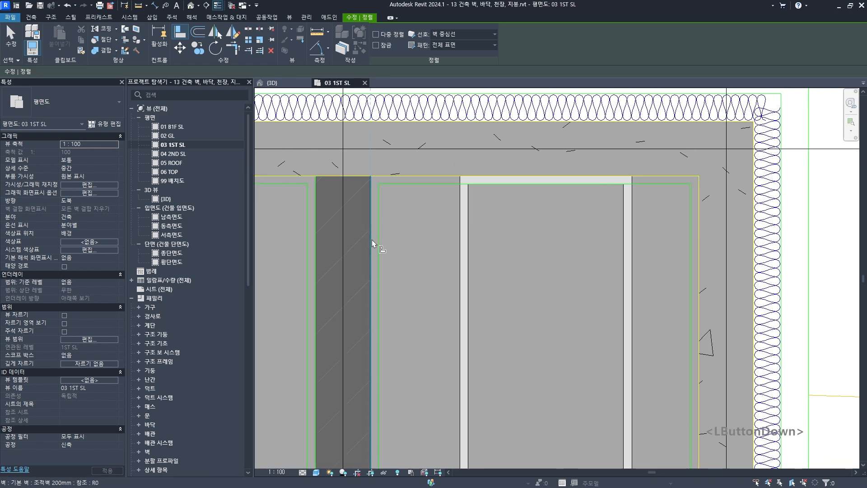
click(463, 251)
Step: Align the corridor's window-side finish wall and those toward the 화장실 and 부엌 with the inner faces of the adjacent walls
scroll(462, 252, down, 1)
middle_drag(676, 234, 514, 221)
scroll(483, 232, up, 1)
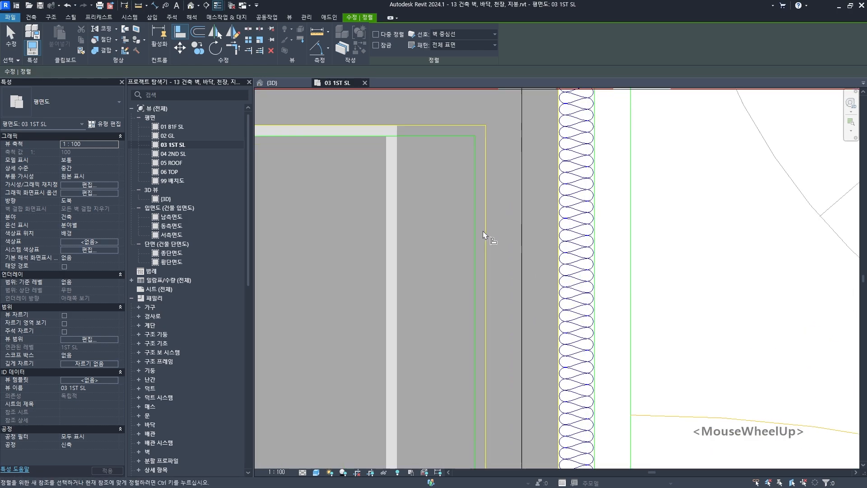
click(399, 239)
scroll(424, 251, down, 2)
middle_drag(501, 463, 451, 312)
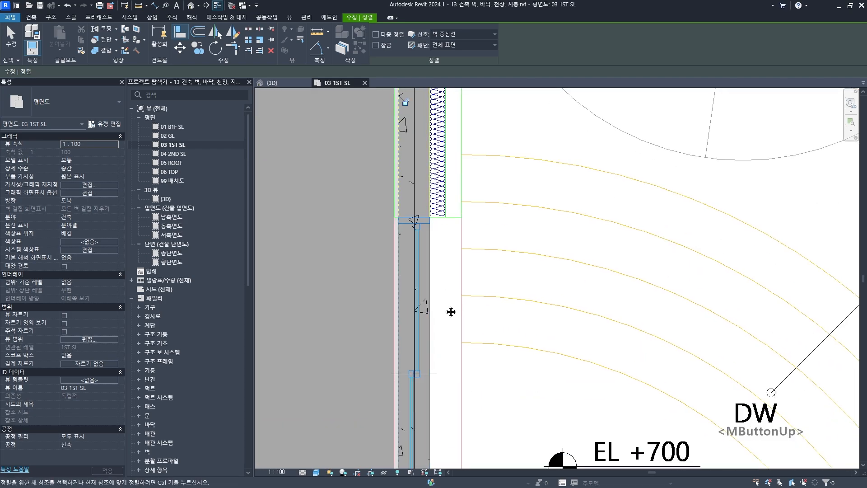
middle_drag(475, 461, 457, 203)
scroll(457, 206, down, 4)
scroll(459, 293, up, 4)
scroll(410, 265, down, 4)
scroll(585, 268, up, 4)
scroll(585, 268, down, 4)
click(650, 220)
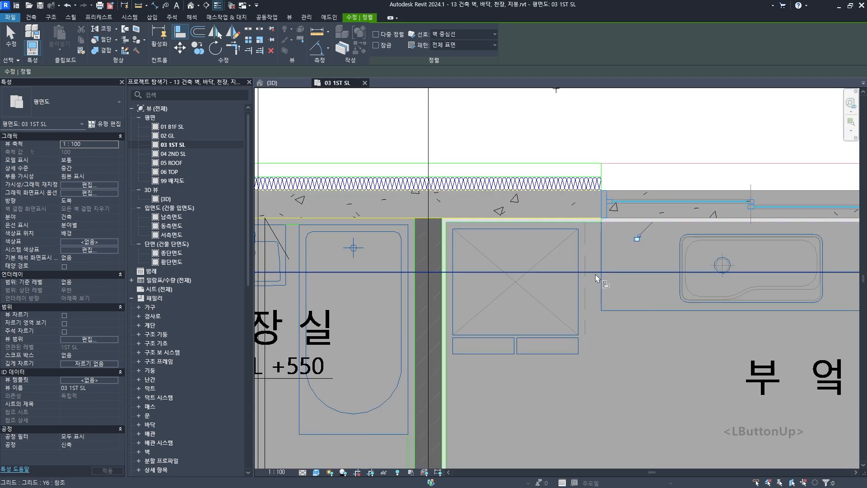
Step: Align the finish walls of the 다이닝룸, the 현관 and both sides of its partition with the adjacent wall faces
click(579, 313)
scroll(548, 318, down, 2)
scroll(547, 318, down, 3)
scroll(479, 325, up, 4)
scroll(375, 406, up, 3)
click(474, 347)
click(474, 288)
scroll(473, 290, down, 3)
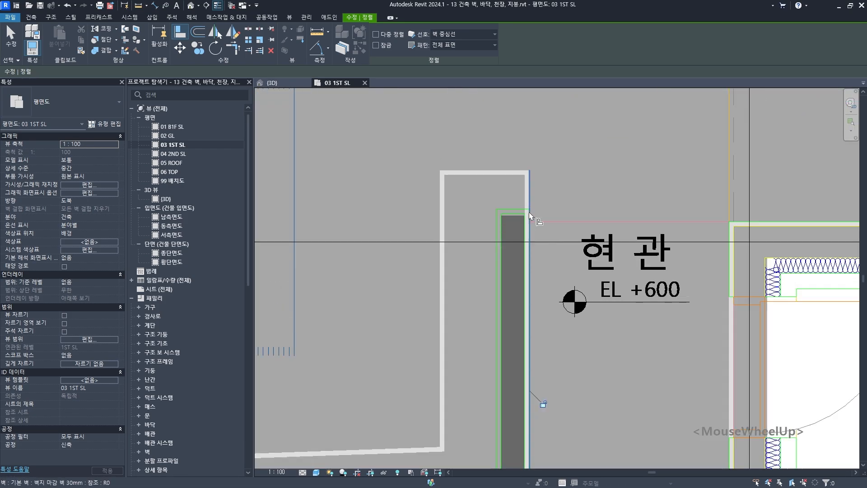
scroll(518, 271, up, 3)
click(392, 276)
Step: Align the finish walls around the stair partition, the stairwell and the remaining part of 복도 with the adjacent wall faces
scroll(452, 271, down, 5)
middle_drag(576, 256, 614, 239)
scroll(571, 344, up, 5)
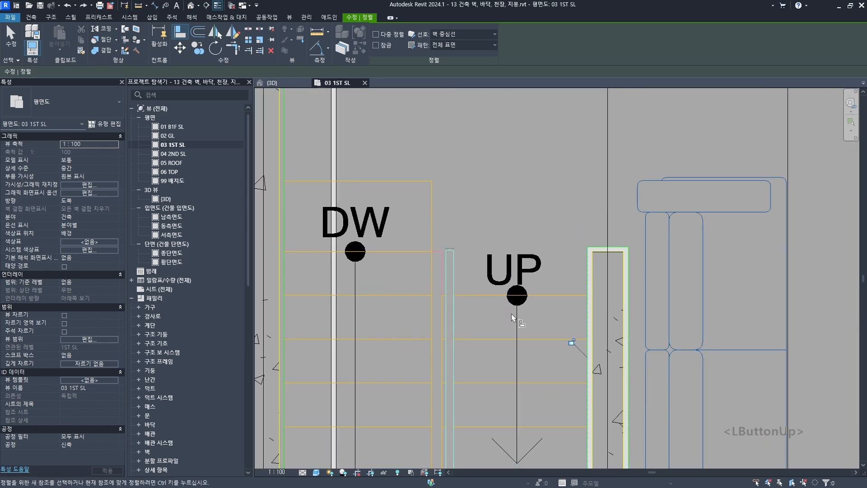
click(474, 249)
click(526, 249)
scroll(506, 248, down, 4)
click(595, 194)
Step: Align the finish walls of 침실 1 with the inner faces of its surrounding concrete and masonry walls
scroll(590, 185, down, 4)
middle_drag(420, 407, 521, 273)
scroll(529, 246, up, 3)
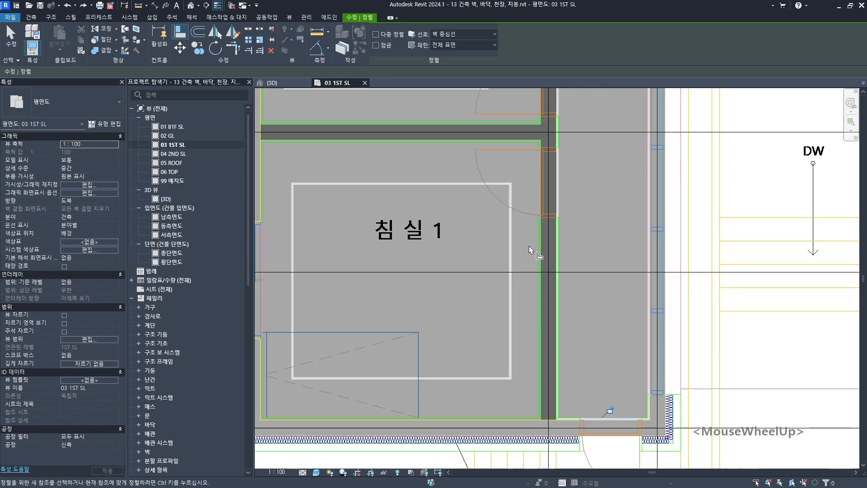
click(512, 247)
click(511, 208)
click(511, 271)
click(510, 276)
scroll(509, 267, down, 4)
middle_drag(505, 240, 533, 393)
Step: Align the remaining finish walls of 침실 2 with the inner faces of its surrounding walls
click(501, 244)
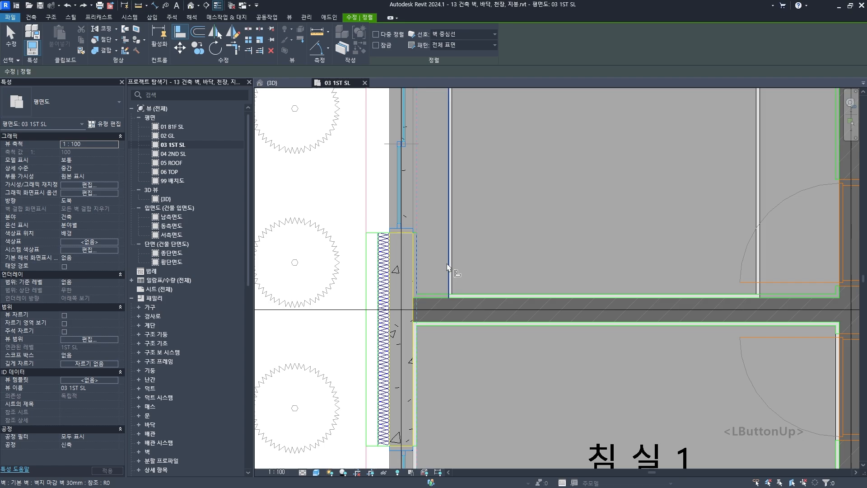
click(449, 266)
click(510, 233)
click(512, 324)
click(451, 273)
click(461, 152)
Step: Align the finish walls of 침실 3 with its concrete and masonry wall faces and finish the Align command
click(541, 248)
click(602, 249)
scroll(602, 248, down, 4)
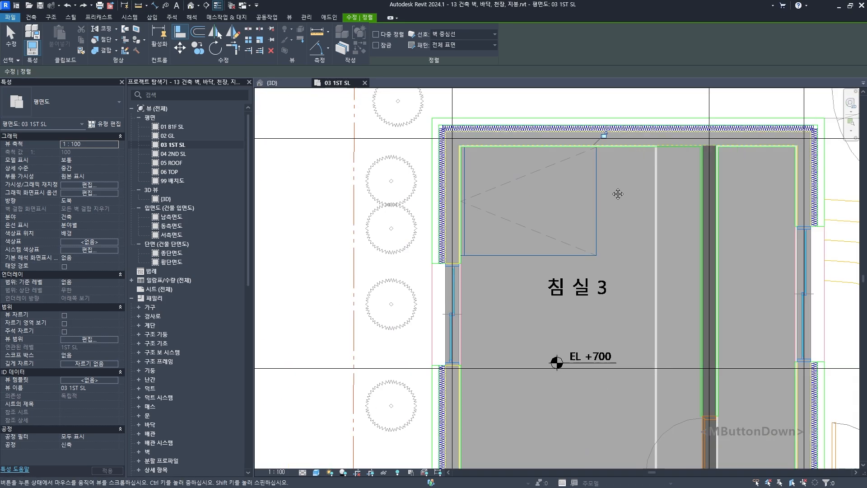
scroll(661, 206, up, 3)
click(661, 212)
click(570, 213)
scroll(567, 239, down, 5)
middle_drag(576, 241, 316, 113)
scroll(425, 205, up, 3)
key(Escape)
Step: Check the aligned finish walls along 복도 and 거실 and inspect the column area beside the 부엌
middle_drag(414, 176, 650, 261)
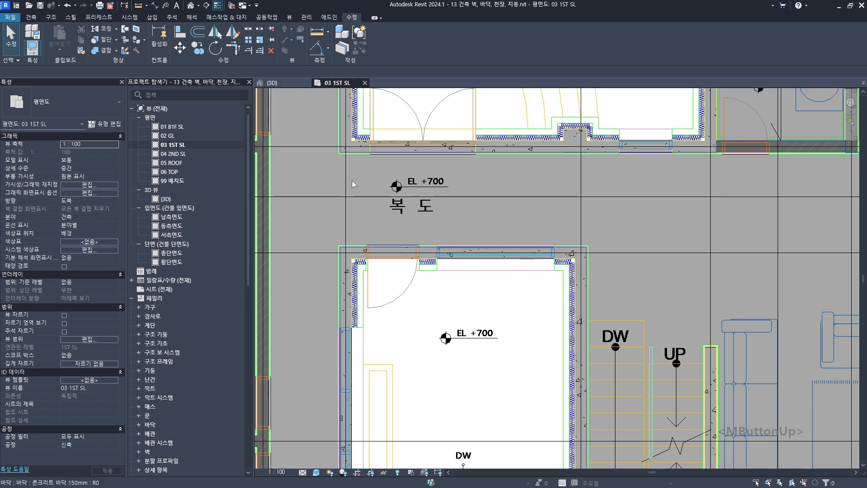
scroll(634, 169, down, 2)
scroll(665, 316, down, 3)
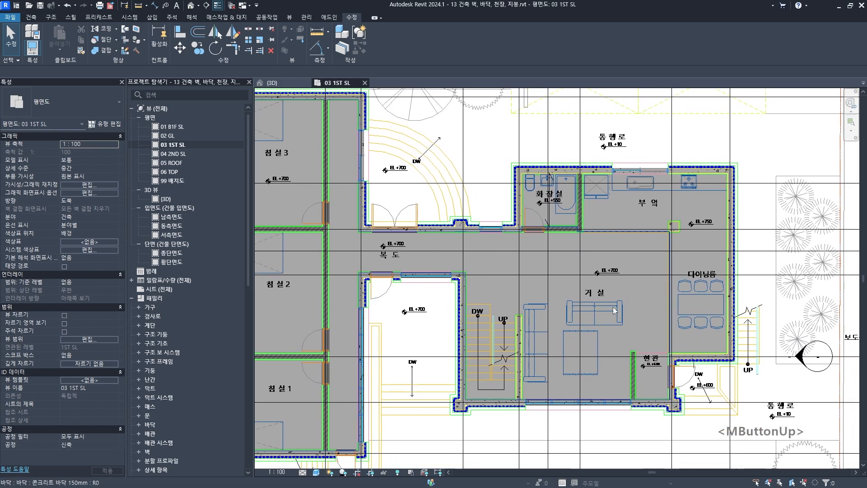
middle_drag(613, 309, 508, 300)
key(Escape)
scroll(583, 239, up, 3)
middle_drag(595, 175, 576, 221)
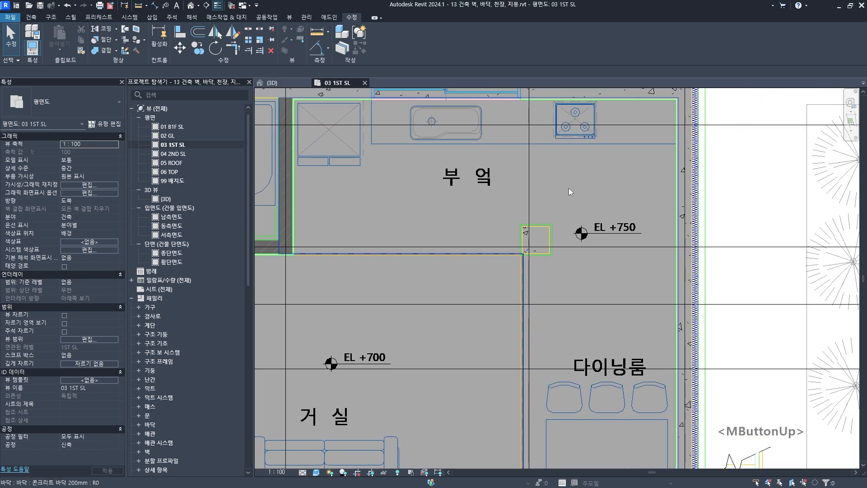
Step: Draw a rectangle of 벽지 마감 벽 30mm walls around the column beside 부엌 and finish the Wall command
click(32, 18)
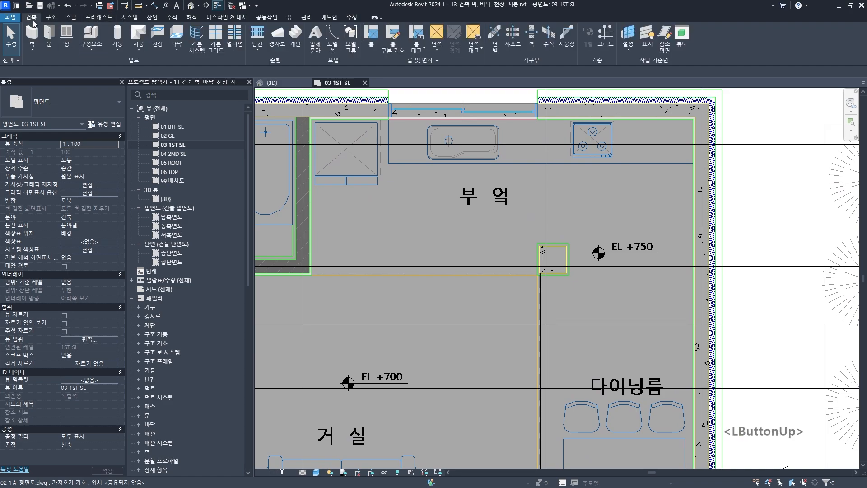
click(32, 33)
middle_drag(378, 184, 342, 177)
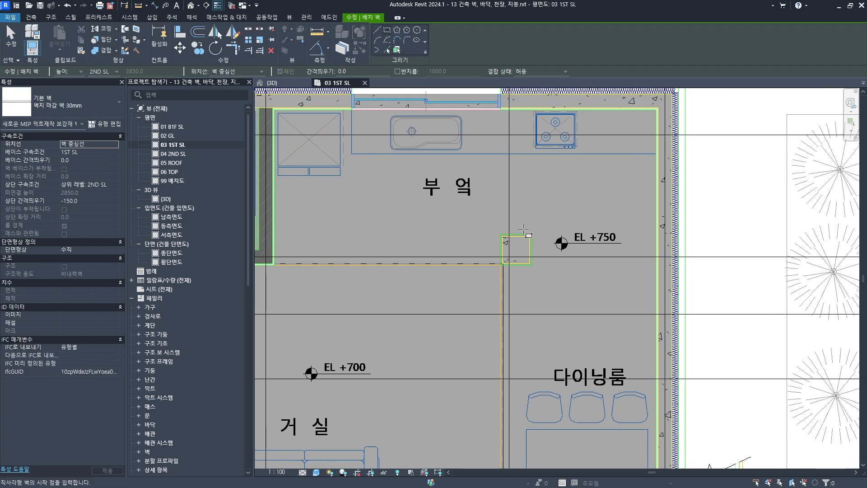
scroll(506, 230, up, 3)
key(Escape)
key(Escape)
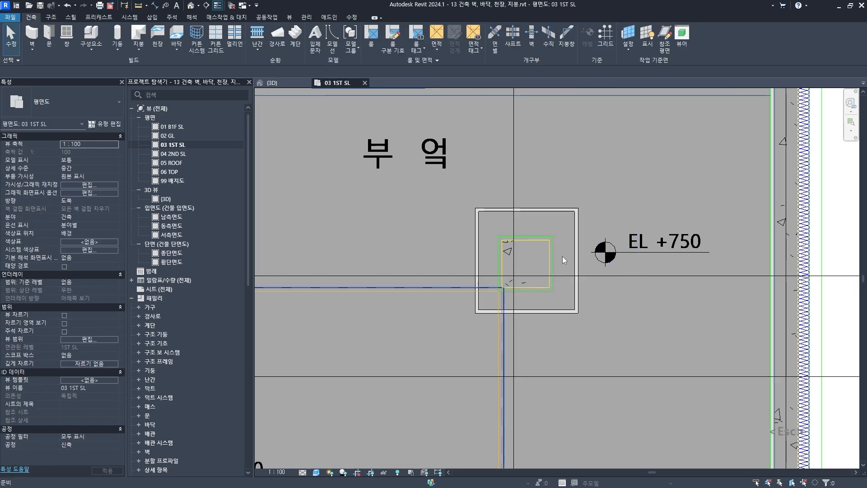
Step: Align the four finish walls around the 부엌 column with the column finish outline on the CAD plan
scroll(562, 256, up, 3)
key(a)
key(l)
scroll(561, 263, up, 2)
click(545, 281)
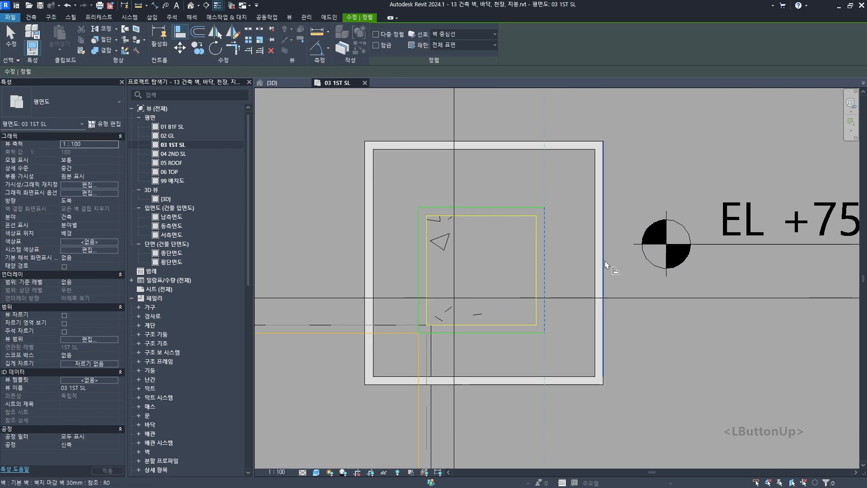
click(605, 262)
click(525, 207)
click(511, 142)
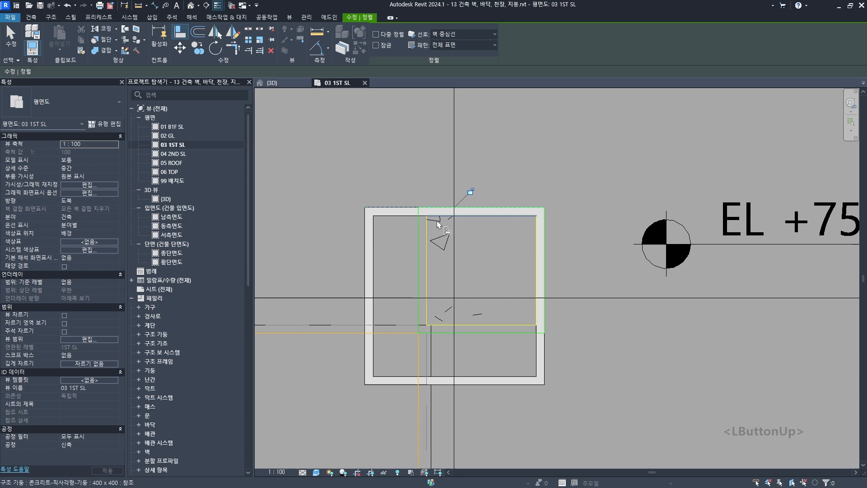
click(365, 269)
click(480, 332)
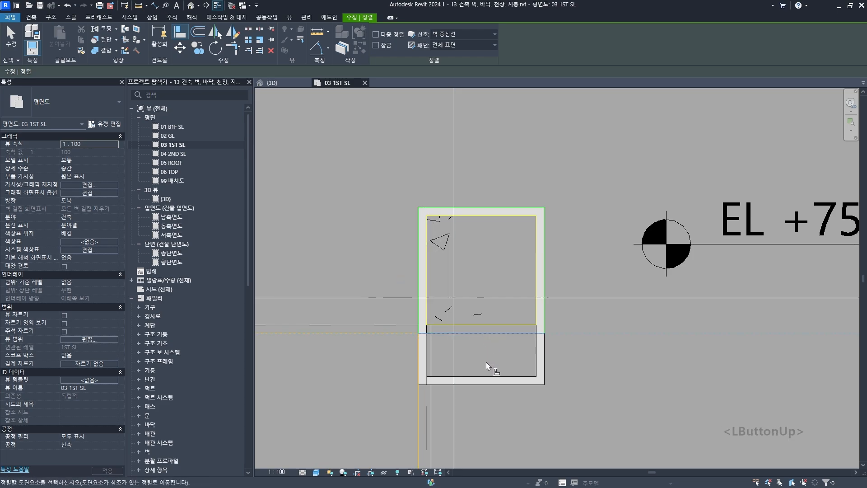
Step: Examine the column's finish walls and the finish walls around 부엌 and 다이닝룸 in the 3D view
middle_drag(679, 339, 676, 346)
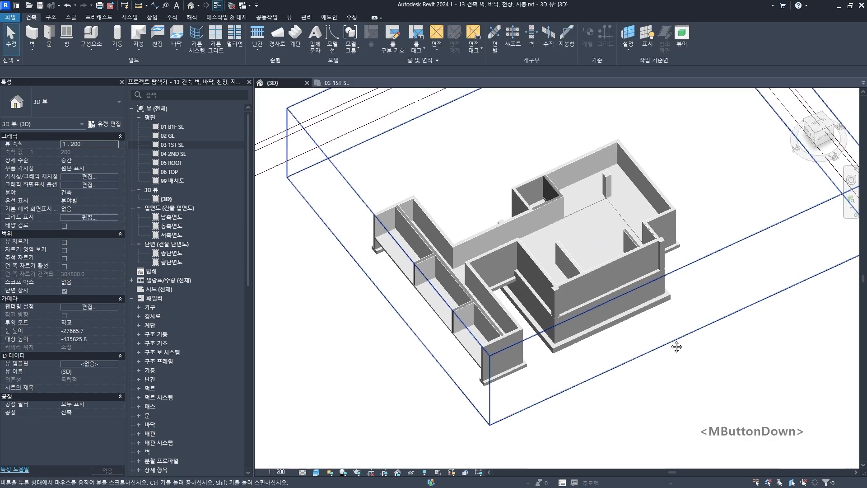
scroll(637, 196, up, 1)
scroll(637, 196, down, 1)
middle_drag(606, 187, 563, 229)
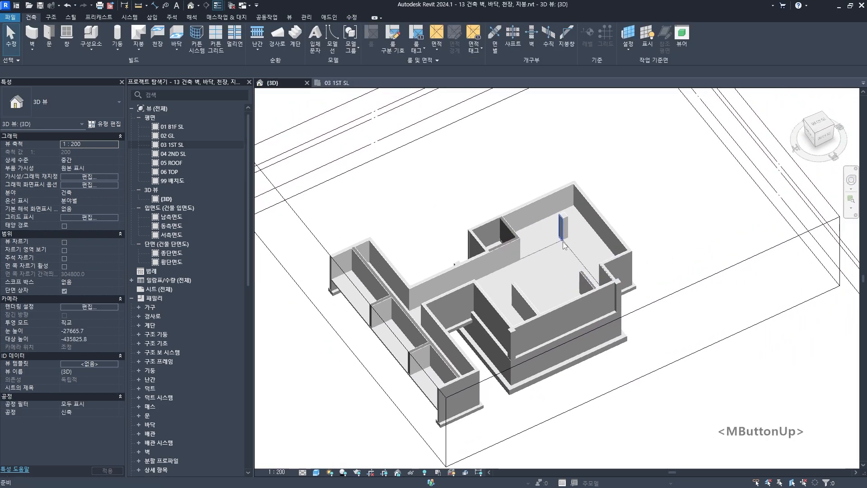
scroll(658, 193, down, 2)
click(717, 172)
drag(720, 152, 622, 195)
scroll(609, 202, up, 2)
scroll(581, 216, up, 2)
click(586, 211)
shift+middle_drag(586, 211, 497, 194)
scroll(497, 194, up, 1)
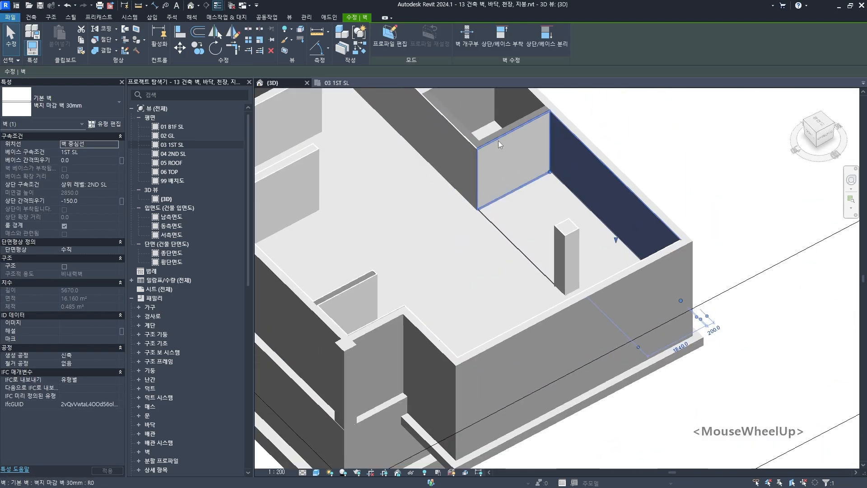
Step: Check the 부엌 finish wall's base against the level offset of the 콘크리트 바닥 200mm floor
click(510, 161)
scroll(499, 178, up, 1)
scroll(532, 222, up, 1)
scroll(530, 273, down, 2)
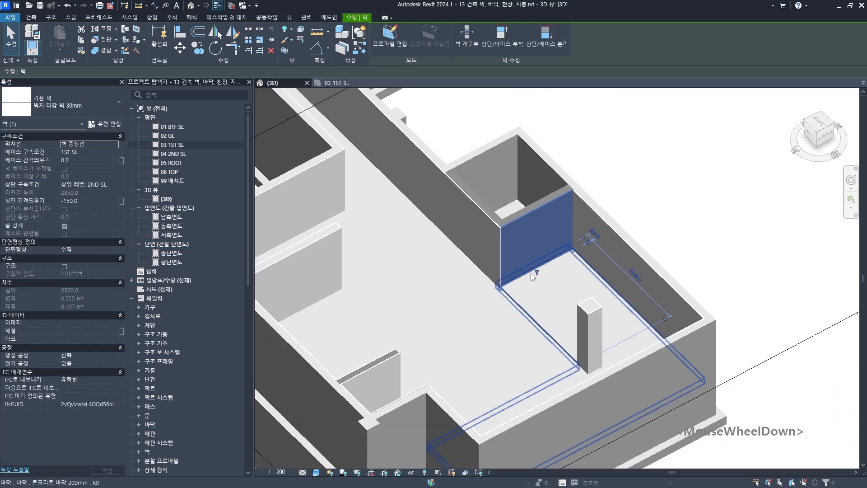
scroll(507, 265, up, 2)
scroll(515, 284, up, 2)
click(521, 303)
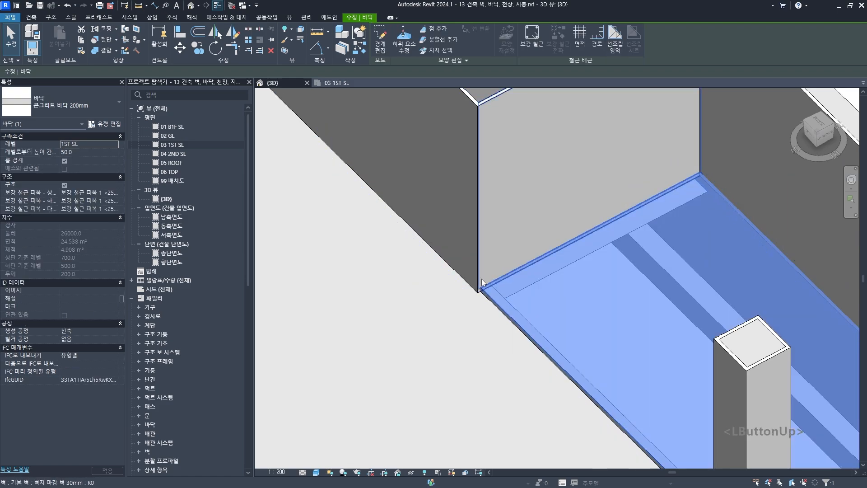
Step: Select the four finish walls surrounding 부엌 and 다이닝룸 and set their base offset to 50
click(517, 210)
scroll(492, 285, up, 2)
scroll(497, 280, up, 2)
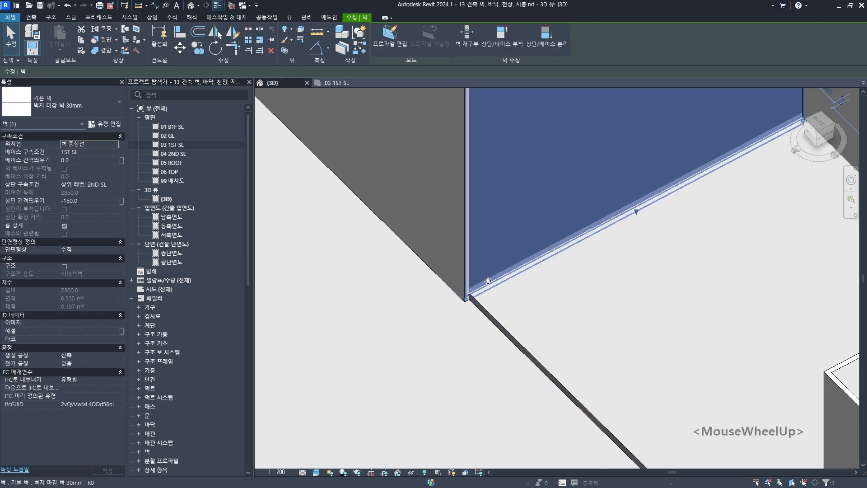
scroll(533, 262, down, 5)
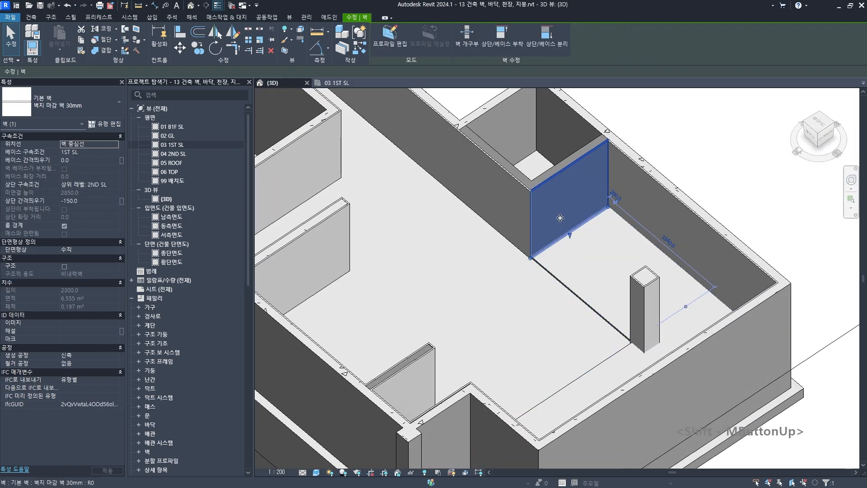
ctrl+click(661, 210)
scroll(646, 231, down, 2)
shift+middle_drag(521, 284, 761, 279)
ctrl+click(635, 215)
scroll(619, 203, up, 2)
ctrl+click(623, 187)
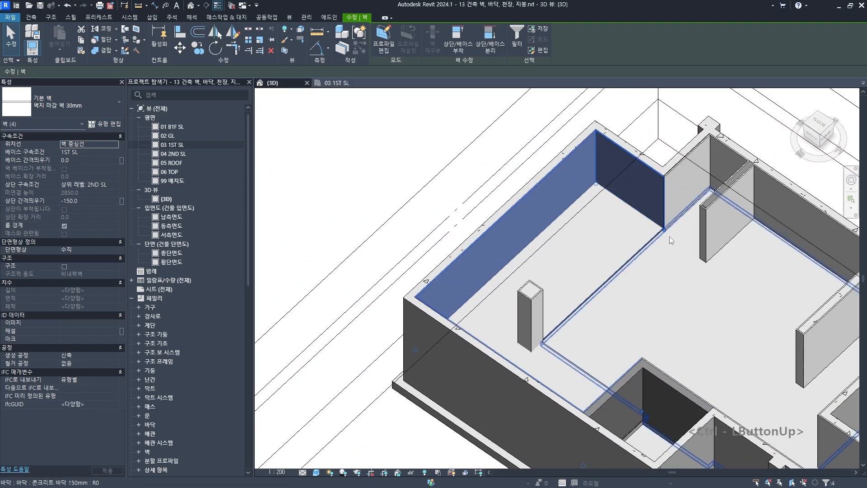
scroll(624, 217, up, 2)
middle_drag(670, 236, 34, 167)
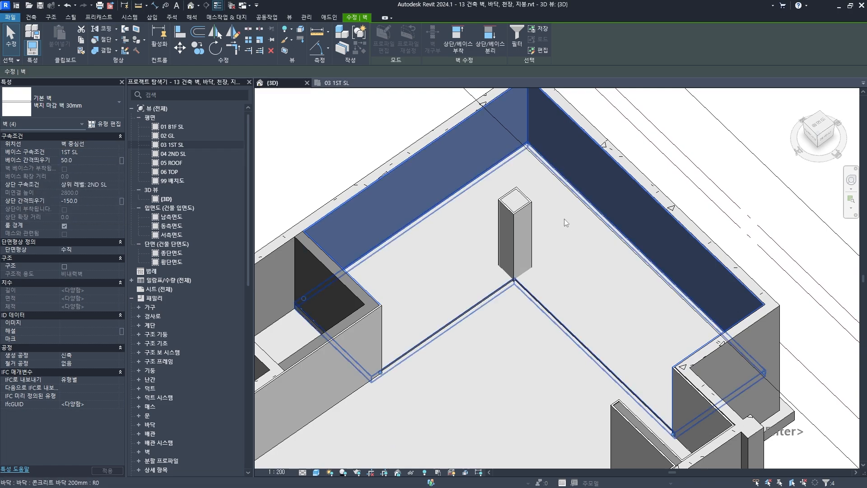
Step: Check the base of the raised finish walls against the floor and inspect the end of a freestanding interior wall
scroll(575, 163, up, 5)
click(540, 137)
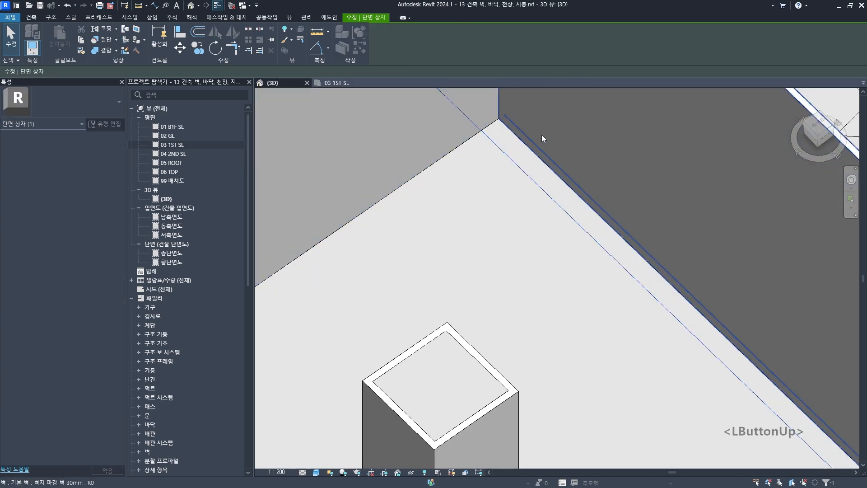
scroll(546, 163, down, 3)
scroll(545, 163, down, 4)
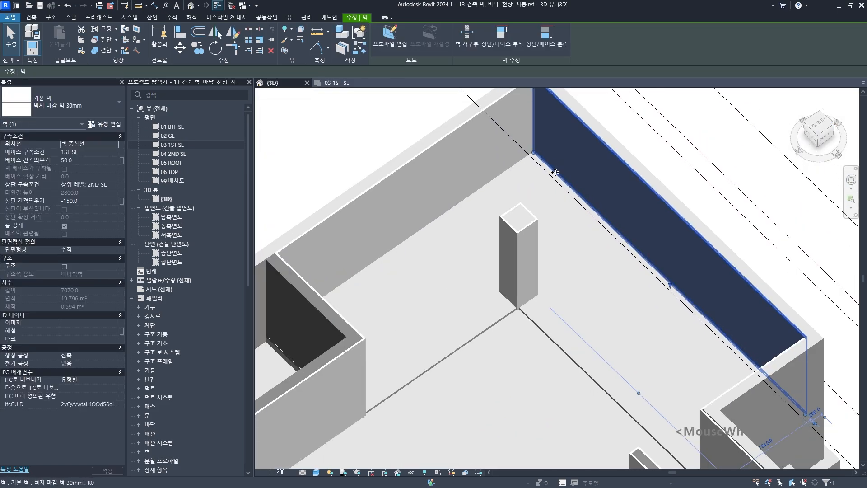
shift+middle_drag(562, 315, 504, 291)
scroll(498, 198, up, 8)
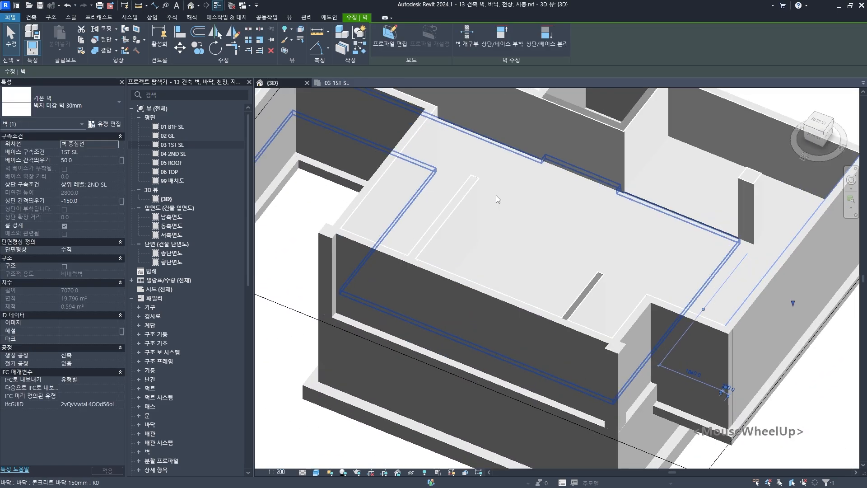
click(438, 230)
middle_drag(436, 175, 462, 257)
scroll(439, 229, down, 2)
key(Escape)
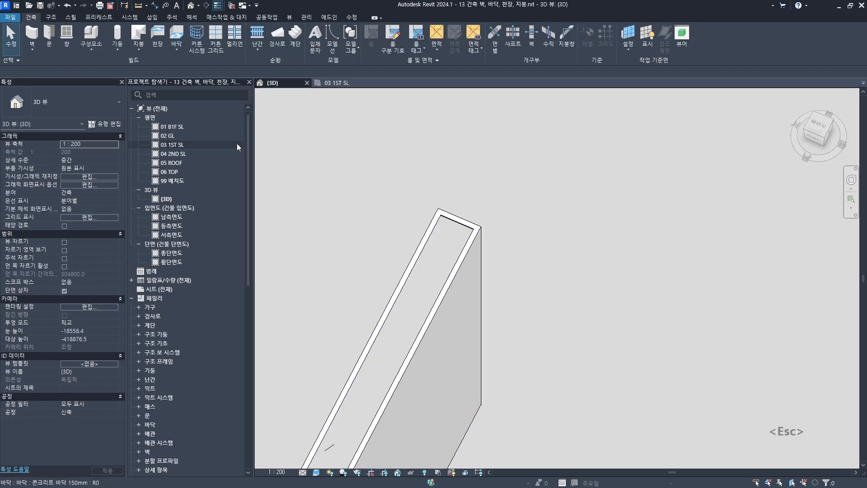
Step: In the 03 1ST SL plan, pull the 현관 masonry wall's free end back to about 90 mm from the end finish wall
double_click(177, 145)
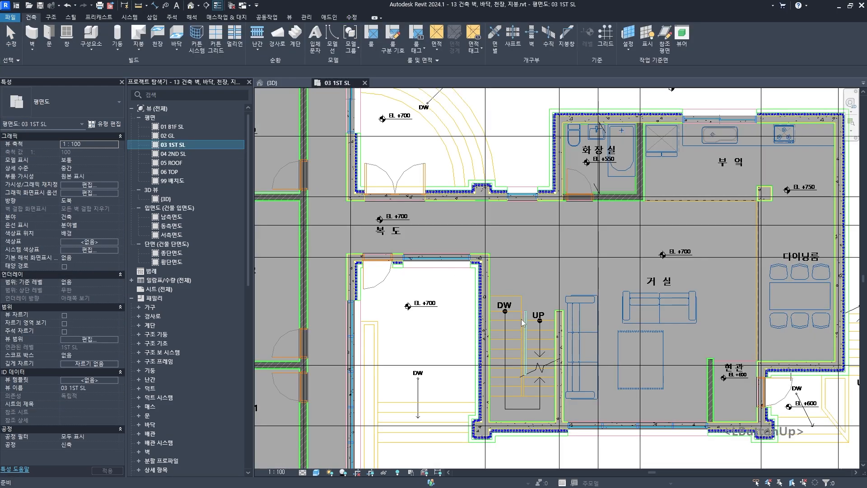
scroll(523, 322, up, 5)
middle_drag(854, 343, 518, 254)
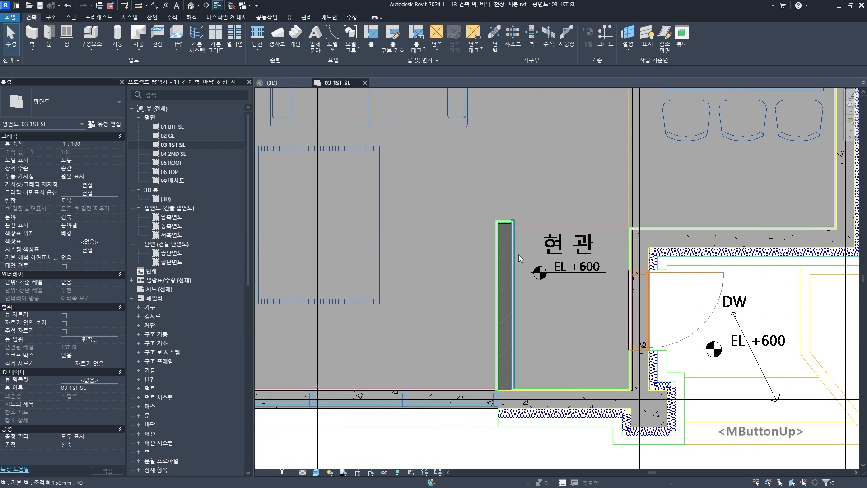
scroll(498, 222, up, 5)
click(504, 226)
scroll(484, 243, up, 1)
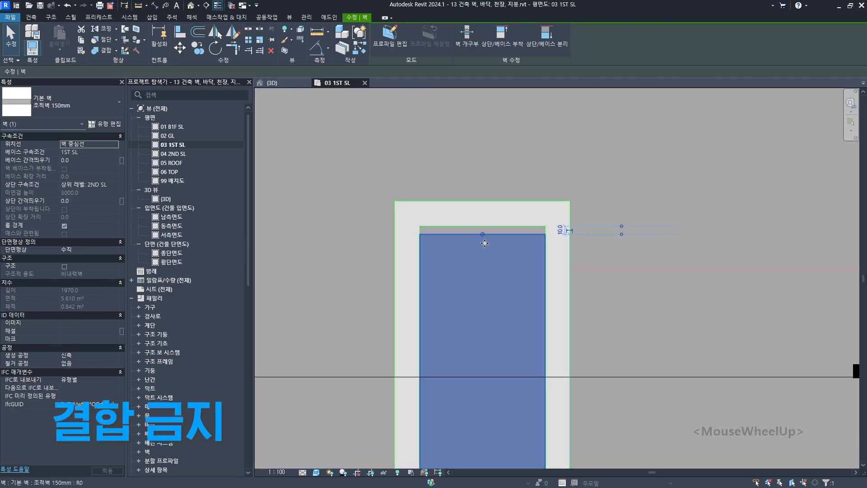
drag(485, 244, 483, 310)
scroll(493, 407, down, 2)
middle_drag(493, 408, 485, 278)
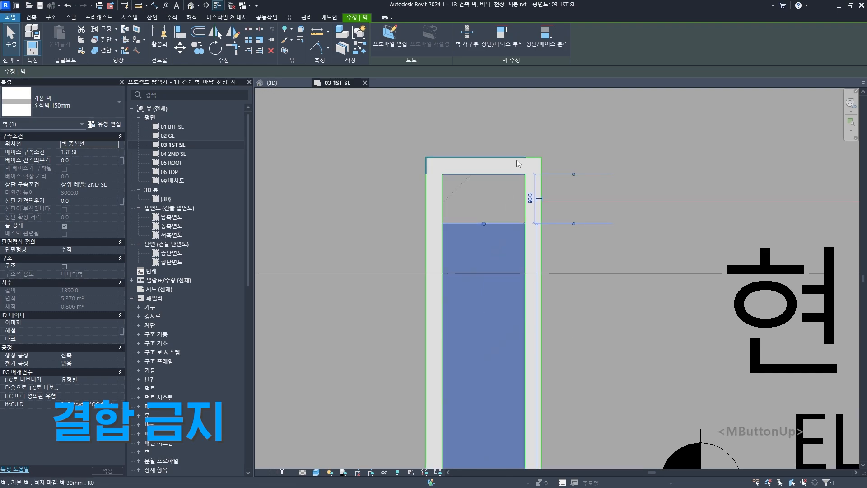
scroll(503, 255, down, 1)
scroll(503, 255, down, 2)
middle_drag(496, 278, 499, 296)
scroll(500, 266, up, 3)
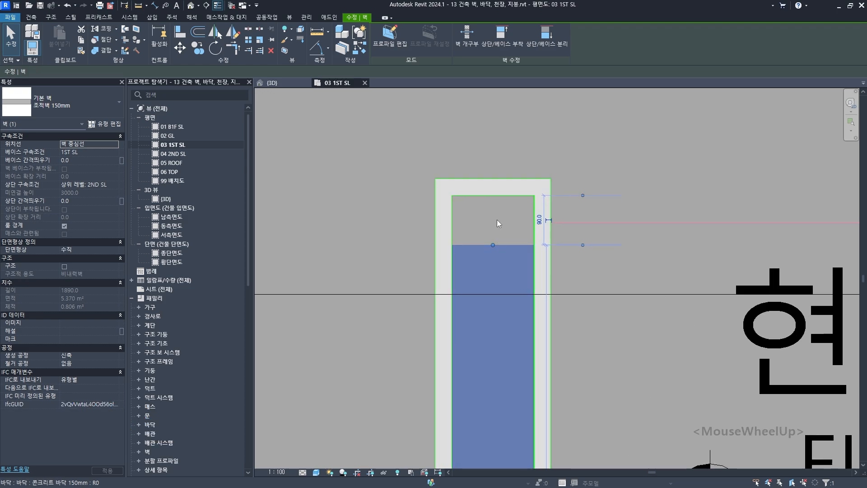
drag(458, 196, 486, 196)
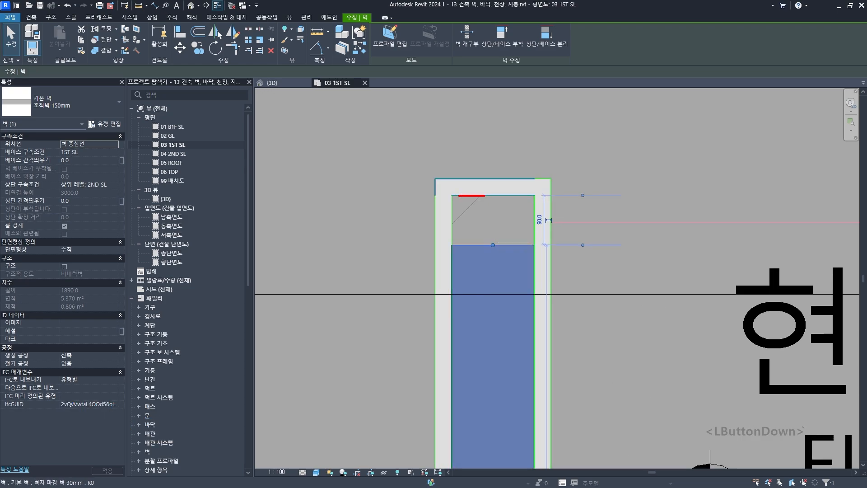
scroll(497, 213, up, 1)
middle_drag(497, 212, 496, 223)
Step: Align the free end of the 현관 masonry wall with the outer face of the end finish wall
key(a)
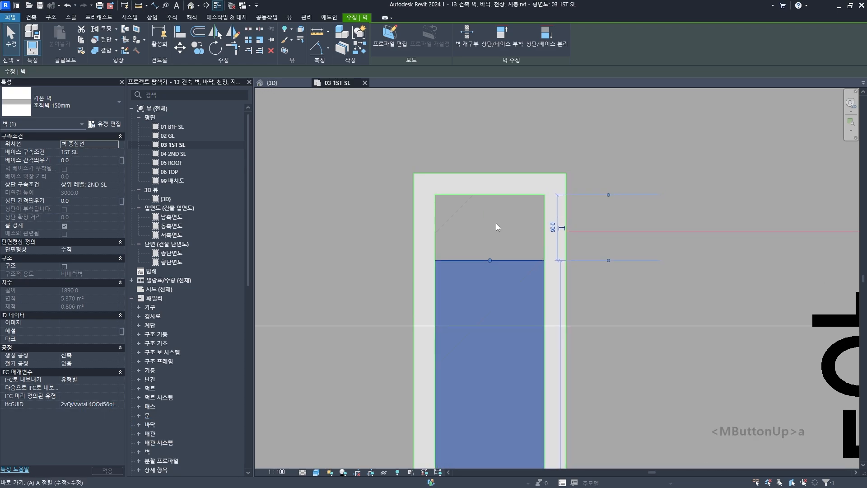
key(l)
click(506, 170)
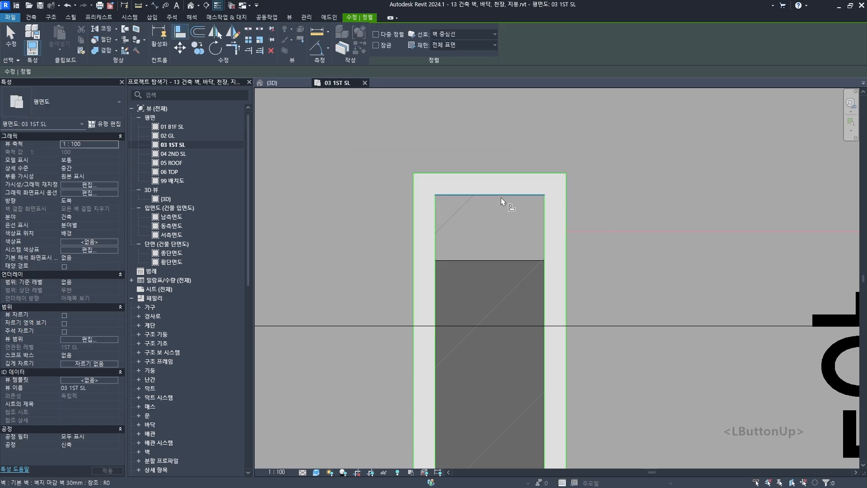
click(506, 262)
middle_drag(501, 230, 504, 242)
key(Escape)
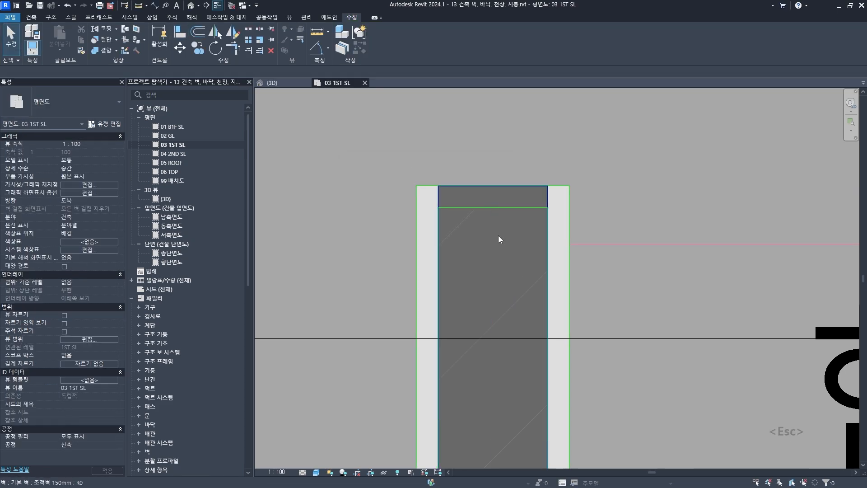
Step: Inspect the free end of the 현관 masonry wall in 3D where it meets the end finish wall
click(504, 303)
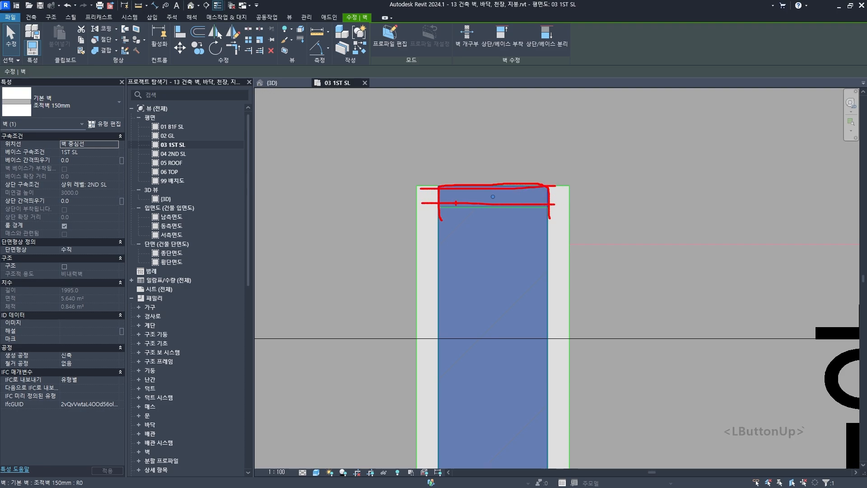
key(Escape)
key(Escape)
key(ctrl+Tab)
mouse_move(602, 317)
shift+middle_down()
mouse_move(437, 312)
mouse_move(426, 238)
shift+middle_up()
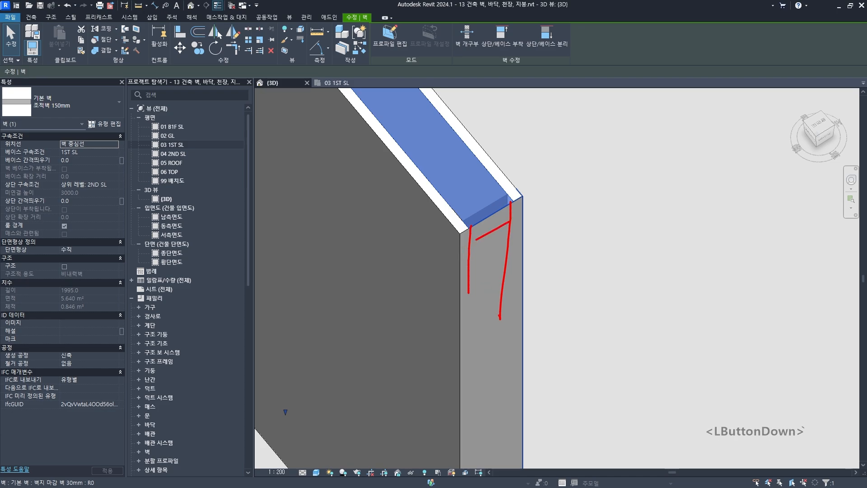
key(Escape)
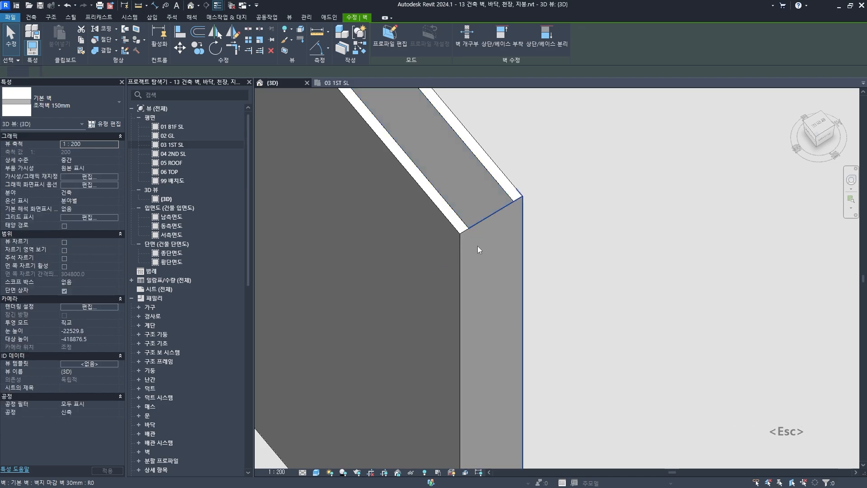
scroll(478, 246, down, 5)
key(Escape)
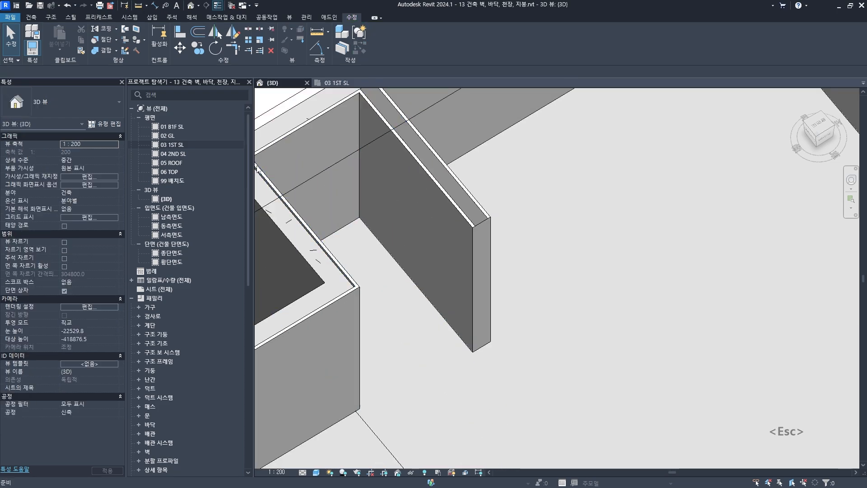
Step: Back in the 03 1ST SL plan, try pulling the 현관 masonry wall's end about 170 mm away from the end finish wall
double_click(189, 147)
scroll(504, 274, down, 1)
middle_drag(495, 255, 496, 201)
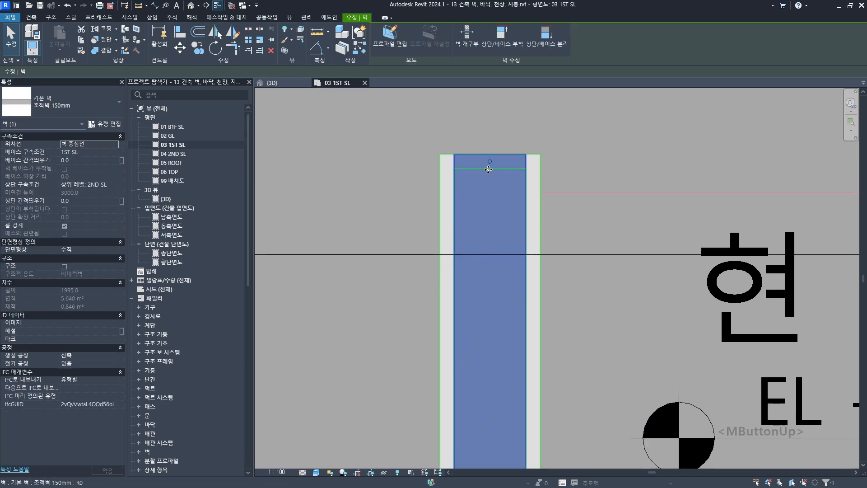
drag(490, 161, 490, 250)
scroll(490, 253, up, 3)
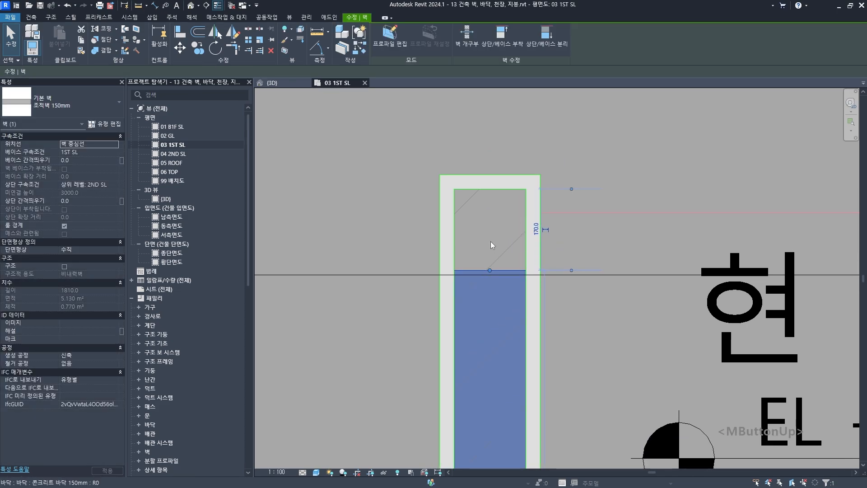
mouse_move(486, 304)
mouse_down()
mouse_move(486, 180)
mouse_move(548, 117)
mouse_up()
mouse_move(482, 261)
mouse_down()
mouse_move(487, 287)
mouse_move(509, 245)
mouse_up()
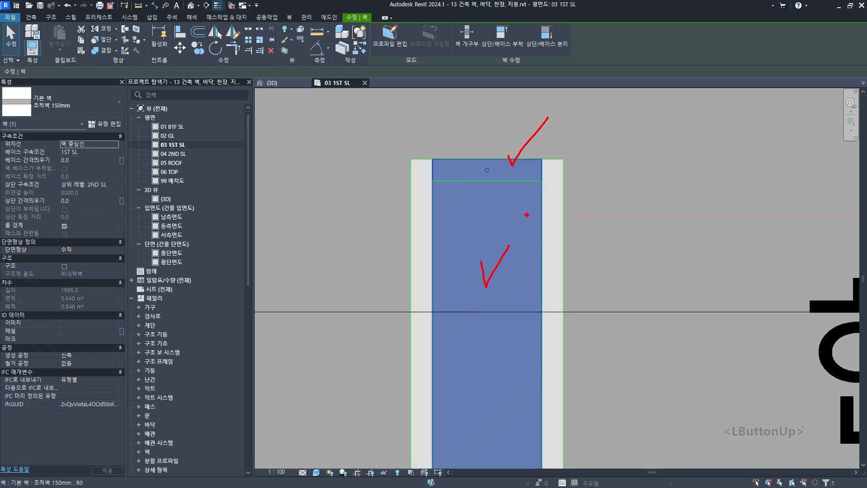
drag(650, 190, 651, 222)
mouse_move(659, 201)
mouse_down()
mouse_move(686, 201)
mouse_move(681, 208)
mouse_up()
mouse_move(701, 188)
mouse_down()
mouse_move(701, 215)
mouse_move(723, 231)
mouse_up()
mouse_move(716, 201)
mouse_down()
mouse_move(717, 222)
mouse_move(725, 224)
mouse_up()
drag(734, 207, 734, 217)
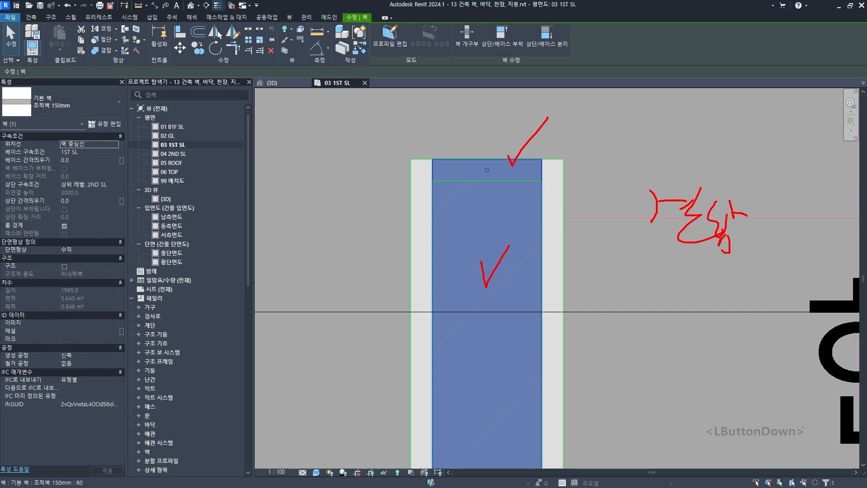
mouse_move(754, 257)
mouse_down()
mouse_move(753, 189)
mouse_move(743, 281)
mouse_up()
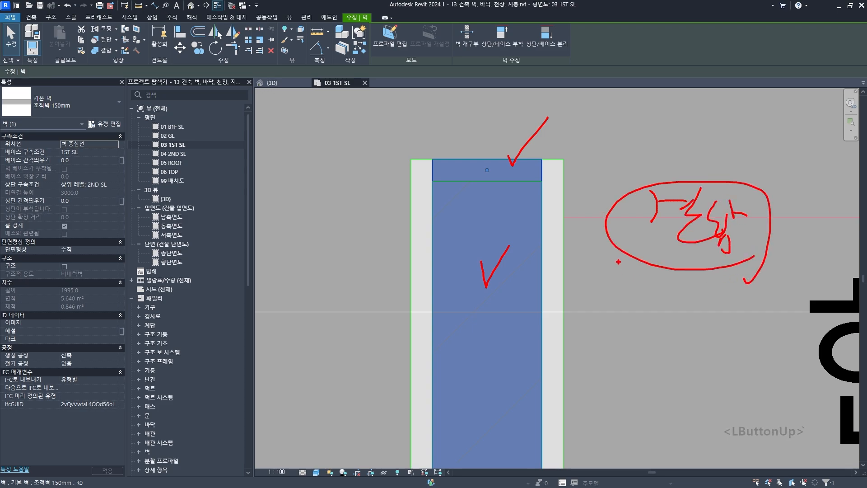
key(Escape)
key(Escape)
Step: Examine the layer function options in the 조적벽 150mm wall type's structure, leaving the type unchanged
click(492, 232)
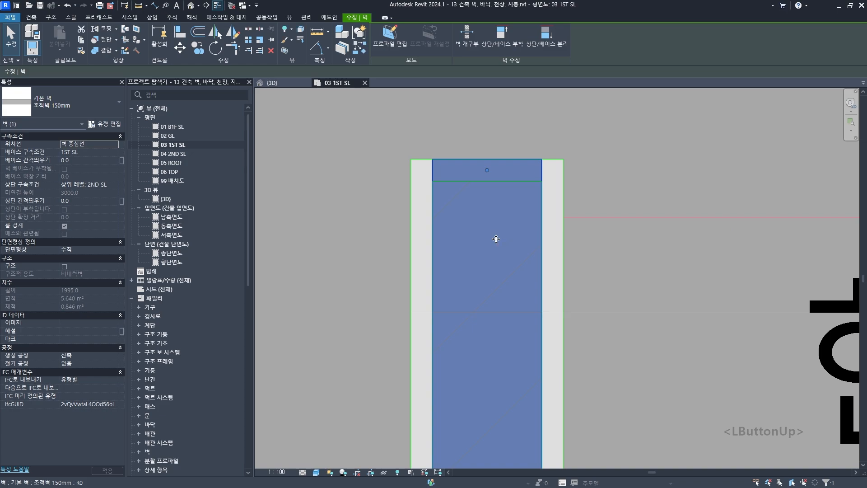
click(104, 123)
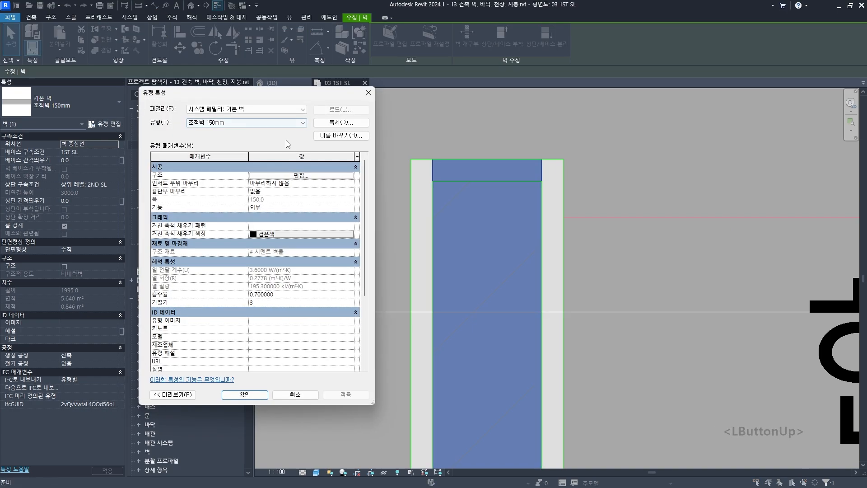
click(291, 176)
click(196, 181)
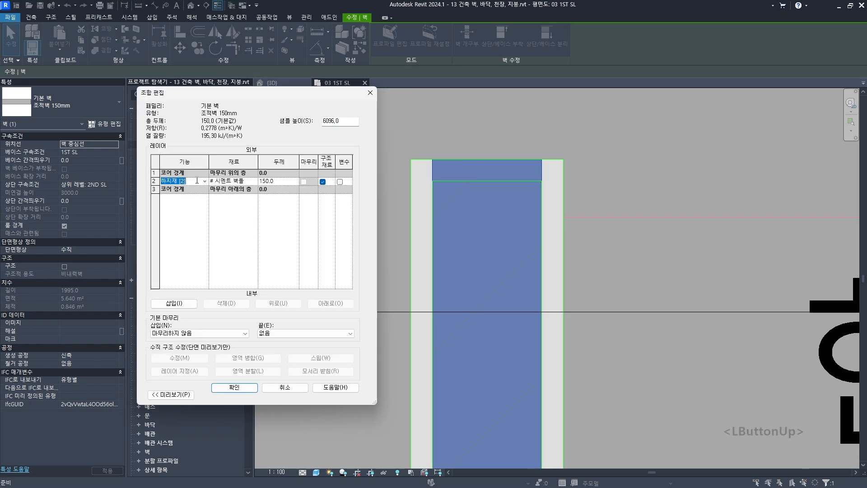
click(188, 181)
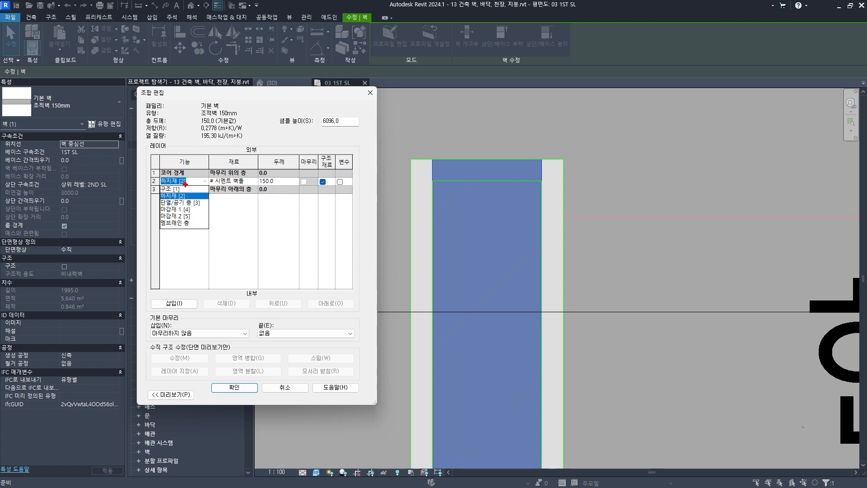
drag(179, 193, 180, 186)
mouse_move(266, 220)
mouse_down()
mouse_move(283, 229)
mouse_move(270, 246)
mouse_up()
click(190, 197)
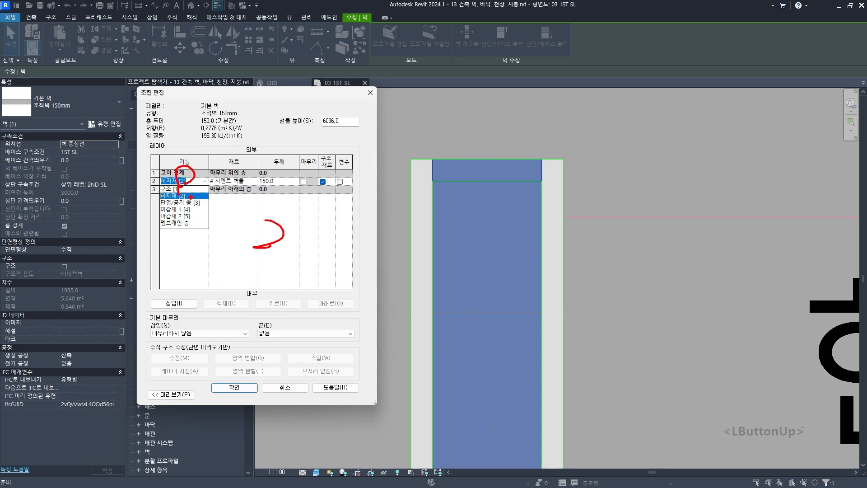
drag(191, 198, 191, 203)
drag(202, 202, 202, 206)
drag(194, 208, 193, 221)
drag(254, 248, 292, 256)
drag(342, 217, 334, 231)
drag(319, 234, 381, 233)
drag(409, 213, 403, 245)
drag(394, 242, 405, 247)
drag(336, 264, 398, 261)
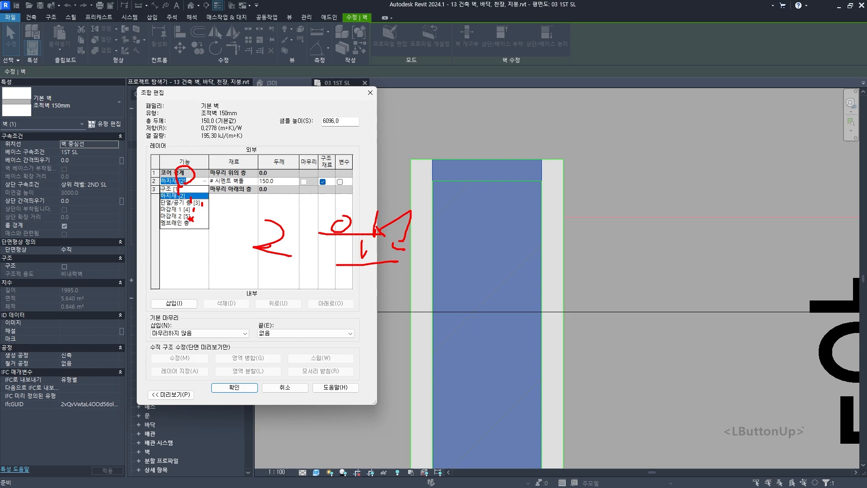
mouse_move(412, 173)
mouse_down()
mouse_move(419, 188)
mouse_move(424, 172)
mouse_up()
mouse_move(158, 212)
mouse_down()
mouse_move(189, 212)
mouse_move(157, 212)
mouse_move(167, 191)
mouse_move(179, 200)
mouse_up()
mouse_move(288, 266)
mouse_down()
mouse_move(253, 204)
mouse_move(285, 271)
mouse_up()
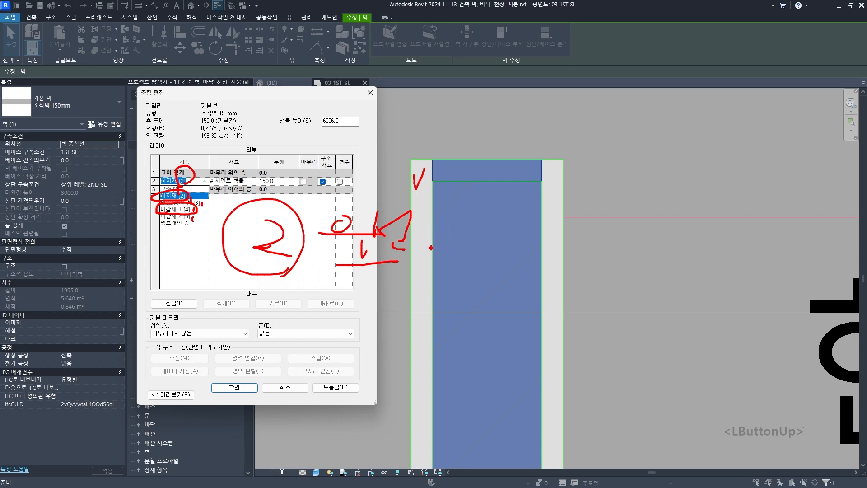
drag(431, 247, 430, 166)
drag(541, 161, 541, 244)
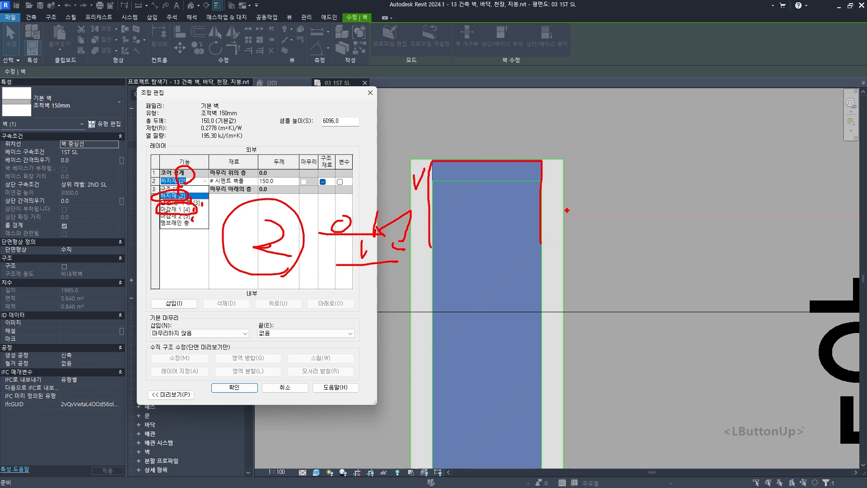
drag(662, 170, 680, 201)
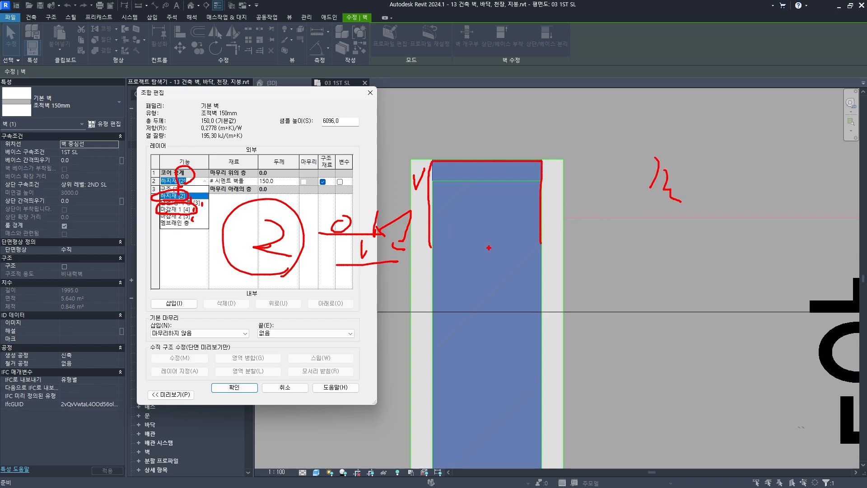
key(Escape)
click(370, 92)
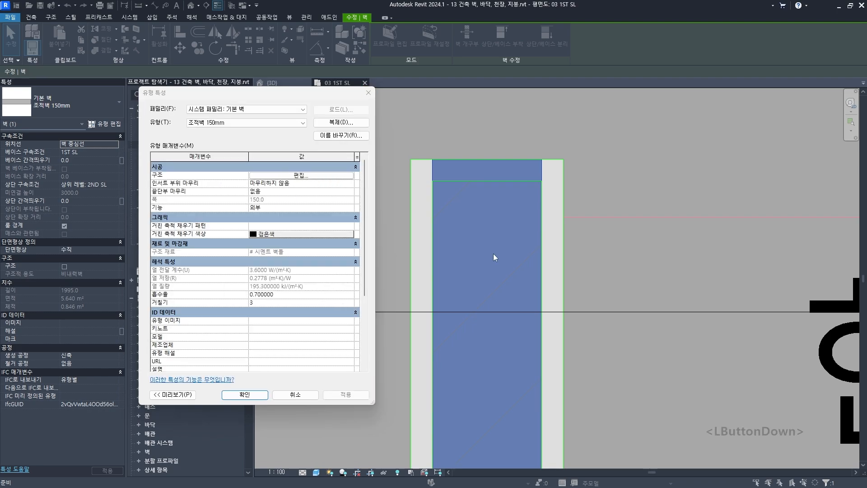
click(368, 93)
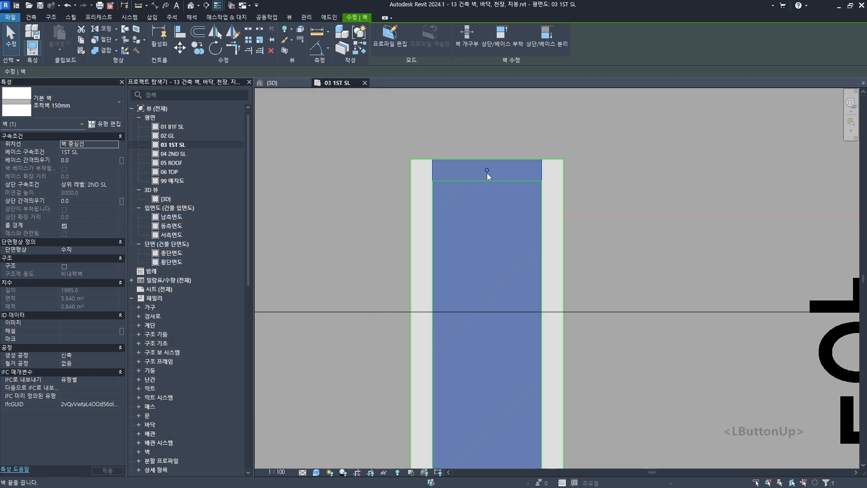
Step: Pull the 현관 masonry wall's free end back to about 120 mm from the end finish wall
mouse_move(487, 171)
mouse_down()
mouse_move(484, 267)
mouse_move(509, 248)
mouse_move(461, 296)
mouse_up()
drag(471, 252, 516, 296)
mouse_move(662, 242)
mouse_down()
mouse_move(671, 272)
mouse_move(674, 262)
mouse_up()
mouse_move(676, 234)
mouse_down()
mouse_move(671, 255)
mouse_move(688, 253)
mouse_up()
mouse_move(686, 245)
mouse_down()
mouse_move(702, 254)
mouse_move(719, 245)
mouse_up()
mouse_move(705, 247)
mouse_down()
mouse_move(728, 247)
mouse_move(721, 263)
mouse_move(745, 245)
mouse_up()
drag(750, 239, 756, 256)
drag(639, 297, 748, 286)
key(Escape)
key(Escape)
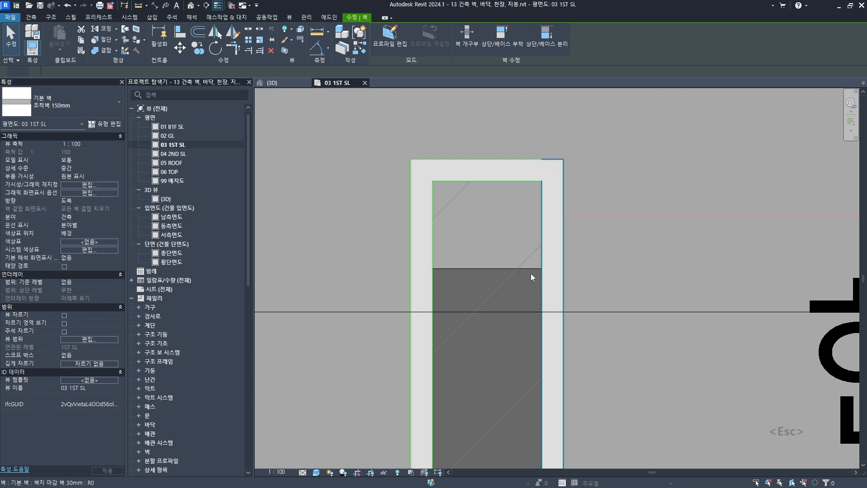
Step: Pull the masonry wall's free end back to about 330 mm from the end finish wall and disallow joins at that end
click(494, 287)
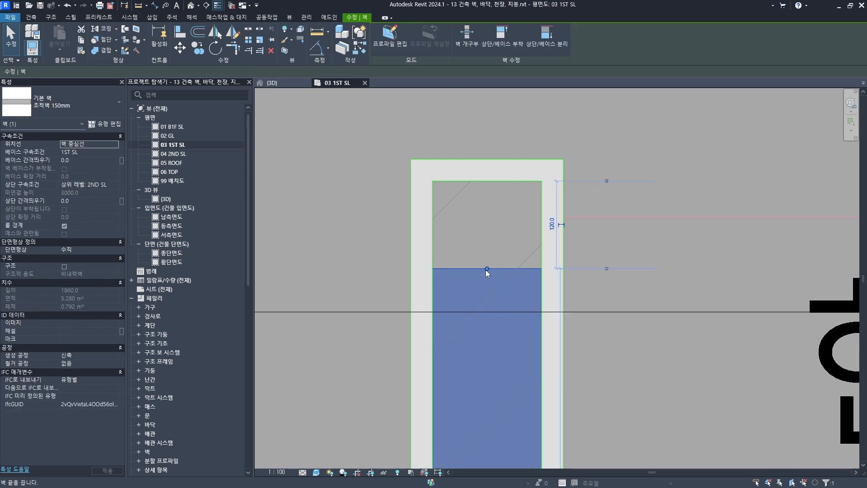
drag(487, 270, 488, 358)
scroll(488, 359, down, 2)
middle_drag(488, 361, 500, 260)
scroll(499, 261, up, 1)
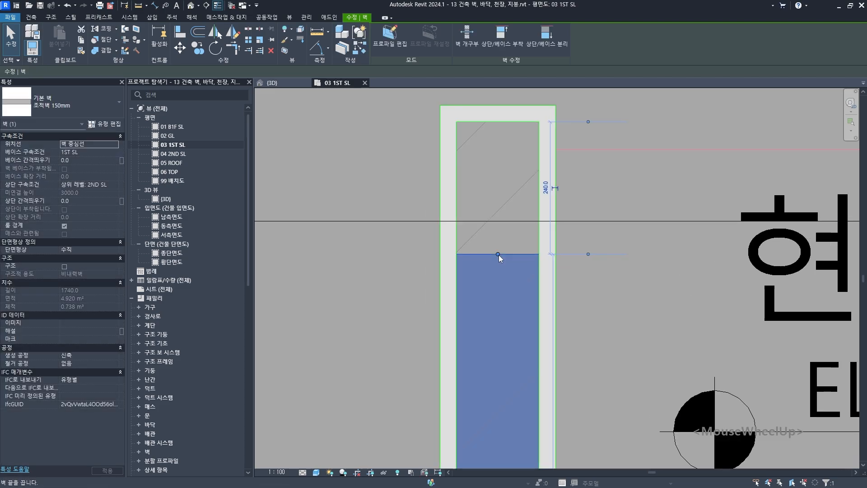
drag(498, 255, 501, 300)
scroll(500, 305, up, 1)
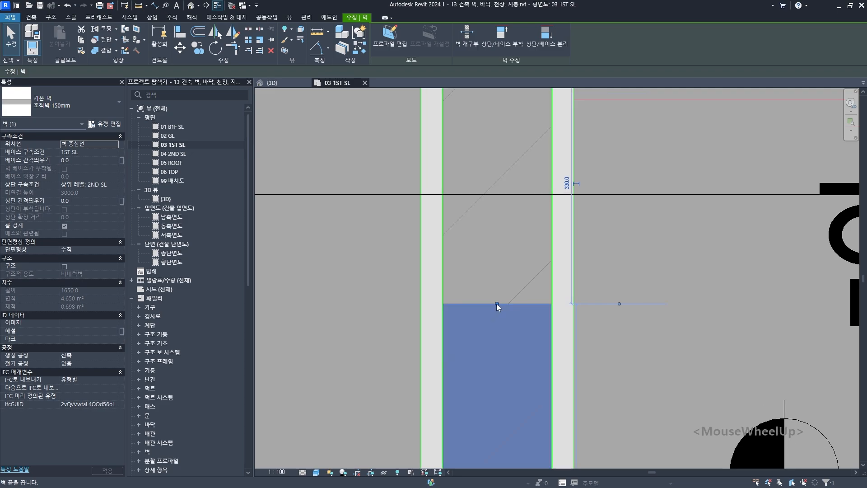
right_click(497, 303)
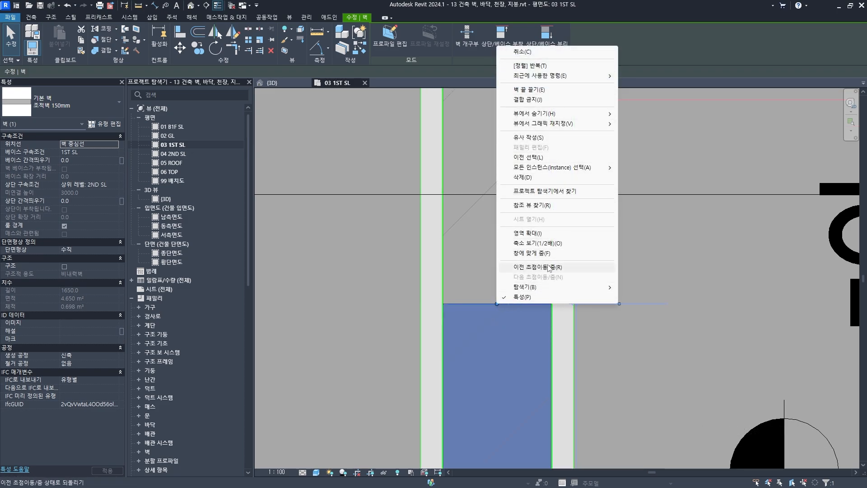
key(ctrl)
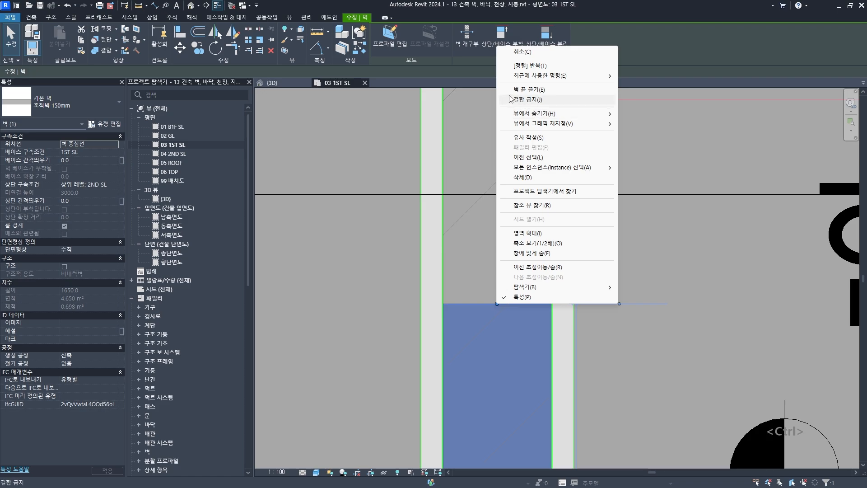
click(540, 100)
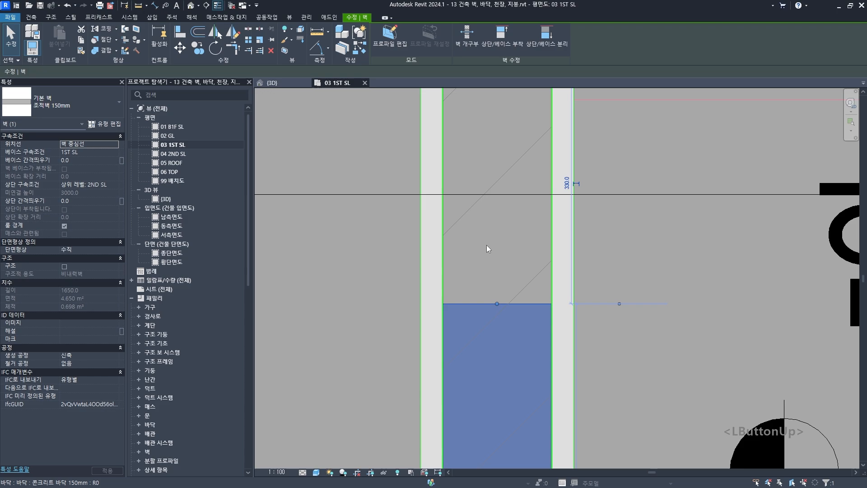
Step: Extend the masonry wall's free end until it butts against the inner face of the end finish wall
scroll(488, 247, down, 2)
scroll(503, 294, up, 1)
drag(495, 338, 494, 196)
drag(494, 138, 495, 132)
middle_drag(450, 147, 449, 183)
scroll(449, 184, up, 1)
scroll(470, 179, up, 2)
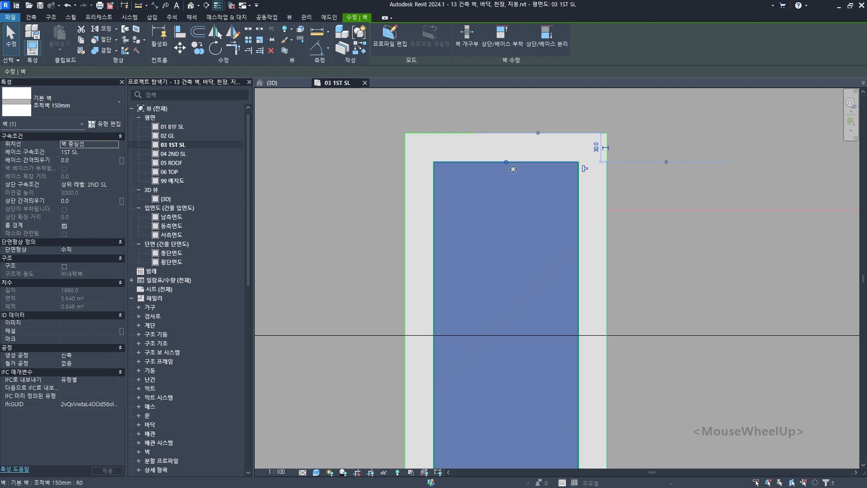
click(468, 147)
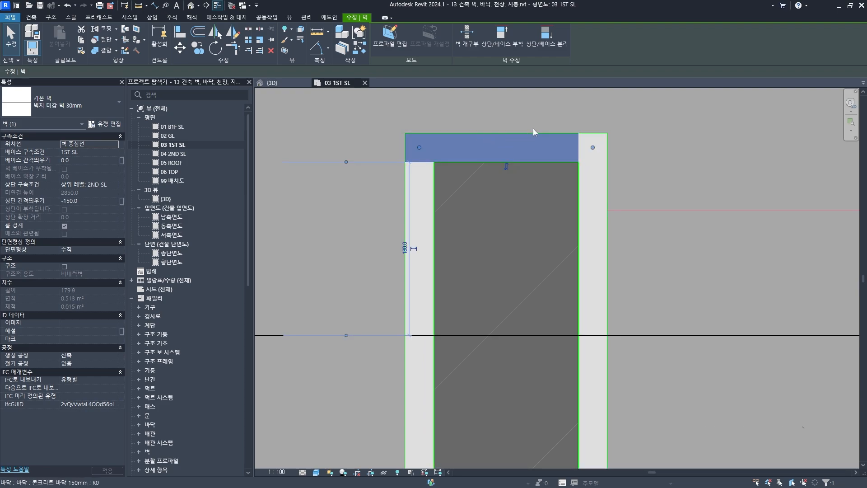
click(486, 151)
click(501, 325)
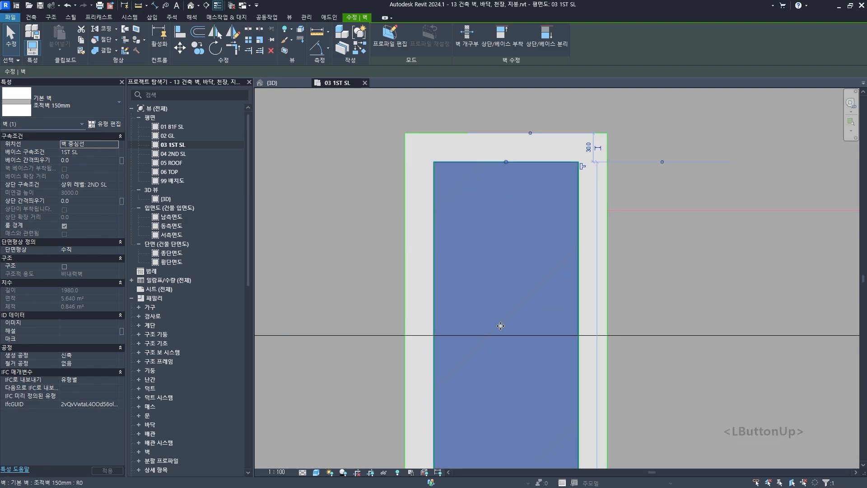
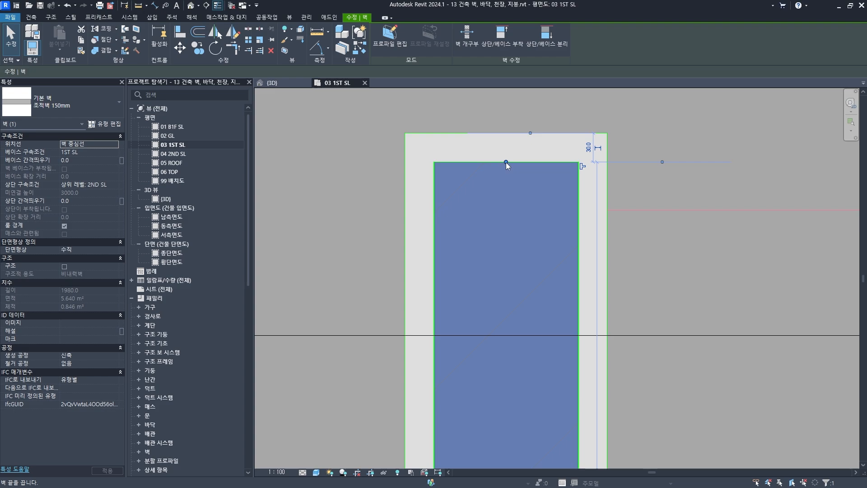
Step: Try allowing joins again at the masonry wall's free end, and undo that change
click(582, 168)
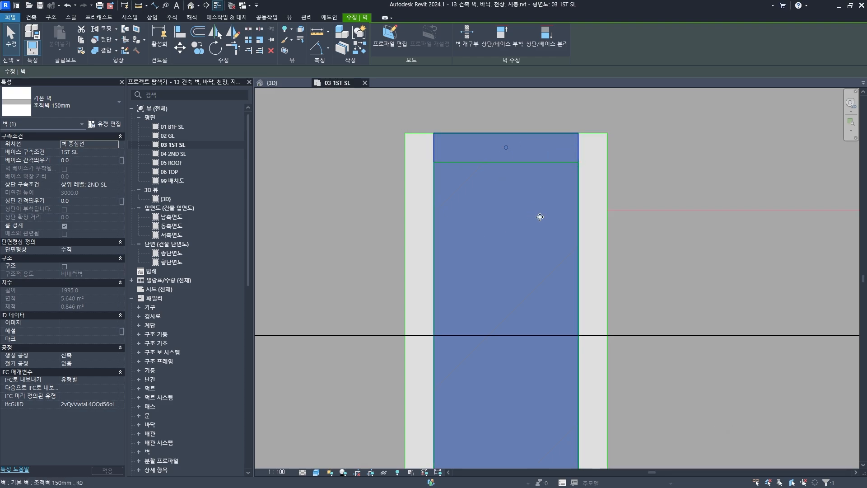
key(Escape)
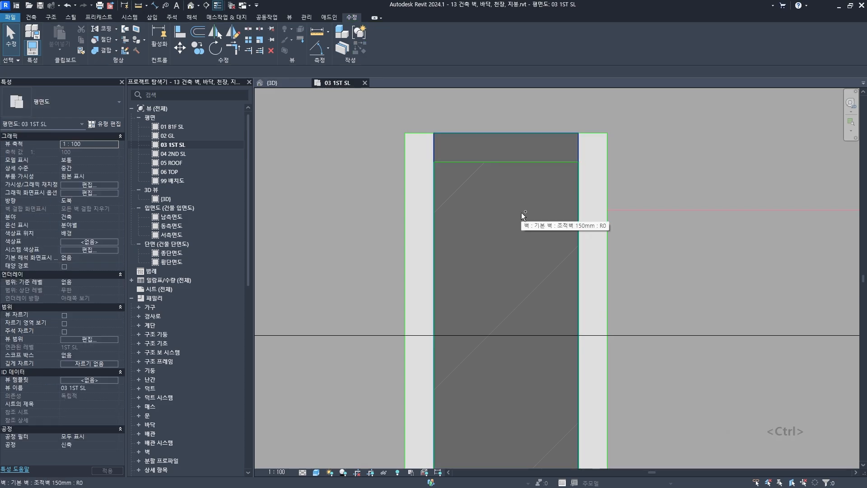
key(ctrl+z)
click(524, 202)
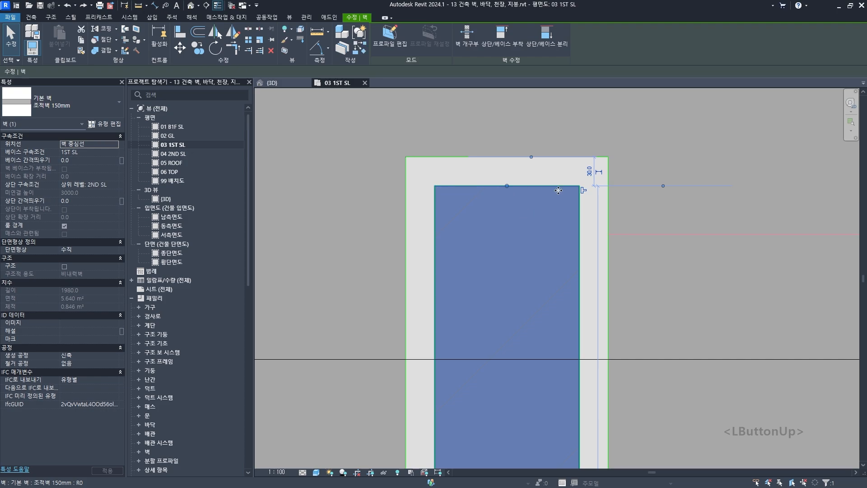
Step: Measure the thickness of the exterior wall's insulation beside the partition between 침실 2 and 침실 3, without keeping a dimension
scroll(507, 212, down, 5)
key(Escape)
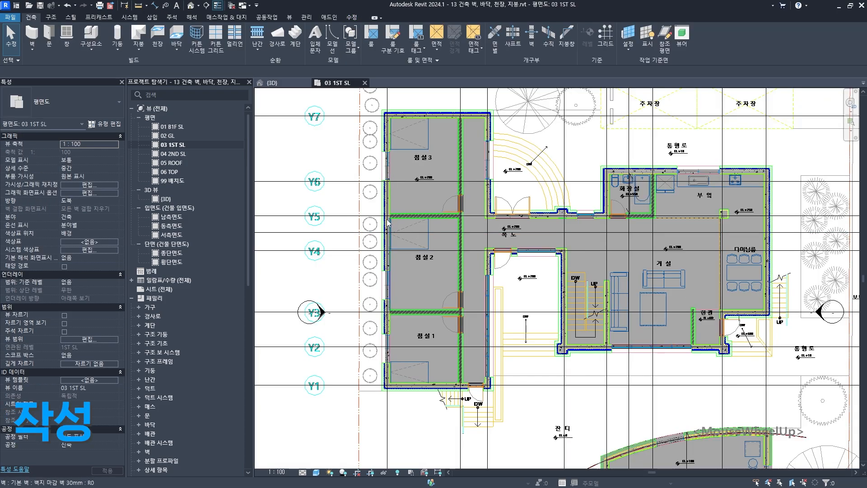
scroll(380, 182, up, 5)
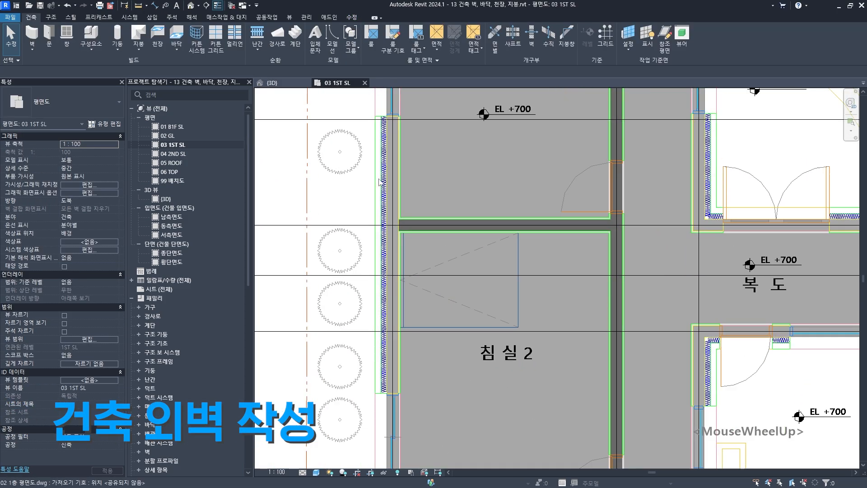
scroll(379, 182, up, 5)
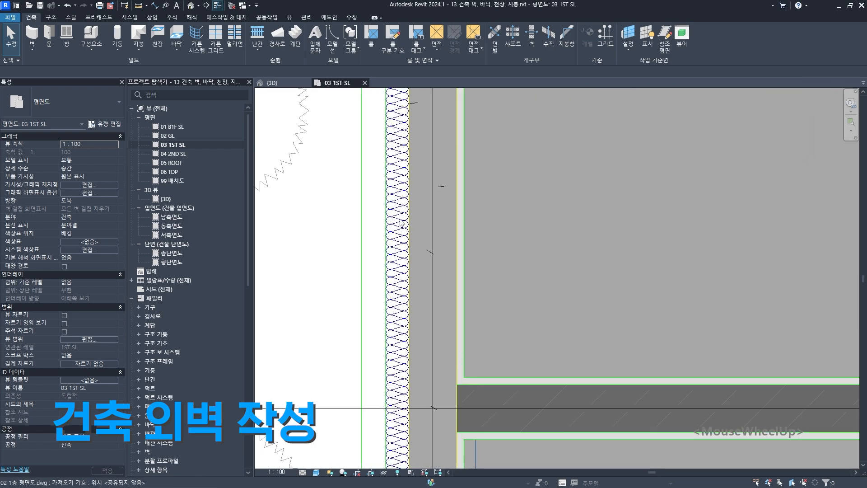
middle_drag(368, 219, 387, 234)
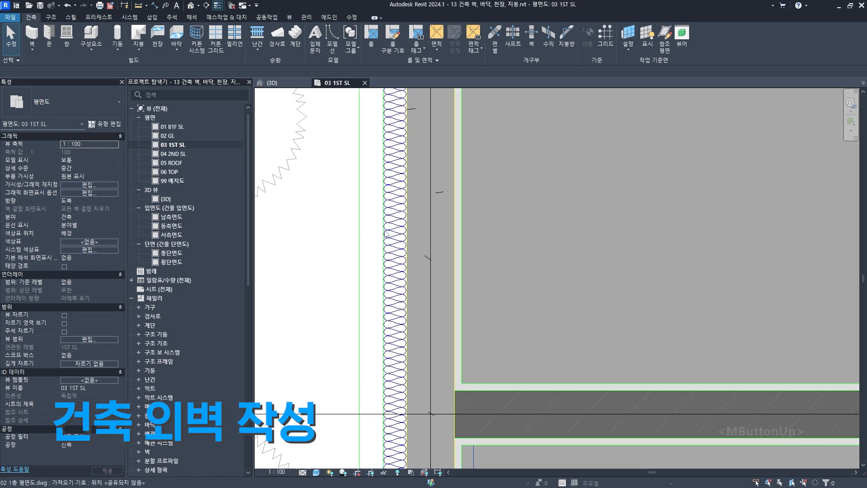
scroll(394, 234, up, 1)
key(d)
key(i)
scroll(409, 232, up, 2)
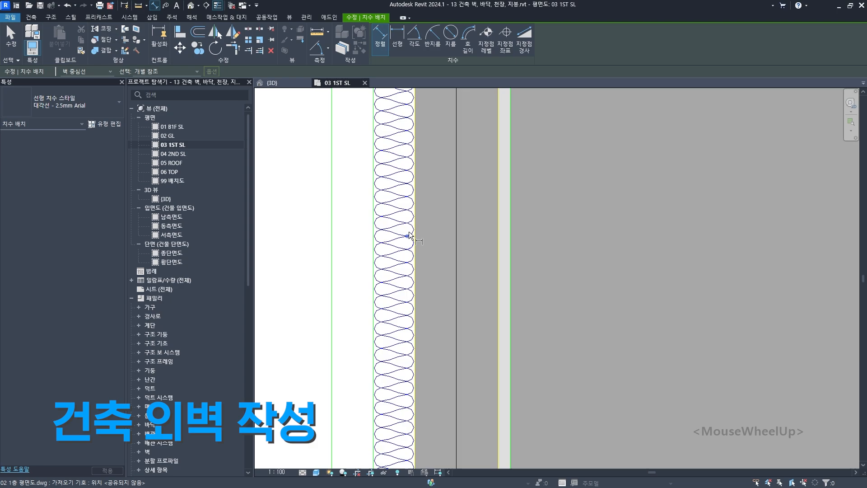
click(416, 229)
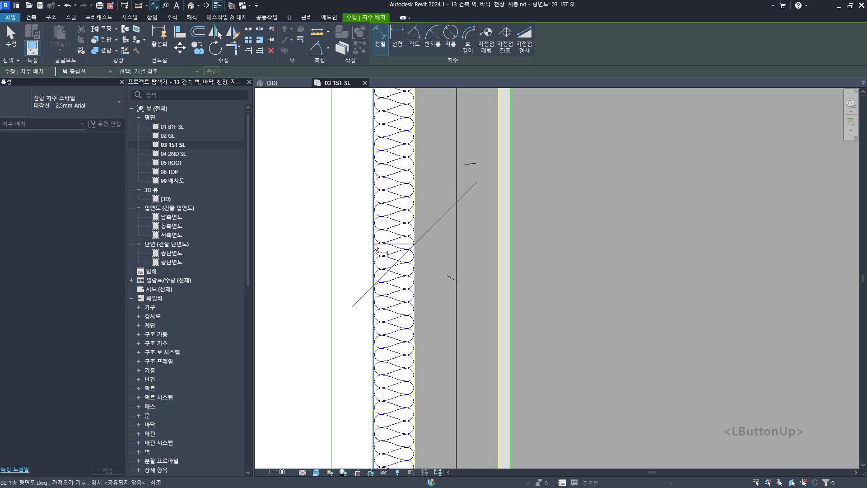
click(374, 244)
middle_drag(393, 256, 423, 316)
scroll(424, 317, down, 2)
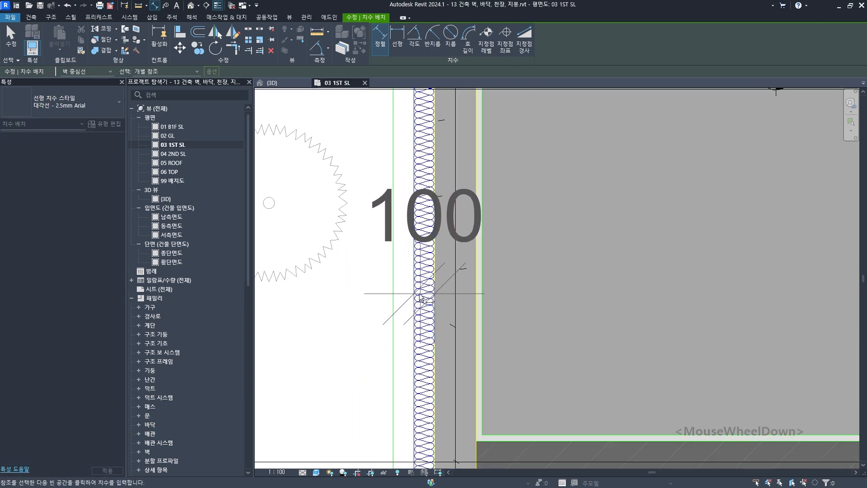
scroll(394, 294, up, 2)
key(Escape)
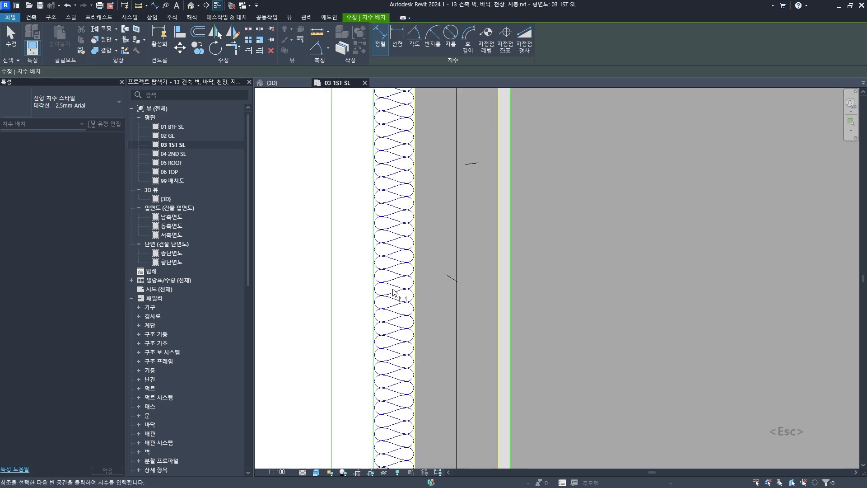
Step: Start an architectural wall and duplicate the 벽지 마감 벽 30mm type as 벽돌 마감 외벽 200mm
key(Escape)
click(34, 17)
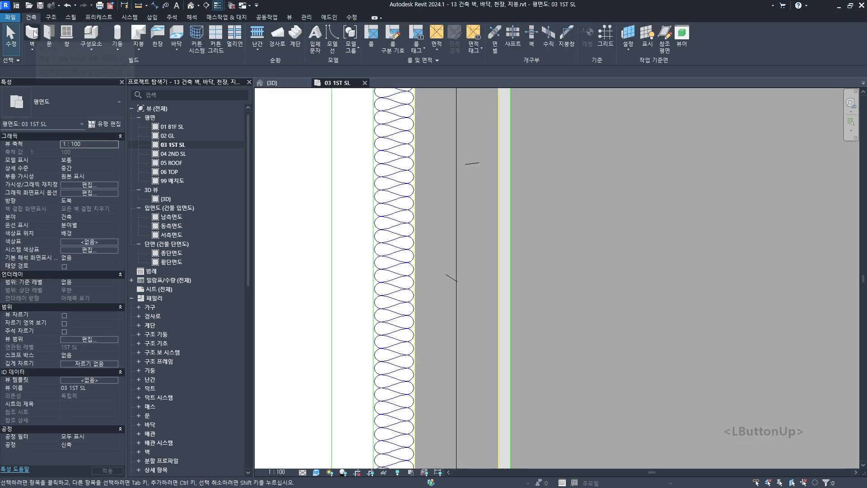
click(33, 34)
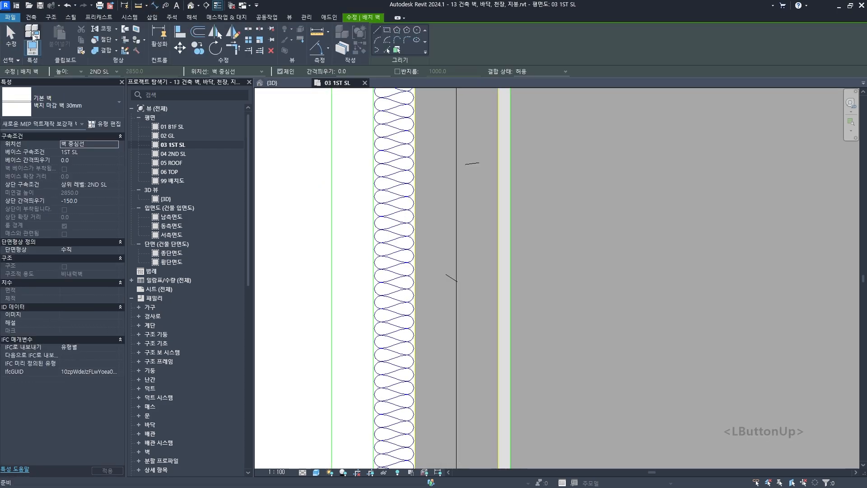
click(115, 126)
click(344, 122)
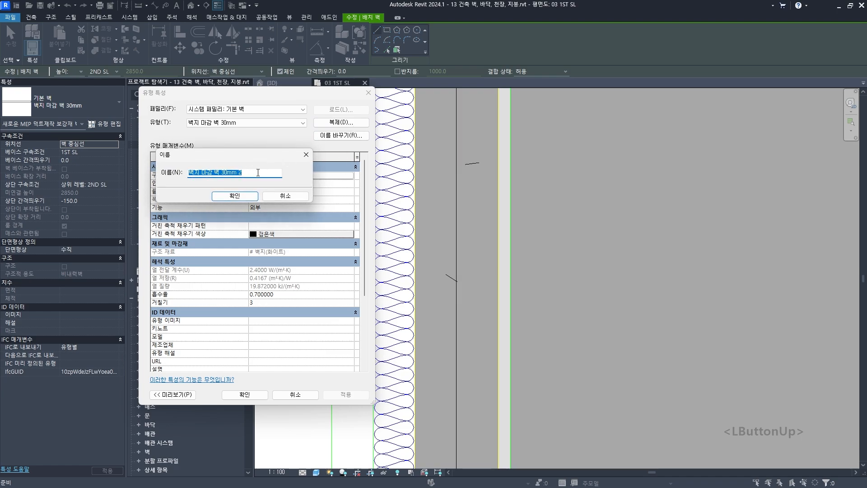
key(Hangul)
text(벽돌 마감)
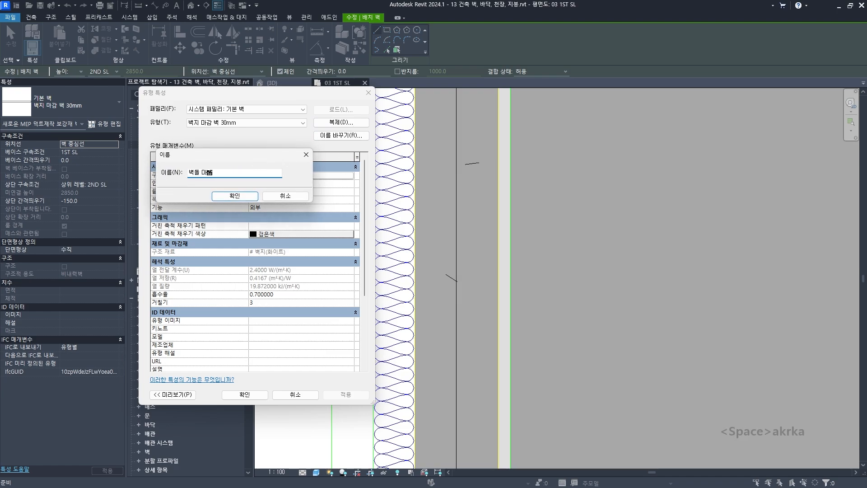
text( 외벽)
key(Hangul)
text(200)
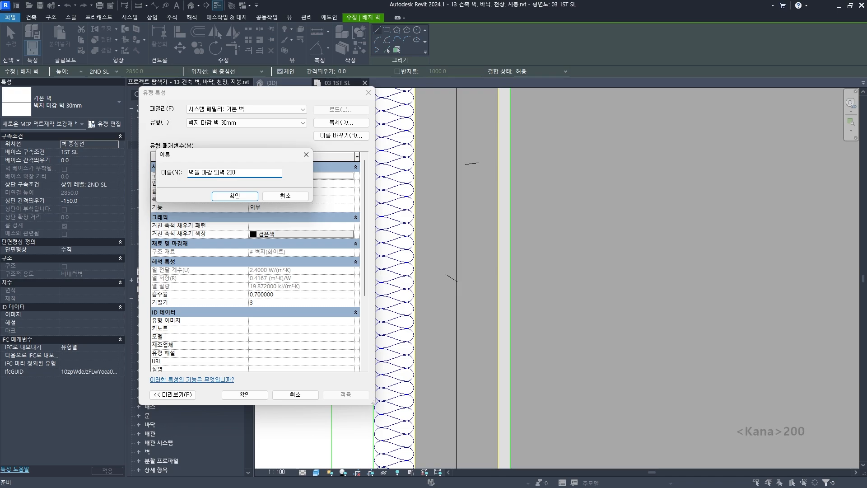
key(Hangul)
key(BackSpace)
key(BackSpace)
key(Hangul)
text(mm)
click(226, 195)
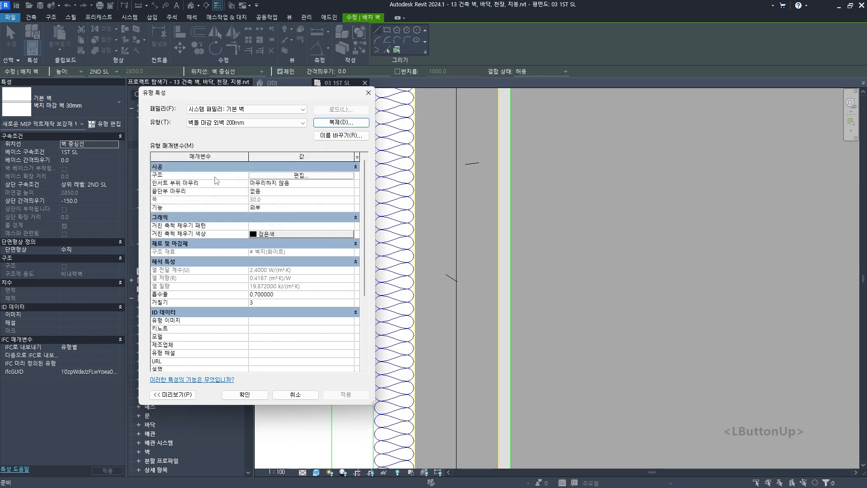
Step: Insert a new layer above the # 벽지(화이트) layer in the new wall type's structure
click(300, 177)
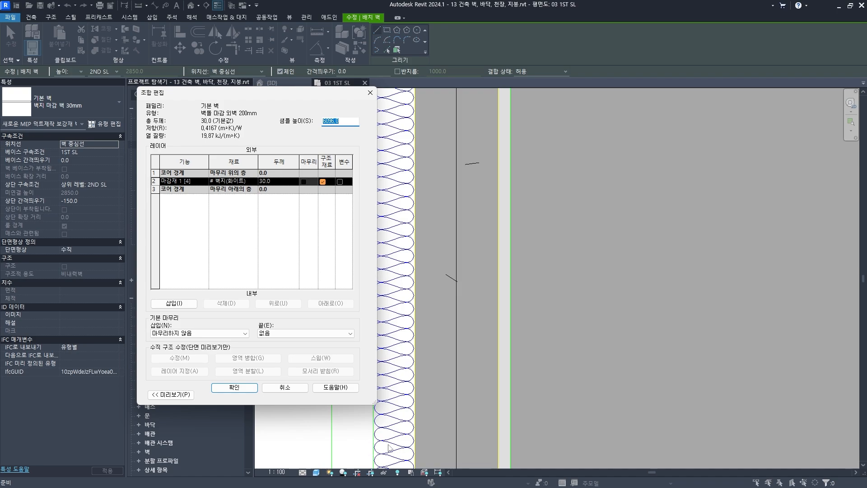
click(153, 183)
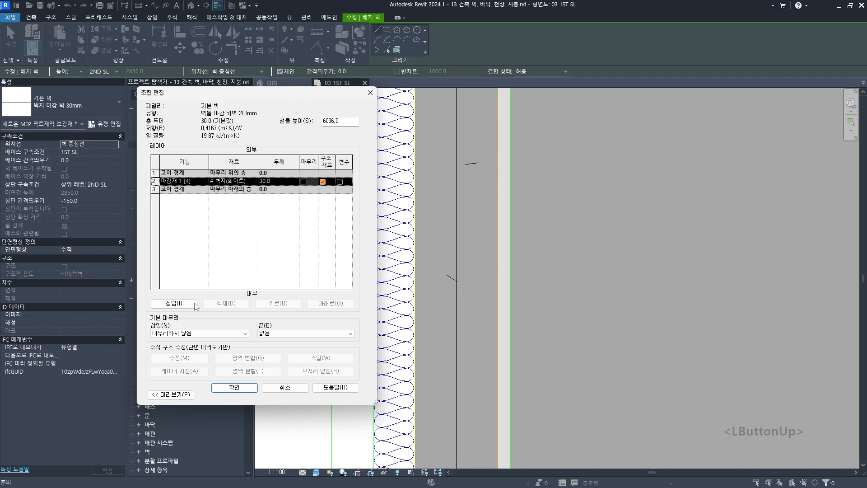
click(181, 303)
click(188, 182)
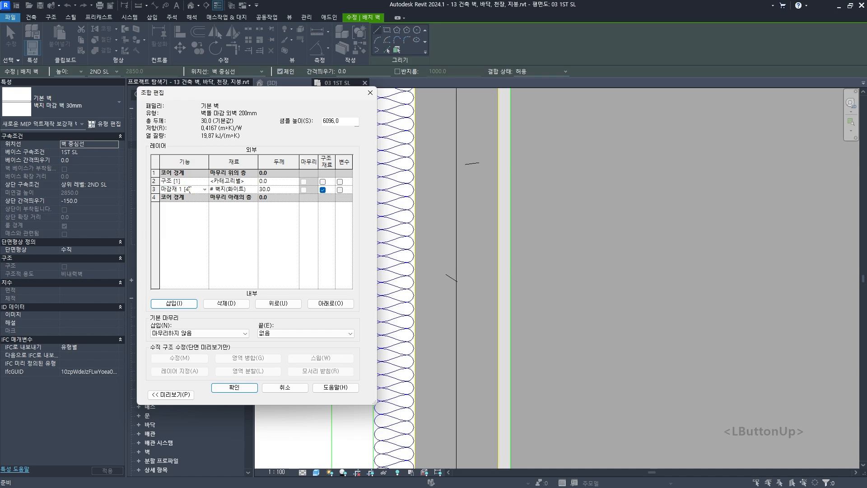
mouse_move(200, 207)
mouse_down()
mouse_move(196, 173)
mouse_move(228, 184)
mouse_up()
key(Escape)
Step: Set the new outer layer's function to 마감재 1 [4] and the # 벽지(화이트) layer's function to 단열/공기 층 [3]
click(195, 182)
click(205, 183)
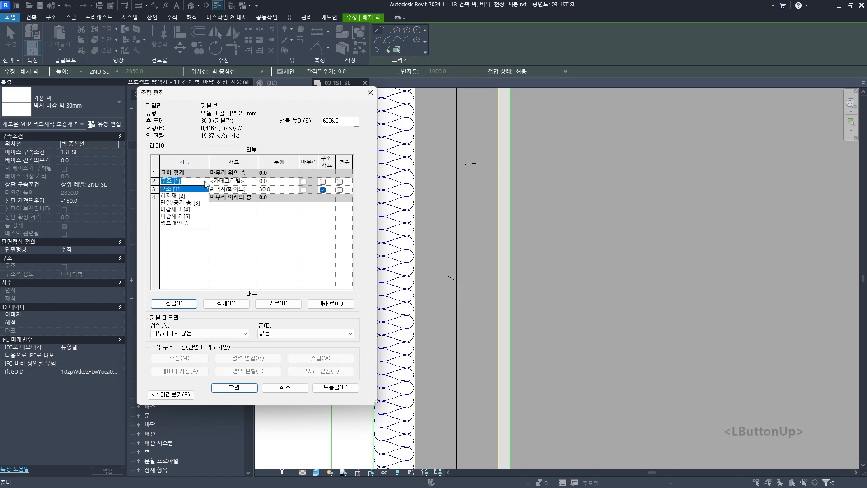
click(179, 210)
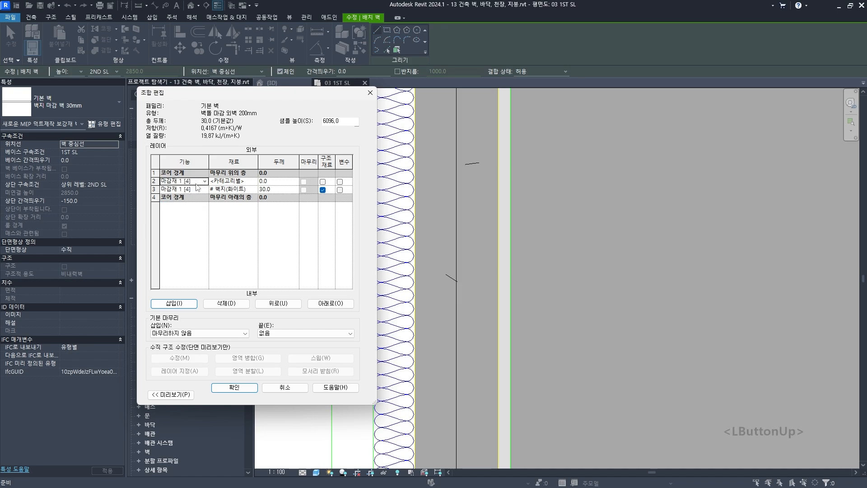
click(203, 190)
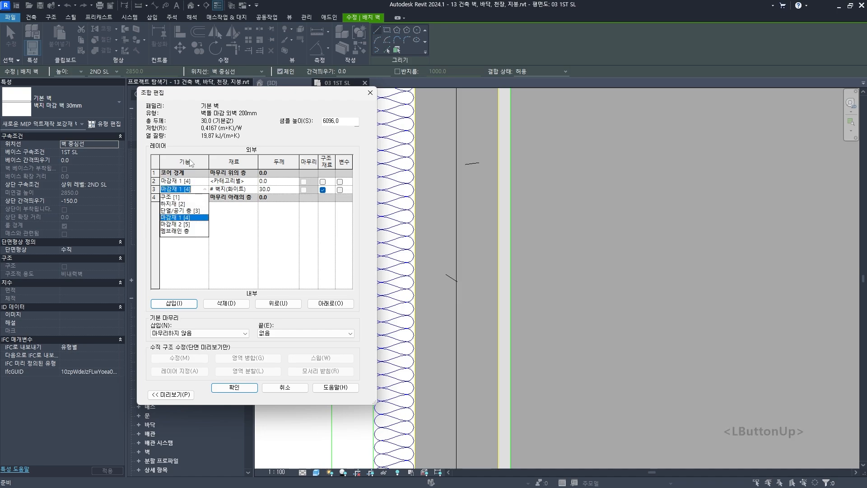
click(194, 210)
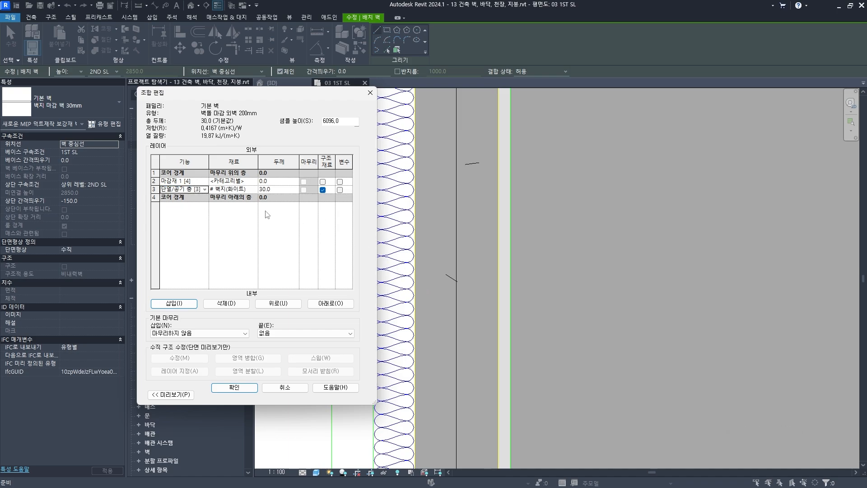
Step: Search the materials for 벽돌 for the outer finish layer and duplicate 붉은벽돌 치장쌓기 together with its assets
click(193, 181)
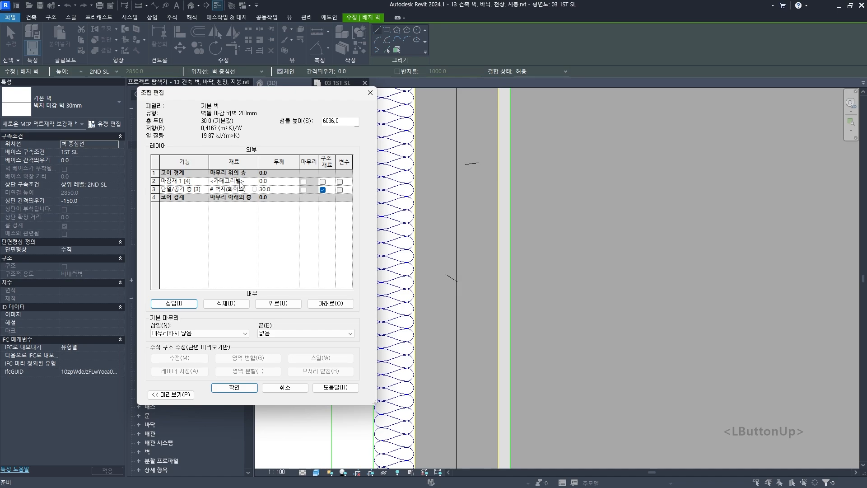
click(256, 189)
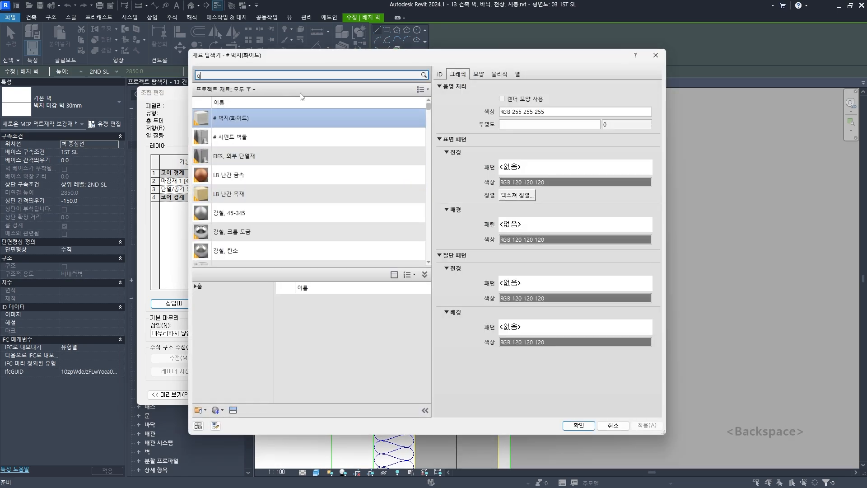
text(벽도)
key(BackSpace)
text(돌)
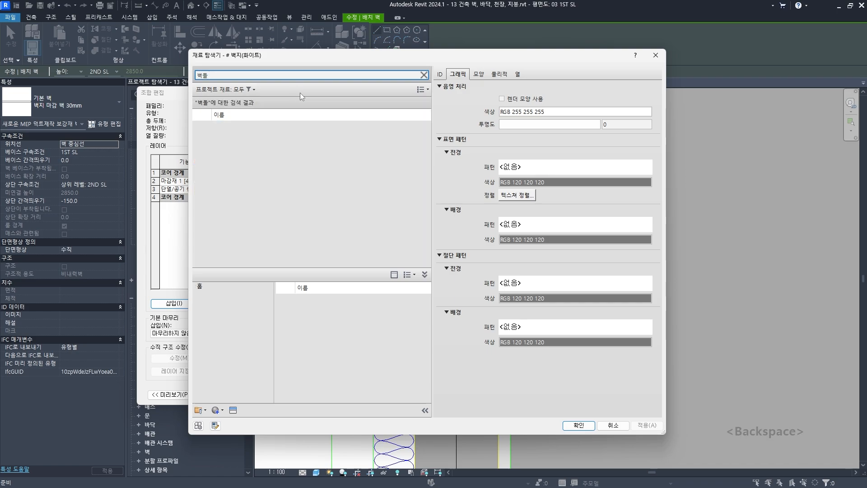
click(243, 150)
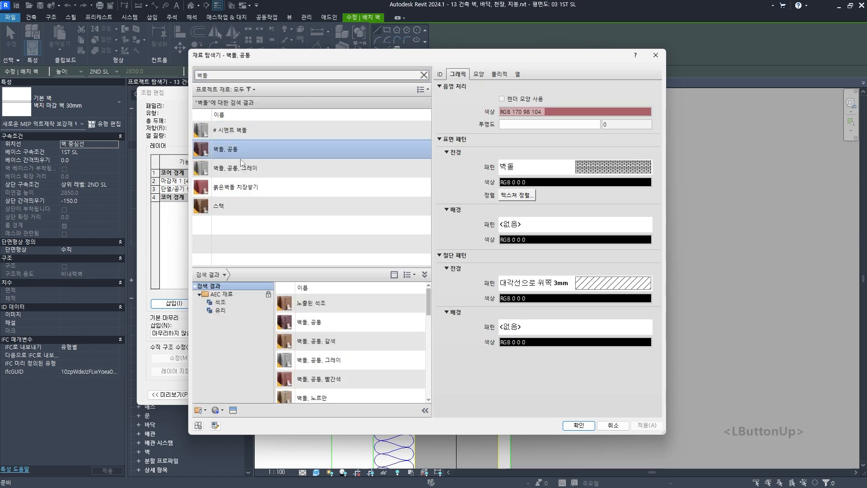
click(245, 188)
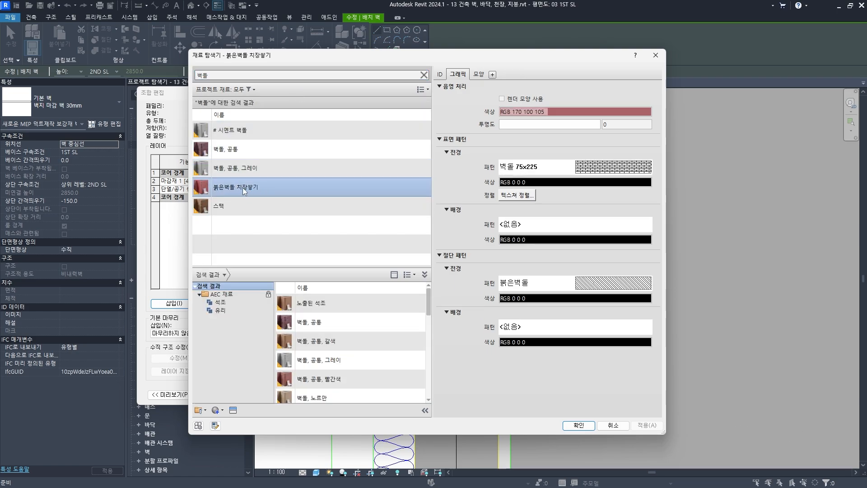
right_click(244, 191)
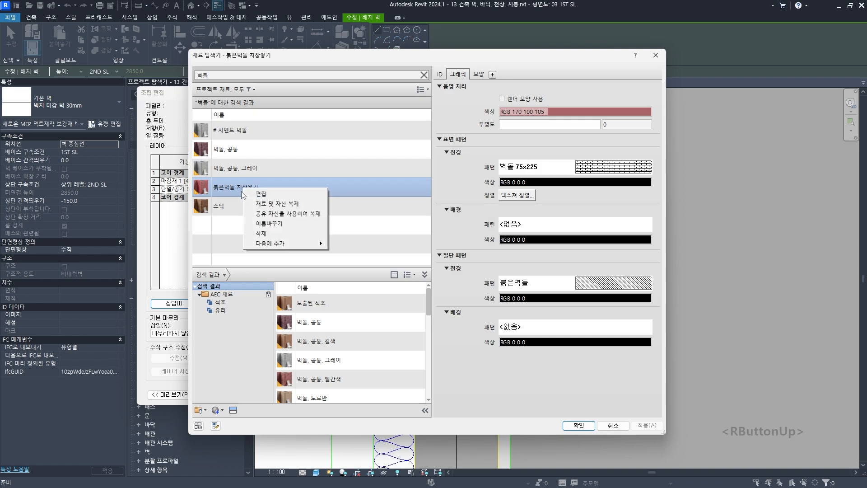
click(290, 204)
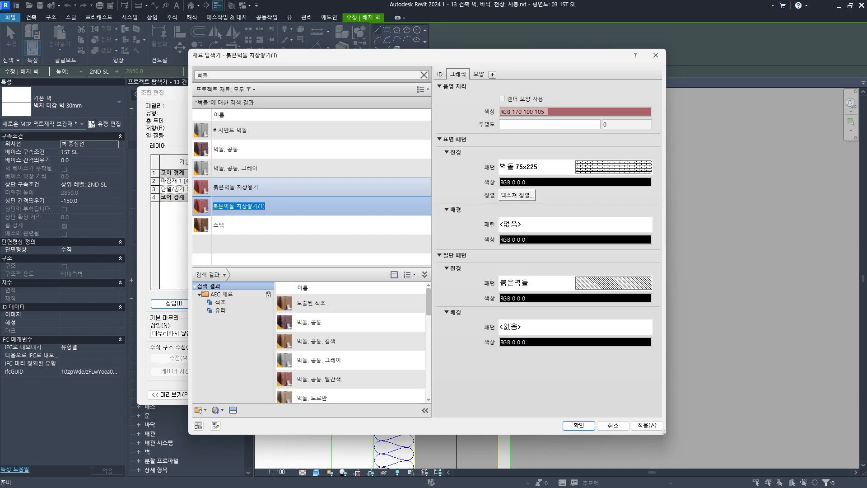
Step: Name the duplicated brick material # 붉은벽돌 and assign it to the 마감재 1 [4] layer
text(# )
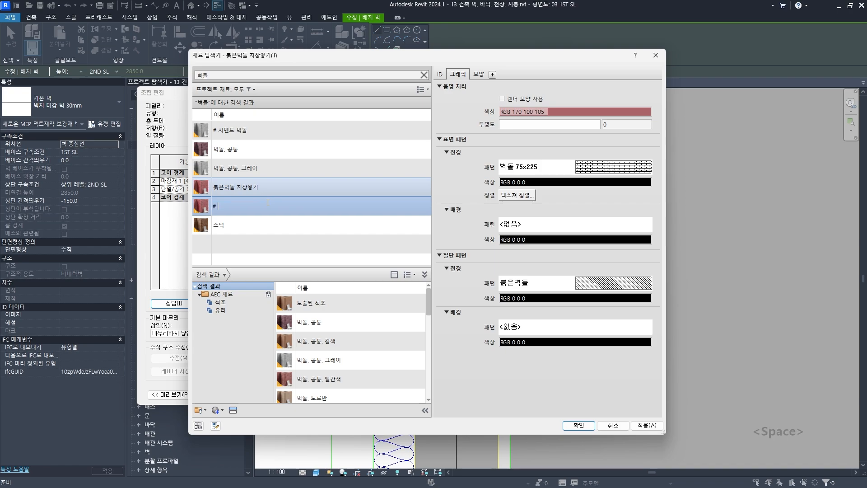
text(벽치장벽)
key(BackSpace)
key(BackSpace)
key(BackSpace)
key(BackSpace)
key(BackSpace)
text(붉은)
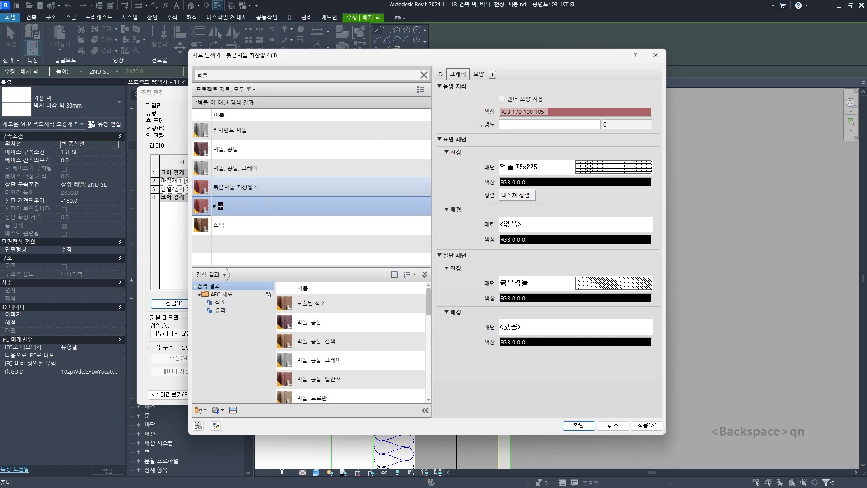
text(벽돌)
key(Return)
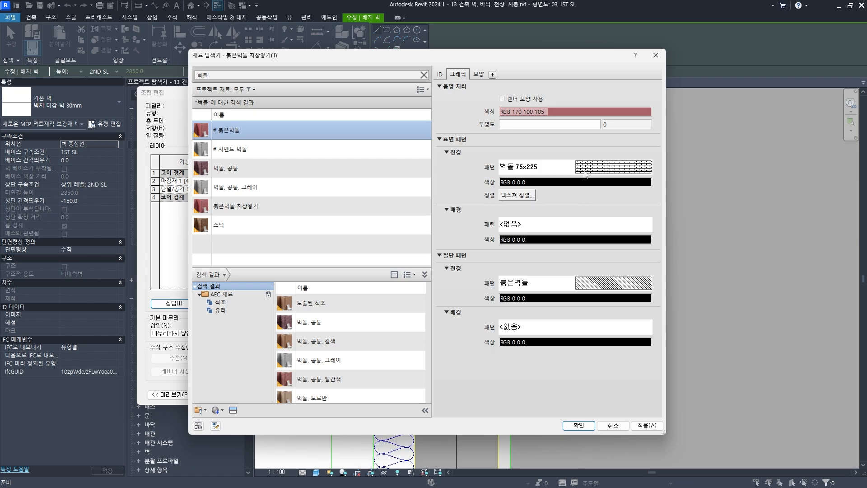
double_click(228, 131)
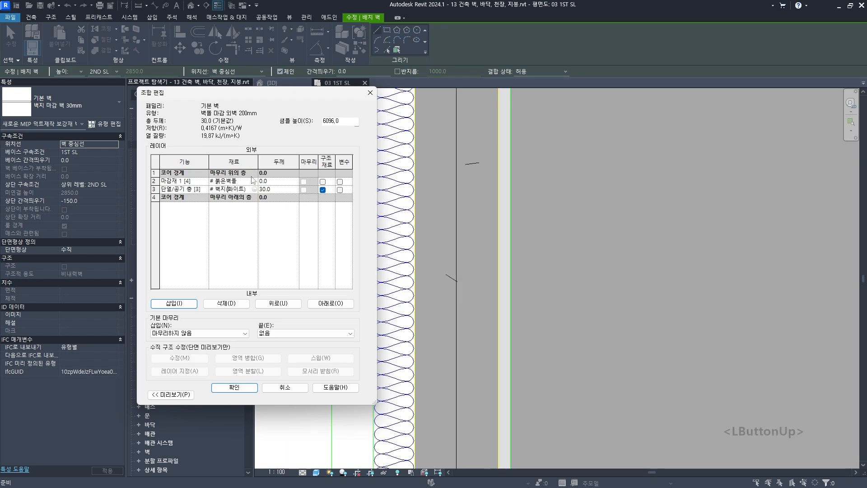
Step: For the 단열/공기 층 [3] layer, search for 단열 and duplicate EIFS, 외부 단열재 with its assets as # 단열재
click(254, 191)
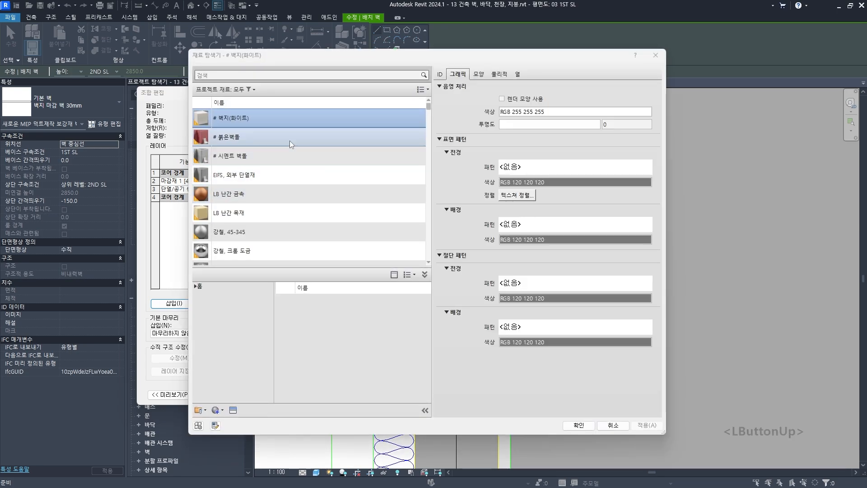
click(279, 77)
text(단열)
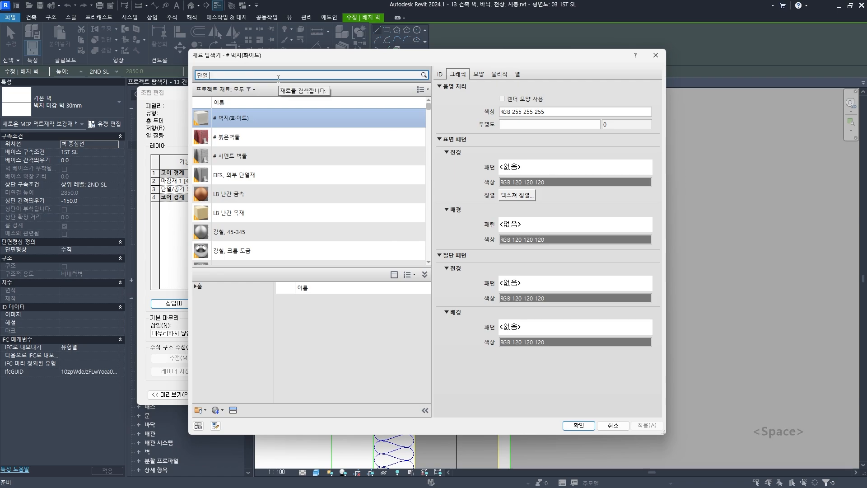
click(253, 135)
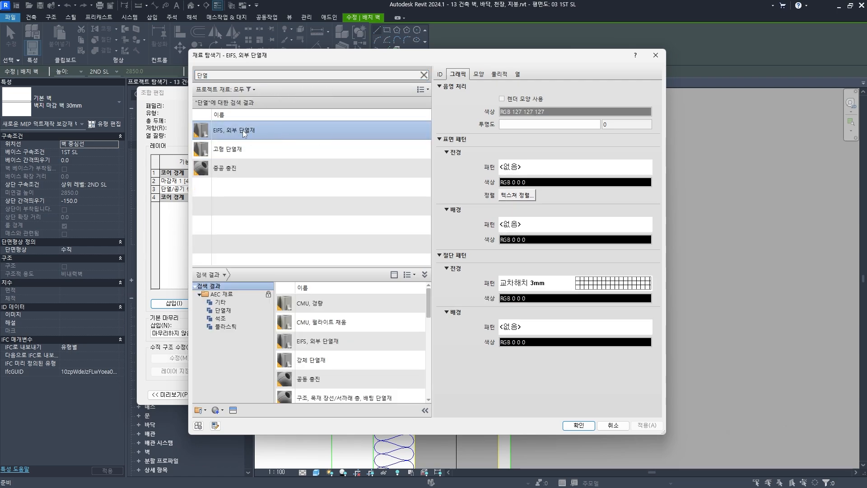
right_click(242, 130)
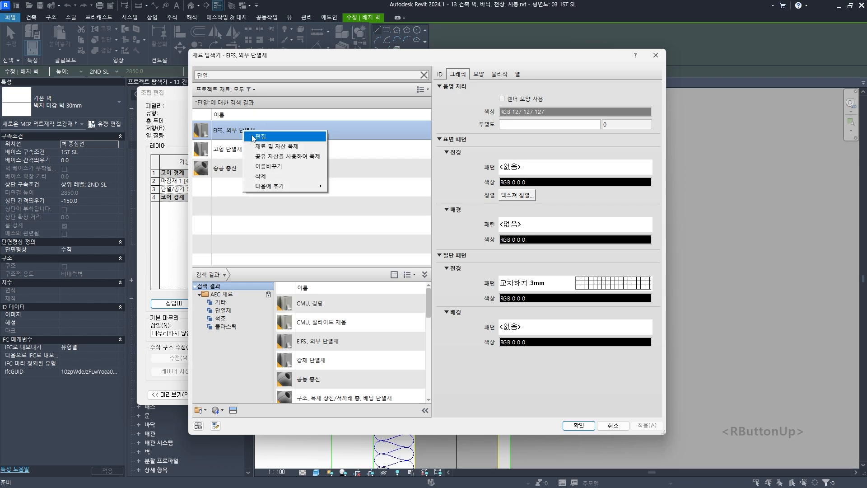
click(271, 146)
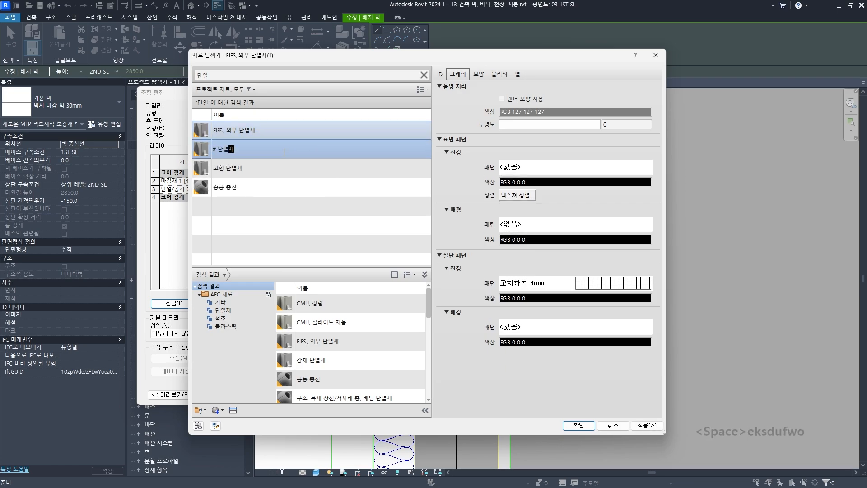
key(Return)
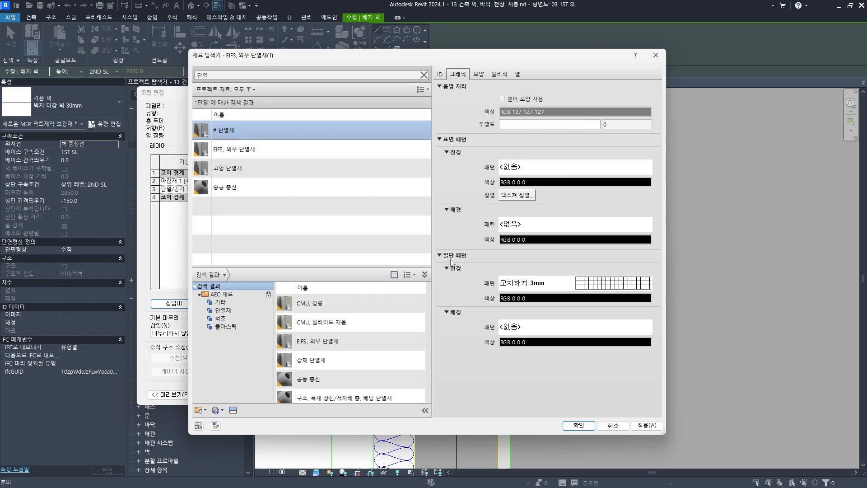
Step: Open the fill pattern selection for the cut foreground of the # 단열재 material
click(589, 286)
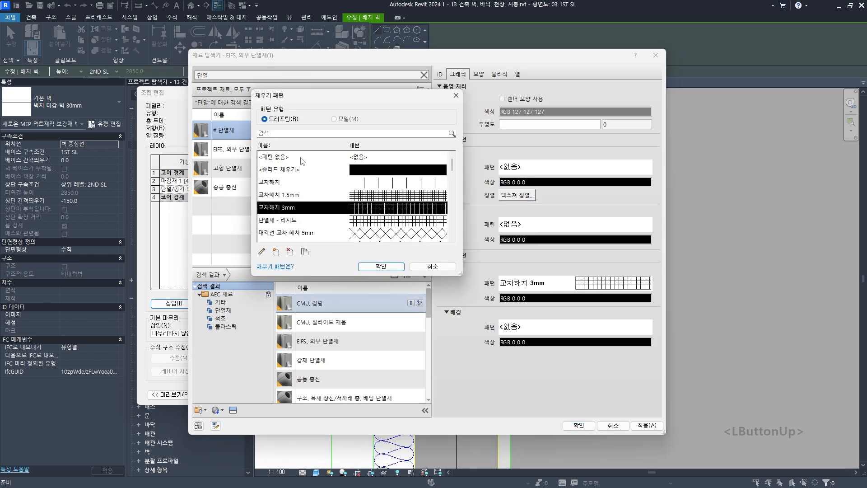
Step: Set the cut foreground pattern of the # 단열재 material to <패턴 없음> and confirm the material and wall assembly
click(312, 158)
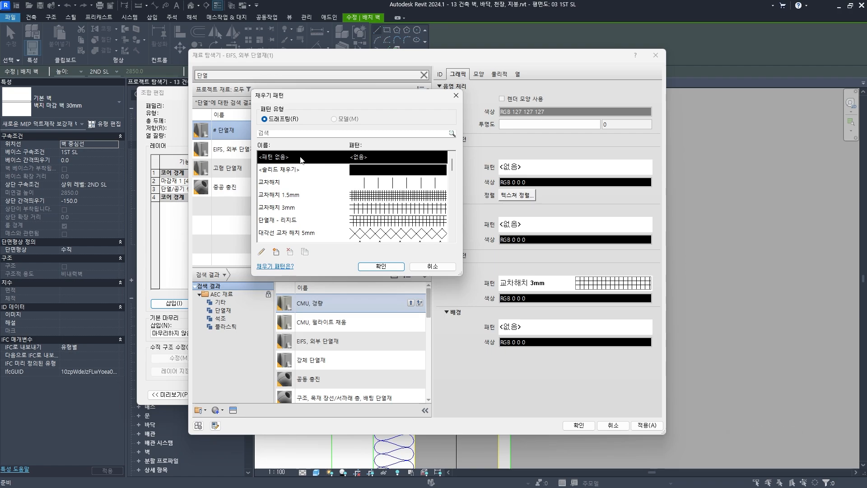
click(382, 267)
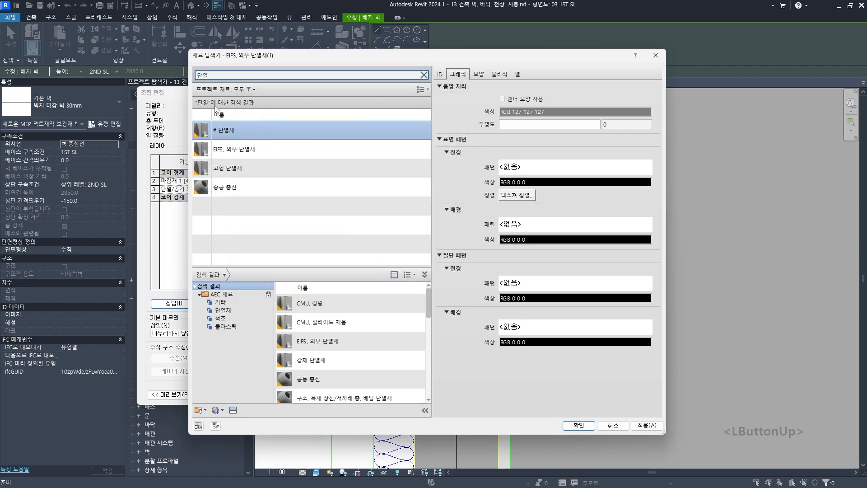
double_click(232, 127)
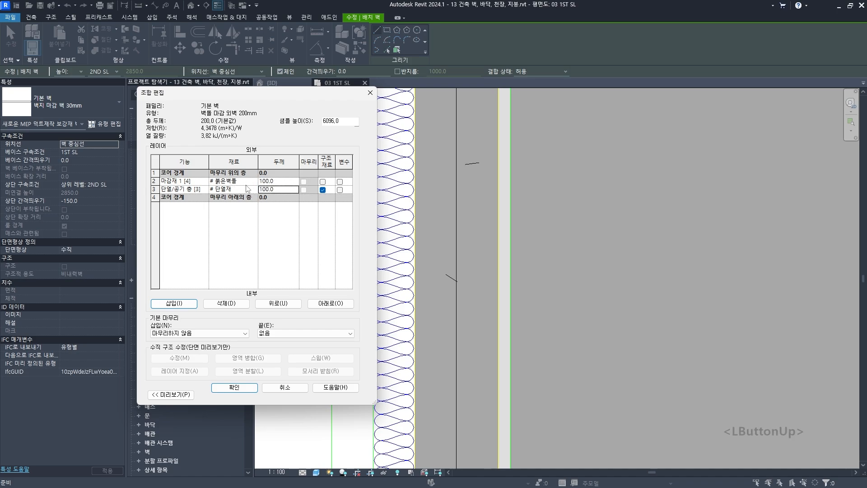
click(234, 388)
click(243, 393)
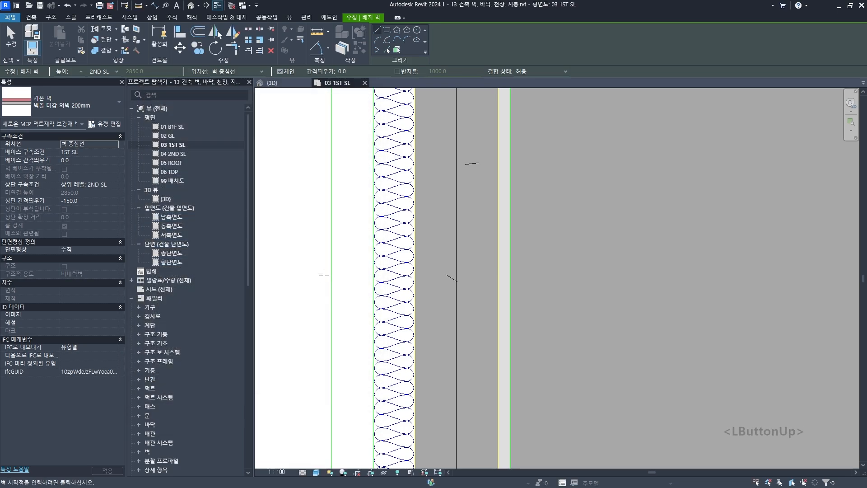
Step: Draw 벽돌 마감 외벽 200mm walls loosely outside the building, north of bedroom 3 and around the front recess at the corridor
scroll(323, 290, down, 3)
scroll(324, 290, down, 4)
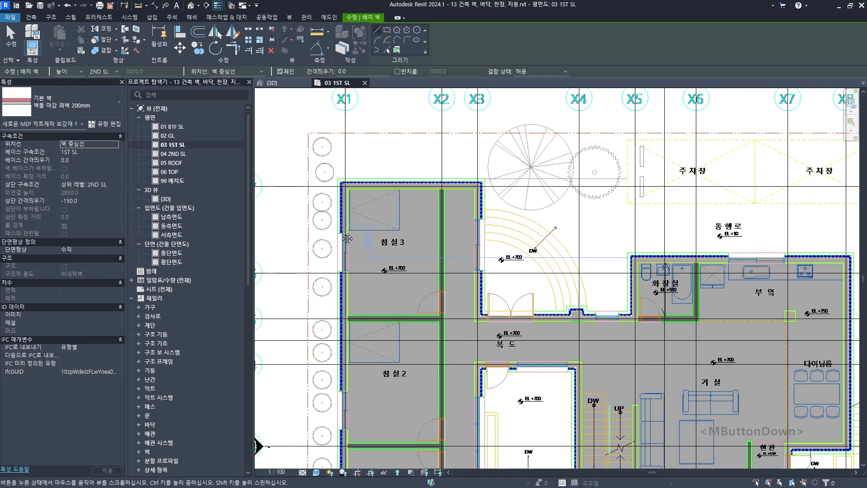
middle_drag(393, 145, 389, 155)
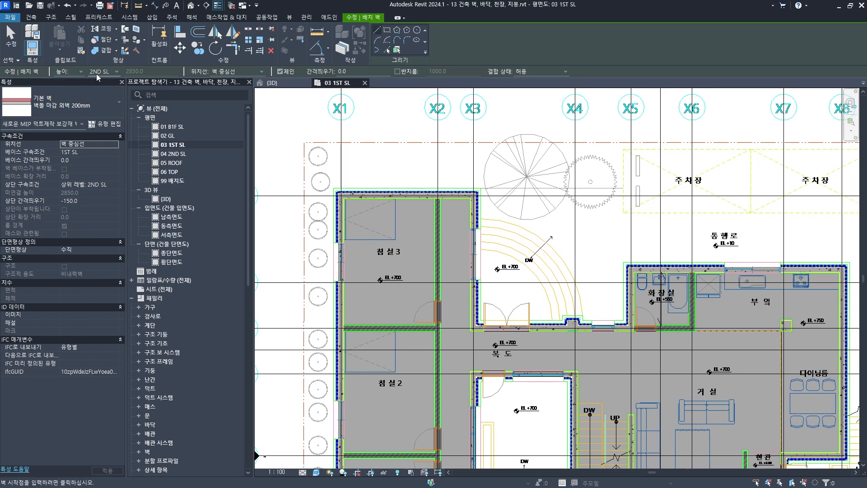
click(315, 165)
click(491, 166)
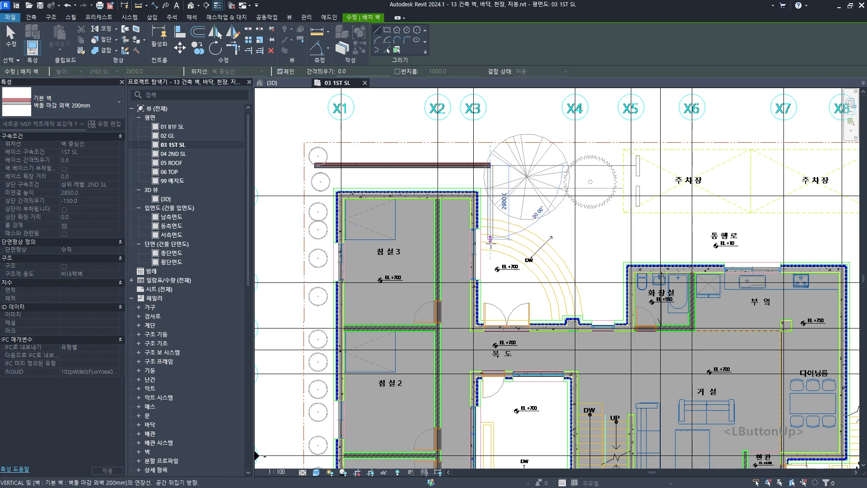
click(491, 298)
click(615, 298)
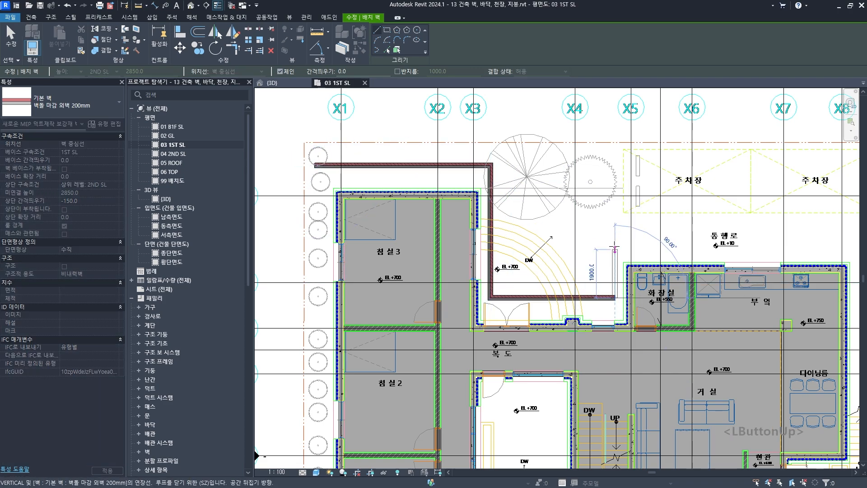
click(615, 239)
Step: Continue the brick wall chain north of the kitchen, down the east side and around the entrance porch
scroll(628, 234, down, 2)
middle_drag(631, 232, 549, 189)
click(691, 199)
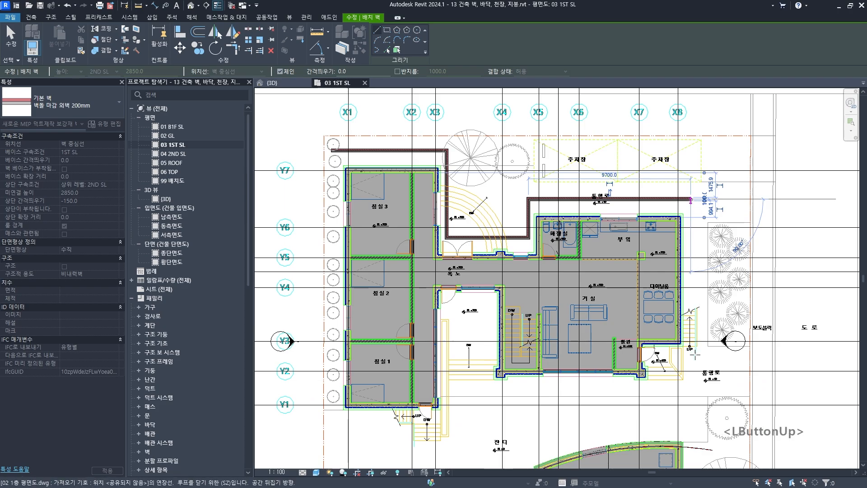
click(692, 346)
scroll(663, 361, up, 3)
scroll(659, 363, up, 2)
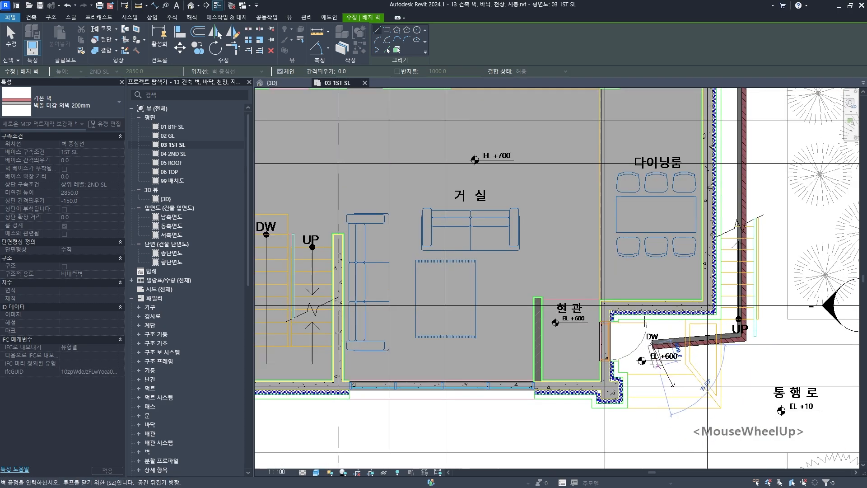
click(654, 362)
click(680, 361)
click(551, 452)
click(555, 417)
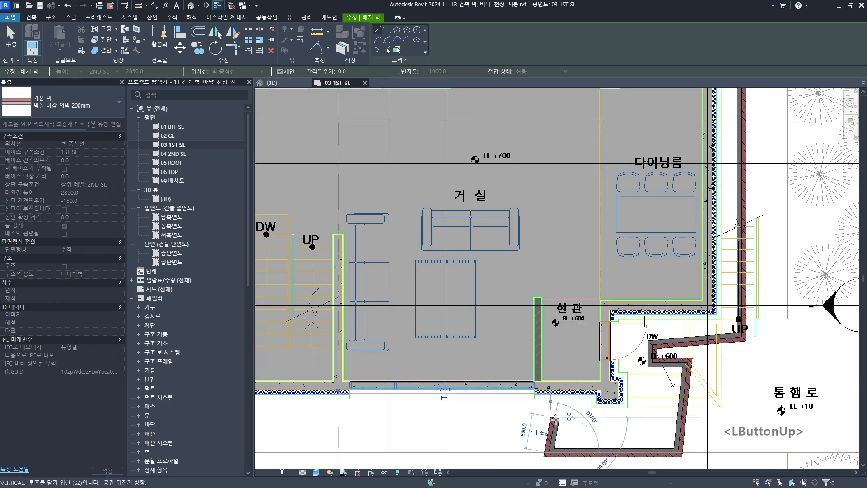
Step: Continue the brick wall chain along the south side of the living room and into the courtyard recess between the wings
scroll(531, 420, down, 3)
middle_drag(488, 430, 642, 409)
scroll(549, 416, up, 3)
click(567, 389)
click(569, 426)
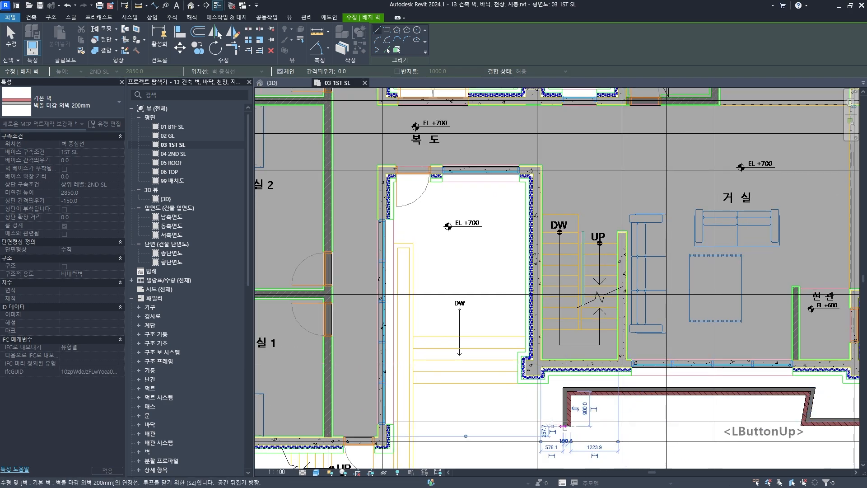
click(506, 426)
click(488, 340)
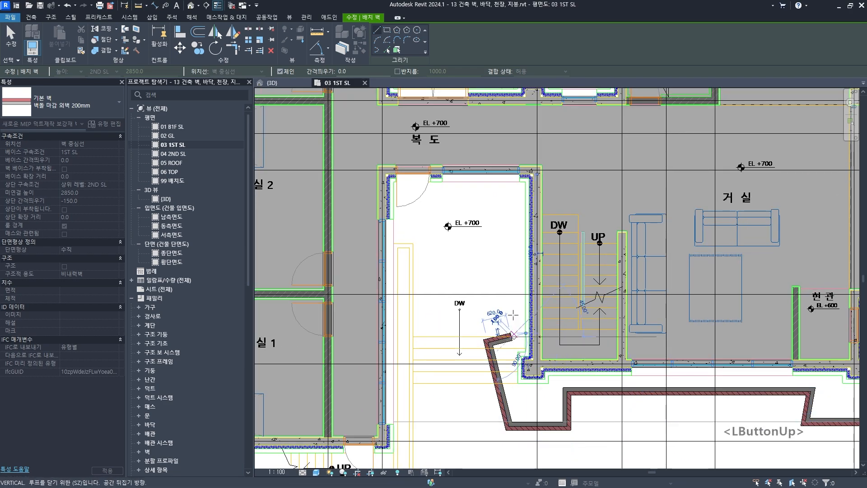
click(505, 202)
click(408, 197)
Step: Continue the wall chain down the courtyard's west side, south of bedroom 1 and up the west side, ending at the northwest corner
middle_drag(408, 376, 432, 251)
scroll(432, 333, down, 2)
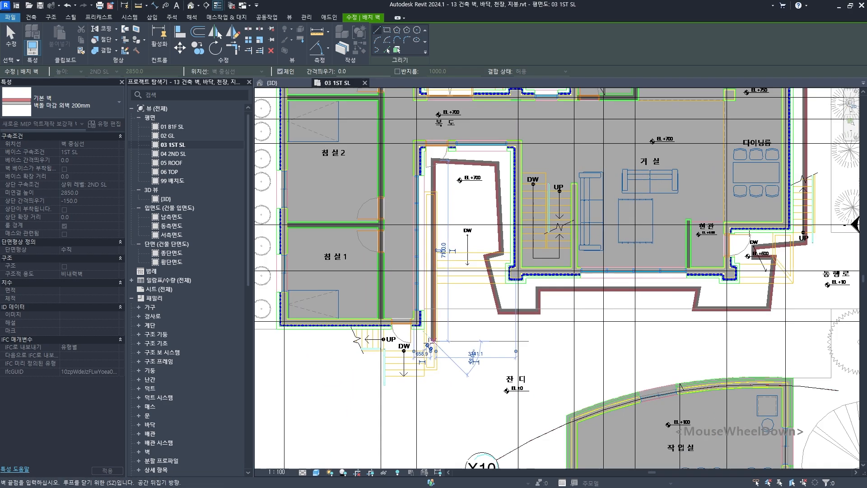
scroll(430, 345, down, 1)
middle_drag(430, 344, 639, 338)
click(475, 349)
scroll(477, 258, down, 2)
middle_drag(483, 209, 485, 338)
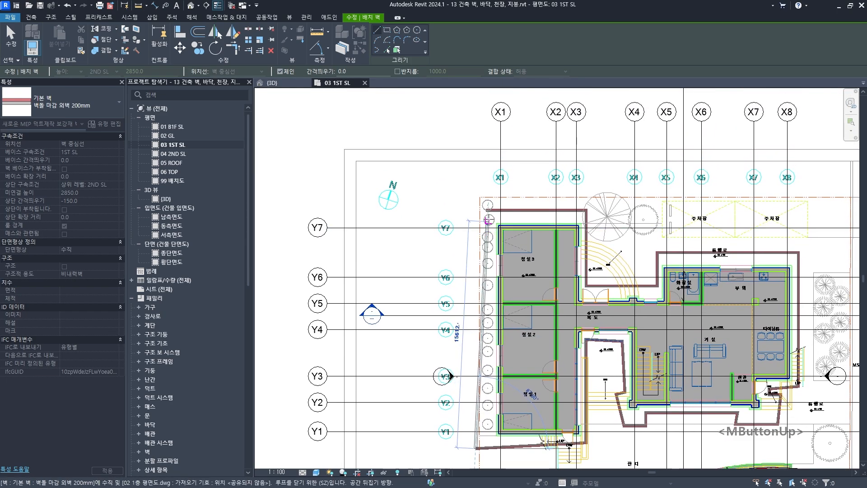
click(488, 220)
middle_drag(489, 220, 446, 209)
key(Escape)
key(Escape)
Step: Align the brick walls north and east of bedroom 3 to the outer finish lines of the CAD plan
scroll(450, 245, up, 5)
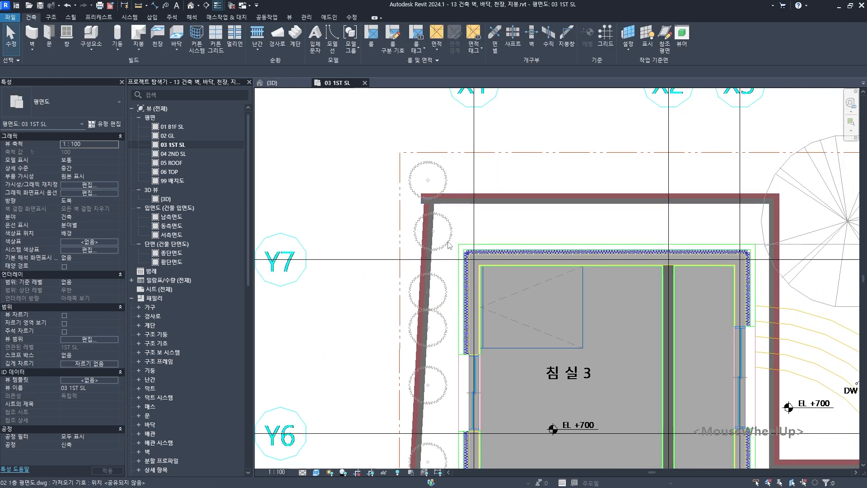
scroll(448, 245, down, 1)
middle_drag(448, 246, 438, 245)
scroll(436, 211, up, 5)
middle_drag(481, 321, 454, 272)
scroll(454, 272, down, 3)
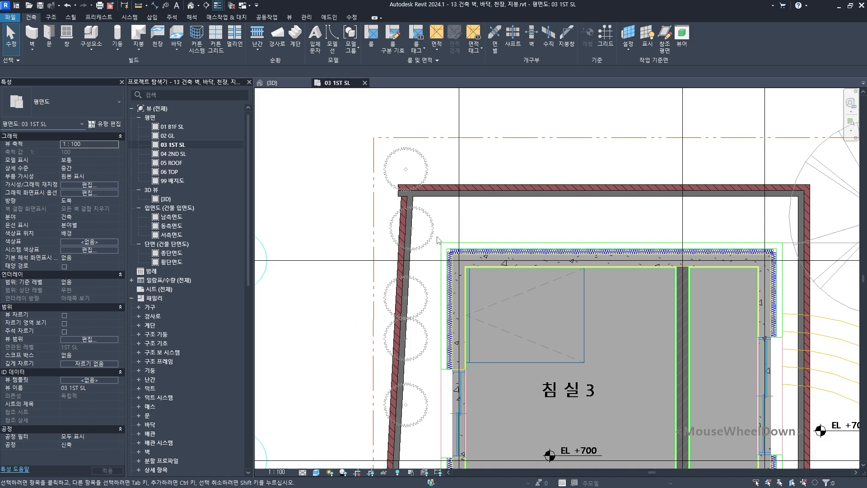
middle_drag(437, 239, 428, 223)
scroll(446, 307, up, 3)
key(a)
key(l)
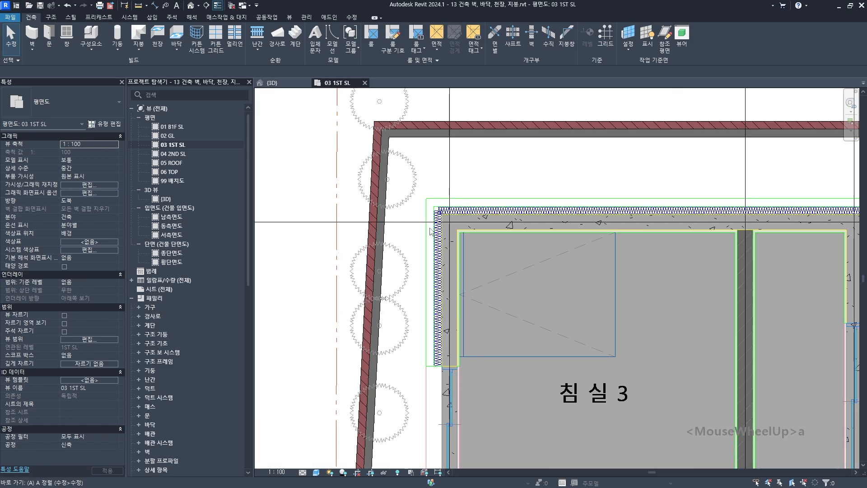
click(477, 194)
scroll(497, 198, down, 2)
middle_drag(498, 198, 480, 222)
click(494, 145)
middle_drag(791, 201, 421, 195)
scroll(421, 226, up, 1)
click(421, 258)
click(459, 275)
scroll(461, 291, down, 2)
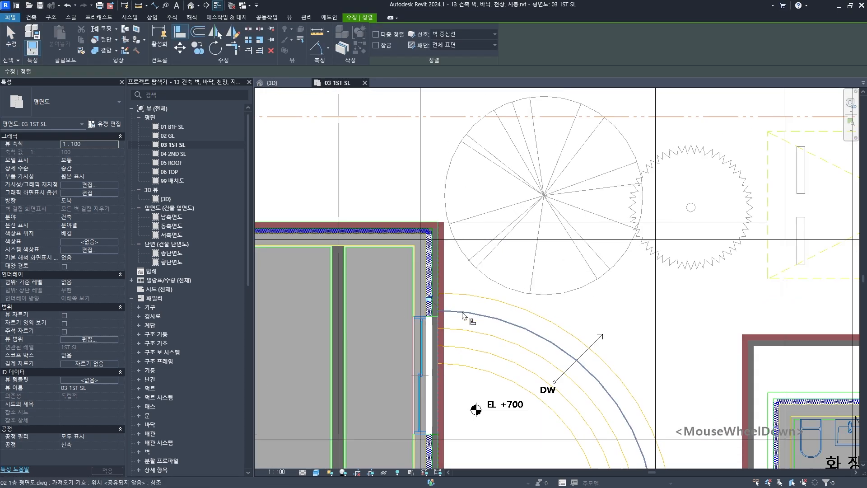
scroll(441, 316, up, 4)
drag(453, 325, 526, 316)
scroll(515, 311, down, 1)
key(a)
key(l)
click(454, 246)
scroll(525, 240, down, 4)
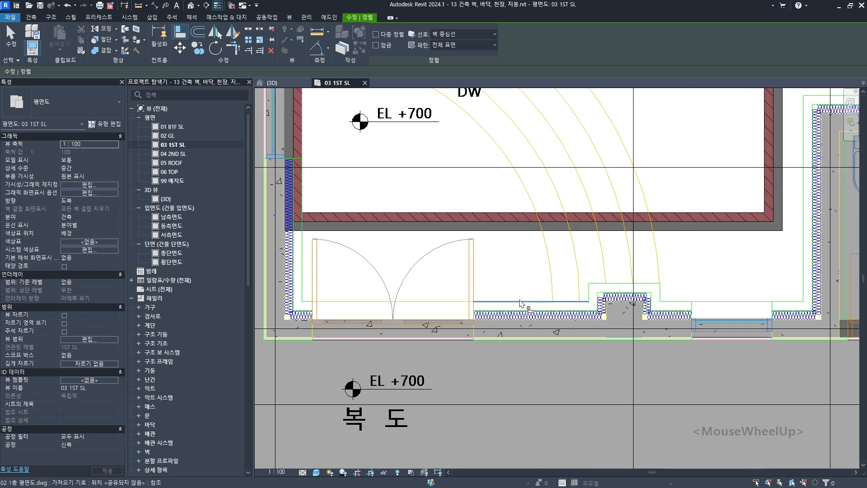
middle_drag(587, 261, 568, 304)
key(Escape)
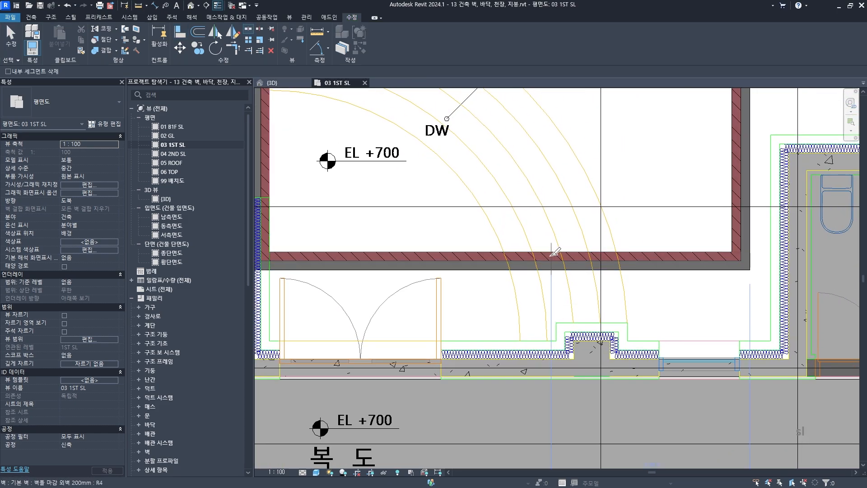
Step: Split the front recess's brick wall on both sides of the column projection and remove the piece in between
click(556, 260)
key(Escape)
click(553, 263)
drag(553, 263, 656, 261)
key(Escape)
Step: Draw three 벽돌 마감 외벽 200mm walls bridging the gap as a rectangular projection about 880 mm wide inside
click(23, 20)
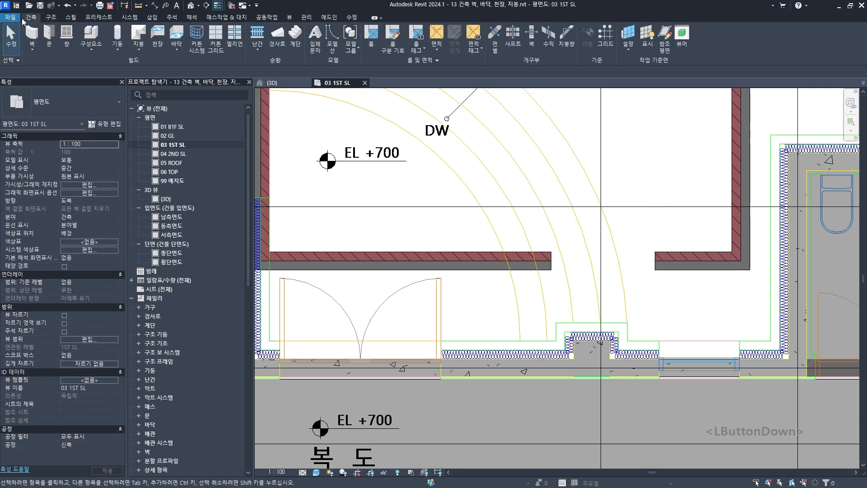
click(33, 40)
click(551, 261)
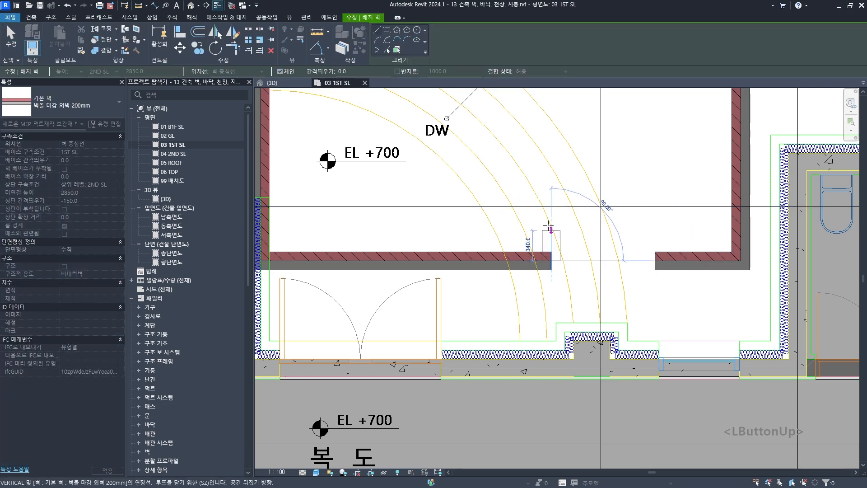
click(551, 200)
click(648, 200)
click(648, 261)
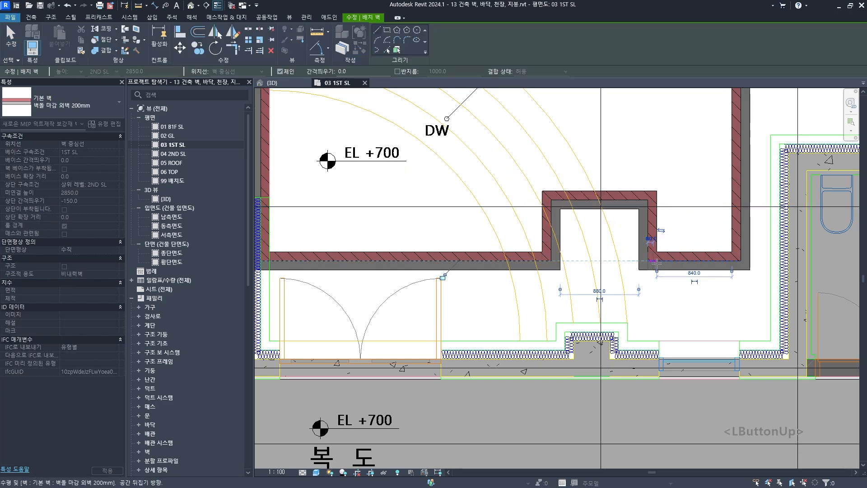
key(Escape)
key(Escape)
Step: Align the recess walls beside the projection and the projection's west side wall to the CAD finish lines
scroll(575, 237, down, 2)
scroll(551, 286, up, 2)
middle_drag(548, 298, 572, 299)
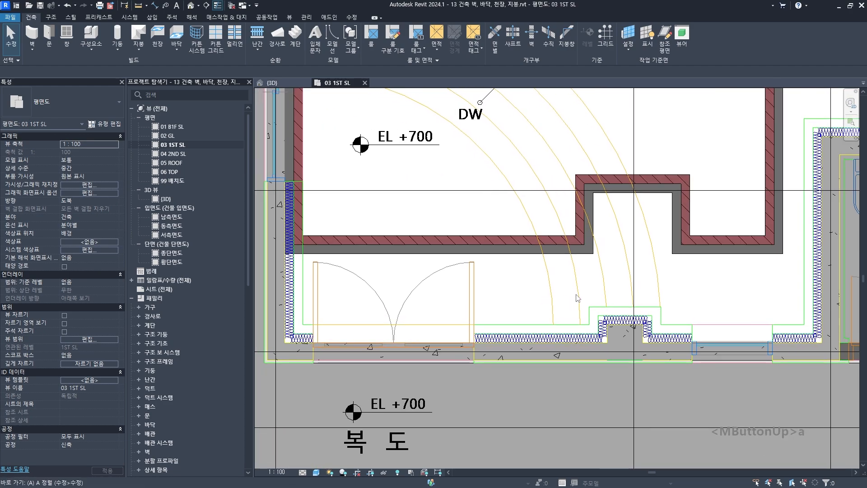
key(l)
scroll(578, 280, up, 2)
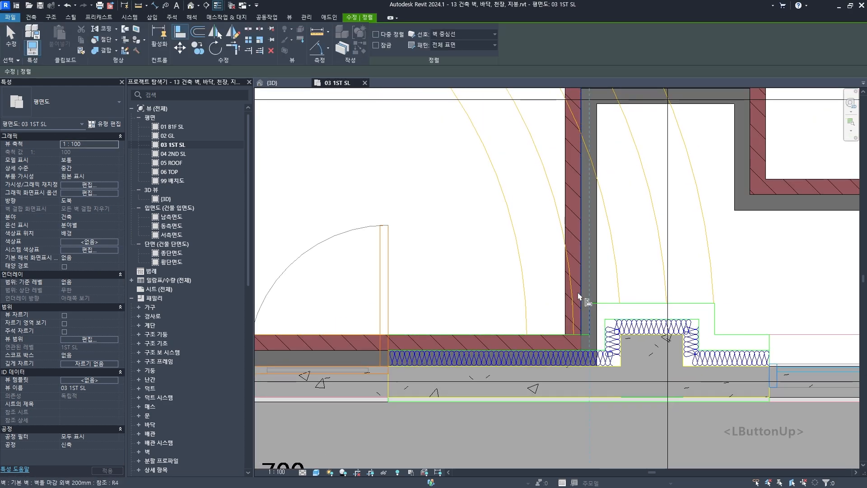
scroll(606, 285, down, 2)
middle_drag(633, 273, 571, 263)
scroll(658, 352, up, 2)
click(657, 353)
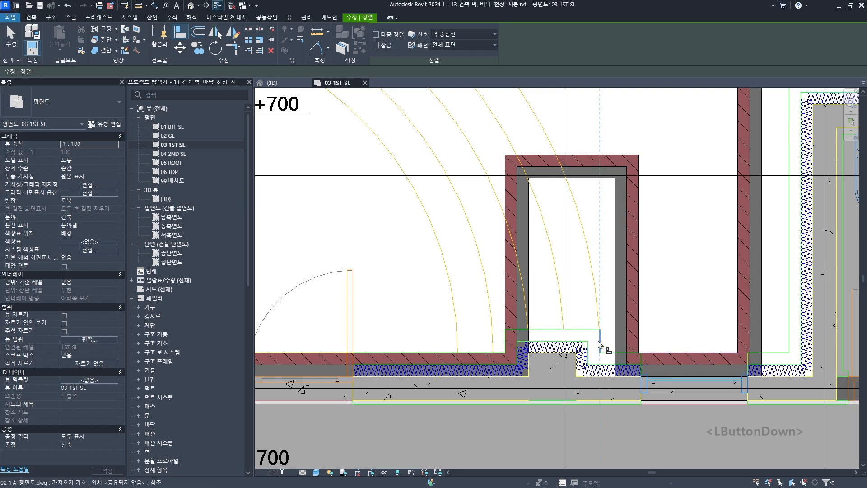
Step: Align the projection's east side and front walls to the CAD finish lines, unjoining the elements that cannot stay joined
click(638, 333)
click(560, 329)
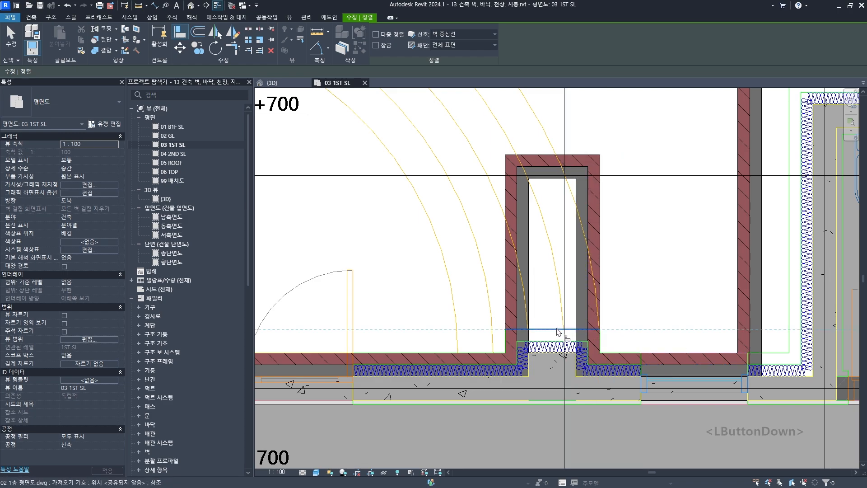
click(548, 156)
scroll(713, 308, down, 2)
middle_drag(714, 308, 625, 265)
scroll(587, 305, up, 3)
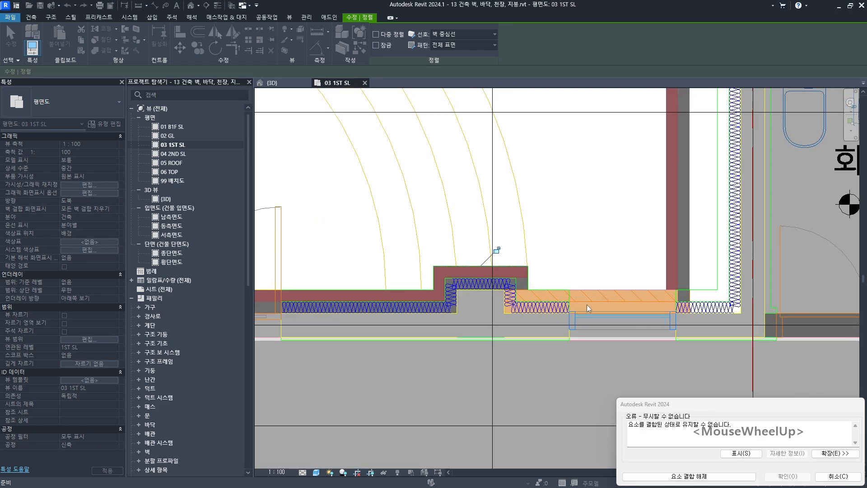
click(689, 476)
scroll(515, 310, up, 1)
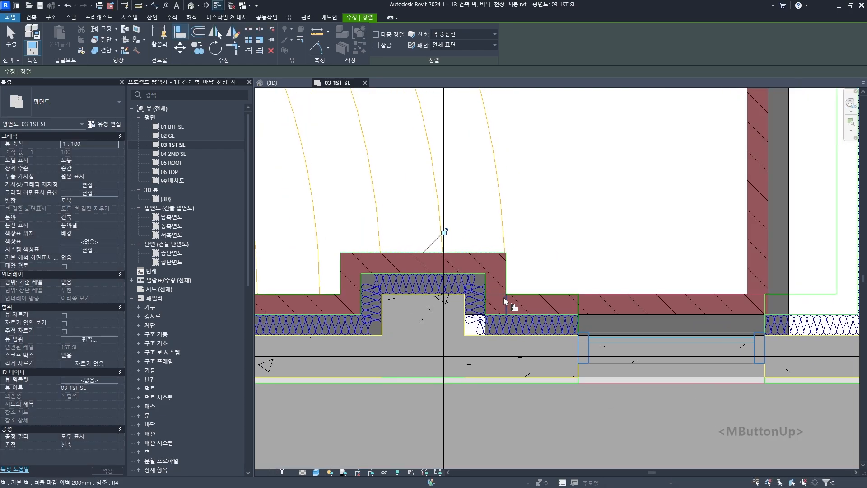
key(Escape)
key(Escape)
Step: Pull the west end of the brick wall at the window back from the column projection's corner
scroll(524, 313, up, 2)
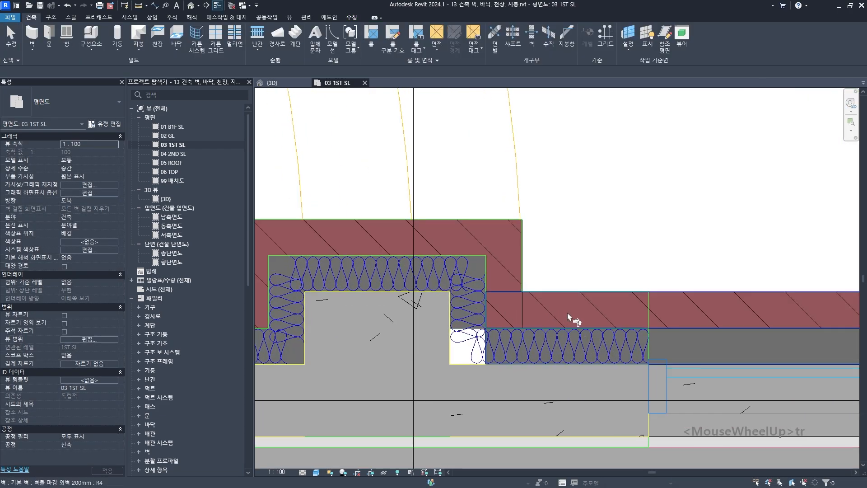
click(495, 331)
drag(486, 328, 583, 329)
click(496, 285)
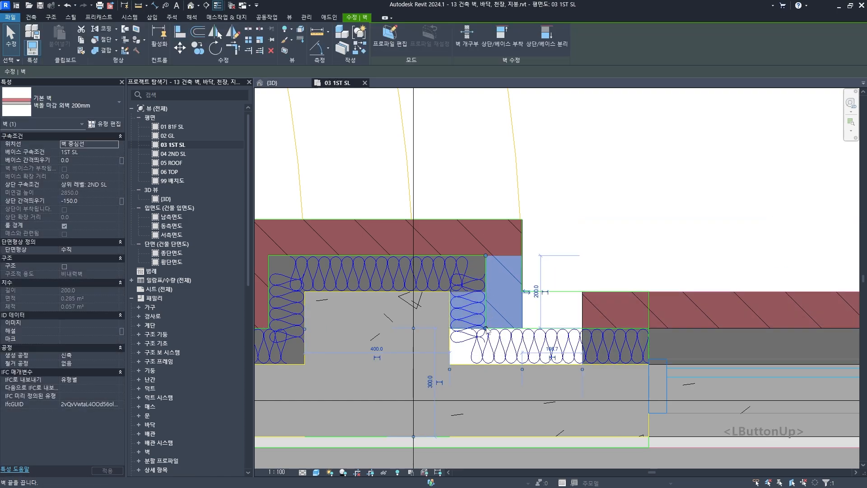
key(Escape)
Step: Trim the projection's east side wall and the brick wall at the window to a corner
key(t)
key(r)
click(494, 313)
click(600, 322)
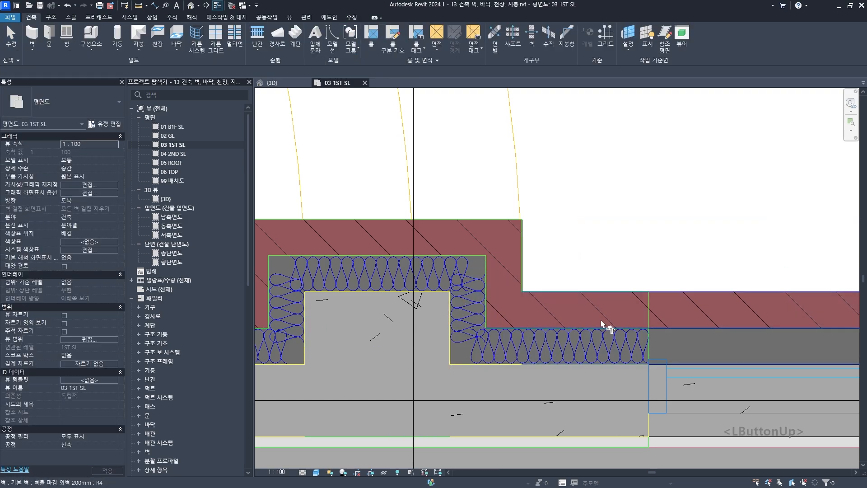
key(Escape)
Step: Select the projection's east side wall and the adjoining brick wall in turn to examine their corner join
middle_drag(532, 300, 529, 306)
click(488, 311)
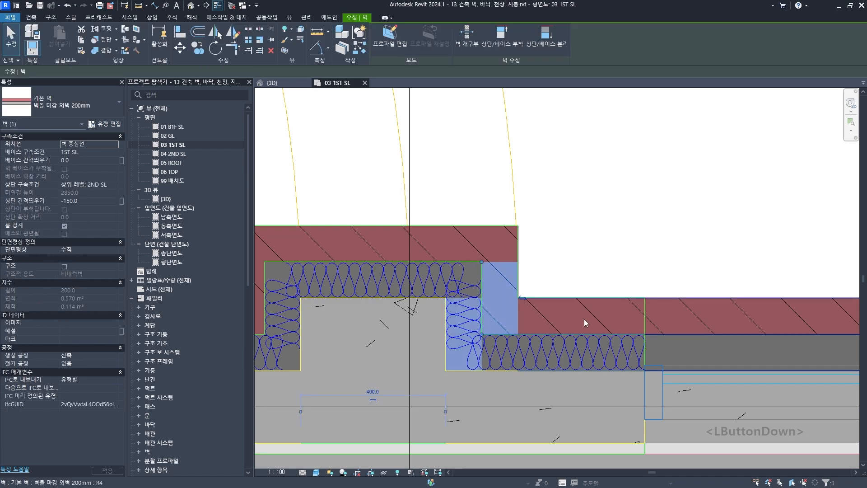
click(500, 337)
scroll(470, 274, down, 2)
middle_drag(470, 274, 491, 282)
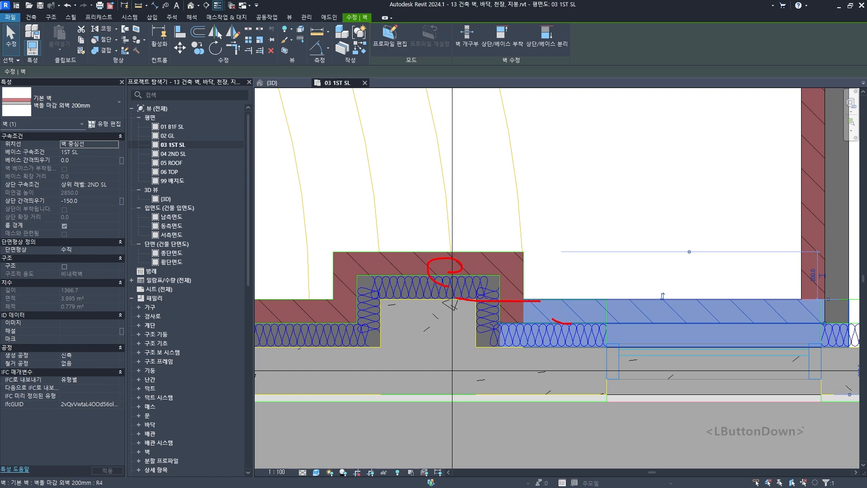
Step: Try pulling the west end of the brick wall at the window away from the column projection's corner, and undo the change
key(Escape)
key(Escape)
click(551, 324)
drag(500, 323, 554, 318)
middle_click(555, 323)
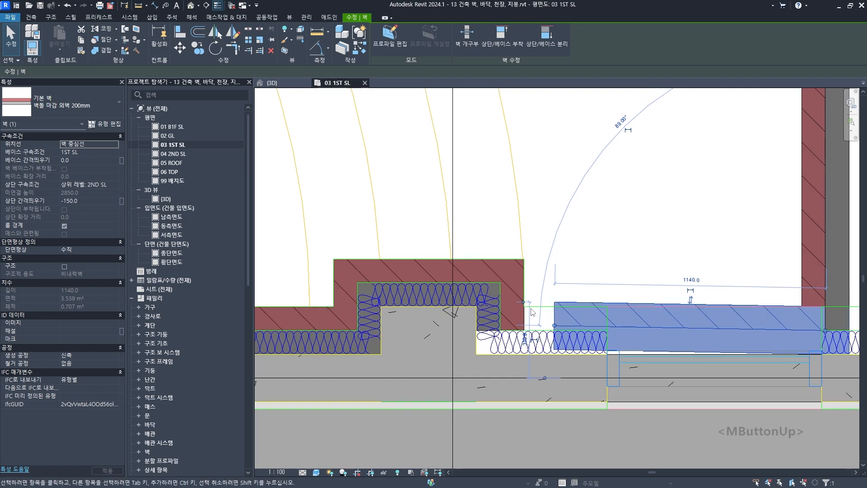
key(ctrl+z)
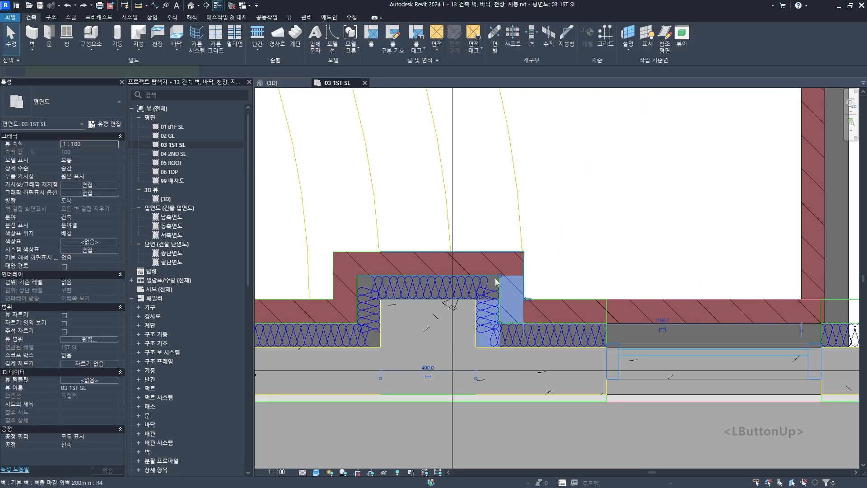
click(504, 324)
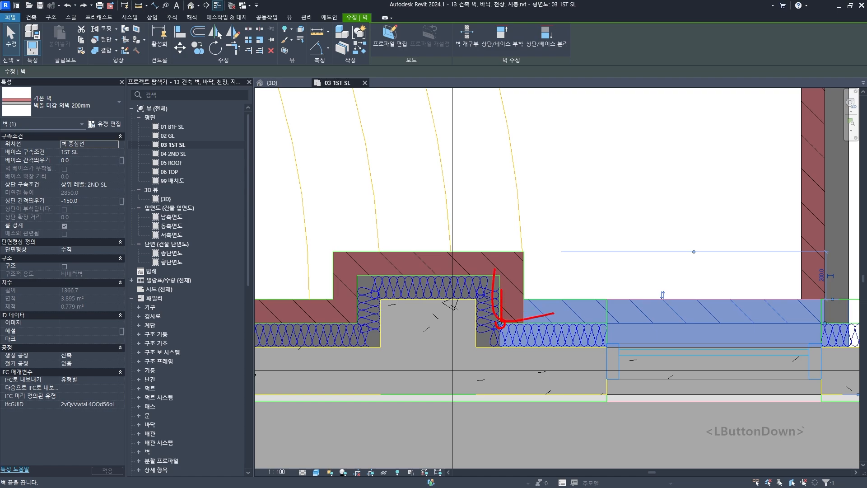
key(Escape)
Step: Align the brick walls on the bathroom's west and north sides to the CAD finish lines
scroll(485, 313, down, 3)
middle_drag(610, 296, 465, 350)
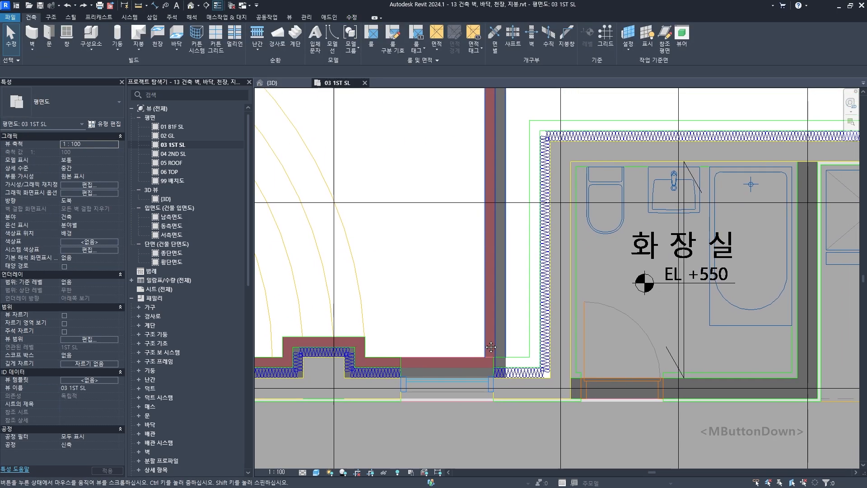
scroll(498, 335, up, 1)
key(a)
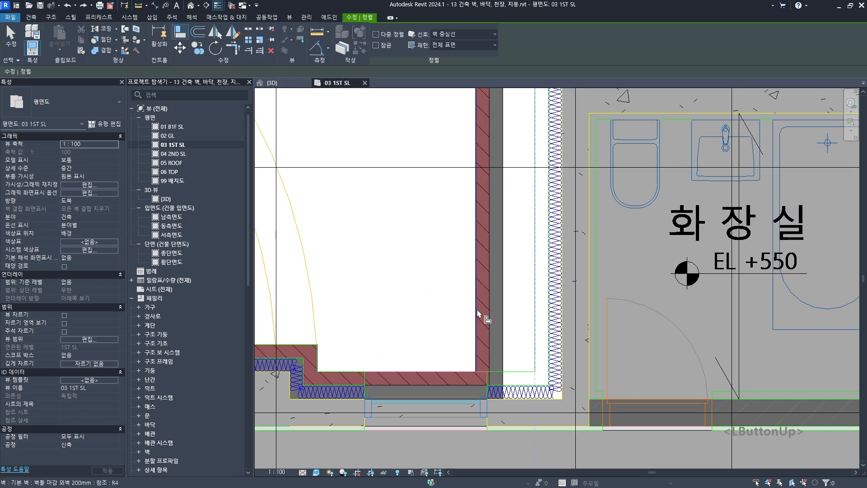
scroll(485, 313, down, 2)
scroll(484, 309, down, 3)
scroll(536, 230, up, 5)
click(536, 255)
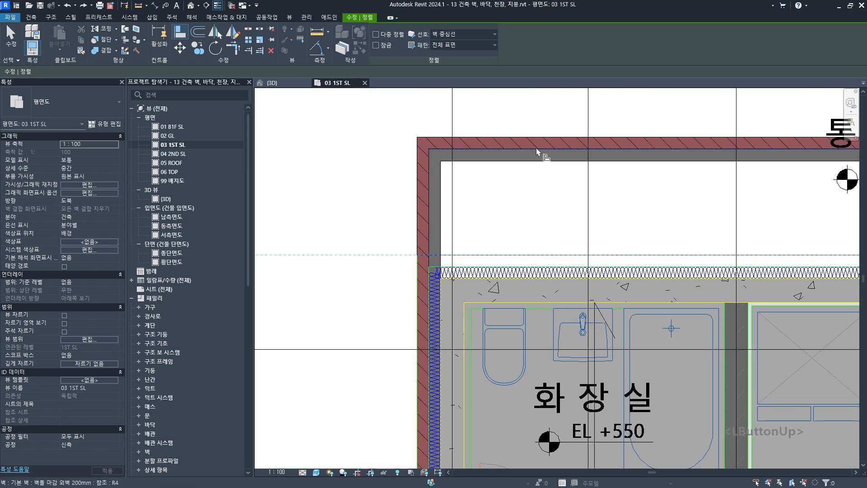
click(536, 144)
Step: Align the east exterior brick wall beside the kitchen and dining room to its CAD finish line
scroll(536, 144, down, 5)
middle_drag(850, 271, 577, 244)
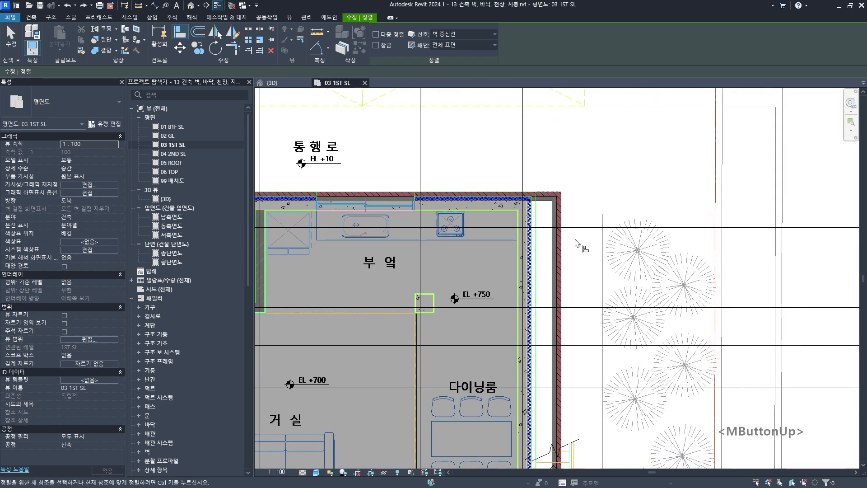
scroll(527, 280, up, 4)
click(527, 281)
click(568, 300)
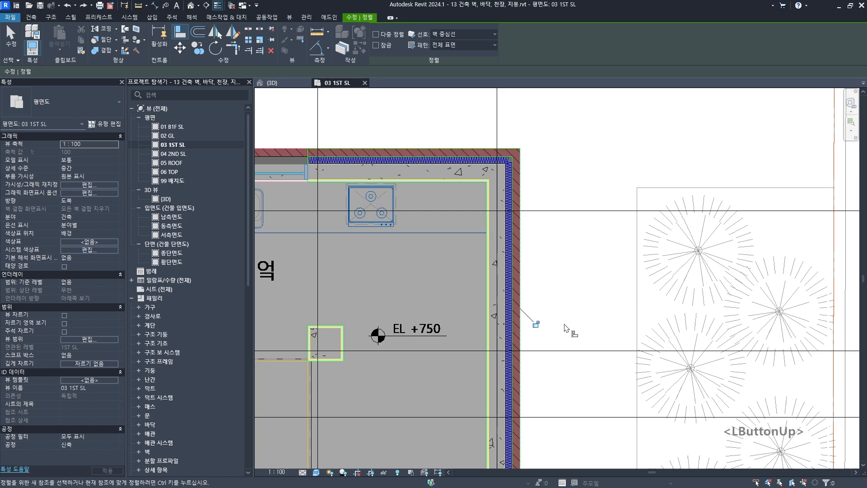
Step: Try to align the slanted brick wall near the entrance to the CAD finish line on the column's east side
scroll(568, 300, down, 5)
middle_drag(560, 325, 465, 307)
scroll(461, 278, up, 5)
scroll(460, 278, up, 3)
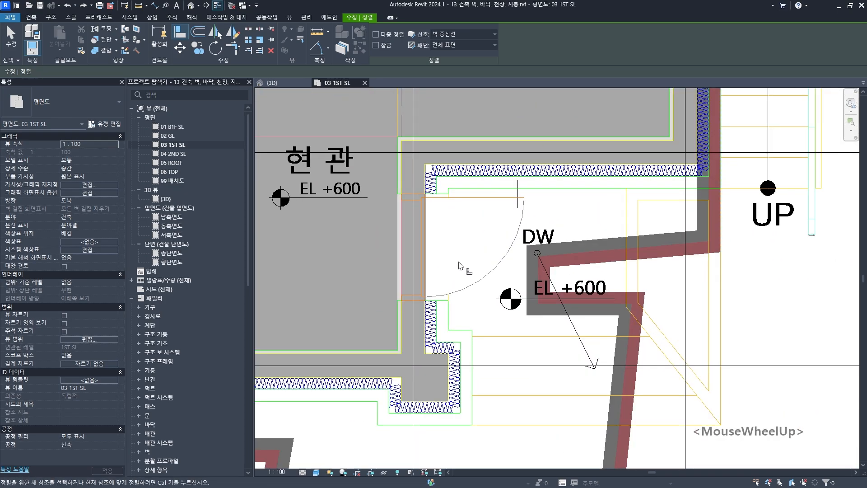
middle_drag(406, 267, 474, 270)
middle_drag(485, 373, 483, 303)
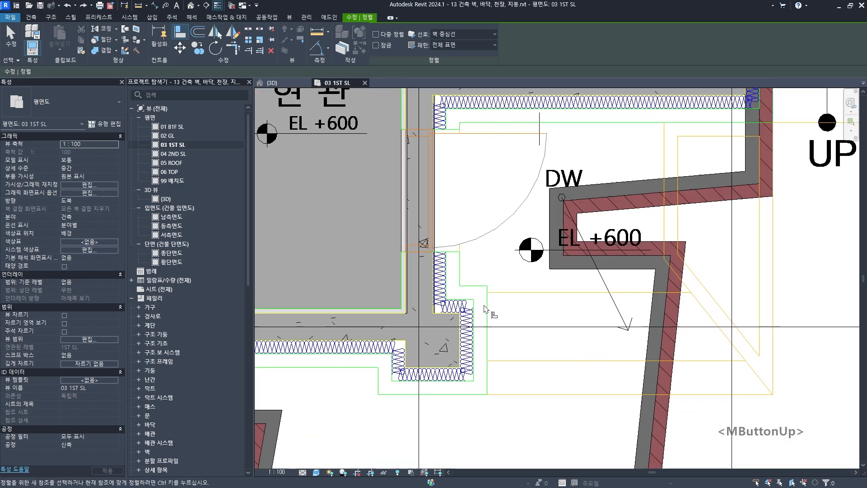
click(487, 315)
click(680, 319)
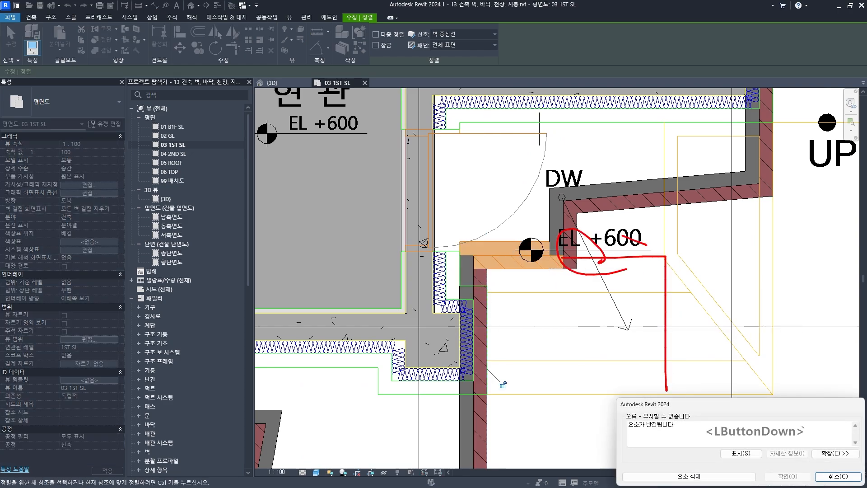
drag(662, 436, 659, 437)
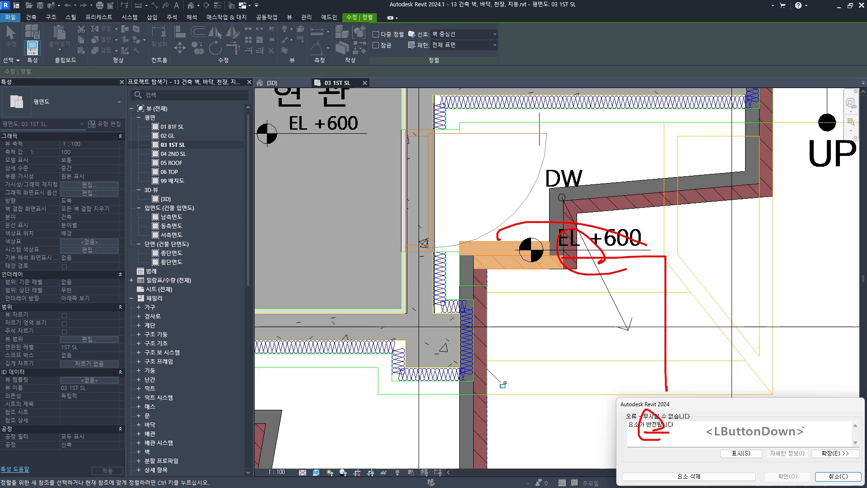
key(Escape)
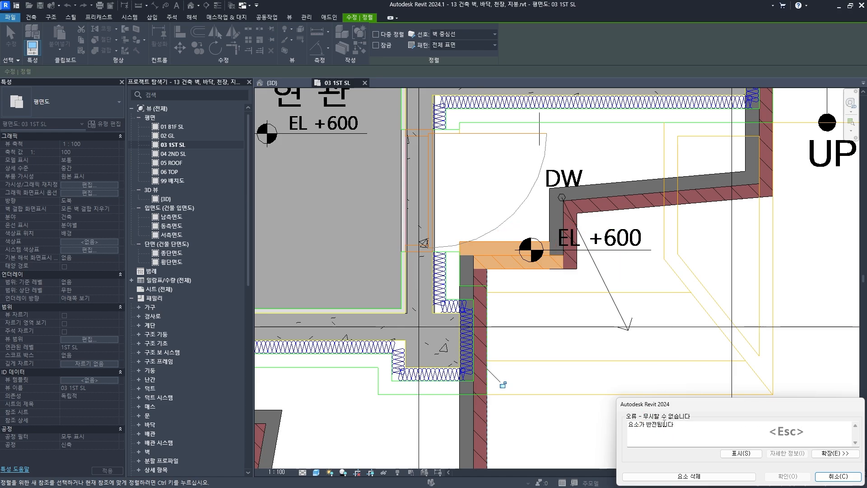
click(689, 477)
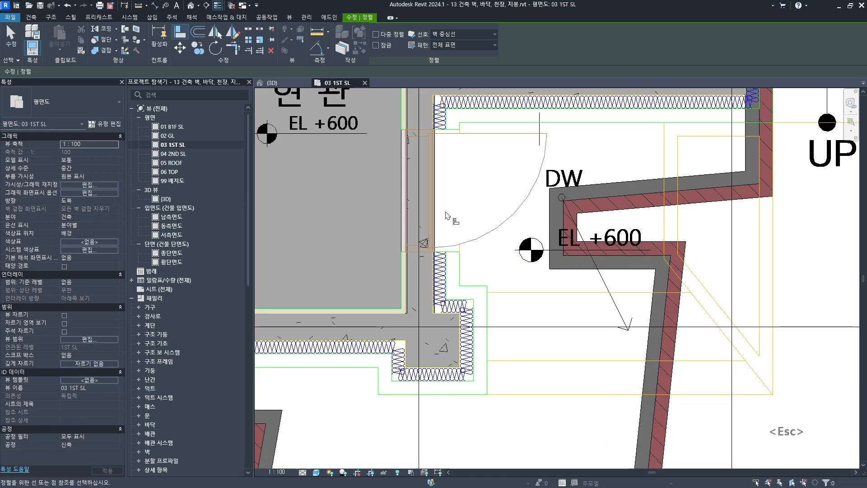
Step: Align the brick walls around the entrance recess and on the adjoining column's east side to their CAD finish lines
click(462, 266)
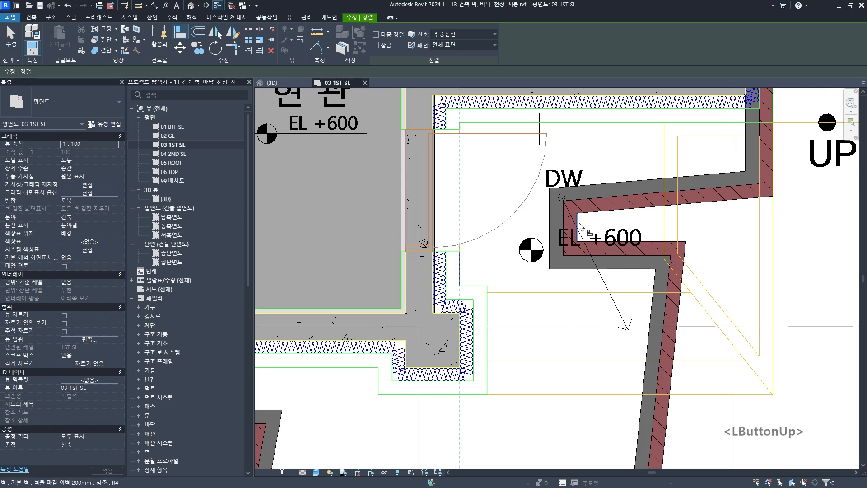
click(580, 226)
click(481, 275)
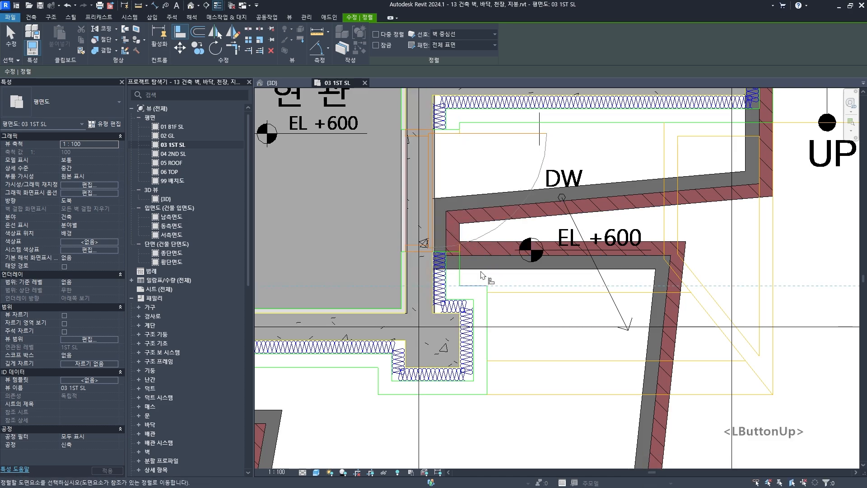
click(487, 245)
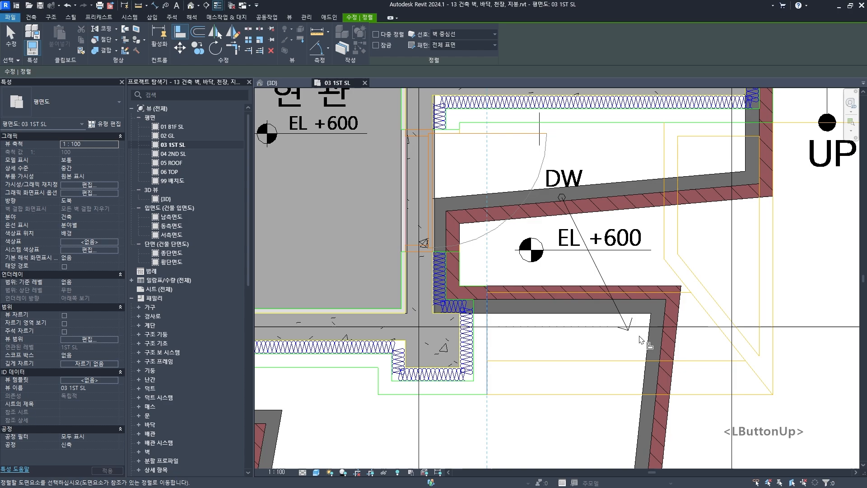
click(677, 353)
scroll(532, 121, down, 1)
middle_drag(532, 121, 509, 238)
scroll(509, 238, up, 1)
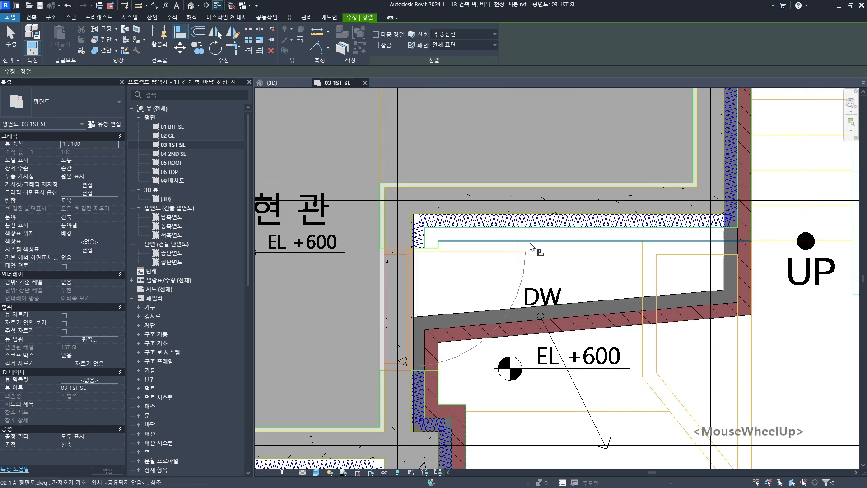
click(532, 243)
click(572, 330)
Step: Align the south brick wall west of the entrance column to its CAD finish line, cancelling the attempt on the column's front wall
scroll(606, 225, down, 3)
middle_drag(606, 225, 632, 94)
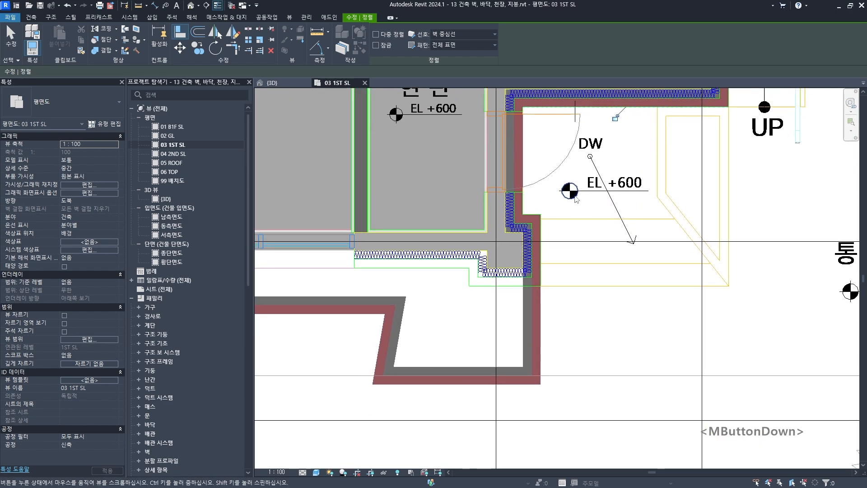
scroll(513, 285, up, 4)
click(504, 288)
click(502, 458)
click(836, 475)
click(361, 256)
click(282, 335)
middle_drag(391, 299, 587, 273)
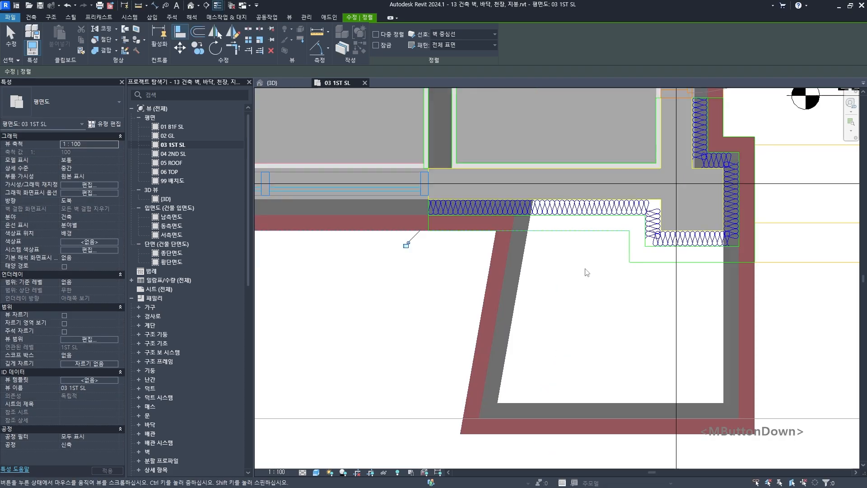
Step: Align the west side and front walls of the entrance column's projection to the CAD finish lines
click(630, 246)
click(472, 384)
scroll(572, 247, up, 3)
click(573, 245)
click(573, 409)
Step: Align the slanted brick walls on the west side of the next column projection to the CAD finish lines
scroll(596, 197, up, 2)
click(610, 240)
click(744, 249)
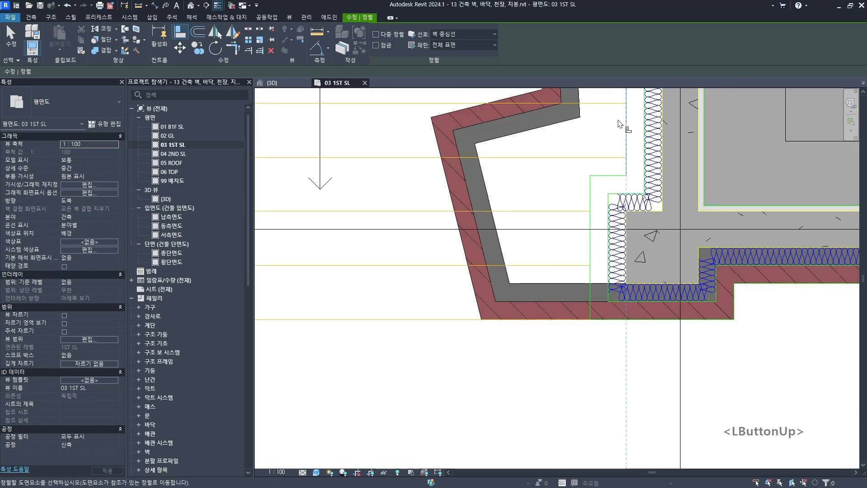
click(552, 97)
click(592, 143)
Step: Align the remaining courtyard brick walls and the wall at the exterior stair door to the CAD finish lines
scroll(502, 291, down, 6)
click(447, 92)
click(447, 115)
middle_drag(398, 167, 505, 259)
click(438, 271)
scroll(486, 252, up, 3)
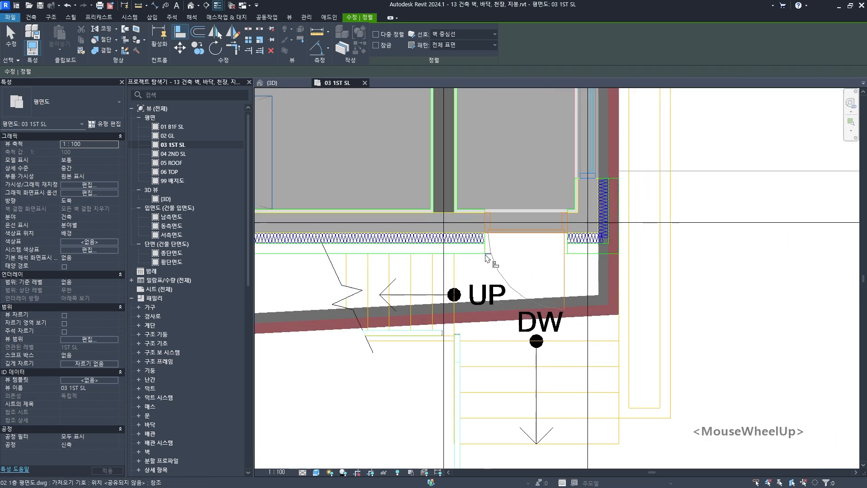
click(558, 275)
click(393, 267)
scroll(402, 317, down, 8)
scroll(425, 230, up, 3)
key(Escape)
scroll(424, 225, up, 2)
middle_drag(425, 235, 391, 207)
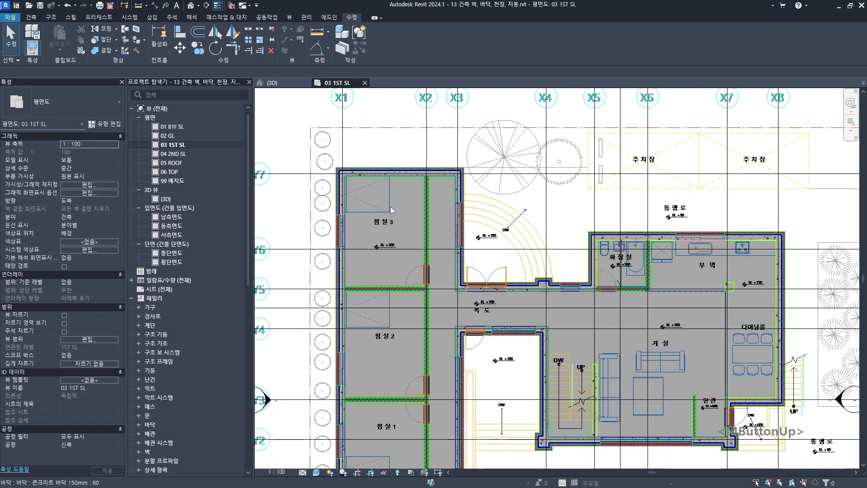
Step: Open the 3D view and turn off its section box to display the whole building
key(F2)
scroll(503, 290, down, 7)
scroll(510, 305, down, 5)
shift+middle_drag(519, 285, 493, 246)
key(Escape)
click(65, 292)
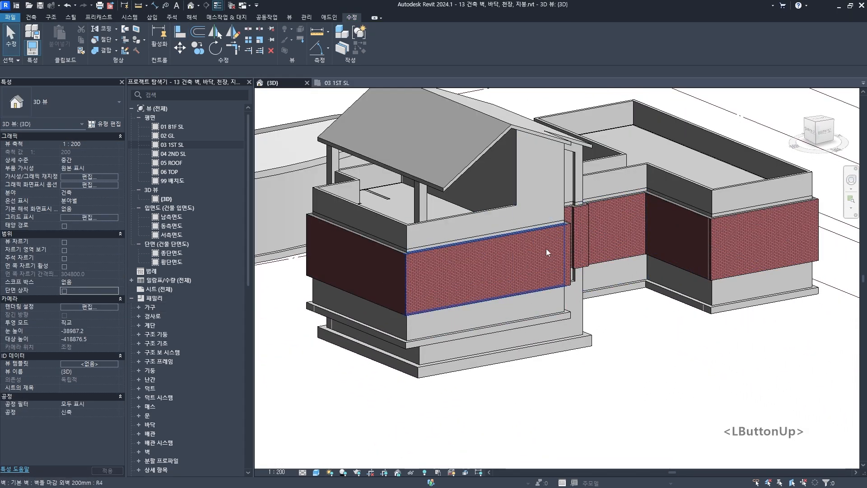
Step: Select the whole chain of connected brick finish walls around the building
scroll(626, 381, down, 4)
shift+middle_drag(668, 374, 593, 226)
scroll(555, 320, up, 5)
key(Tab)
click(573, 283)
scroll(483, 299, up, 3)
scroll(483, 313, up, 1)
Step: Examine the selected brick walls' lower edge against the concrete walls and footings below from several angles
key(ctrl+2)
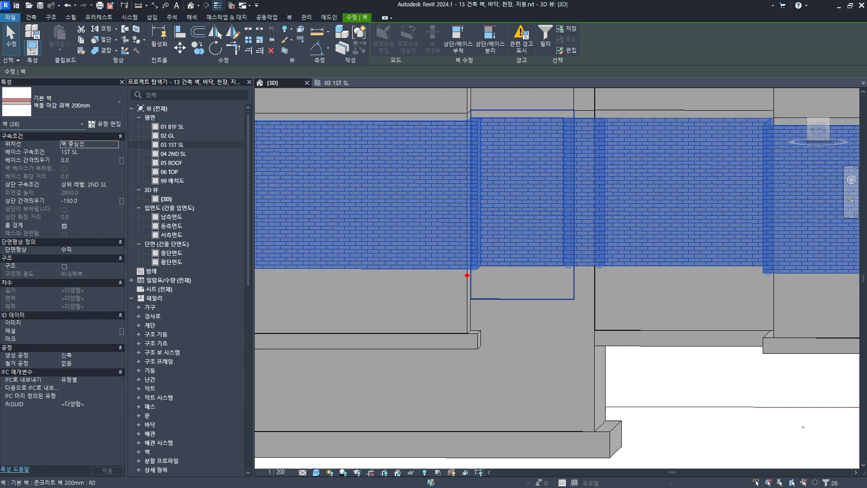
drag(467, 273, 465, 314)
key(Escape)
scroll(481, 321, down, 3)
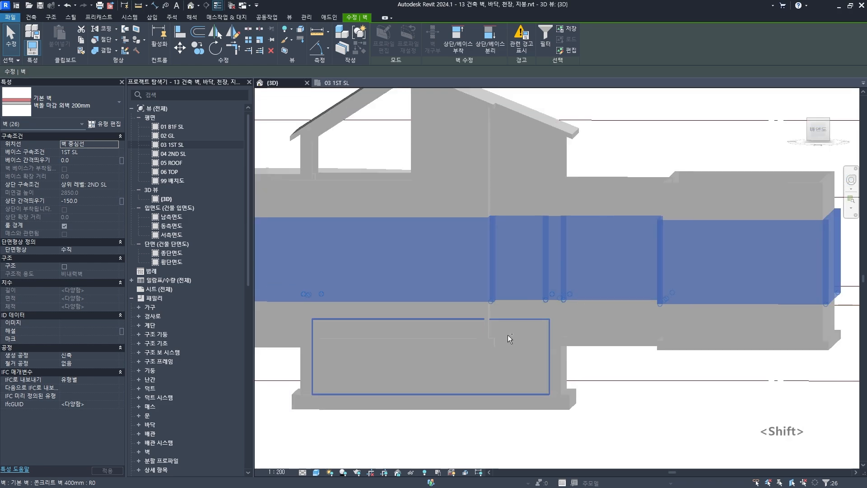
mouse_move(508, 335)
shift+middle_down()
mouse_move(608, 414)
mouse_move(705, 302)
mouse_move(452, 327)
shift+middle_up()
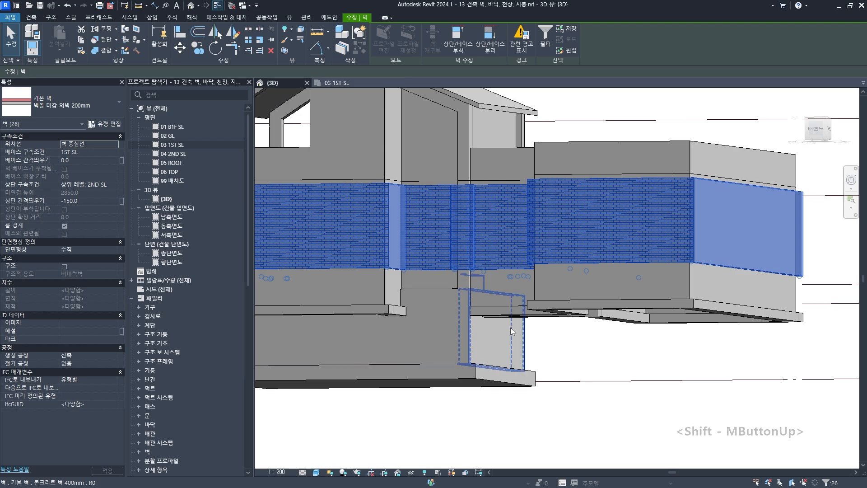
key(ctrl+2)
drag(466, 335, 538, 333)
drag(388, 338, 566, 338)
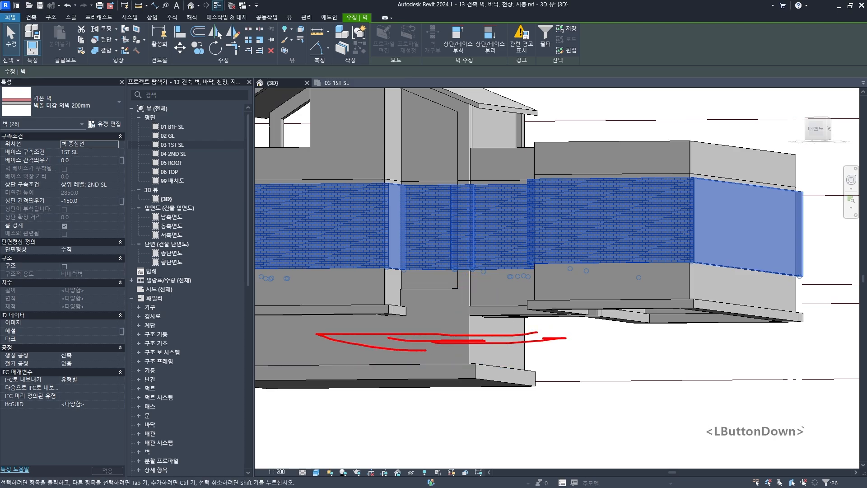
key(Escape)
shift+middle_drag(555, 334, 533, 378)
scroll(548, 335, up, 6)
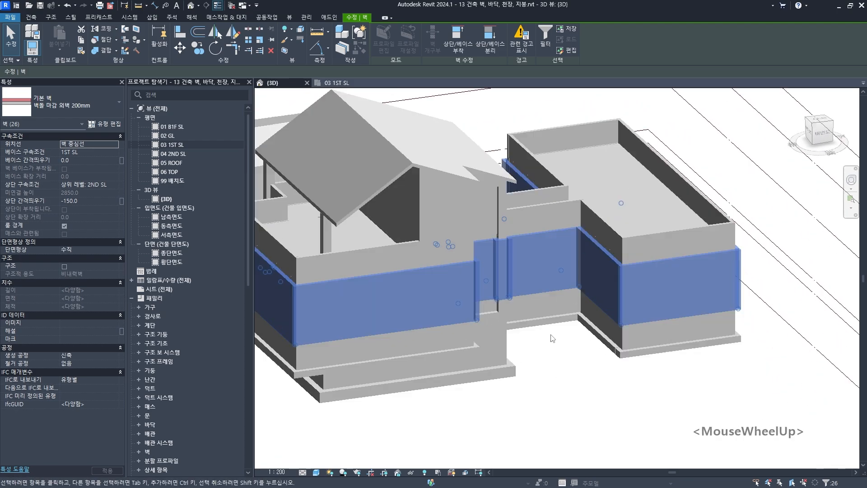
scroll(565, 269, up, 3)
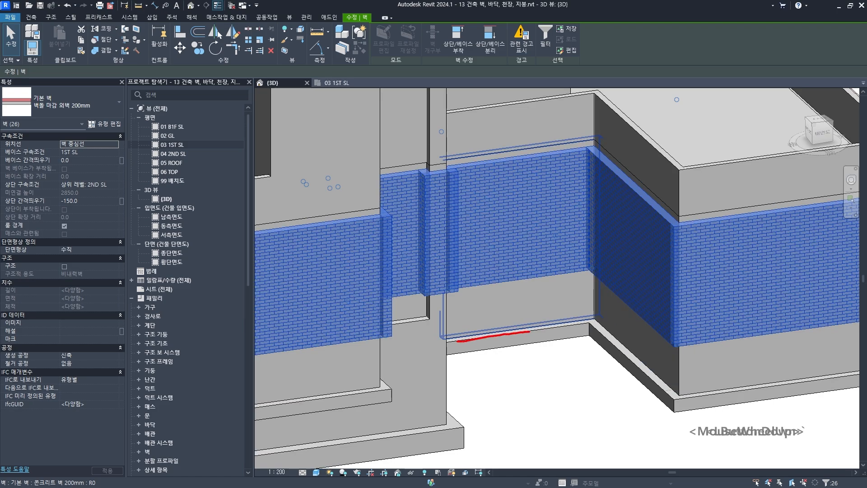
key(Escape)
mouse_move(510, 308)
shift+middle_down()
mouse_move(451, 459)
mouse_move(434, 311)
shift+middle_up()
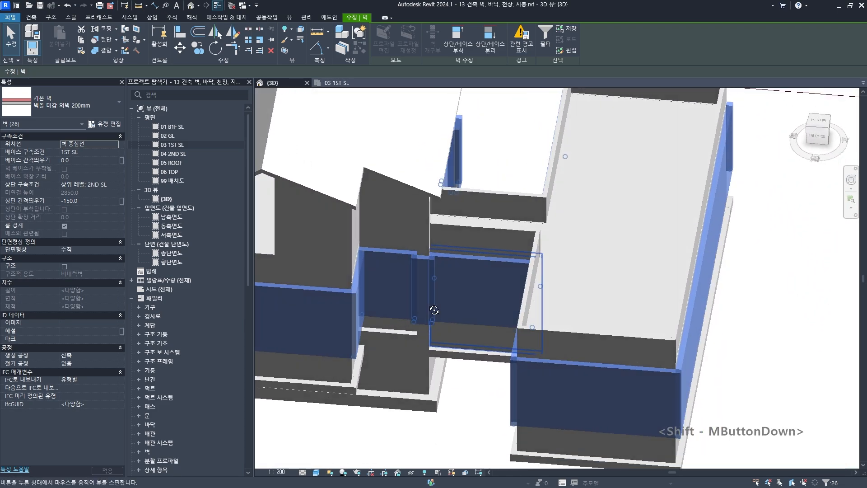
Step: Open the 종단면도 section view and set the selected brick walls' base offset to -1200
double_click(171, 253)
scroll(612, 343, up, 5)
middle_drag(612, 344, 697, 288)
scroll(697, 289, up, 2)
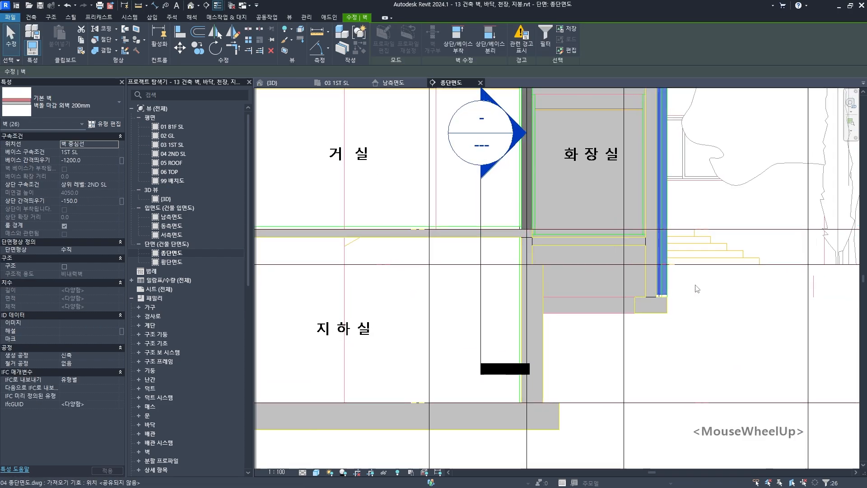
scroll(697, 289, up, 2)
Step: Measure the vertical distance from the 1ST SL level line to the top of the footing beneath the brick finish wall
key(d)
key(i)
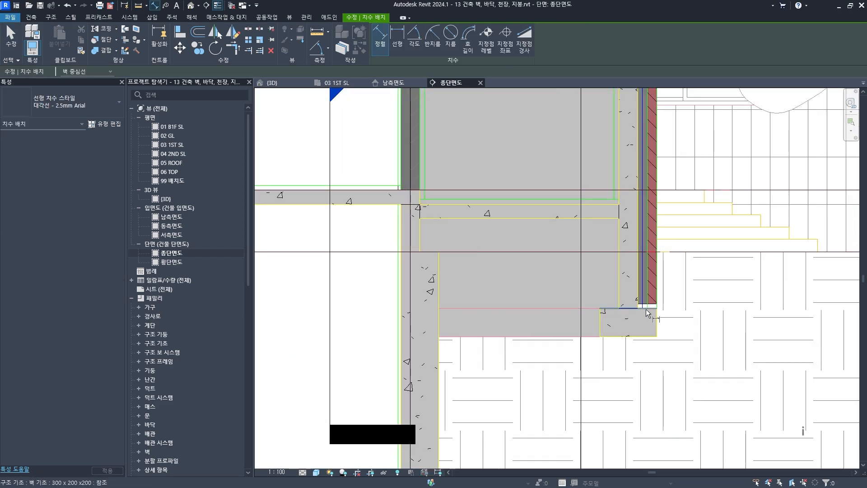
scroll(646, 309, down, 3)
middle_drag(650, 310, 590, 313)
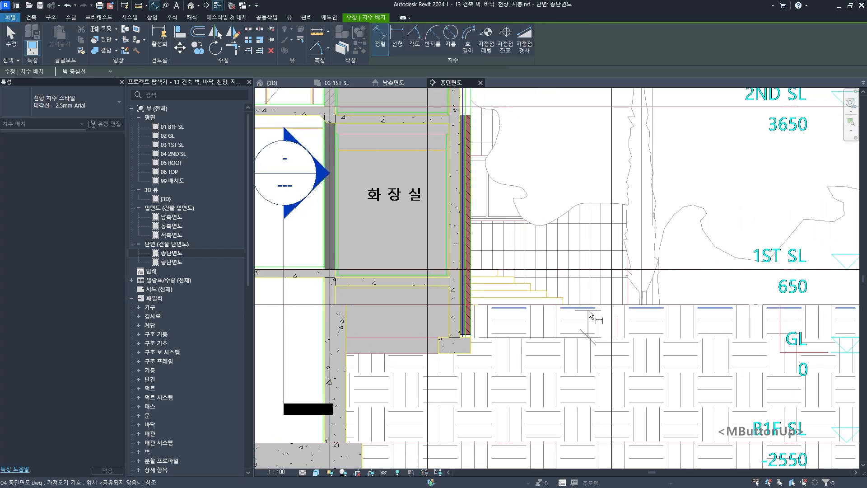
click(716, 268)
click(693, 283)
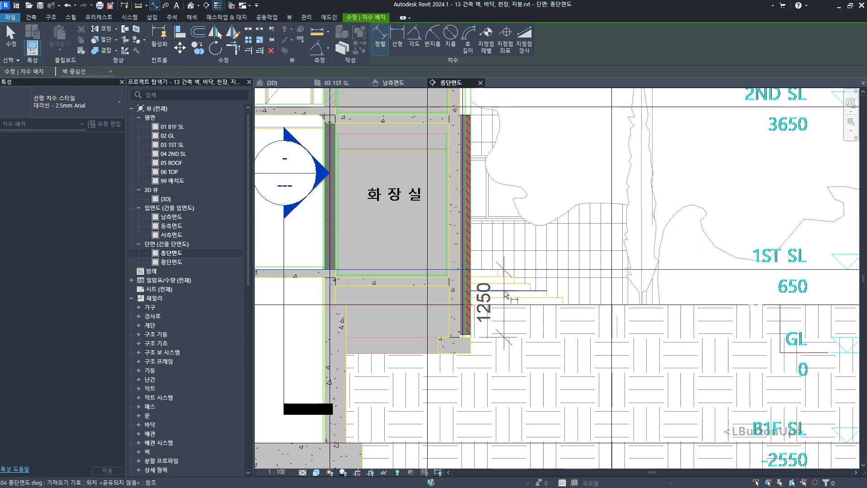
key(Escape)
Step: In the 3D view, select all visible instances of the 200 mm brick finish wall and set their base offset to -1250
key(F2)
scroll(527, 311, down, 6)
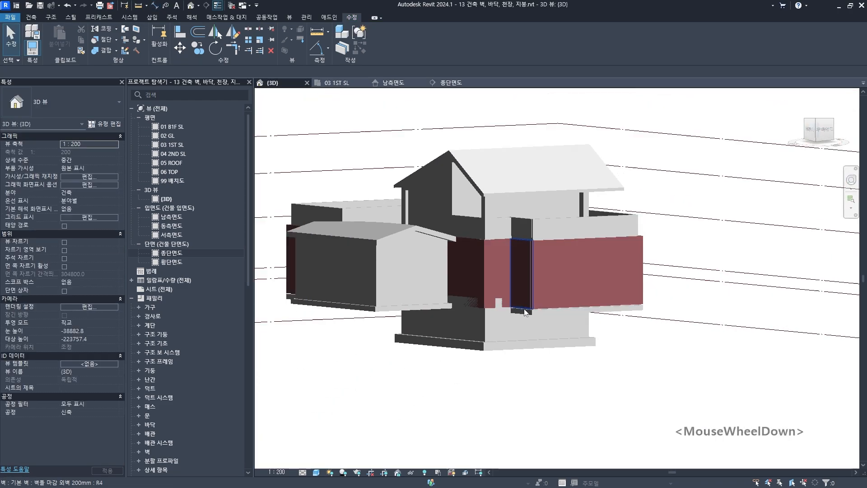
mouse_move(526, 312)
shift+middle_down()
mouse_move(506, 305)
mouse_move(537, 304)
mouse_move(525, 305)
shift+middle_up()
key(Tab)
click(548, 302)
key(Tab)
click(508, 311)
right_click(515, 302)
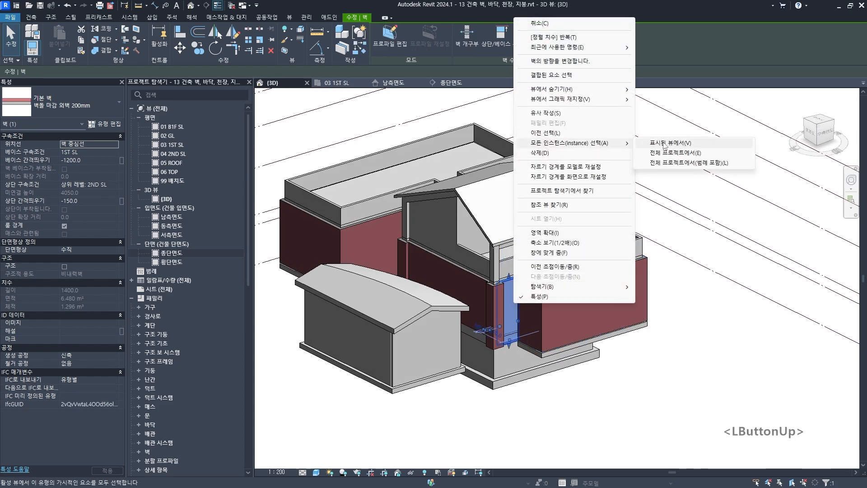
click(664, 143)
shift+middle_drag(664, 143, 247, 279)
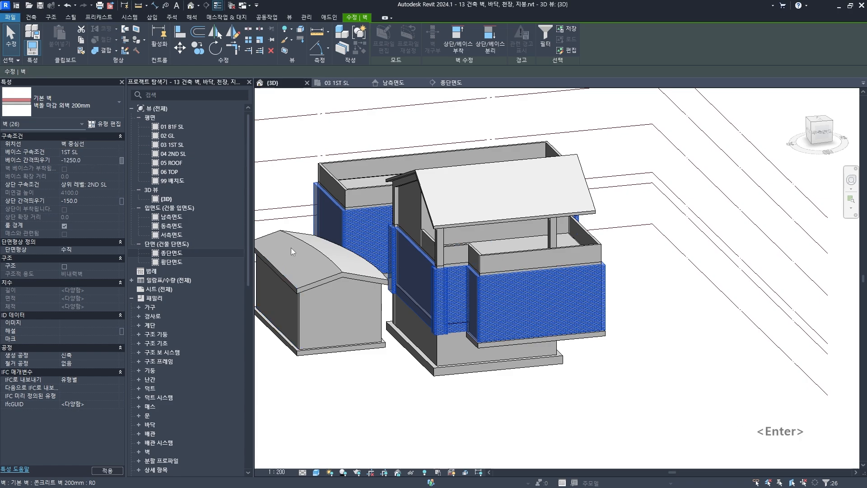
key(Escape)
Step: Raise the bottom of the short recessed brick wall beside the corner pier and align it to the concrete wall's edge
scroll(451, 312, up, 5)
middle_drag(451, 312, 461, 333)
scroll(463, 286, up, 3)
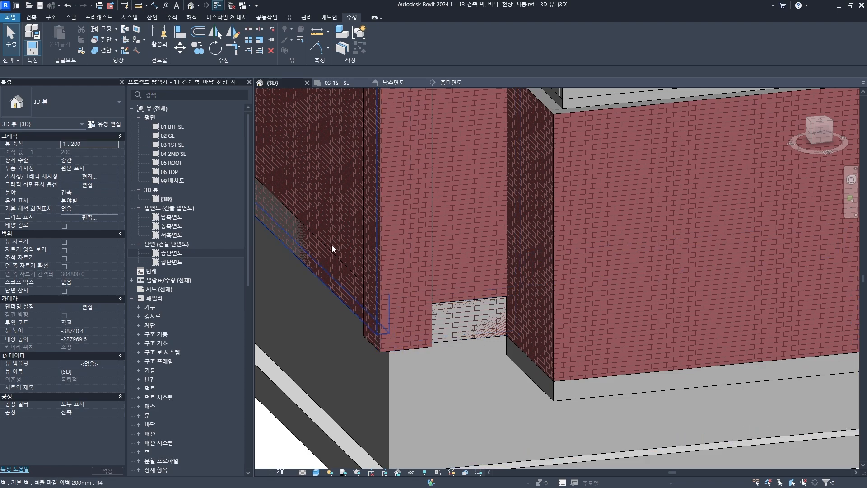
scroll(365, 253, down, 3)
middle_drag(366, 266, 388, 265)
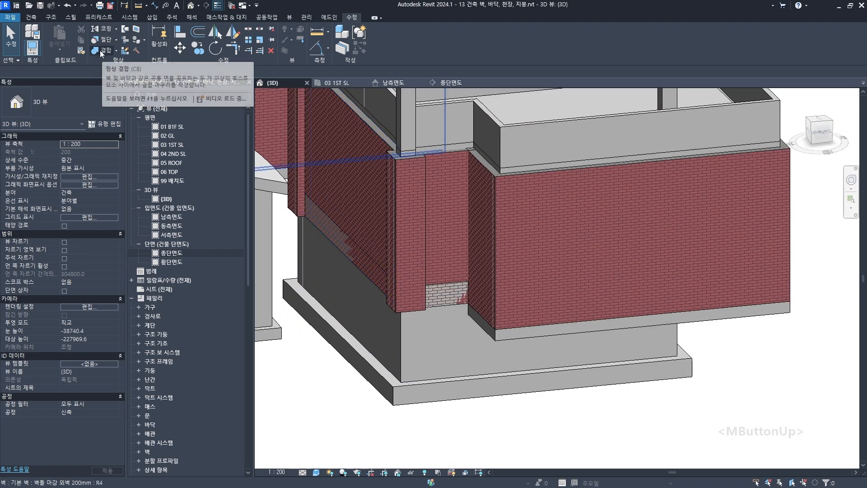
click(454, 248)
scroll(438, 290, up, 5)
scroll(438, 291, up, 1)
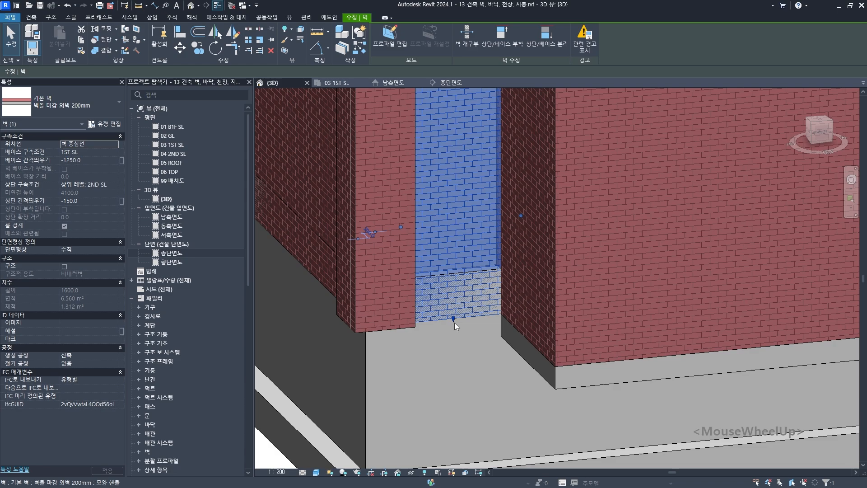
drag(455, 321, 457, 270)
scroll(458, 270, up, 2)
key(a)
key(a)
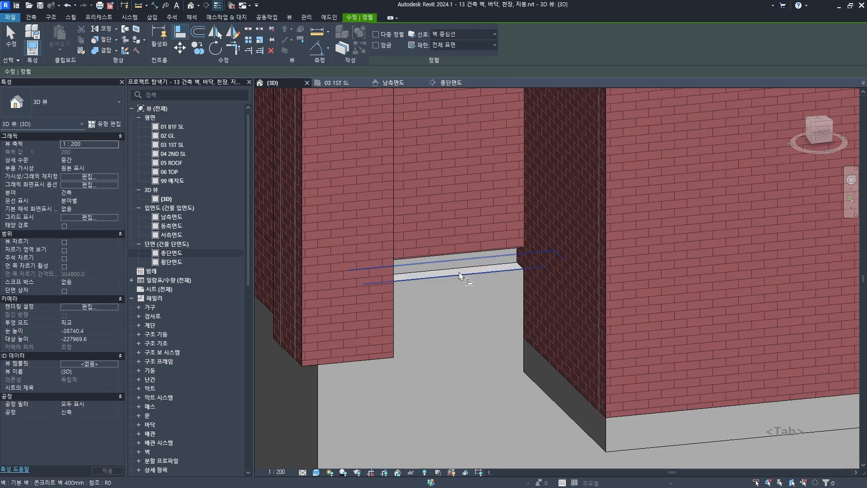
click(459, 272)
click(460, 256)
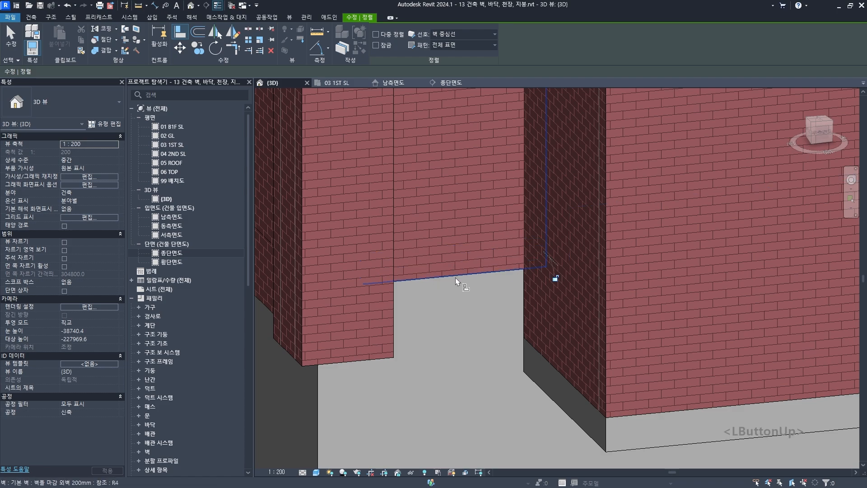
key(Escape)
Step: Join the 400 mm concrete basement wall with the long brick finish wall beside the curved-roof outbuilding
shift+middle_drag(456, 277, 465, 316)
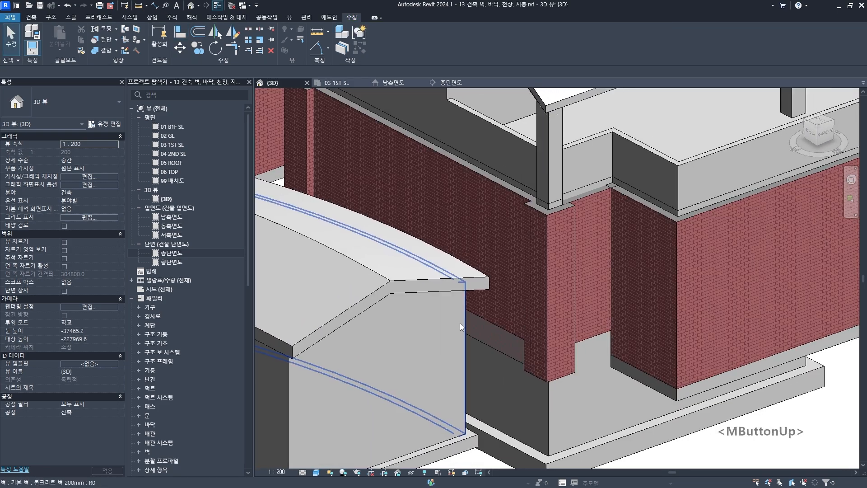
shift+middle_drag(282, 158, 406, 347)
scroll(407, 347, up, 2)
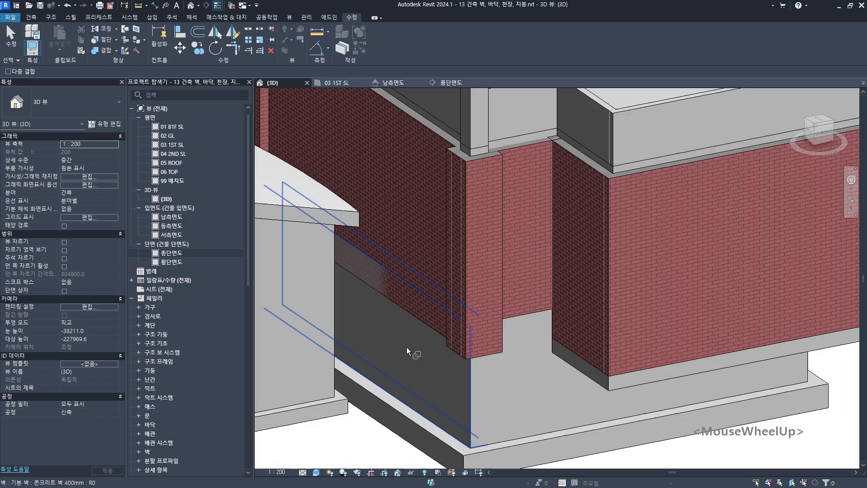
click(406, 347)
click(421, 237)
scroll(531, 366, down, 3)
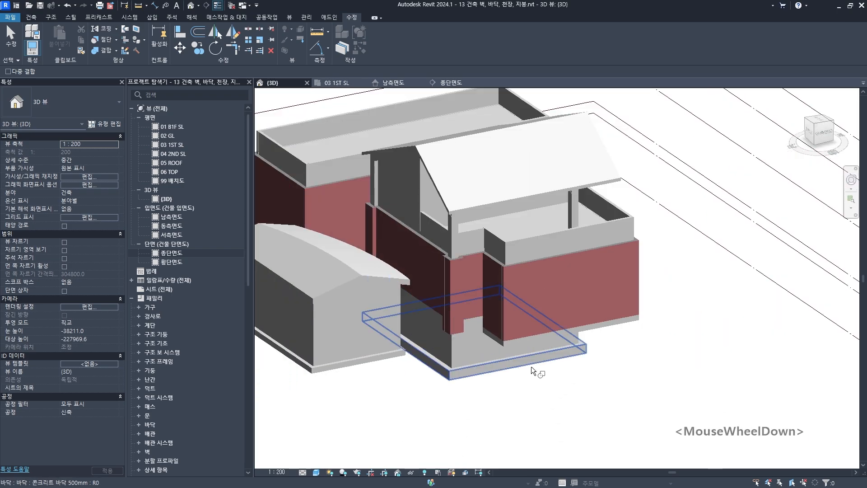
Step: Join the concrete basement wall with the brick finish wall in the recess between the two projecting blocks
shift+middle_drag(531, 367, 548, 312)
scroll(511, 321, up, 2)
scroll(424, 305, up, 2)
middle_drag(424, 305, 476, 328)
scroll(476, 327, up, 1)
click(476, 292)
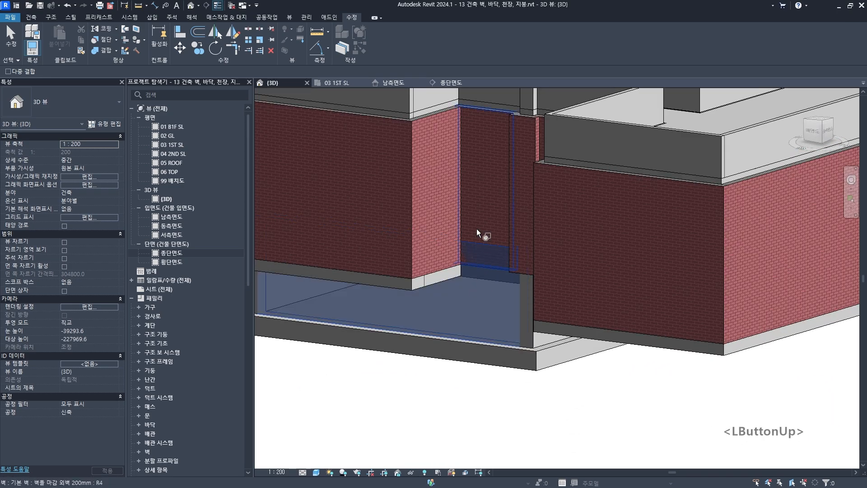
click(477, 229)
Step: Join the remaining concrete basement wall with the overlapping brick finish wall, working from beneath the building, and check the whole model
scroll(485, 264, down, 3)
shift+middle_drag(498, 294, 625, 330)
scroll(624, 329, up, 2)
middle_drag(658, 271, 475, 215)
key(Escape)
scroll(513, 234, up, 2)
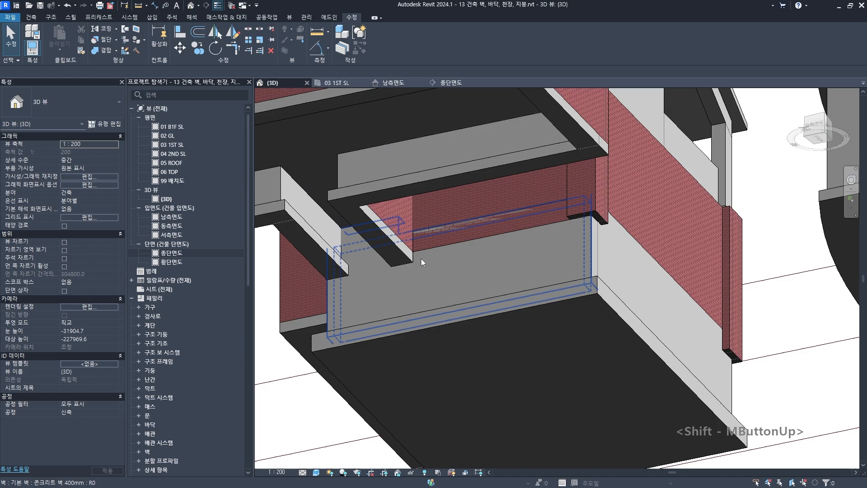
click(521, 258)
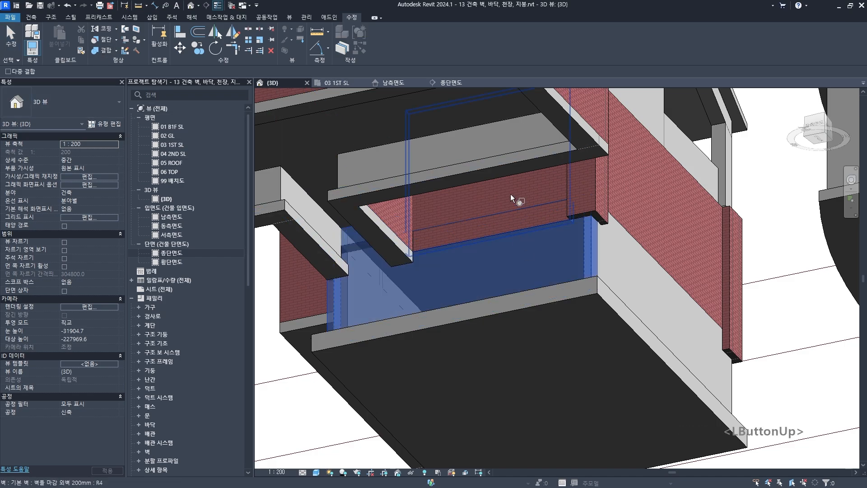
click(510, 193)
shift+middle_drag(529, 244, 451, 285)
middle_drag(451, 285, 631, 310)
key(Escape)
scroll(631, 310, down, 2)
middle_drag(711, 320, 392, 235)
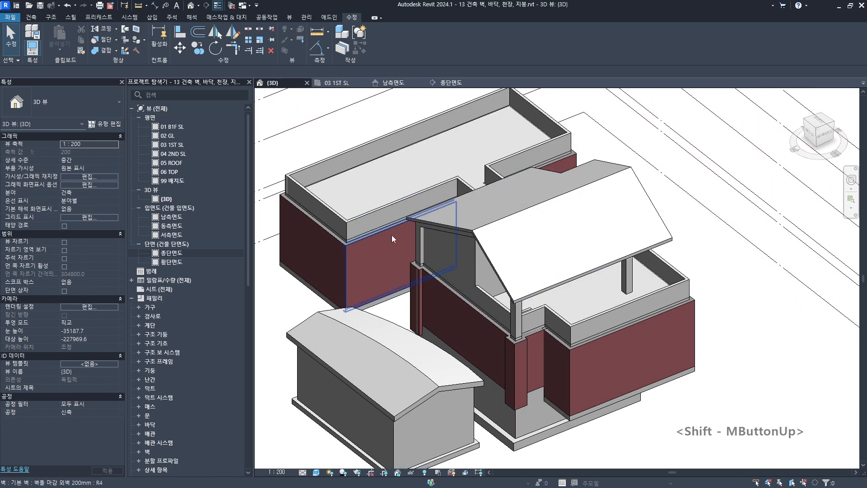
key(Escape)
Step: Open the 04 2ND SL plan and roughly draw chained 벽돌 마감 외벽 200mm walls along the north side from the west wing to the bathroom
double_click(184, 154)
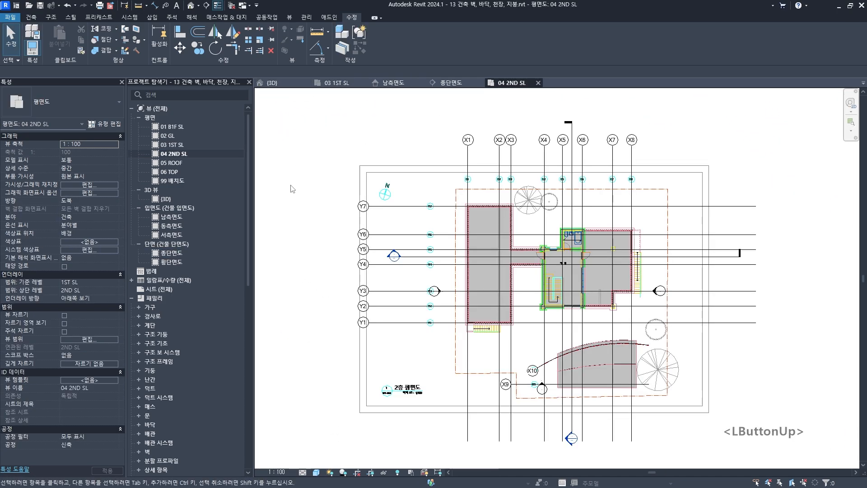
middle_drag(468, 205, 351, 186)
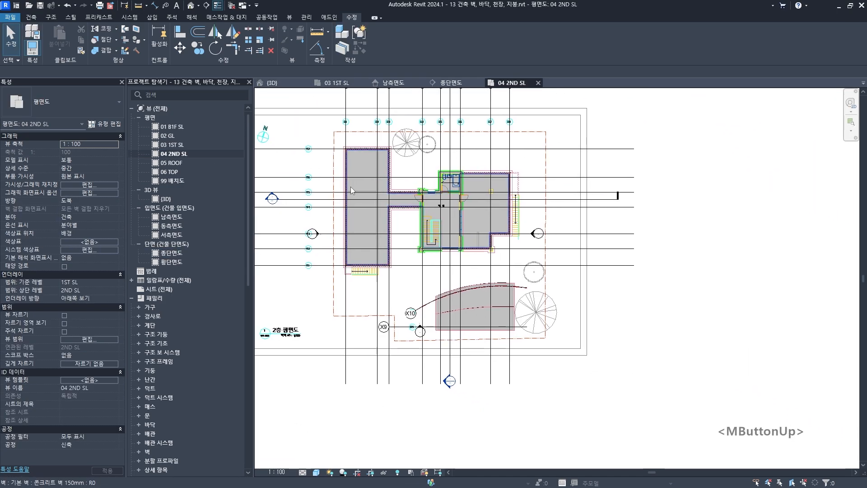
click(31, 17)
click(33, 34)
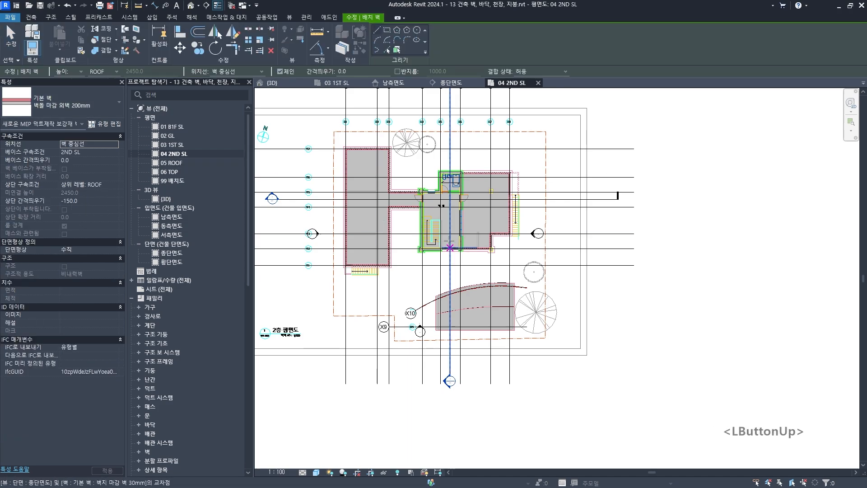
scroll(372, 164, up, 4)
scroll(372, 165, up, 2)
middle_drag(358, 166, 345, 159)
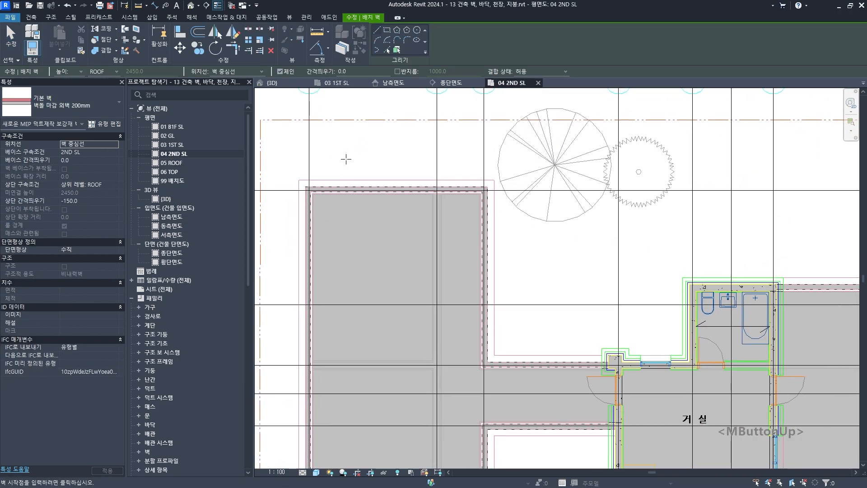
click(296, 152)
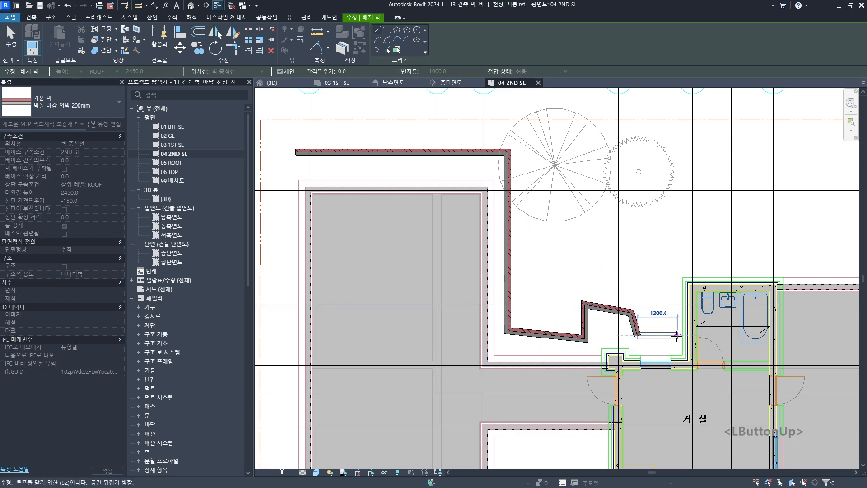
click(676, 261)
scroll(677, 261, down, 2)
middle_drag(676, 261, 494, 251)
scroll(494, 251, up, 1)
middle_drag(597, 215, 594, 206)
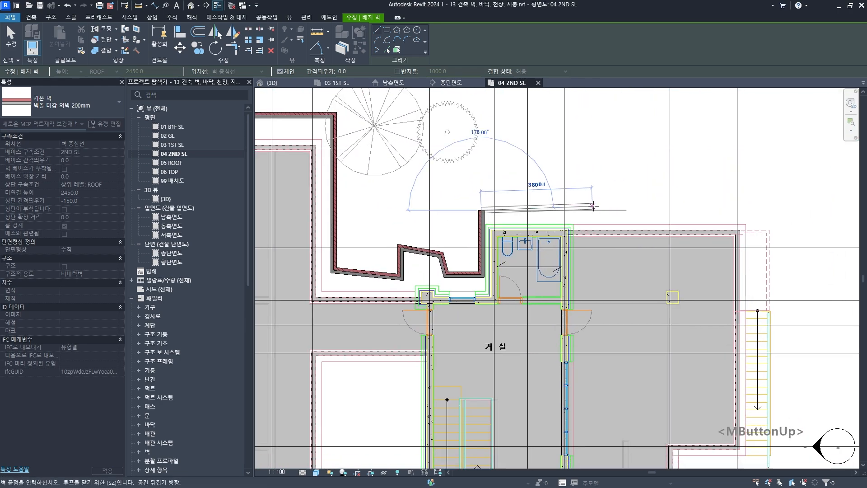
Step: Continue the rough brick wall chain down the living room's east side, along the south and around the west wing, closing the loop
scroll(599, 308, down, 1)
middle_drag(599, 308, 576, 243)
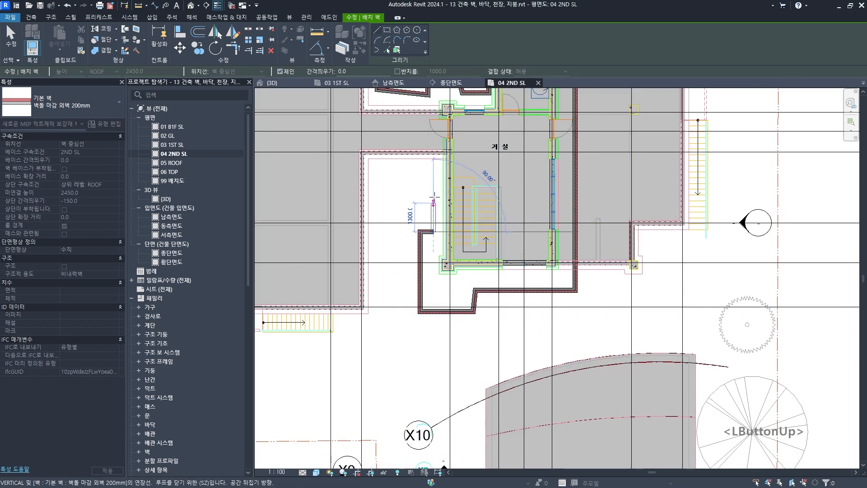
click(385, 333)
middle_drag(317, 334, 610, 325)
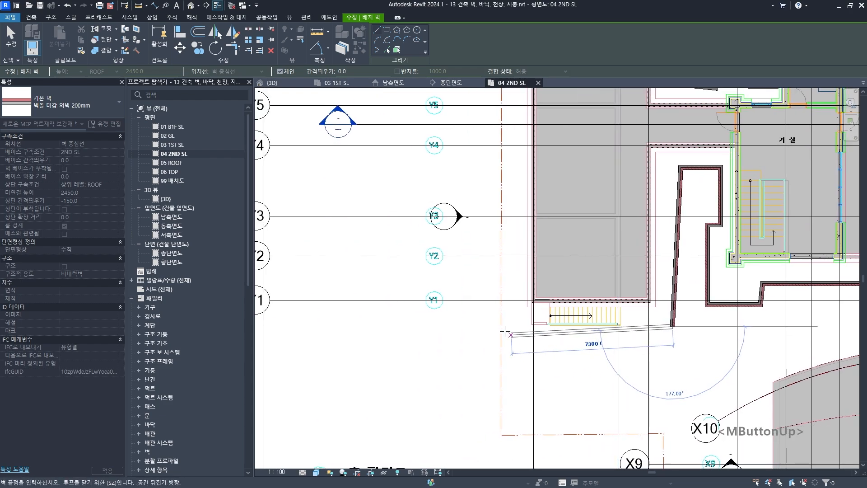
click(489, 323)
scroll(493, 271, down, 5)
scroll(495, 190, up, 1)
scroll(495, 176, up, 1)
click(509, 121)
scroll(588, 172, down, 2)
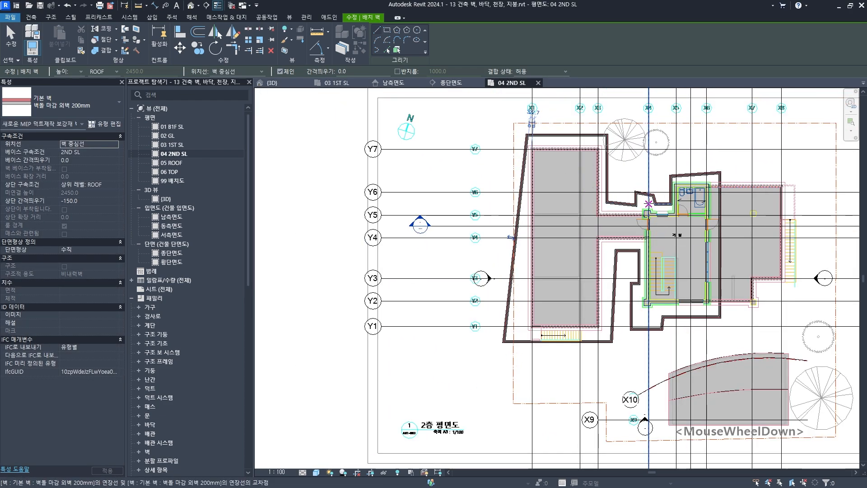
Step: Roughly draw a second chain of 200 mm brick finish walls around the east block's north, east and south sides, passing outside its corner column
middle_drag(779, 190, 465, 199)
scroll(457, 199, up, 2)
middle_drag(324, 181, 401, 178)
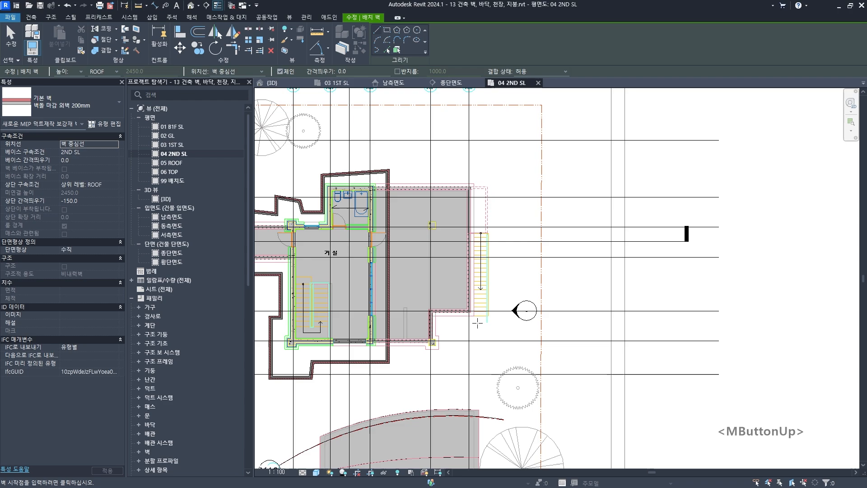
scroll(422, 170, up, 3)
click(397, 180)
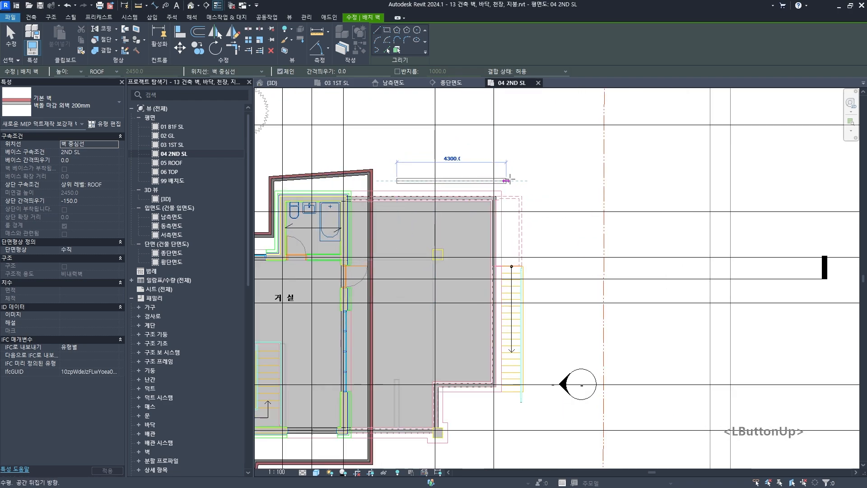
click(522, 180)
middle_drag(529, 358, 535, 250)
click(533, 283)
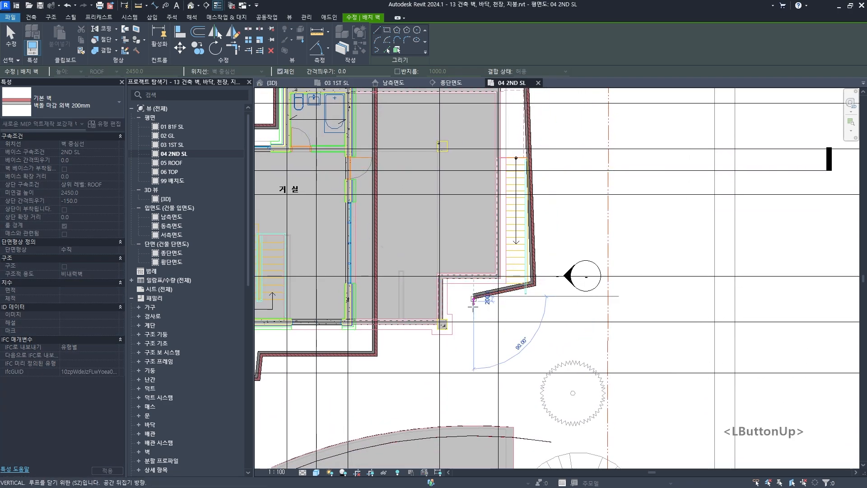
click(507, 364)
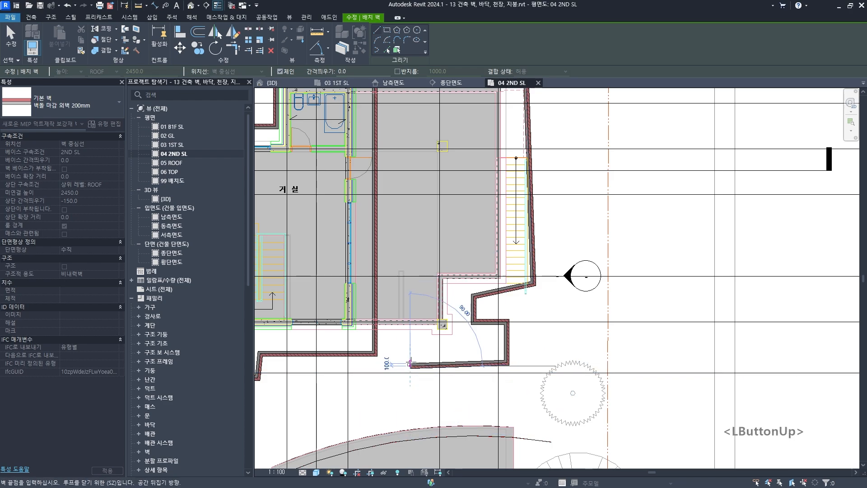
key(Escape)
key(Escape)
Step: End the wall chain, switch to the 3D view and set all nine east-block brick walls to an unconnected height of 1100
scroll(388, 343, down, 5)
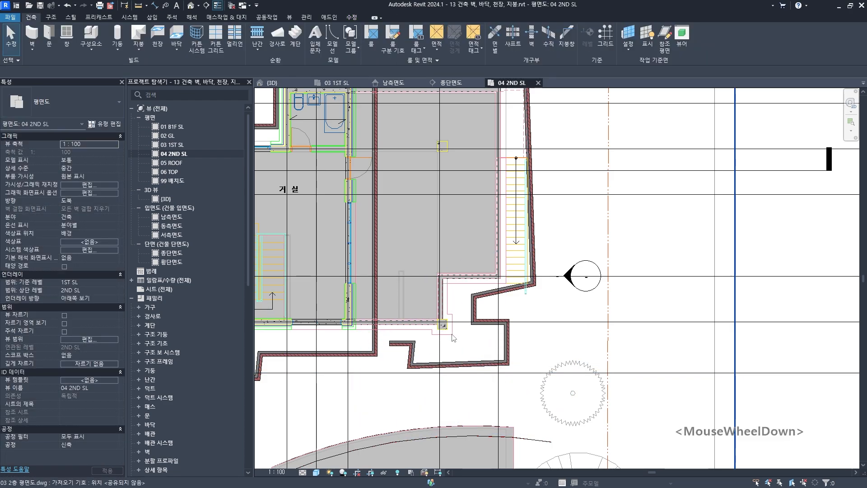
middle_drag(402, 336, 740, 268)
key(F2)
scroll(549, 333, up, 3)
key(Tab)
click(550, 326)
scroll(740, 267, up, 3)
scroll(740, 267, up, 2)
click(740, 267)
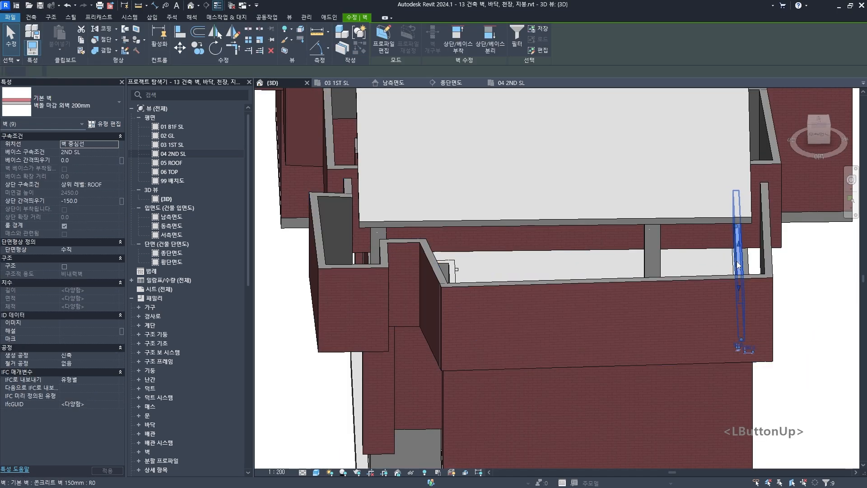
scroll(522, 306, down, 3)
shift+middle_drag(523, 306, 619, 346)
key(Tab)
click(623, 351)
scroll(624, 351, down, 3)
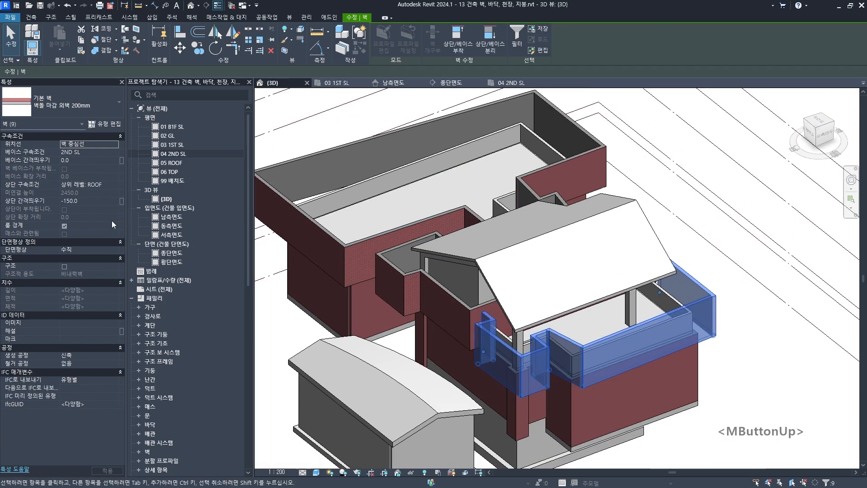
click(103, 182)
click(112, 185)
scroll(83, 196, up, 1)
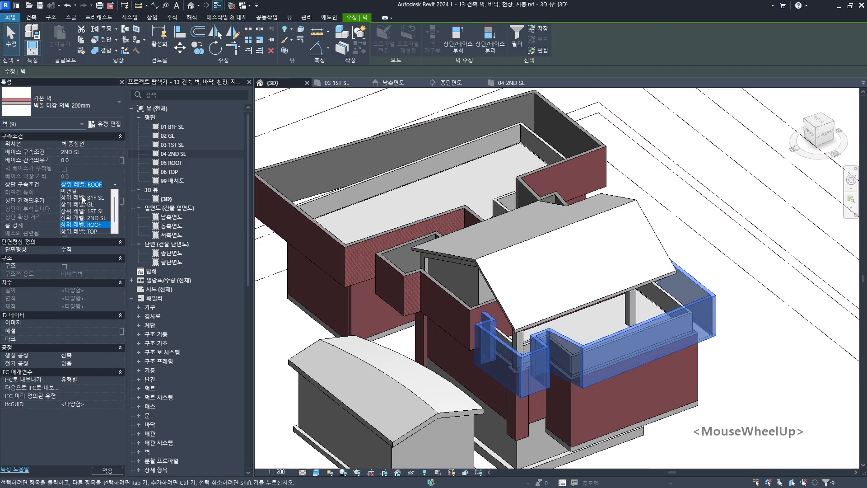
click(80, 191)
click(87, 192)
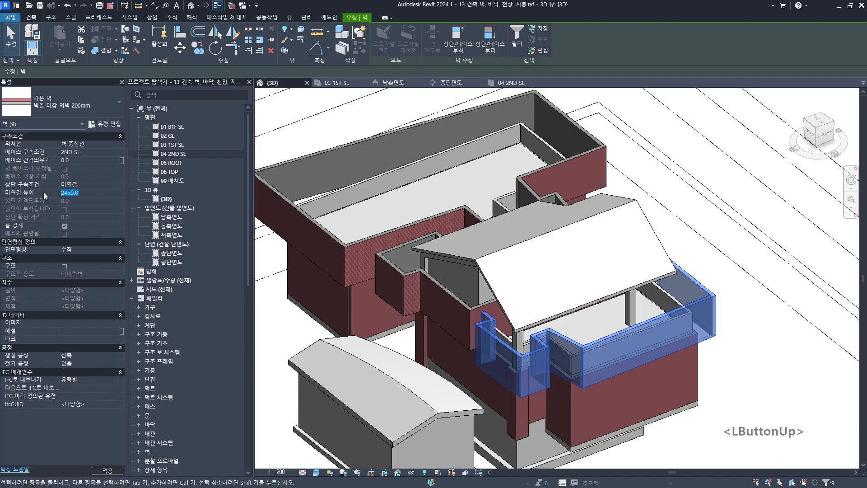
text(1100)
key(Return)
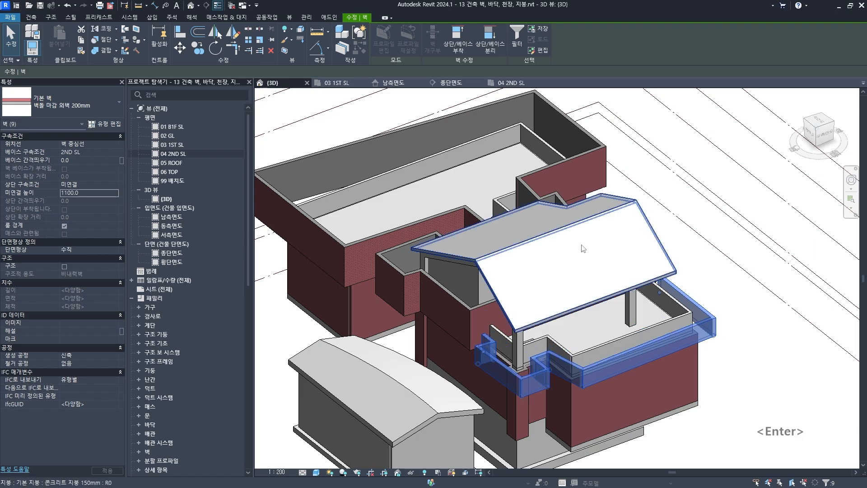
key(Escape)
Step: Set the seven brick walls around the west wing to unconnected, with the same height as the east-block parapet walls
scroll(487, 329, up, 5)
scroll(459, 314, down, 5)
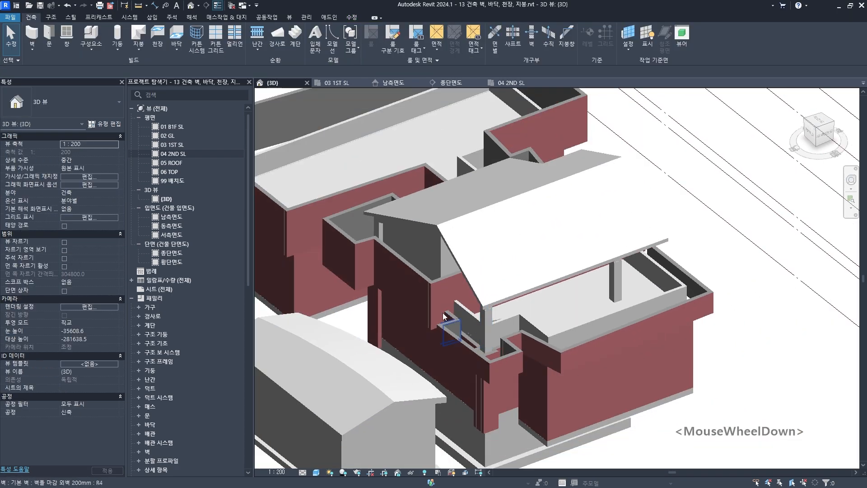
shift+middle_drag(459, 314, 559, 261)
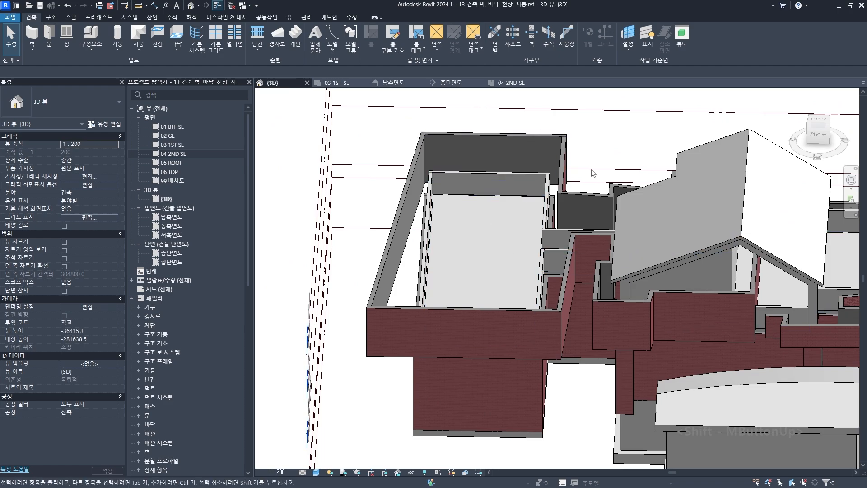
shift+middle_drag(593, 173, 636, 256)
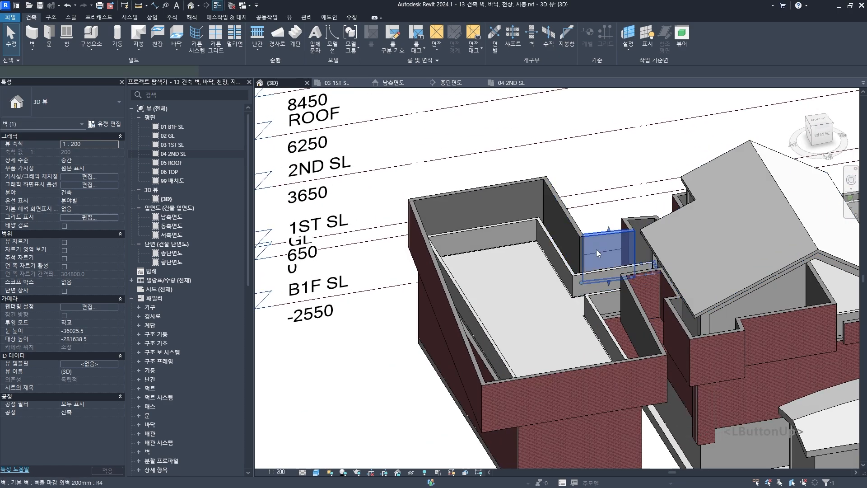
ctrl+click(562, 226)
ctrl+click(446, 240)
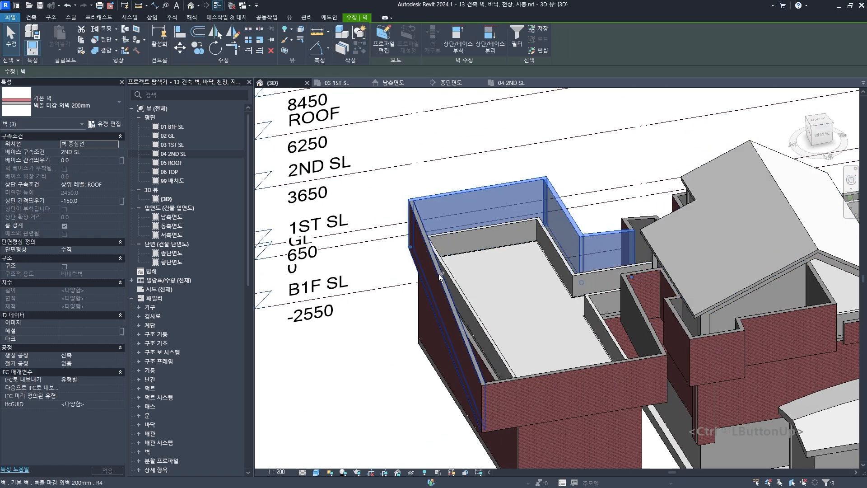
ctrl+click(665, 324)
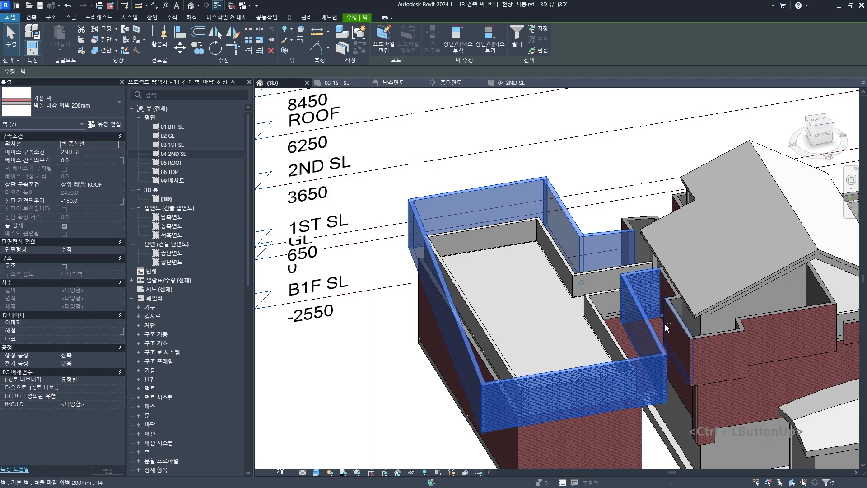
shift+middle_drag(665, 324, 606, 311)
click(114, 183)
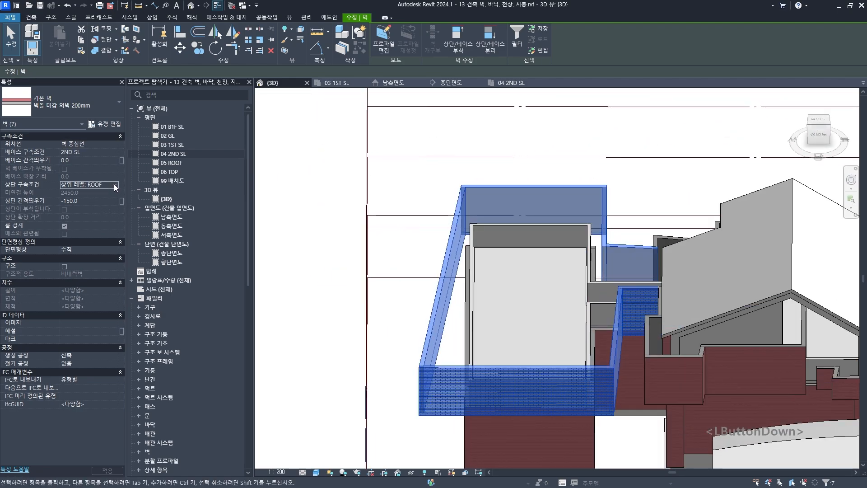
click(87, 191)
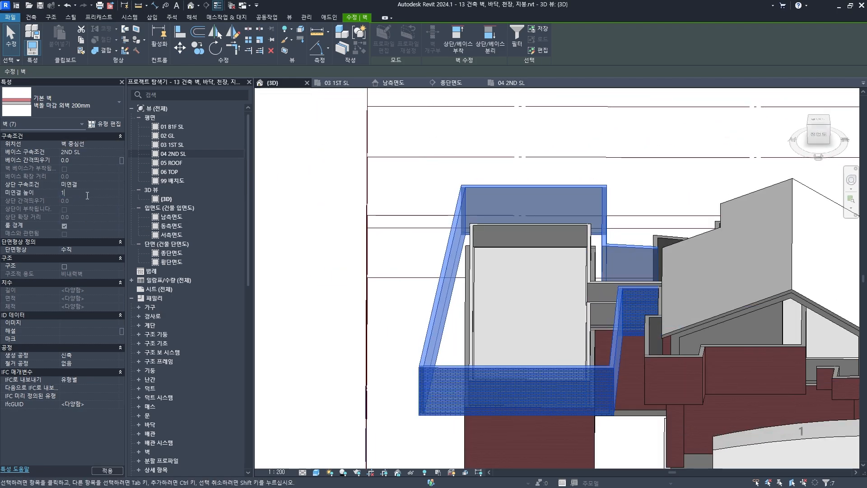
key(Escape)
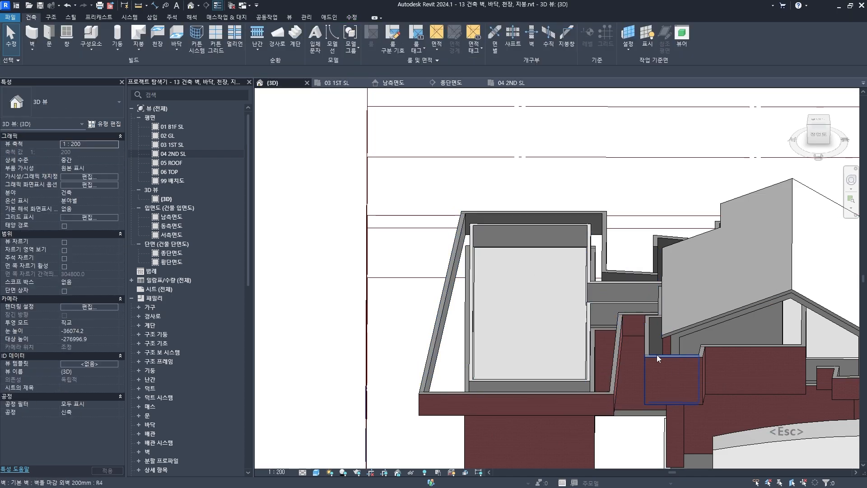
Step: Examine from several angles how the second-floor brick walls meet the gable roof and the west wing
shift+middle_drag(657, 354, 602, 235)
scroll(661, 293, up, 1)
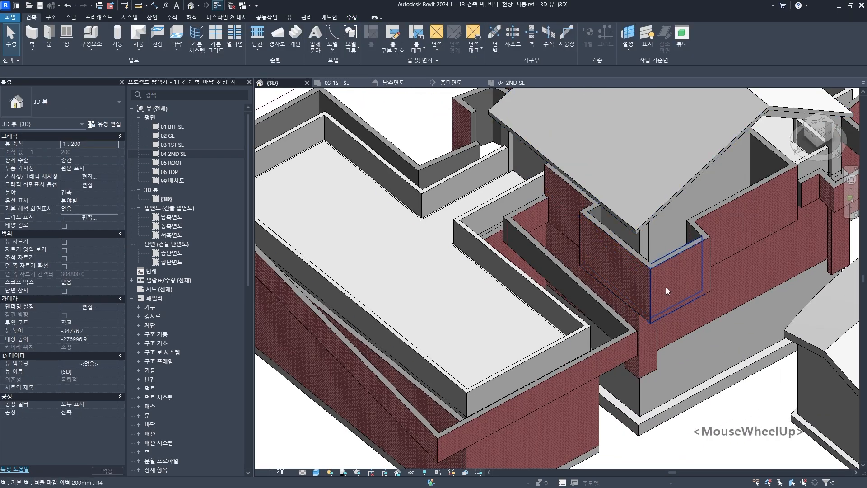
shift+middle_drag(666, 286, 557, 129)
click(748, 150)
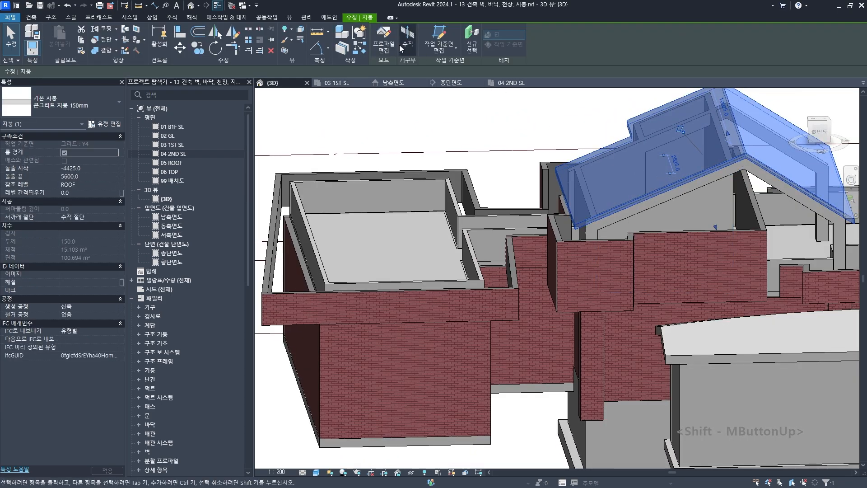
click(676, 260)
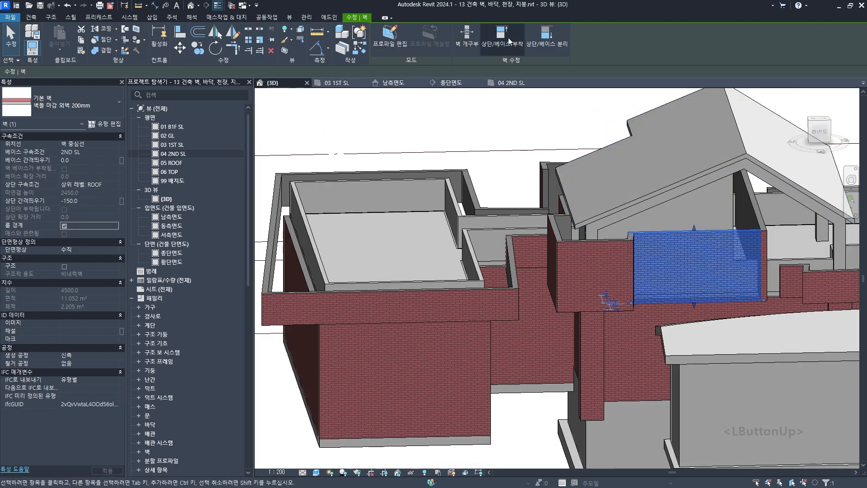
key(Escape)
shift+middle_drag(640, 221, 547, 356)
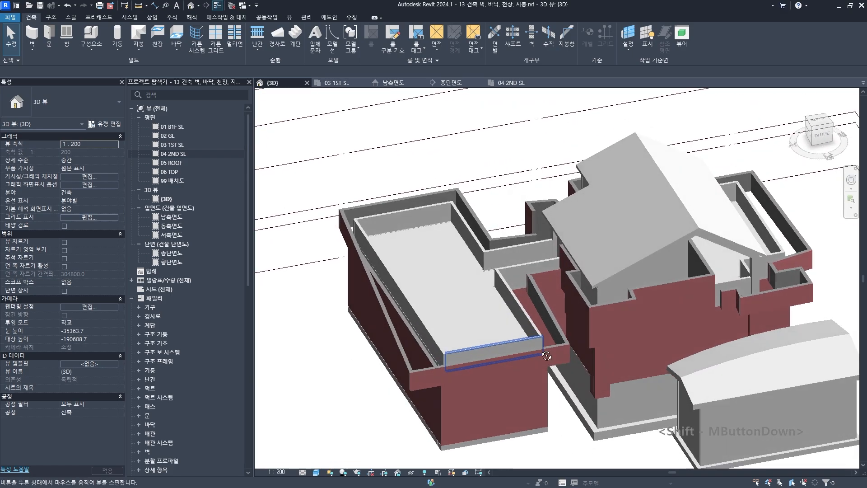
scroll(510, 242, up, 2)
shift+middle_drag(510, 246, 571, 267)
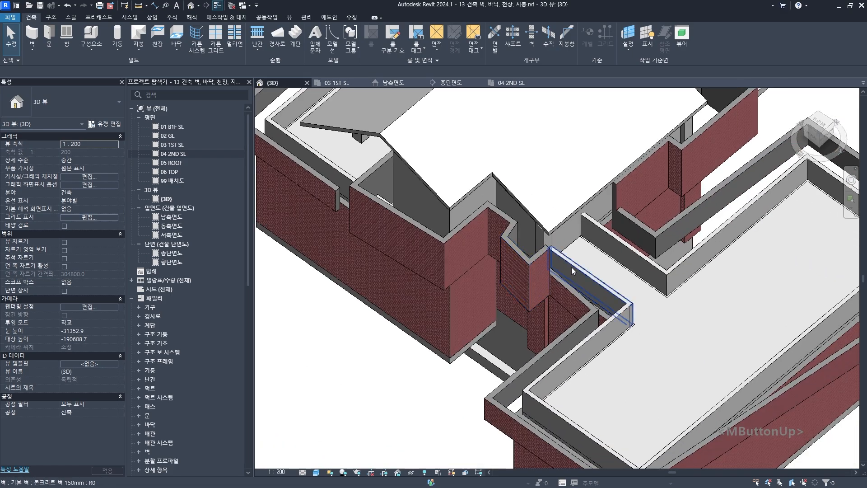
Step: Align the second-floor brick walls with the concrete parapet faces where the west wing meets the connecting passage
scroll(571, 267, up, 2)
key(a)
key(l)
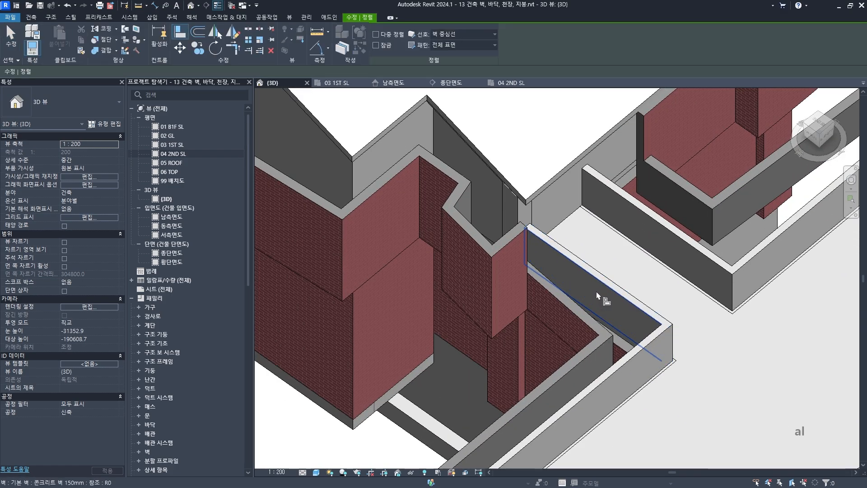
click(598, 297)
click(585, 311)
shift+middle_drag(585, 312, 520, 284)
scroll(654, 294, up, 3)
click(647, 300)
click(626, 286)
scroll(626, 286, down, 2)
shift+middle_drag(626, 286, 572, 263)
scroll(536, 229, up, 2)
scroll(723, 288, down, 3)
scroll(573, 264, up, 3)
Step: Cancel the current alignment pick and temporarily hide the concrete gable roof over the main block
click(687, 212)
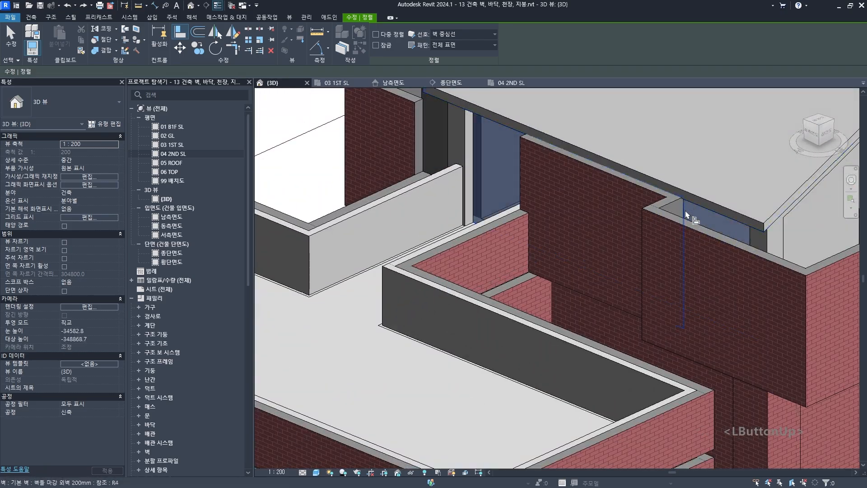
key(Escape)
key(Escape)
click(833, 267)
key(h)
key(h)
Step: Align the brick walls of the small projection beside the passage with the adjoining concrete wall and column faces
key(a)
key(l)
click(644, 318)
scroll(689, 221, up, 2)
shift+middle_drag(644, 318, 576, 266)
scroll(572, 163, up, 2)
click(571, 164)
scroll(572, 163, down, 2)
click(571, 236)
shift+middle_drag(570, 236, 601, 291)
scroll(615, 273, up, 2)
click(616, 273)
click(584, 284)
click(600, 290)
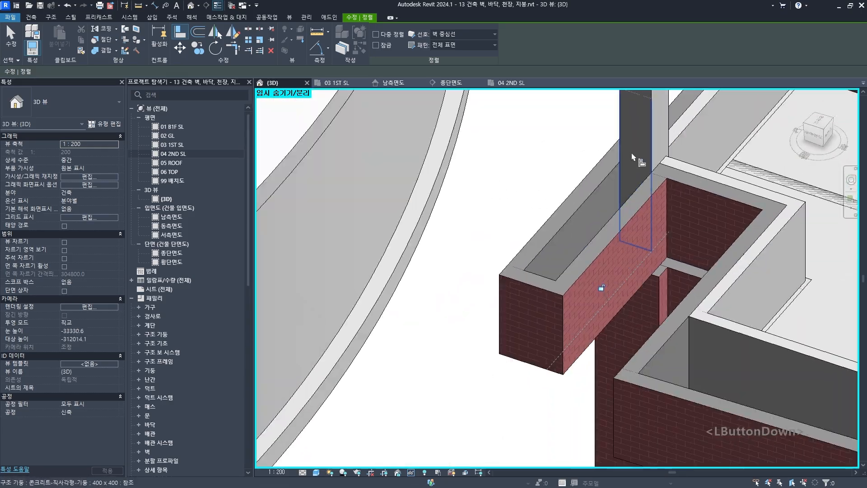
Step: Align the projection's remaining brick wall with the adjoining concrete, undoing the wrong wall pick and picking the target again
scroll(650, 237, down, 3)
scroll(639, 244, up, 3)
shift+middle_drag(639, 245, 514, 294)
scroll(367, 175, down, 3)
scroll(600, 212, up, 3)
click(600, 212)
click(495, 284)
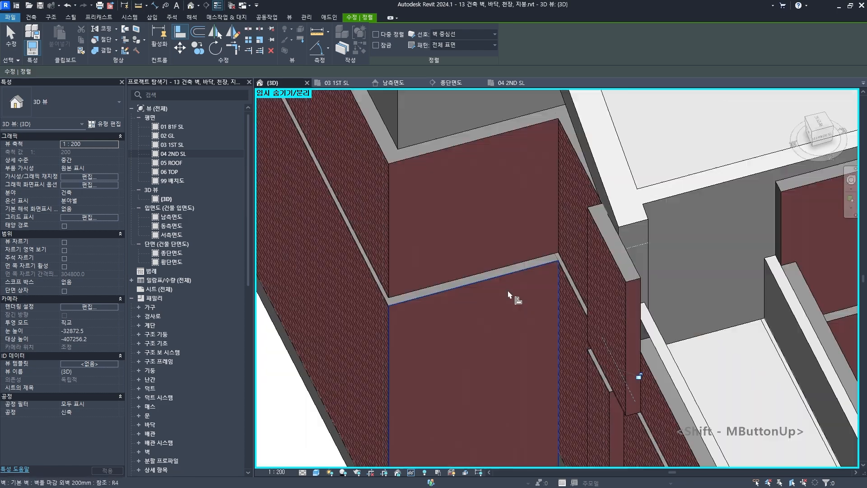
key(ctrl+z)
click(608, 275)
scroll(742, 255, up, 5)
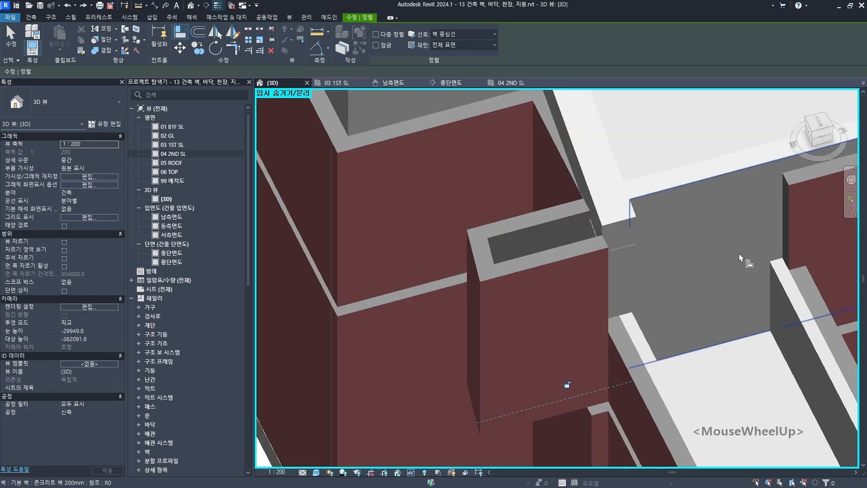
Step: Stretch the end of the projection's short brick wall past the concrete column and the passage parapet
shift+middle_drag(573, 286, 502, 282)
scroll(501, 285, up, 1)
scroll(491, 317, down, 2)
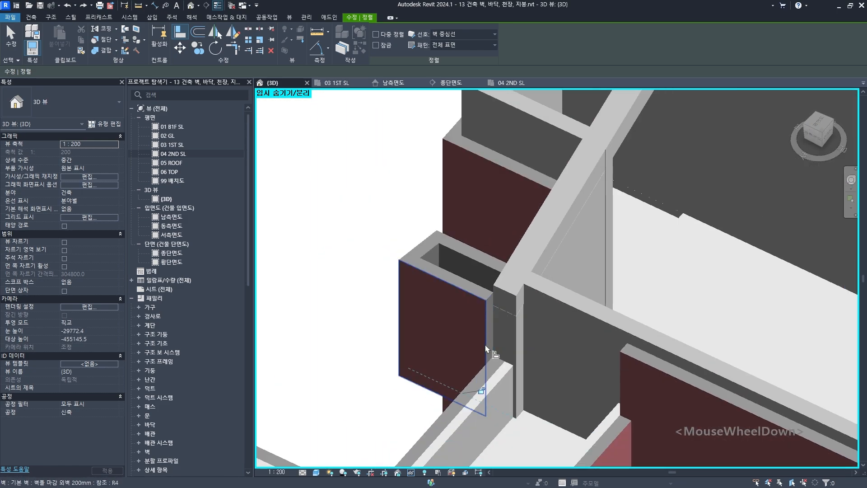
middle_drag(486, 348, 484, 284)
key(Escape)
key(Escape)
click(462, 272)
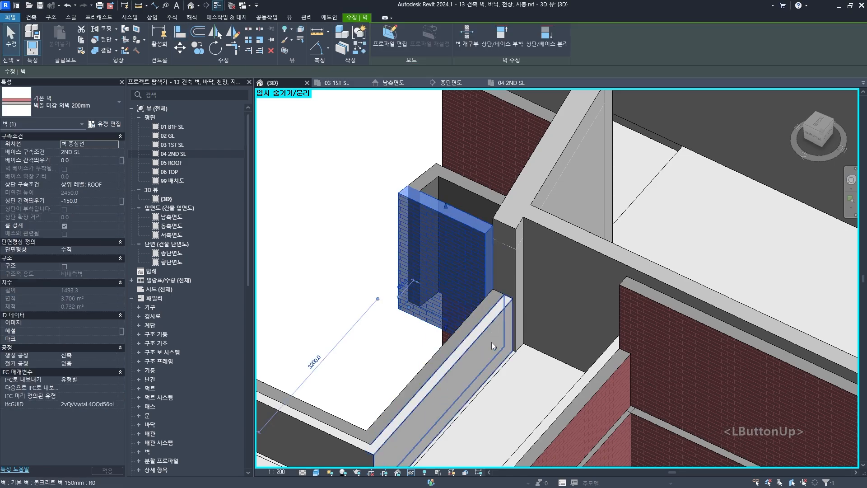
drag(492, 343, 526, 365)
key(Escape)
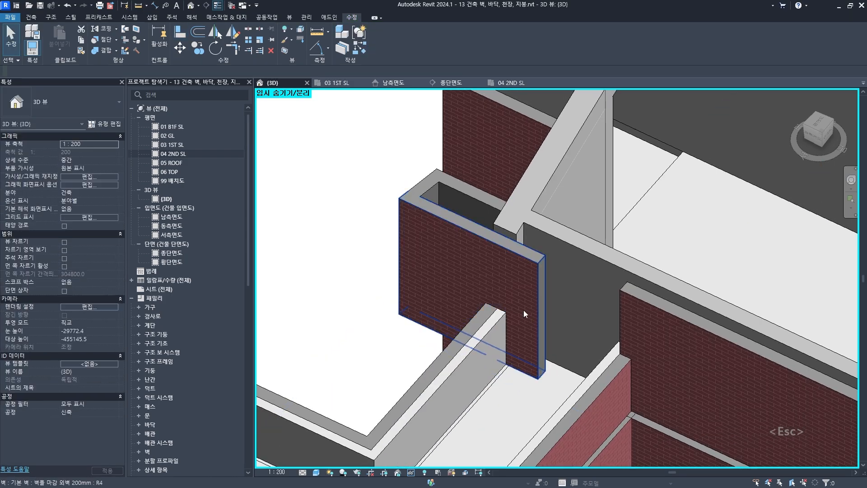
Step: Align the projection's end brick wall with the face of the 400 x 400 concrete column
shift+middle_drag(482, 287, 659, 300)
scroll(457, 199, up, 3)
key(a)
key(l)
click(461, 217)
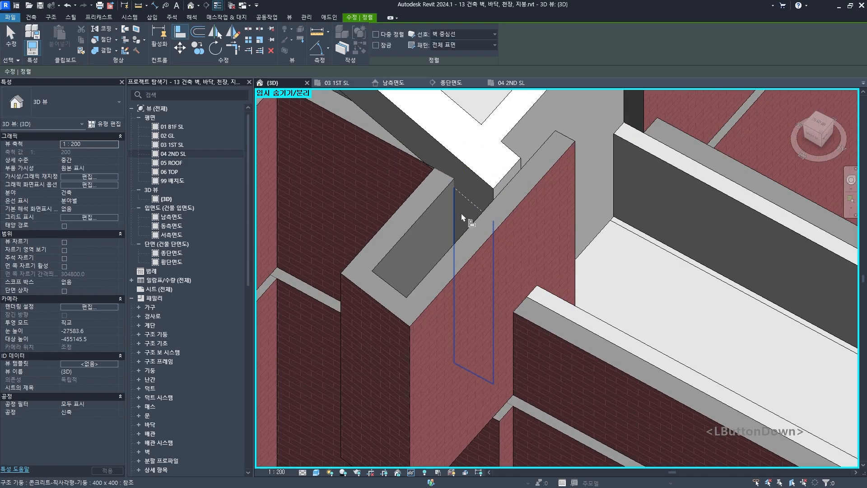
shift+middle_drag(434, 286, 512, 320)
key(Escape)
scroll(514, 224, up, 1)
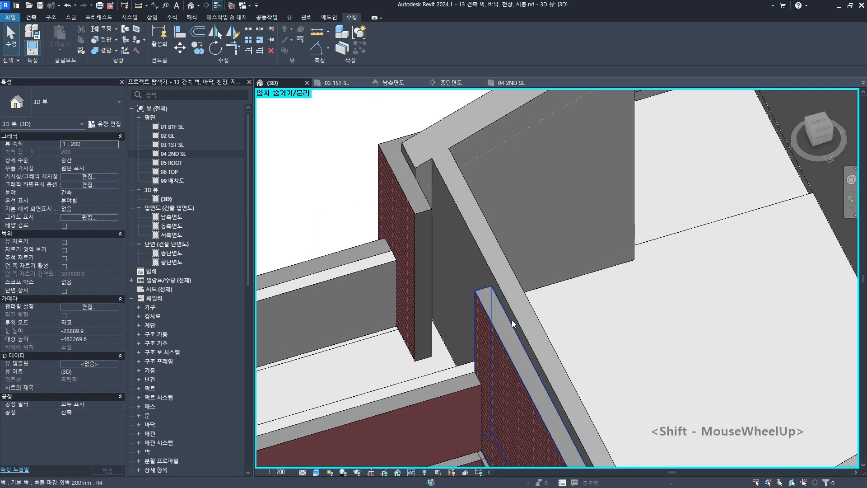
Step: Open the 04 2ND SL plan and draw a short 벽돌 마감 외벽 200mm wall just below the brick wall end at the living room's west door
double_click(185, 156)
scroll(452, 226, down, 2)
scroll(480, 231, up, 4)
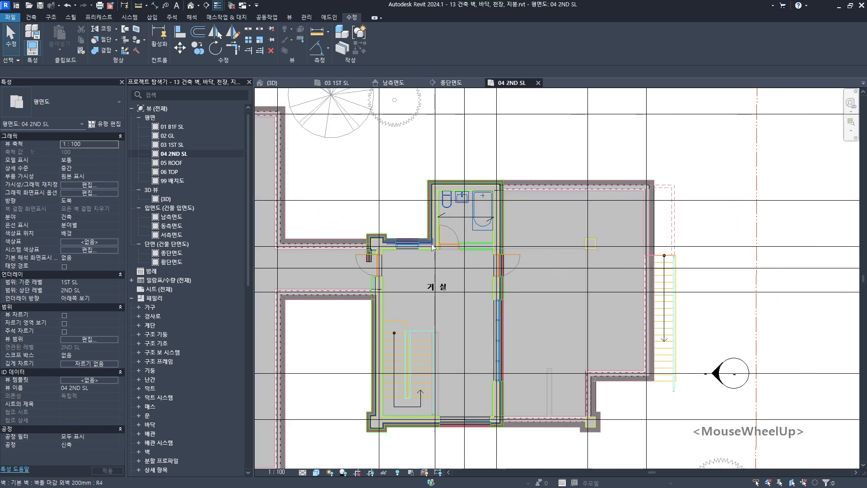
middle_drag(433, 247, 457, 228)
scroll(457, 228, up, 5)
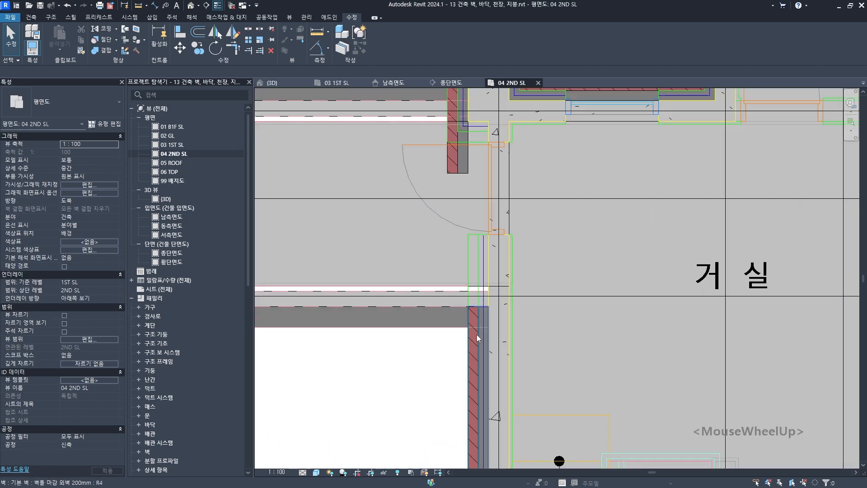
click(477, 338)
middle_drag(476, 278, 479, 344)
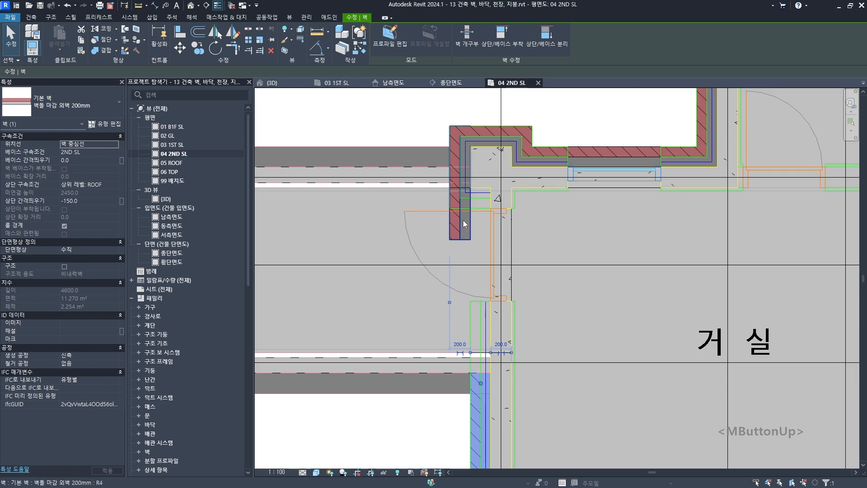
click(453, 197)
click(31, 17)
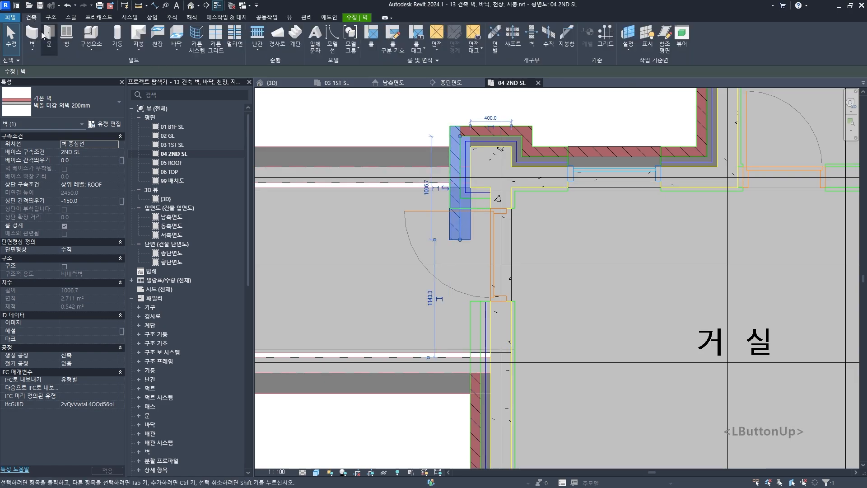
click(33, 36)
scroll(459, 260, up, 3)
click(459, 259)
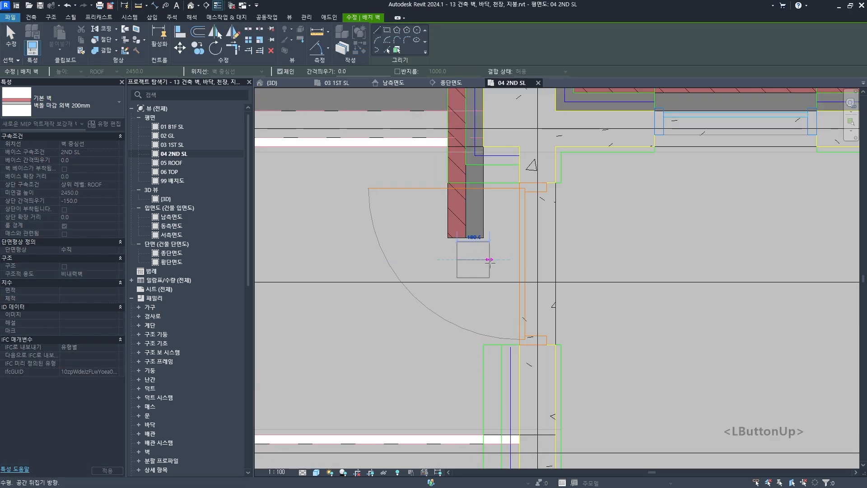
key(Escape)
key(Escape)
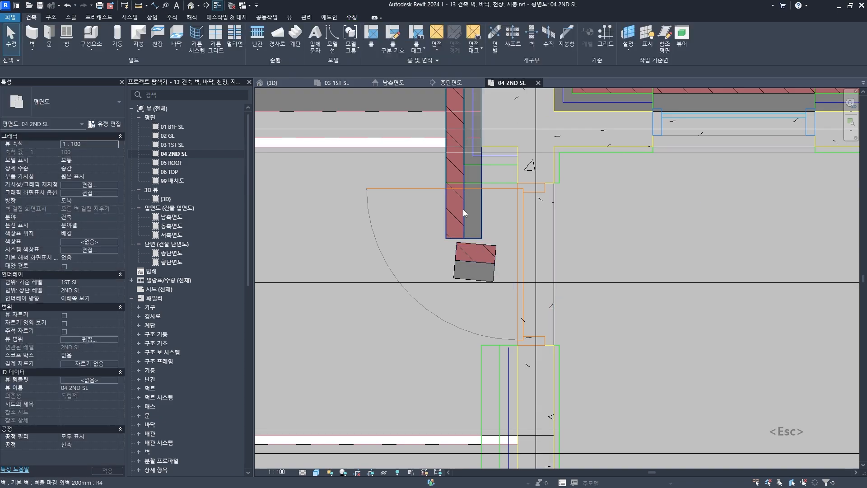
Step: Flip the short brick wall beside the living room's west door and trim it into corners with the brick walls above and below
click(475, 267)
middle_drag(487, 275, 487, 280)
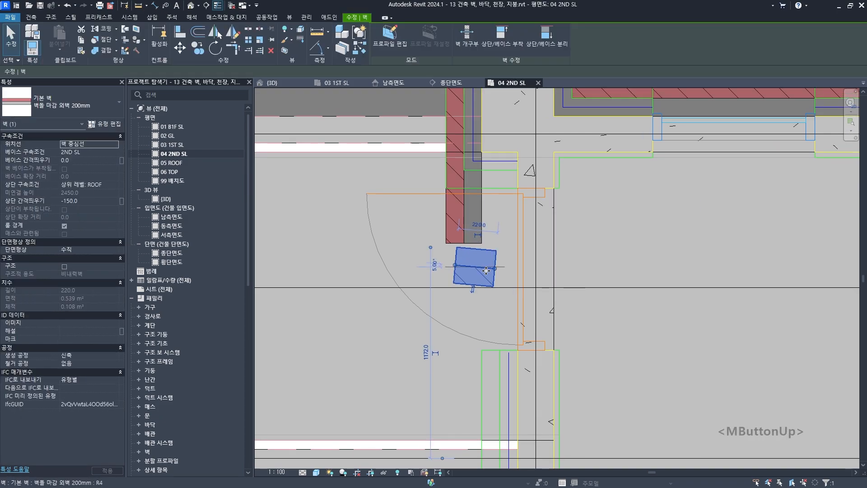
key(Escape)
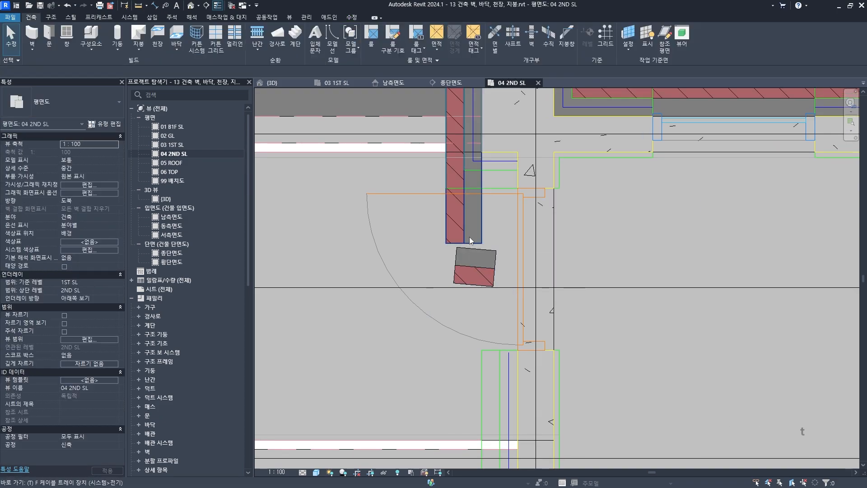
click(470, 240)
middle_drag(497, 281, 493, 262)
click(489, 256)
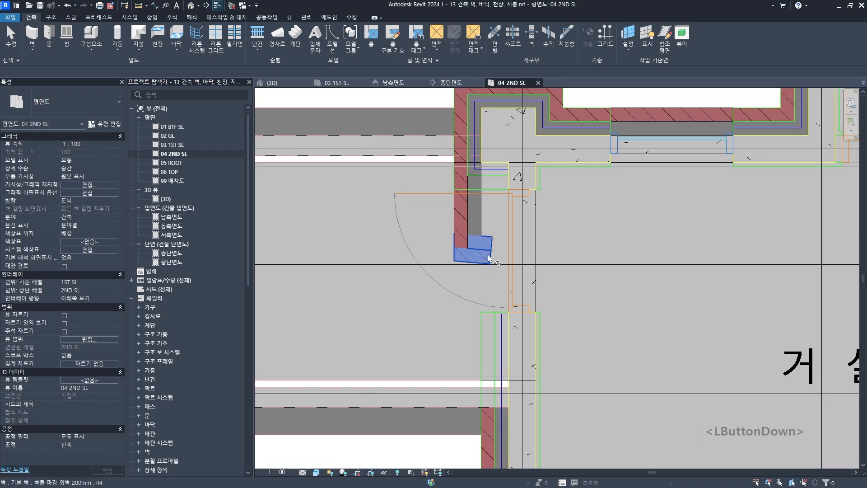
key(Escape)
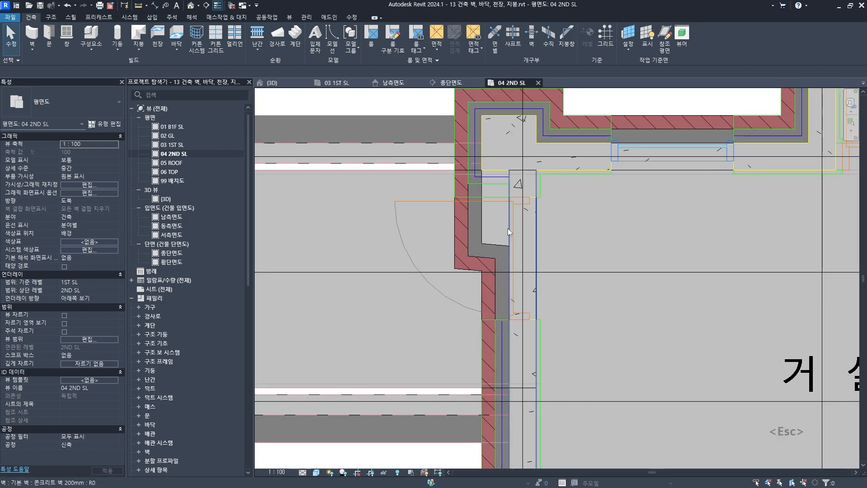
Step: Align the short connecting brick wall with the CAD line at the upper edge of the west door opening
key(a)
key(l)
scroll(500, 199, up, 2)
click(500, 197)
click(470, 310)
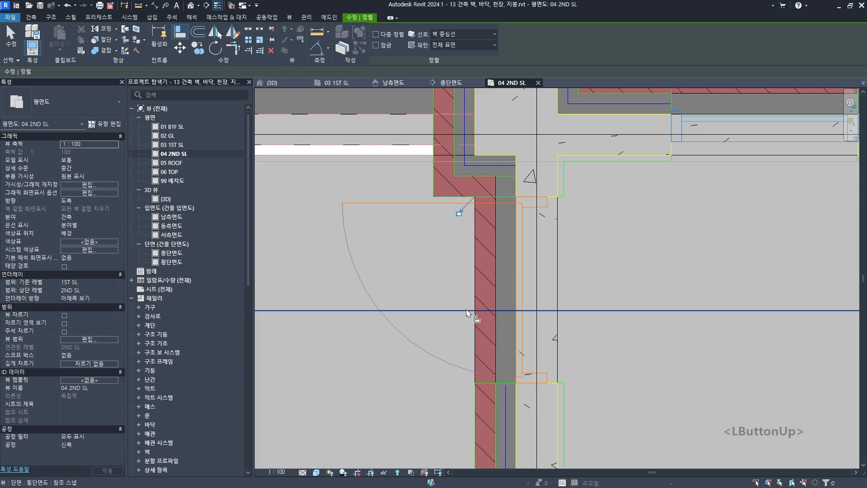
middle_drag(470, 310, 497, 229)
scroll(476, 265, down, 2)
Step: In the 3D view, examine the first-floor brick walls and their constraints at the gap below the second-floor walls
key(F2)
shift+middle_drag(503, 266, 541, 266)
scroll(541, 267, up, 2)
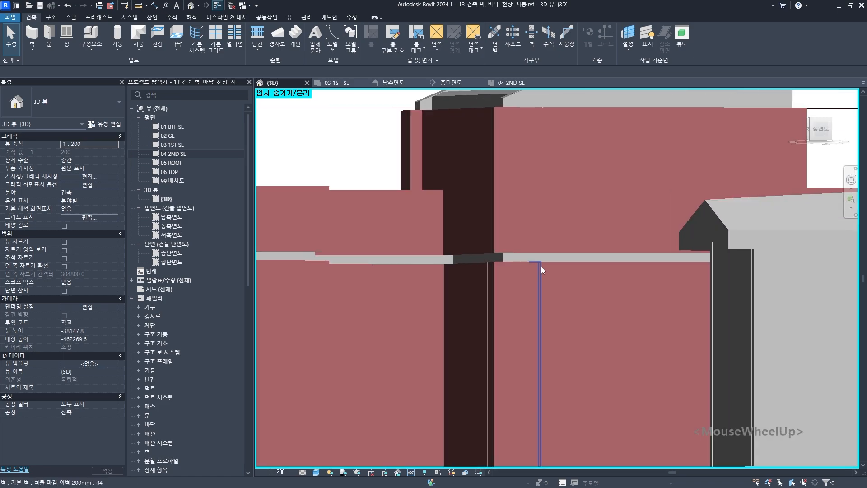
click(524, 278)
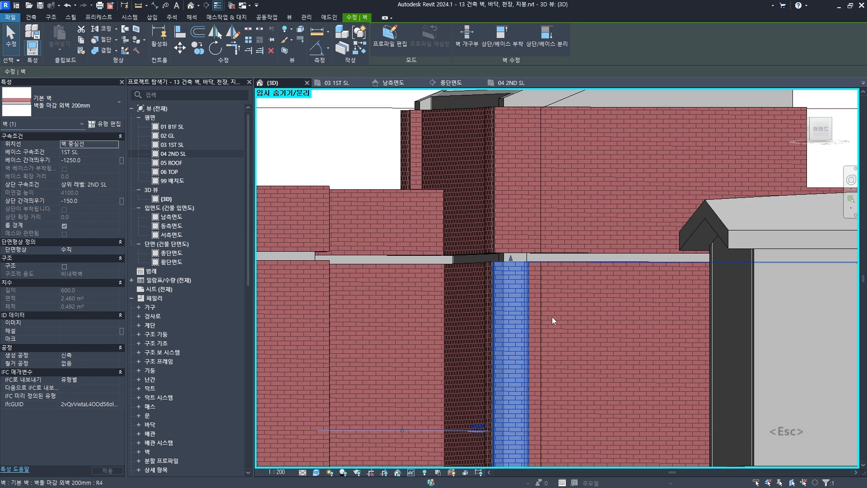
scroll(552, 316, down, 3)
shift+middle_drag(570, 325, 595, 350)
key(Tab)
click(582, 333)
scroll(583, 333, down, 3)
click(520, 317)
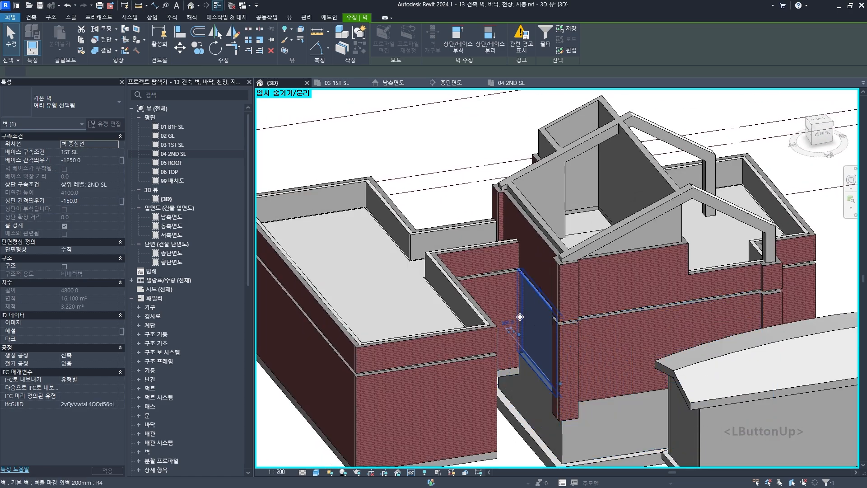
click(513, 310)
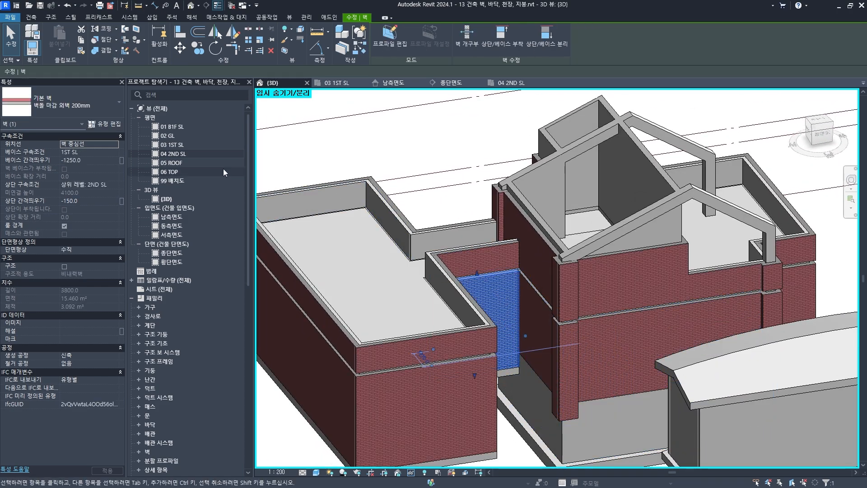
Step: In the 03 1ST SL plan, select all visible 벽돌 마감 외벽 200mm walls and change their top offset to meet the second-floor walls
double_click(174, 145)
scroll(412, 165, up, 5)
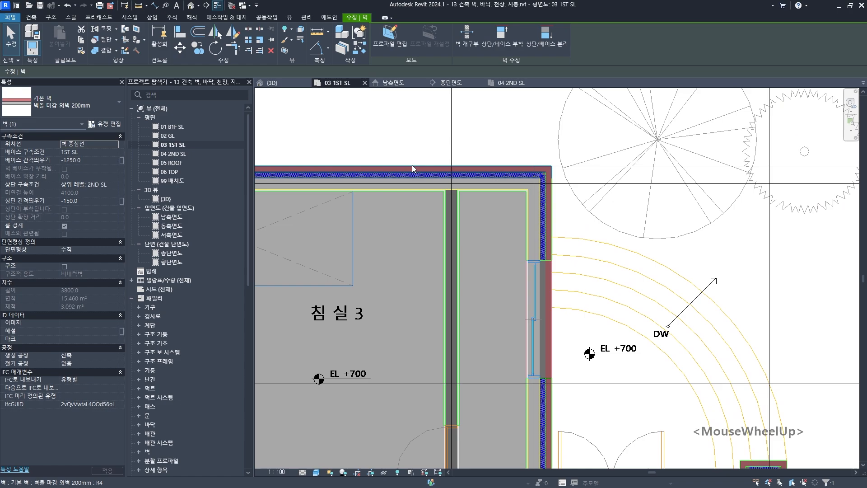
click(416, 168)
scroll(416, 167, up, 2)
right_click(413, 168)
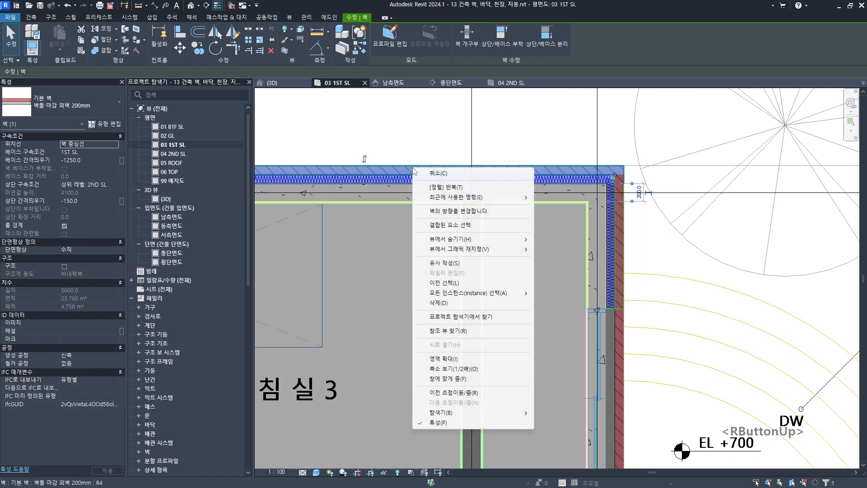
click(501, 292)
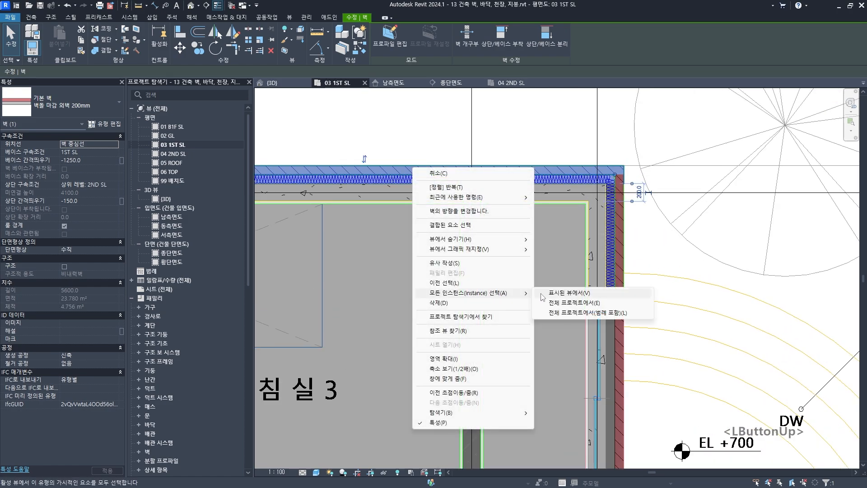
click(570, 292)
scroll(531, 268, down, 6)
middle_drag(605, 353, 502, 271)
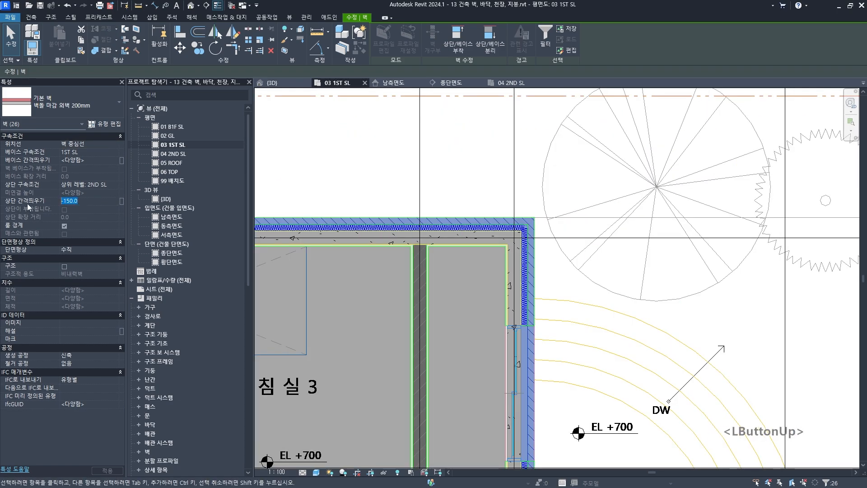
scroll(416, 266, down, 5)
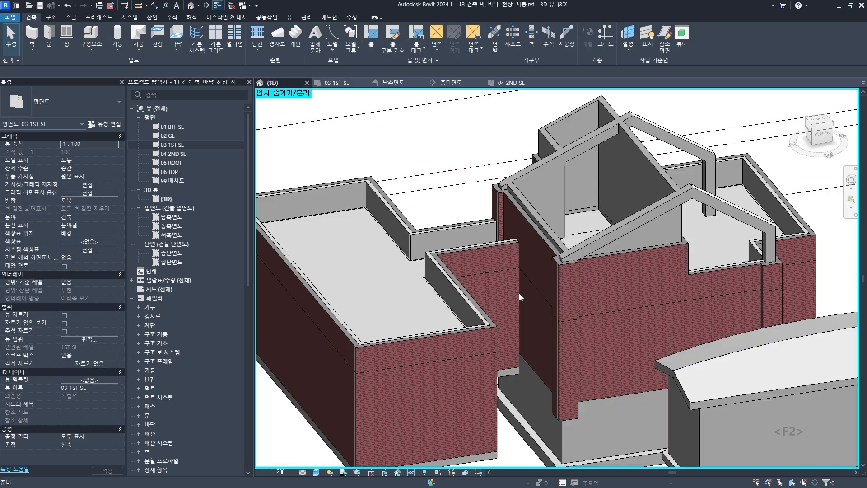
Step: Reset the temporary hide/isolate in the 3D view so the whole model including the roof is displayed
scroll(618, 334, down, 1)
shift+middle_drag(618, 334, 548, 303)
key(Escape)
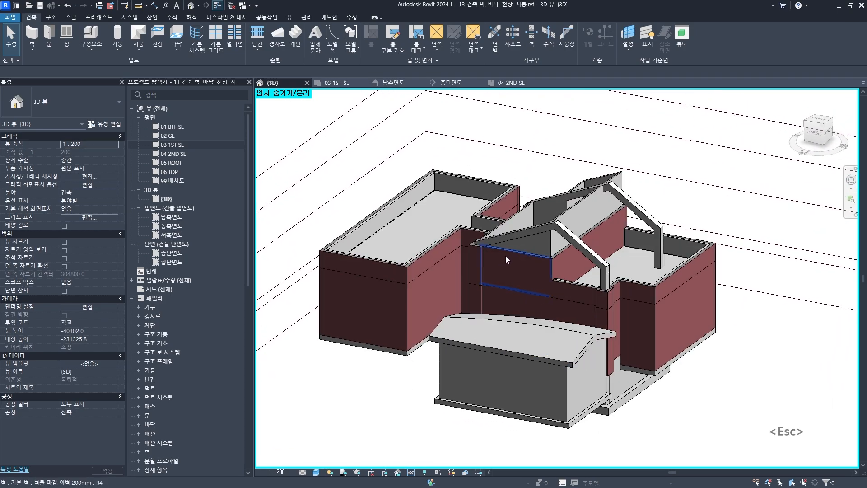
key(h)
key(r)
scroll(528, 269, up, 1)
key(Escape)
click(527, 270)
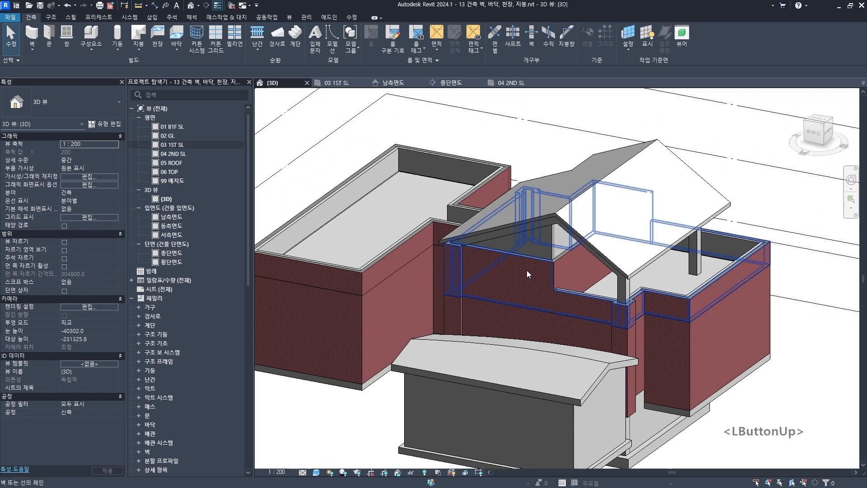
scroll(569, 248, up, 2)
scroll(576, 256, down, 3)
scroll(580, 242, up, 3)
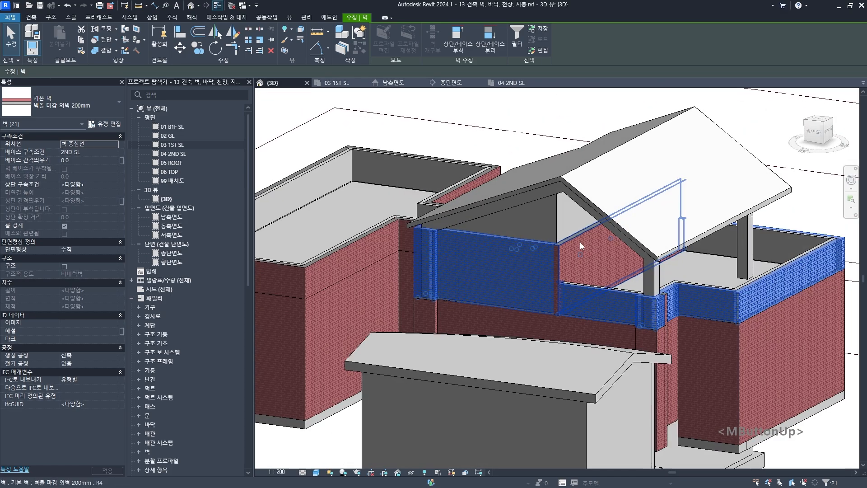
Step: Select the second-floor brick walls beneath the gable roof, including the short returns, and attach their tops to the concrete roof
click(527, 256)
ctrl+click(453, 285)
scroll(453, 285, up, 3)
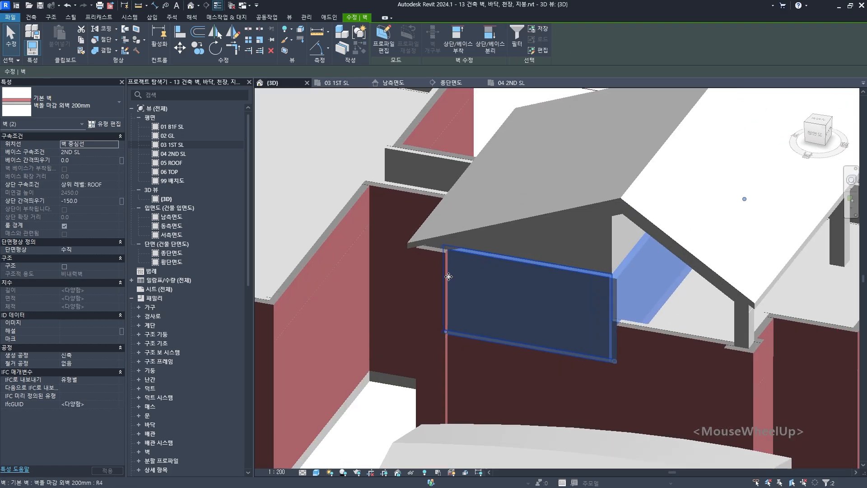
ctrl+click(431, 267)
shift+middle_drag(431, 267, 687, 253)
ctrl+click(660, 287)
ctrl+click(667, 298)
scroll(691, 246, up, 5)
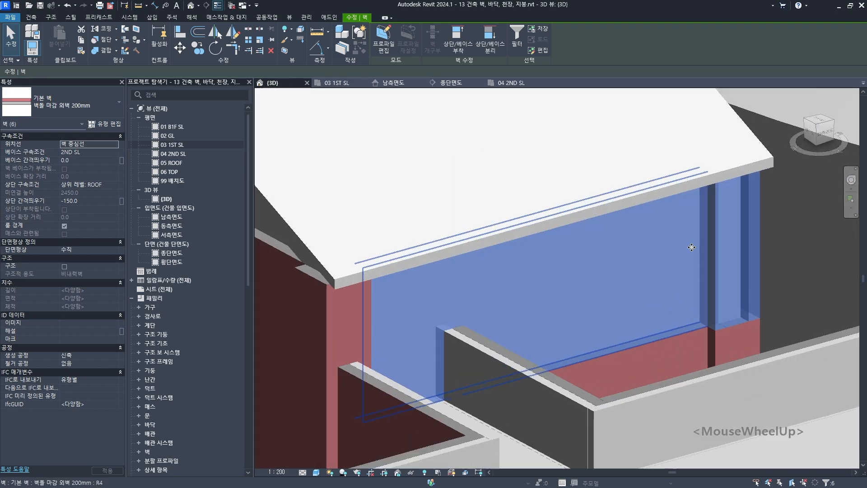
scroll(715, 264, down, 4)
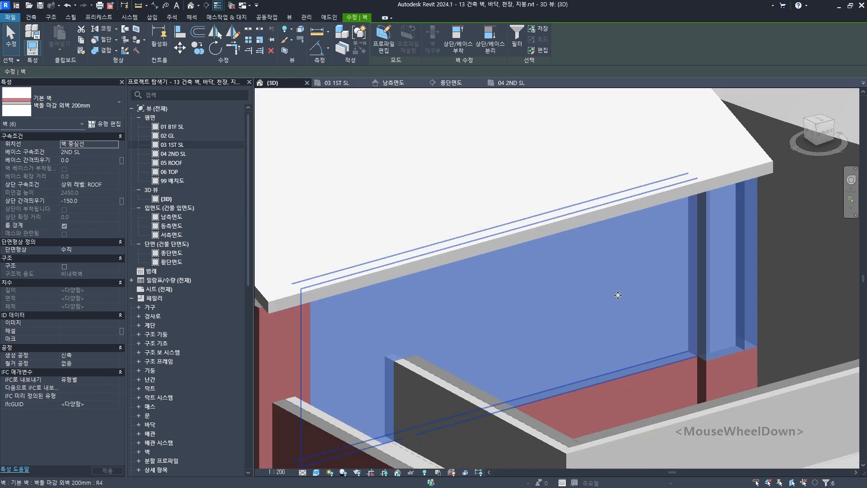
shift+middle_drag(616, 294, 560, 275)
ctrl+click(551, 265)
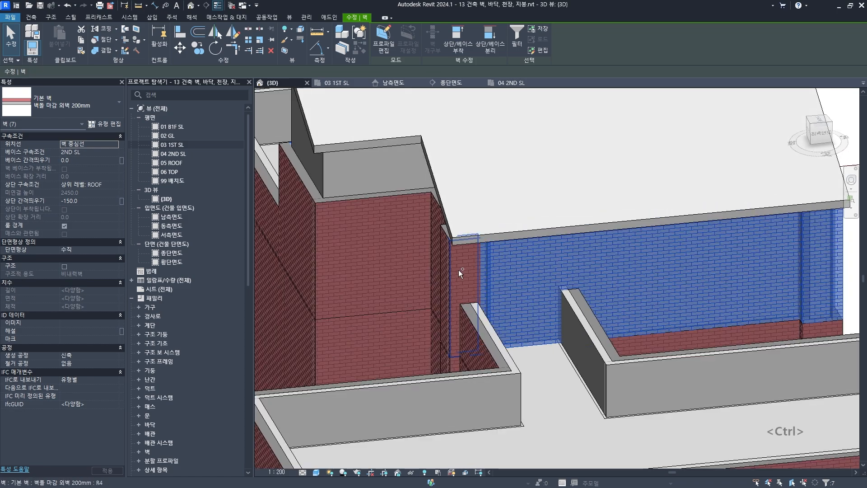
ctrl+click(459, 270)
shift+middle_drag(465, 289, 664, 265)
ctrl+click(664, 264)
scroll(723, 217, up, 5)
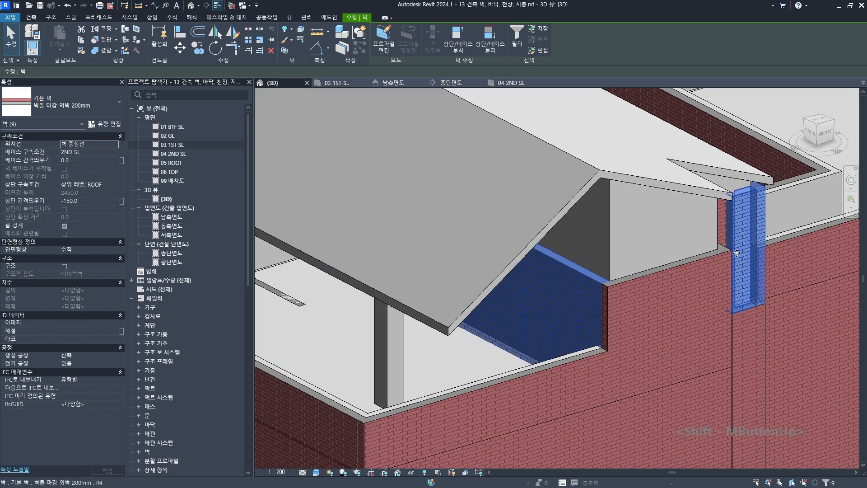
ctrl+click(723, 218)
shift+middle_drag(723, 217, 553, 299)
ctrl+click(411, 308)
shift+middle_drag(410, 308, 522, 300)
click(459, 43)
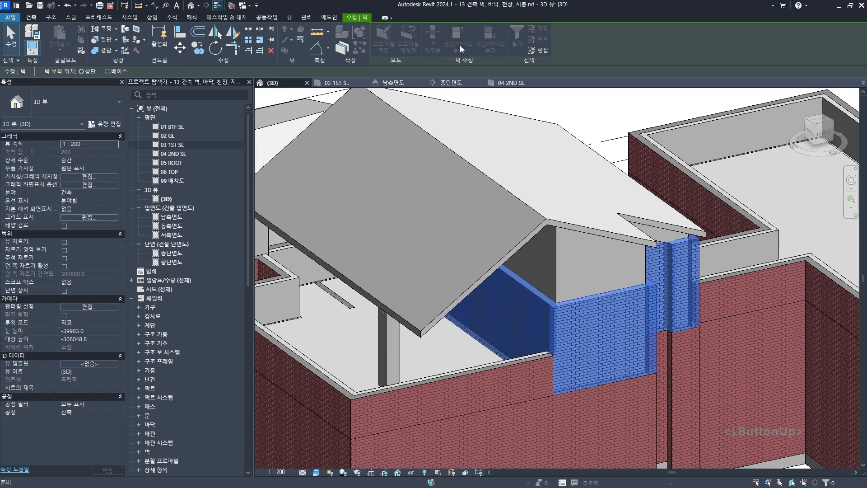
click(509, 153)
key(Escape)
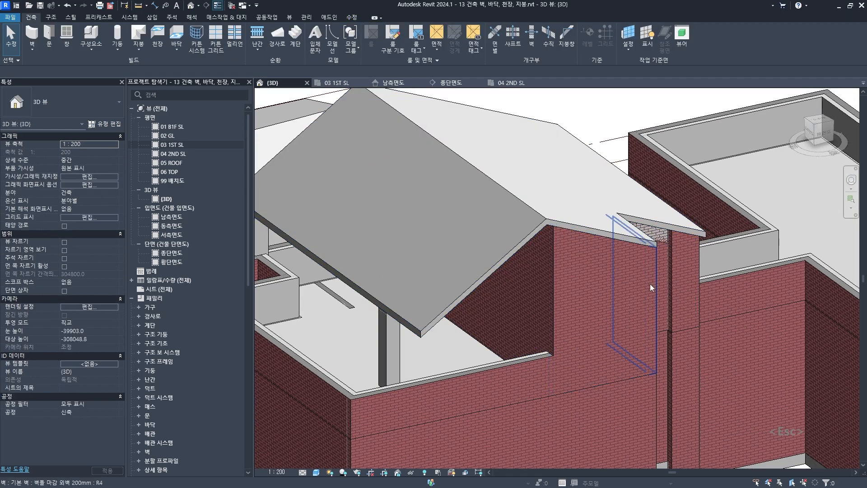
Step: Join the recessed brick wall under the sloped roof edge with the 400 x 400 mm concrete beam
shift+middle_drag(650, 284, 528, 285)
scroll(530, 213, up, 6)
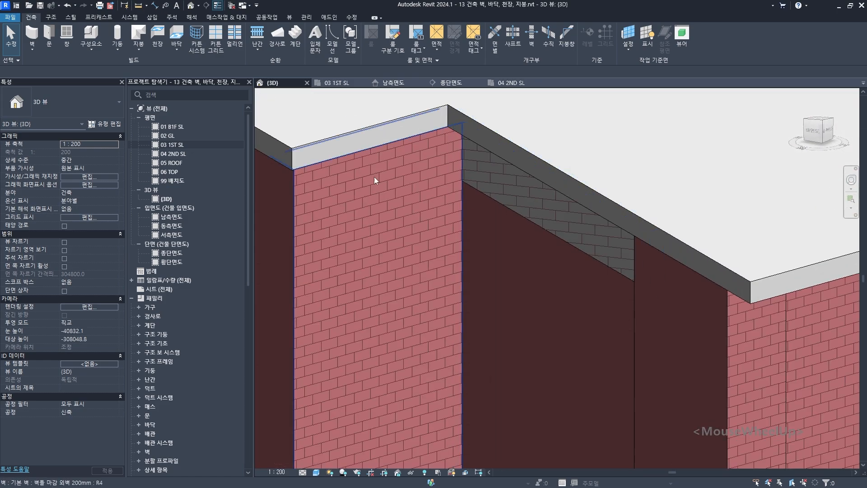
click(352, 17)
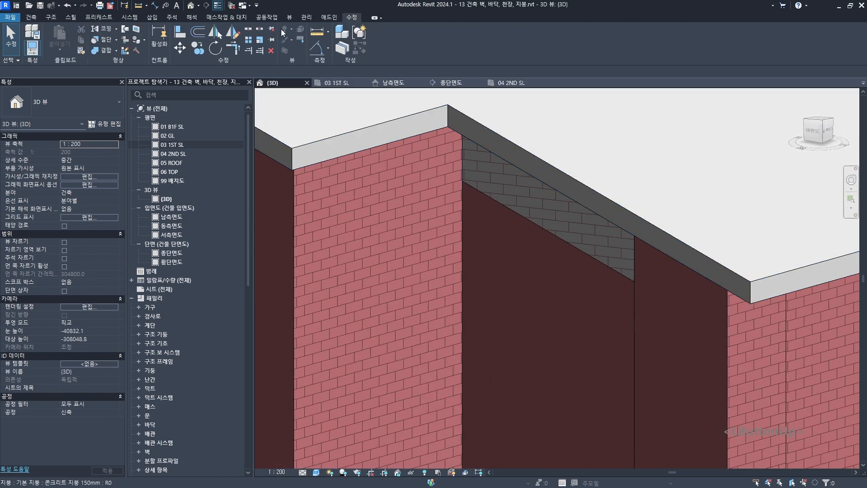
click(96, 50)
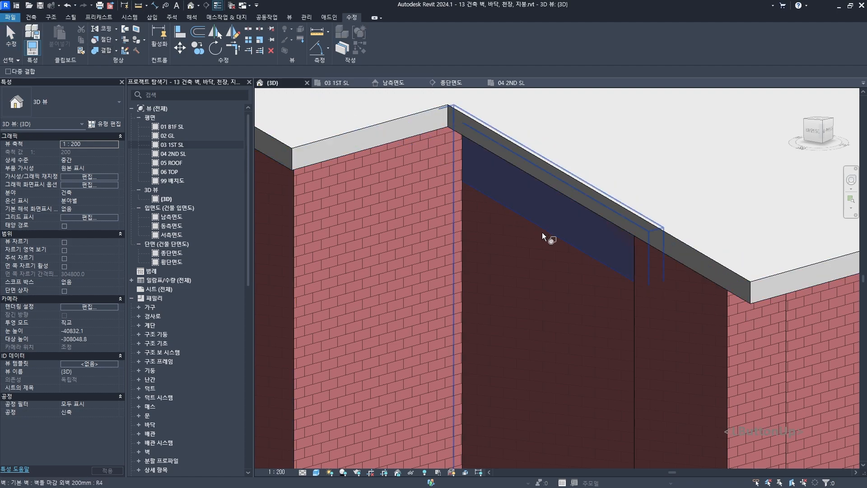
shift+middle_drag(497, 316, 499, 221)
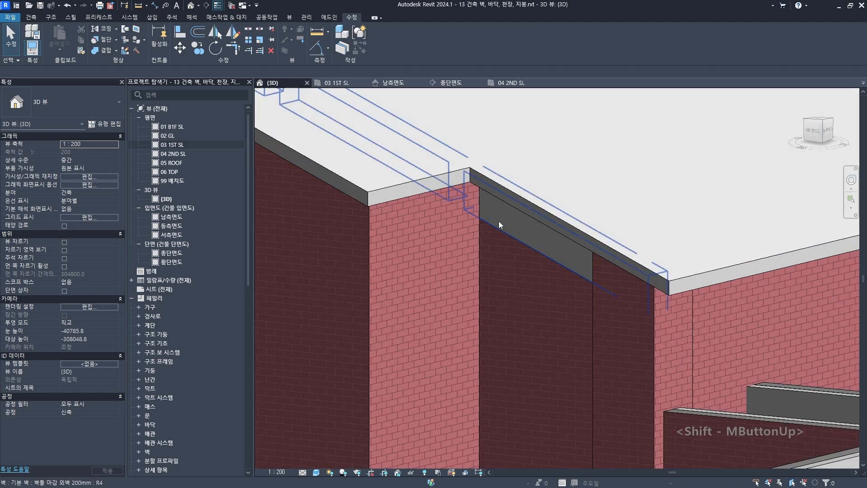
Step: Join the large brick gable wall on the opposite side with the sloping 400 x 400 mm concrete beam, restarting the Join command once
scroll(534, 280, down, 3)
shift+middle_drag(534, 280, 579, 319)
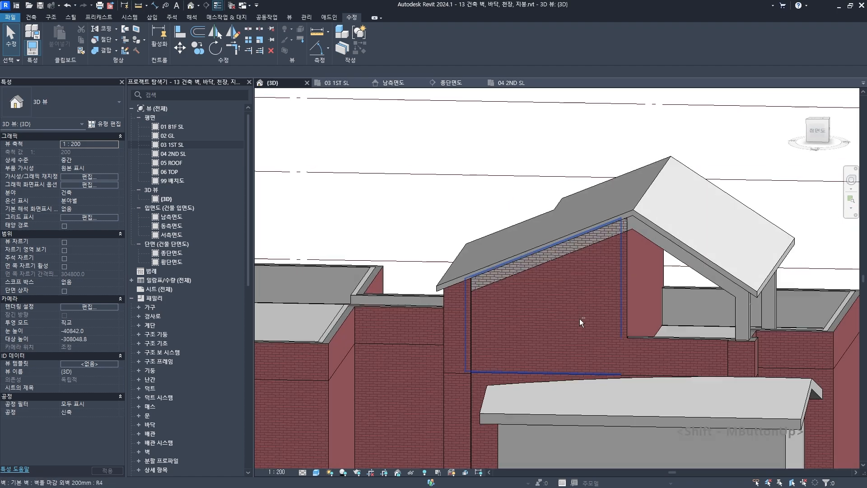
scroll(579, 318, up, 2)
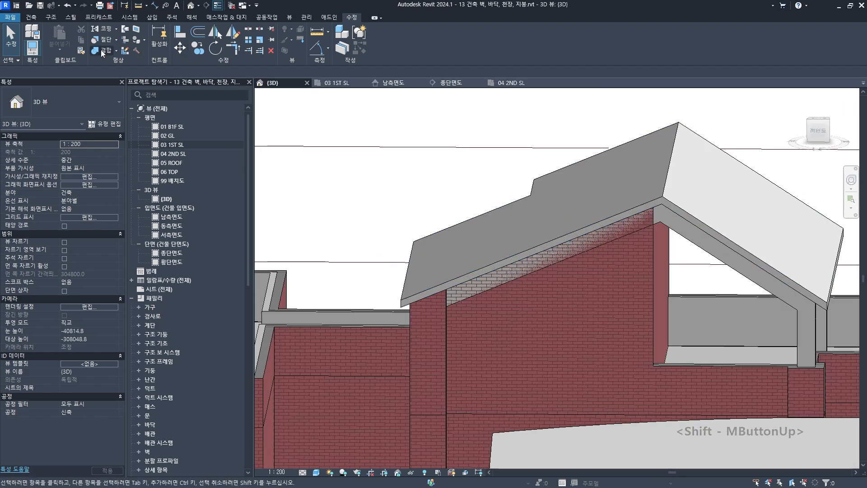
click(102, 52)
scroll(617, 281, up, 3)
click(595, 213)
key(Escape)
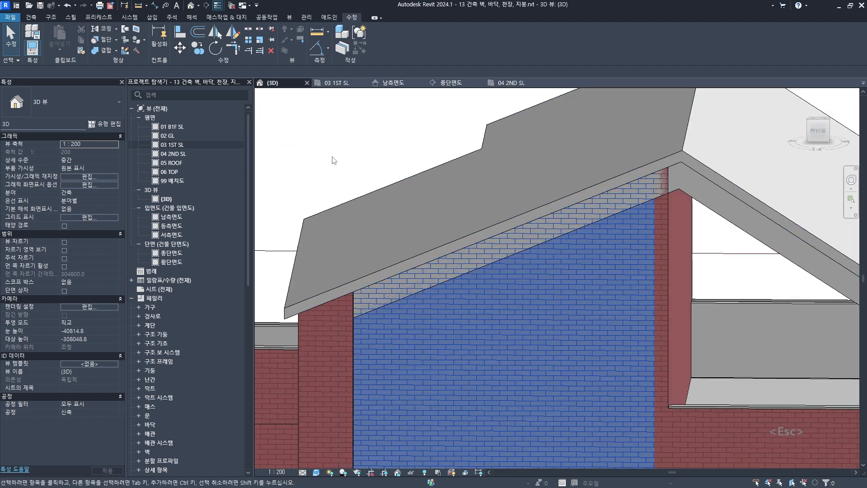
click(101, 53)
key(Tab)
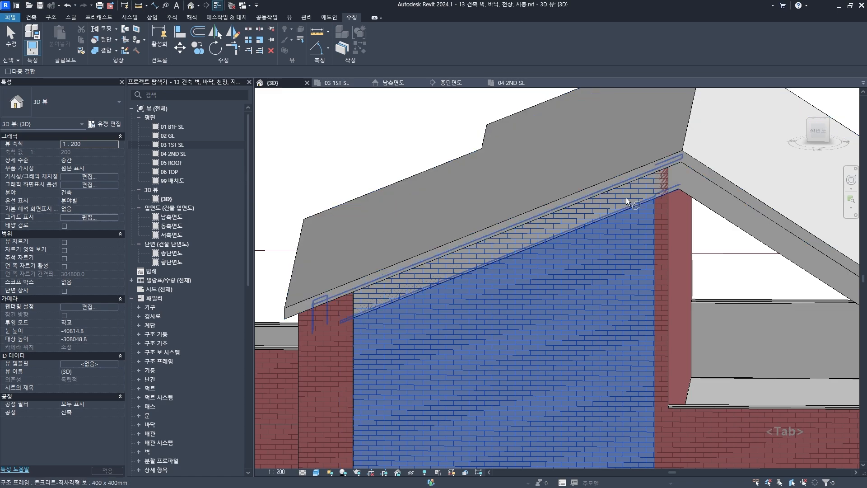
click(626, 197)
click(612, 262)
key(Escape)
Step: Join the narrow brick return wall near the roof ridge with the sloping 400 x 400 mm concrete beam
scroll(606, 253, up, 4)
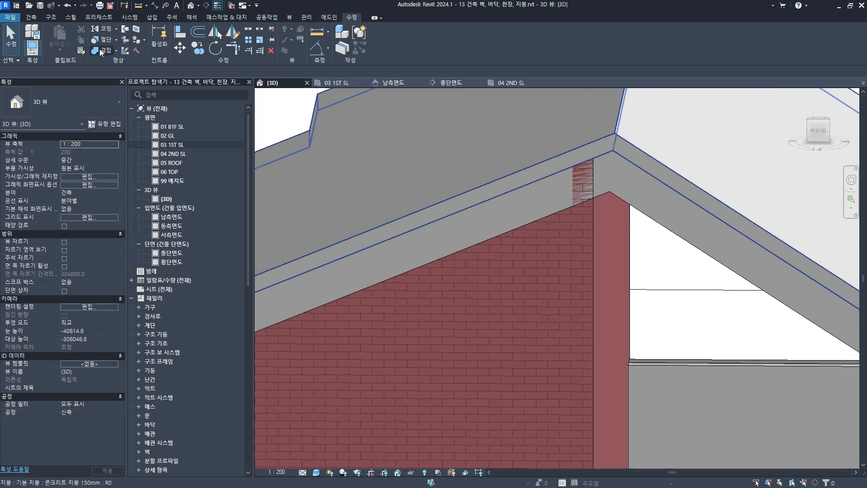
click(100, 49)
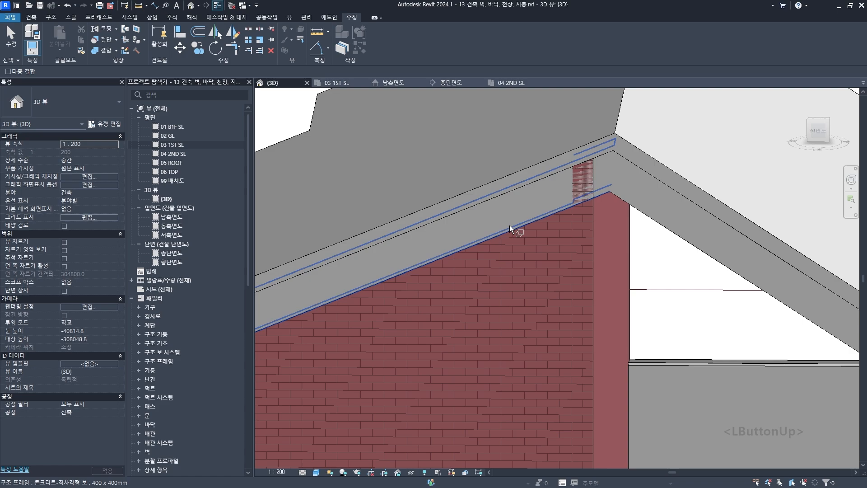
click(533, 208)
shift+middle_drag(579, 231, 373, 240)
scroll(415, 159, up, 6)
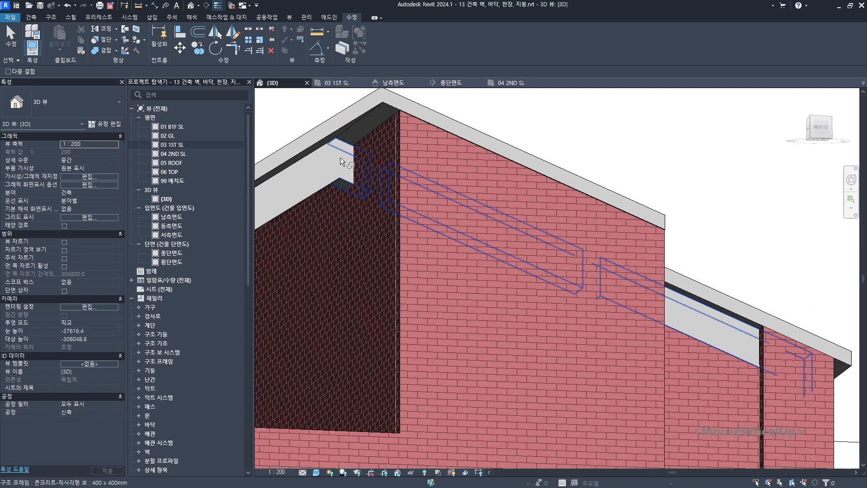
click(340, 157)
scroll(416, 249, down, 3)
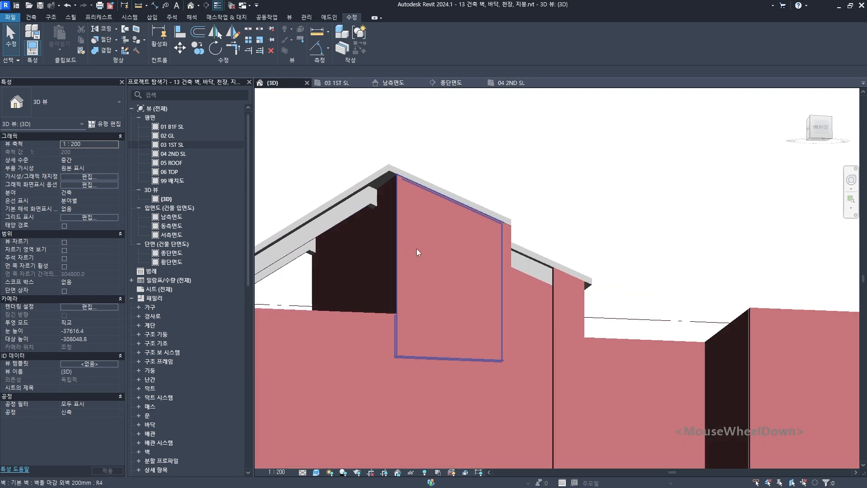
Step: Examine the whole building in 3D, checking the finished brick walls, the roofs and the floor slabs
shift+middle_drag(418, 251, 461, 316)
scroll(414, 324, up, 3)
scroll(414, 325, down, 5)
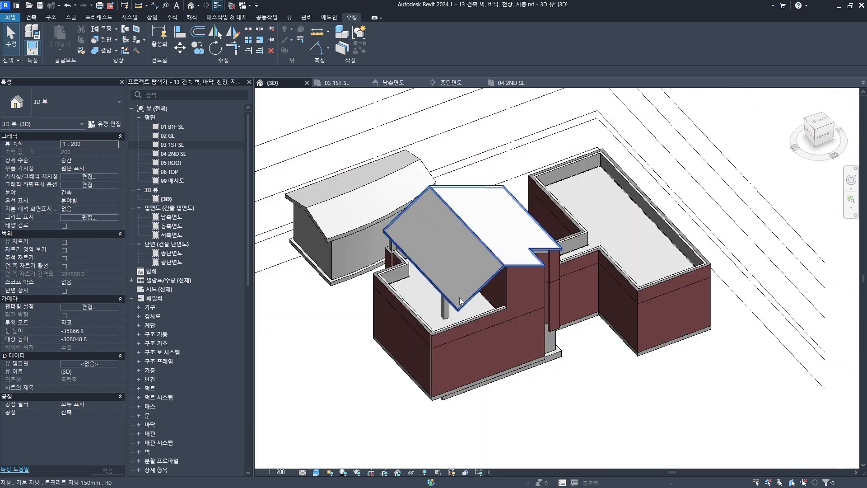
scroll(437, 363, down, 2)
shift+middle_drag(437, 362, 568, 274)
scroll(569, 275, up, 1)
scroll(568, 275, up, 2)
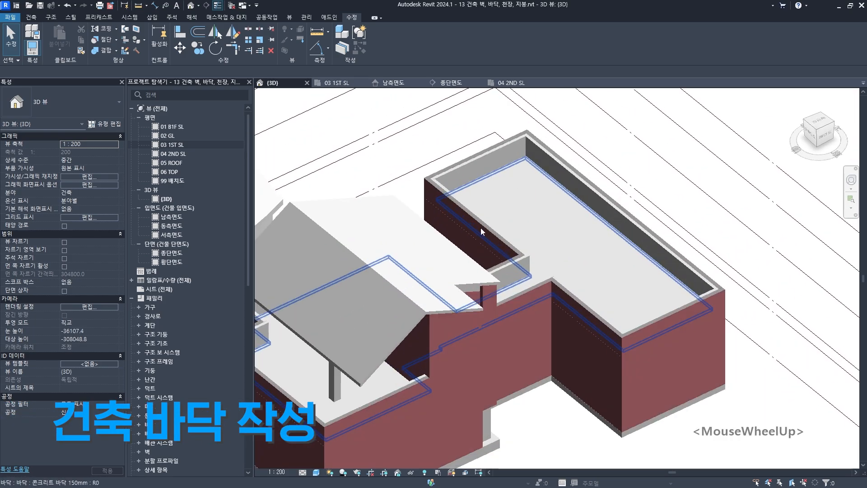
scroll(484, 372, down, 2)
shift+middle_drag(483, 372, 479, 271)
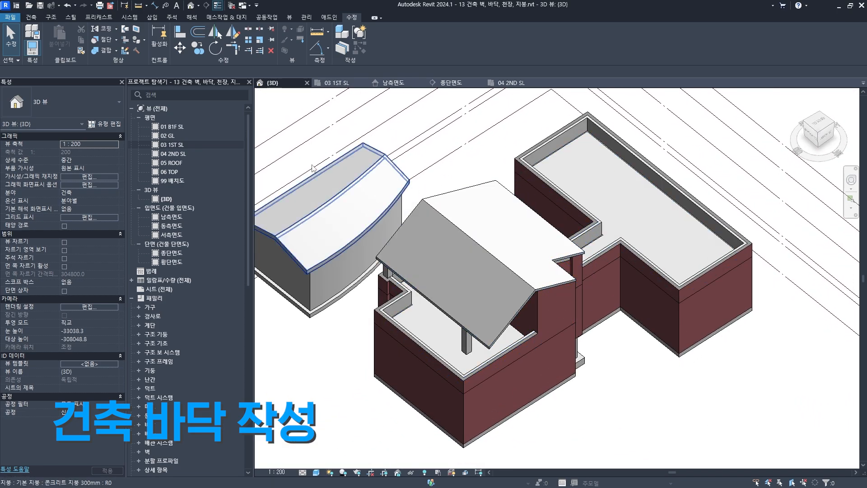
Step: Open the 03 1ST SL floor plan and examine the floor elevation marks in the bedrooms, corridor, kitchen and bathroom
double_click(177, 145)
middle_click(514, 261)
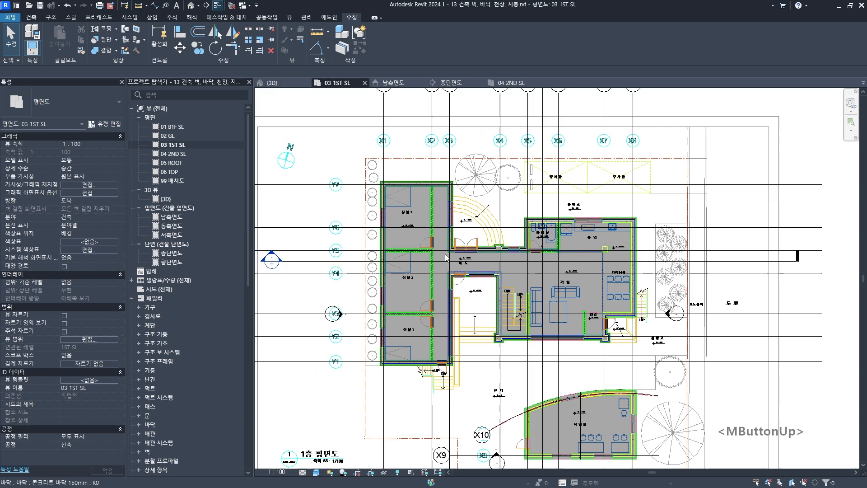
scroll(420, 208, up, 5)
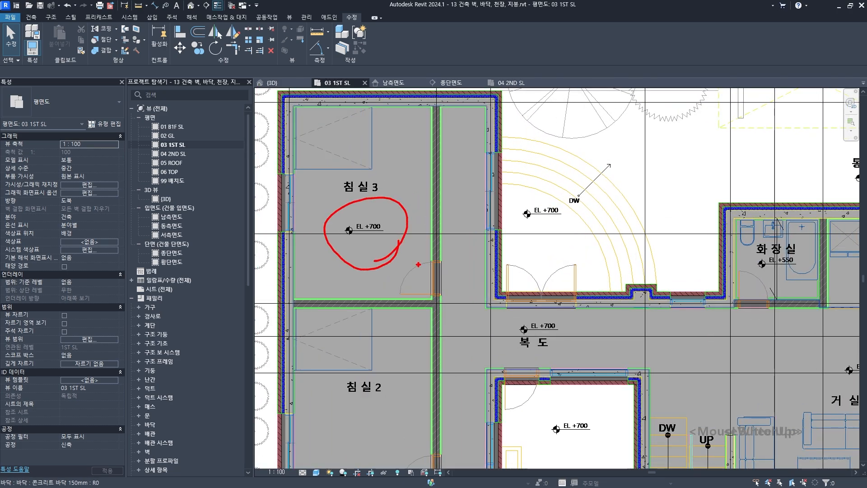
middle_drag(669, 341, 466, 315)
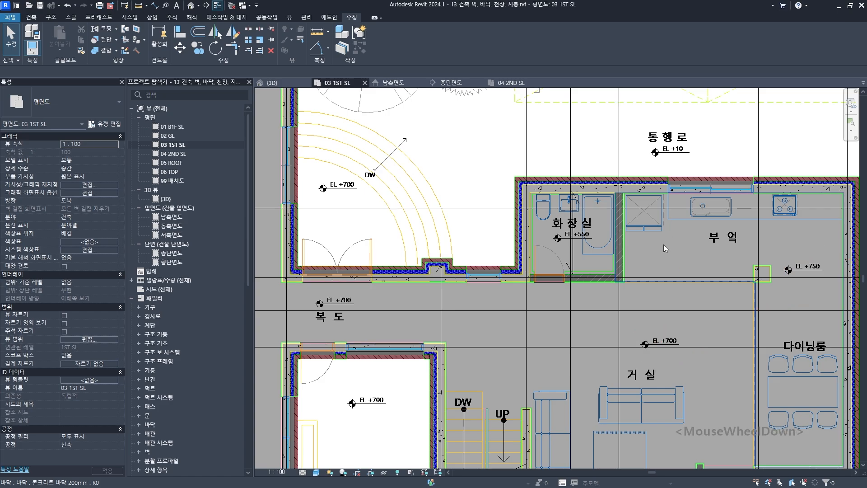
scroll(663, 245, down, 3)
middle_drag(663, 245, 623, 205)
scroll(478, 247, up, 2)
middle_drag(467, 208, 469, 224)
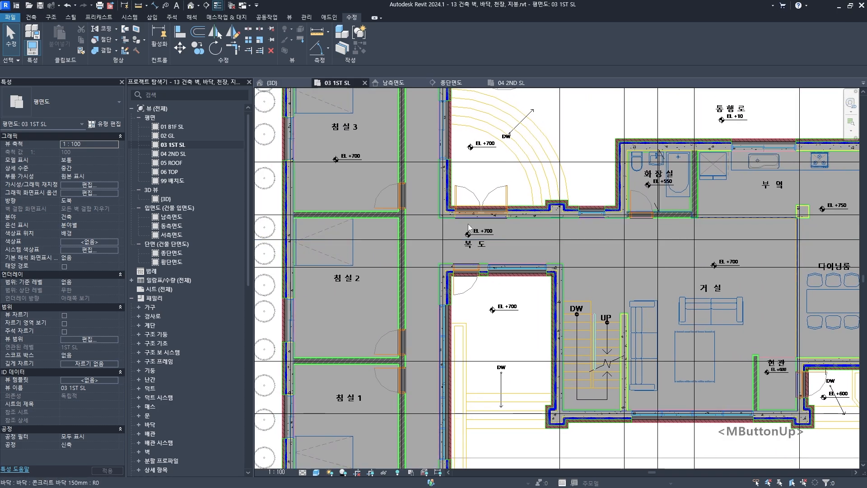
Step: In the 종단면도 section, measure the finish thickness between the living room's concrete slab and its floor finish line
double_click(159, 253)
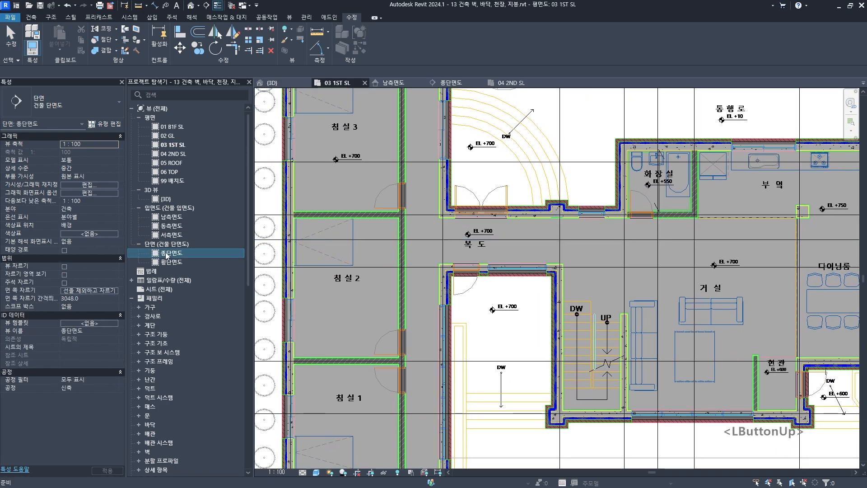
middle_drag(490, 286, 488, 228)
scroll(468, 249, up, 3)
scroll(469, 249, up, 3)
key(d)
key(i)
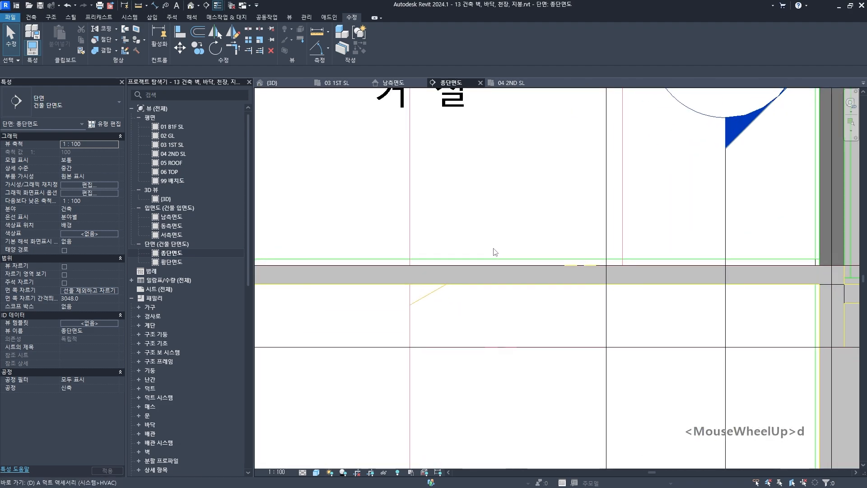
click(492, 261)
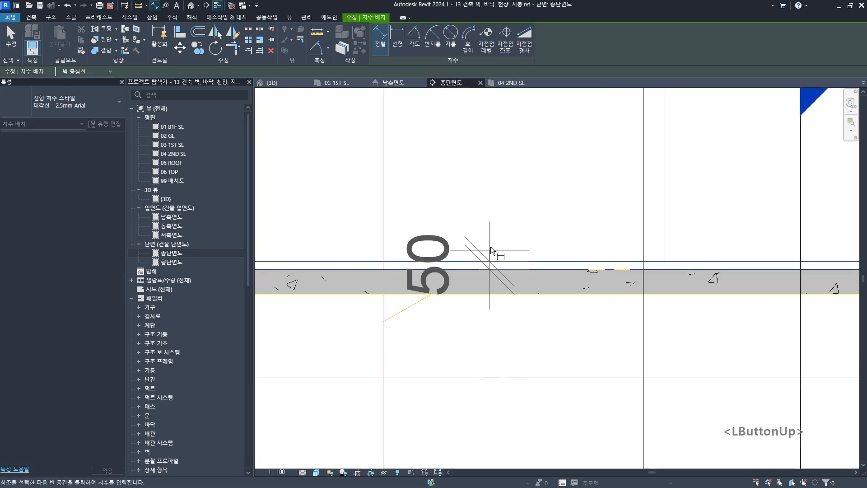
key(Escape)
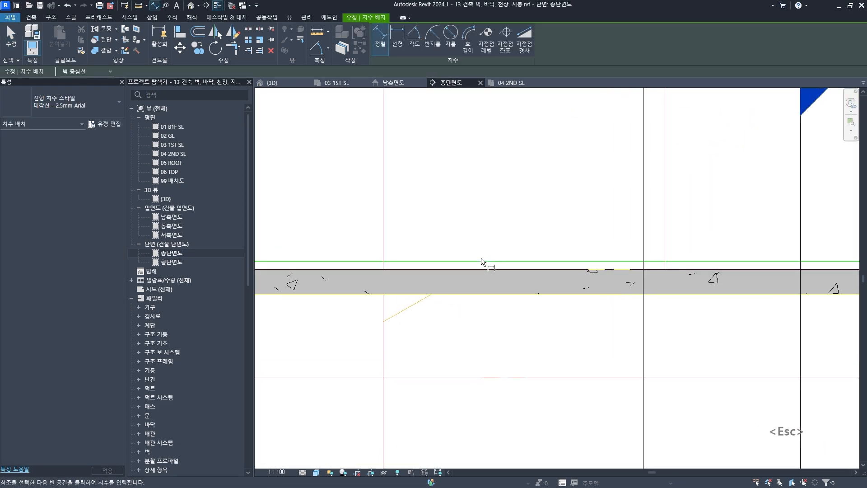
scroll(482, 256, down, 4)
middle_drag(484, 253, 491, 245)
key(Escape)
Step: In the 횡단면도 section, measure the finish thickness between the kitchen's concrete slab and its floor finish line
double_click(189, 263)
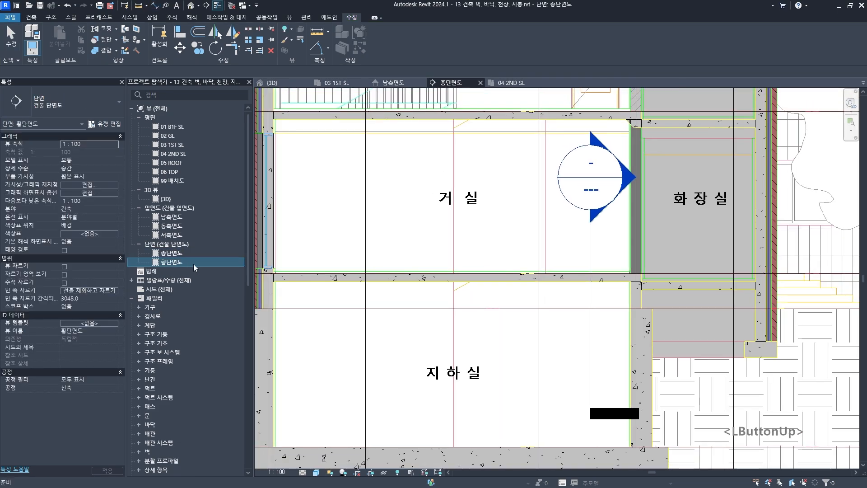
scroll(529, 293, up, 5)
scroll(520, 295, up, 6)
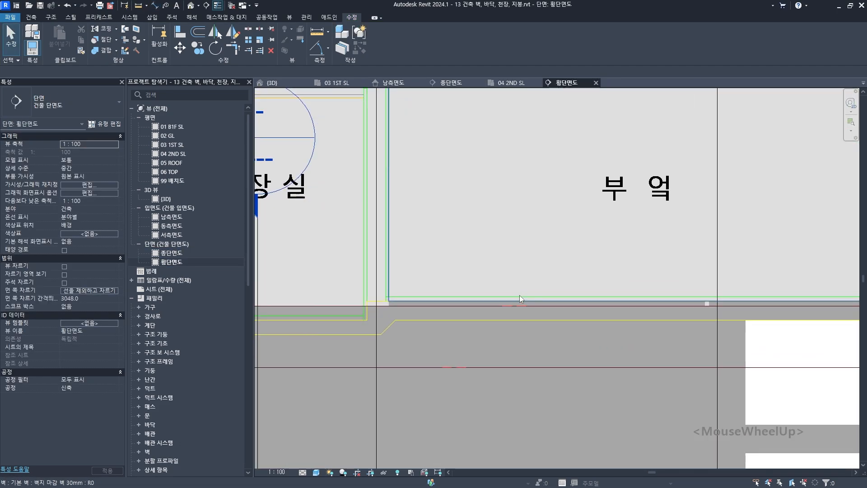
key(d)
key(i)
click(526, 304)
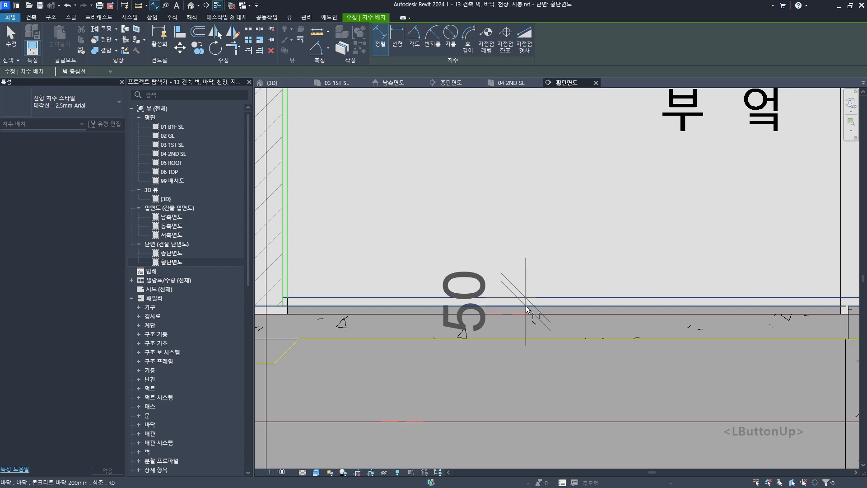
key(Escape)
key(Escape)
scroll(472, 263, down, 2)
scroll(497, 260, down, 4)
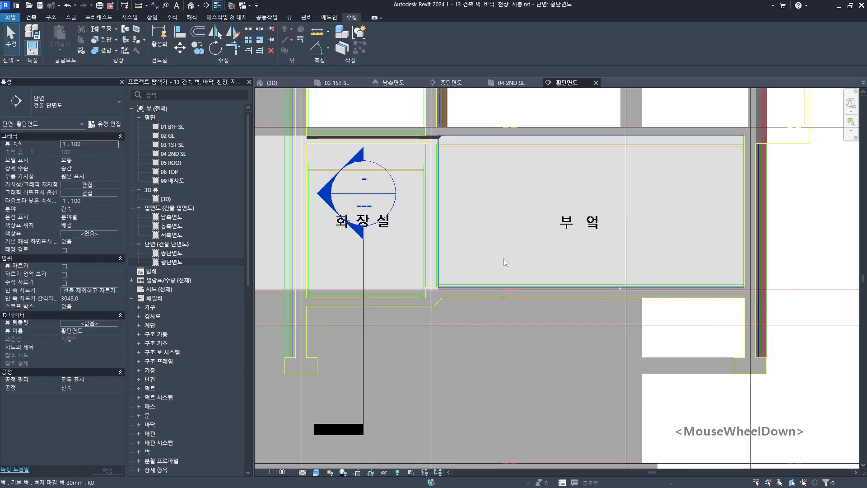
middle_drag(504, 259, 541, 269)
key(Escape)
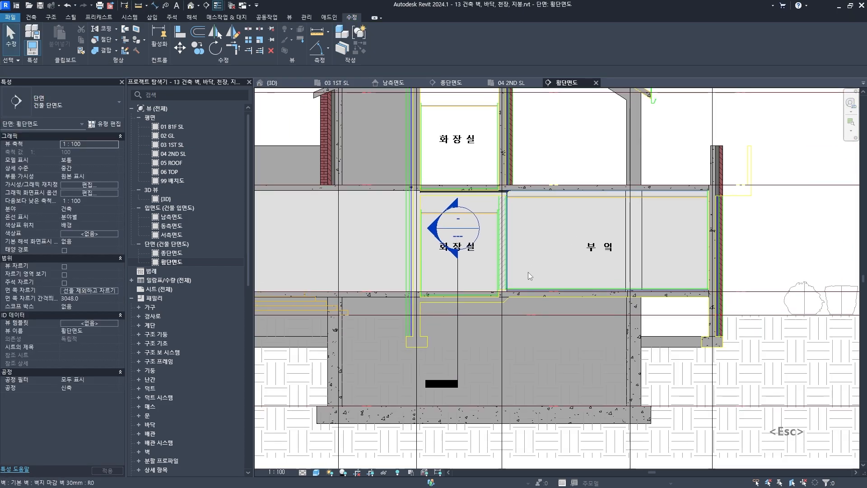
Step: Return to the 03 1ST SL plan, inspect the corridor's inner wall finish corner, and start a new floor boundary sketch
double_click(173, 146)
scroll(442, 302, down, 2)
middle_drag(453, 251, 445, 245)
scroll(445, 244, up, 2)
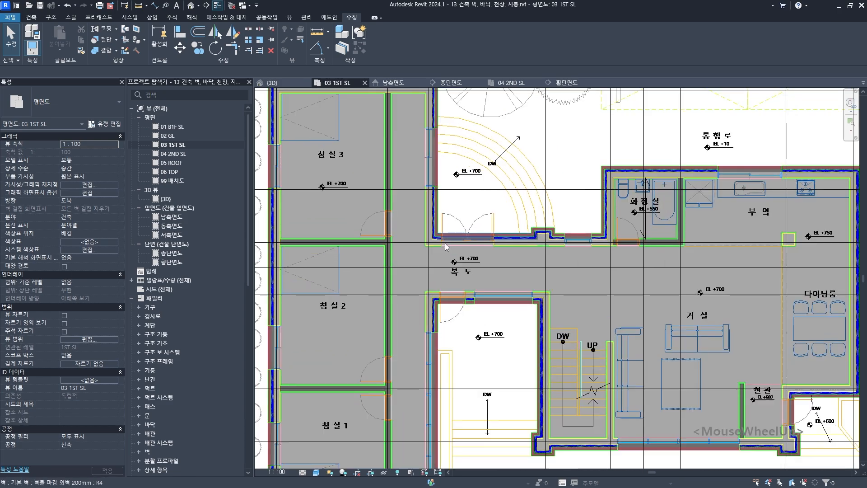
scroll(446, 247, up, 5)
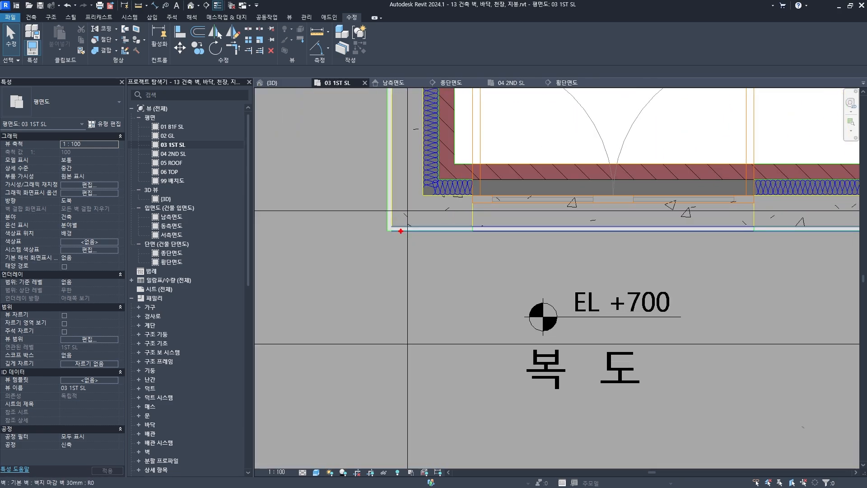
click(387, 230)
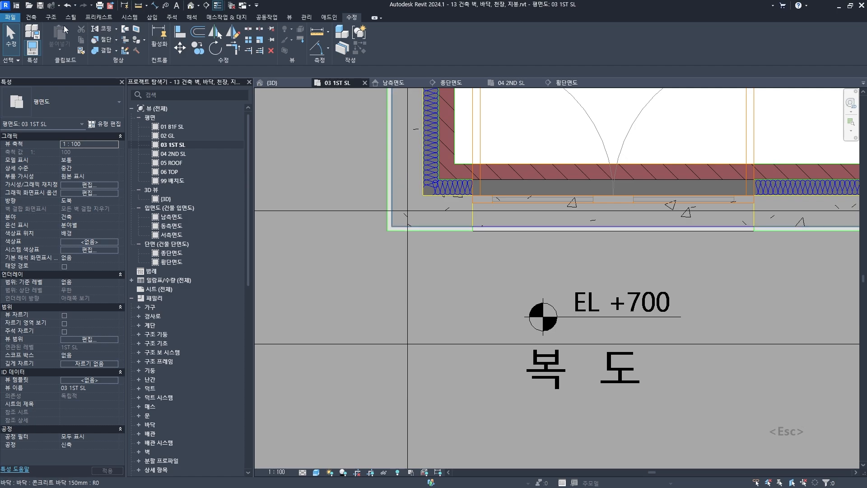
click(33, 18)
click(175, 35)
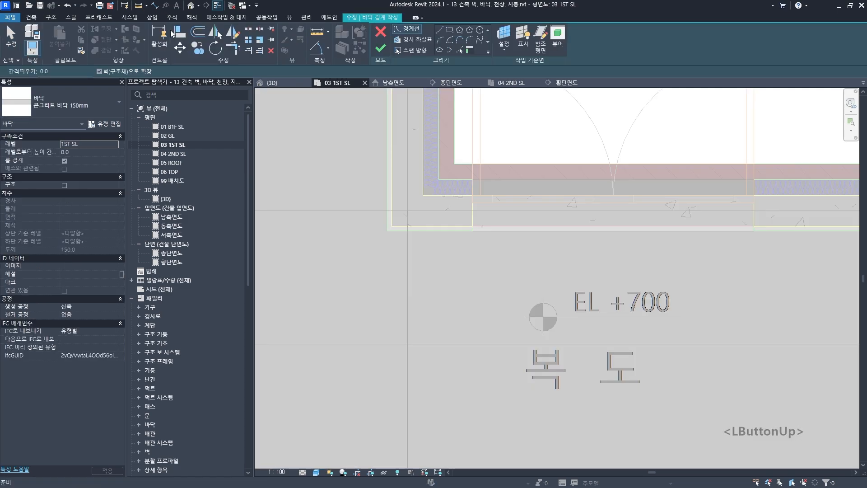
Step: Duplicate the 콘크리트 바닥 150mm type as 마루 바닥 50mm and make its layer a 50 mm 마감재 1 [4] finish
click(104, 124)
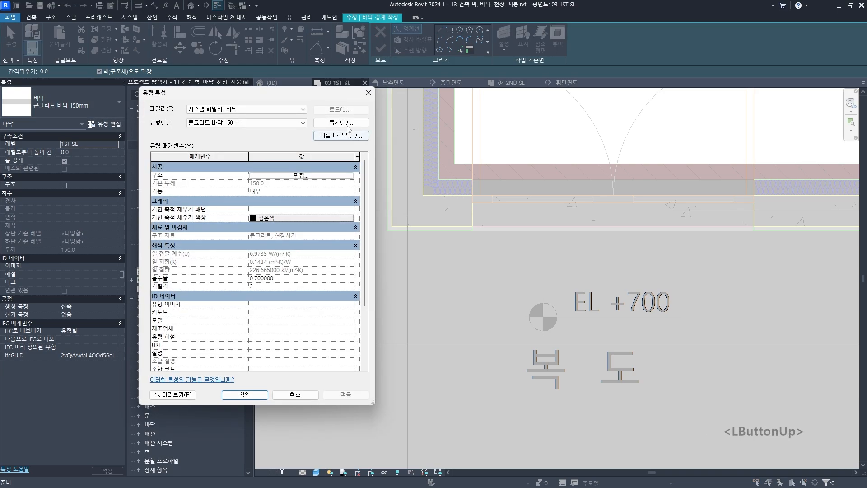
click(341, 123)
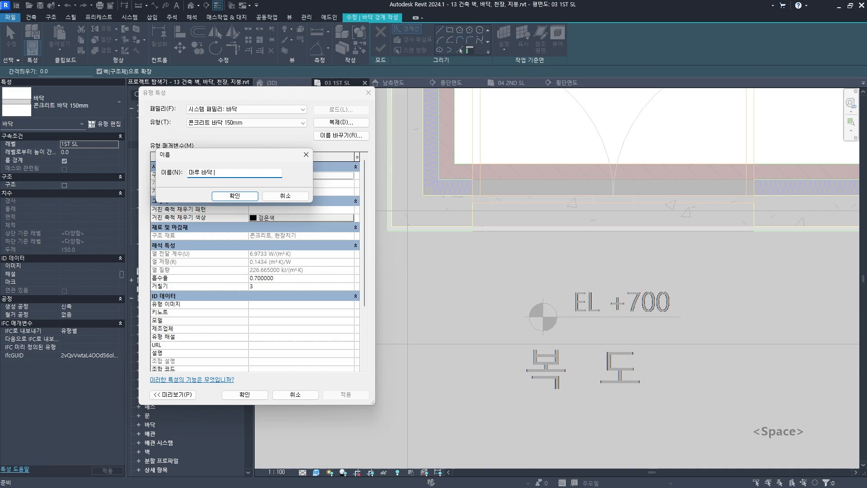
key(Return)
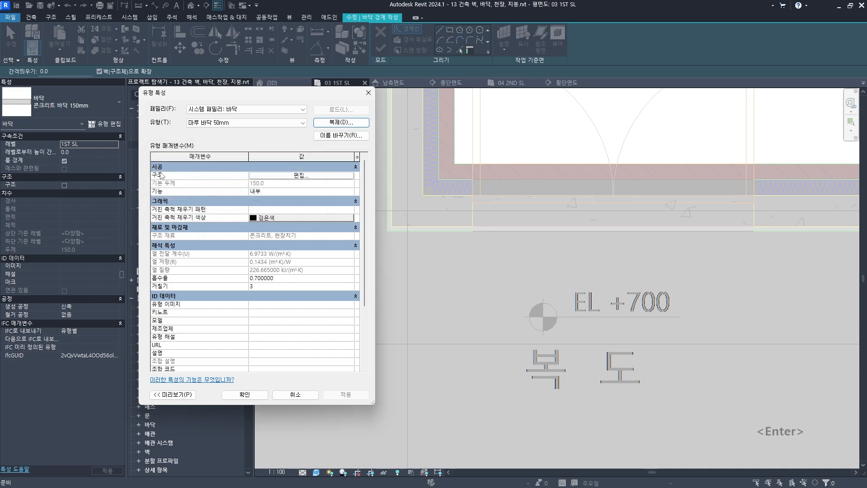
click(269, 176)
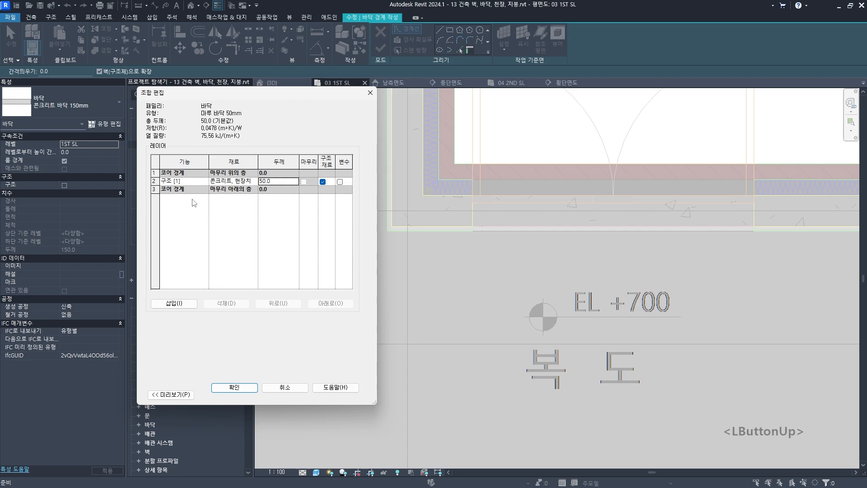
click(205, 182)
Step: Search the floor layer's materials for 목재 and duplicate 떡갈나무 바닥 with its assets as # 마루
click(255, 181)
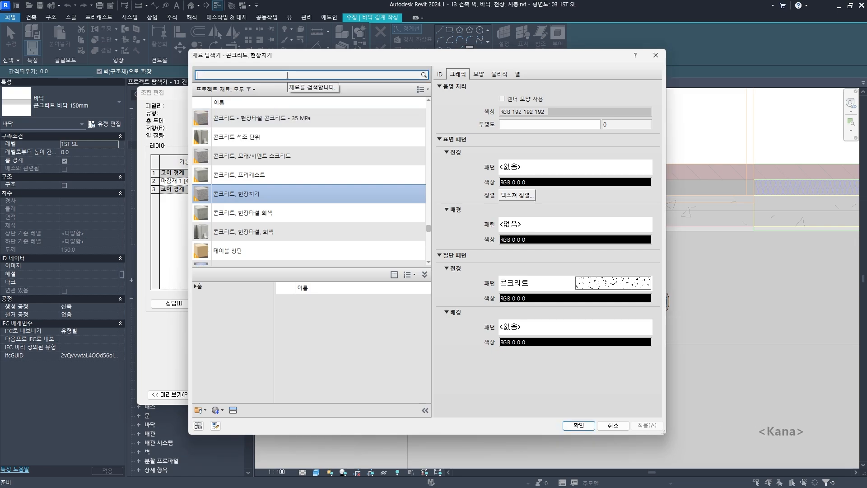
key(BackSpace)
key(BackSpace)
key(BackSpace)
text(목)
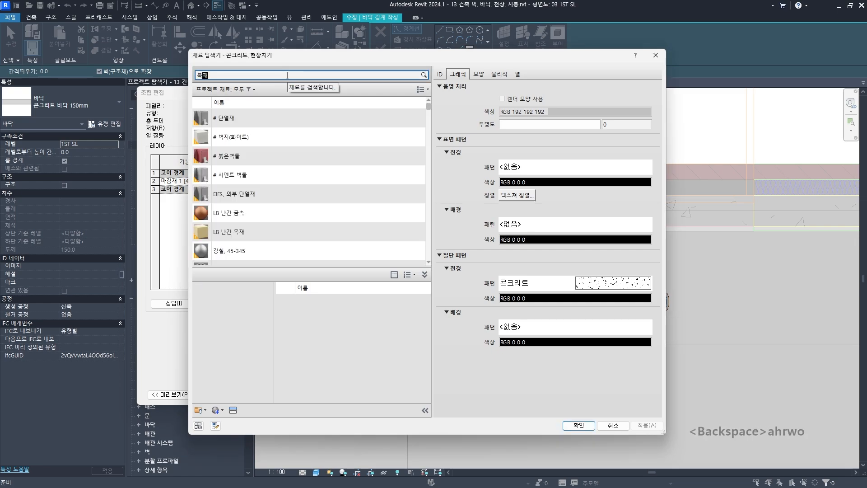
text(재)
click(264, 143)
click(247, 192)
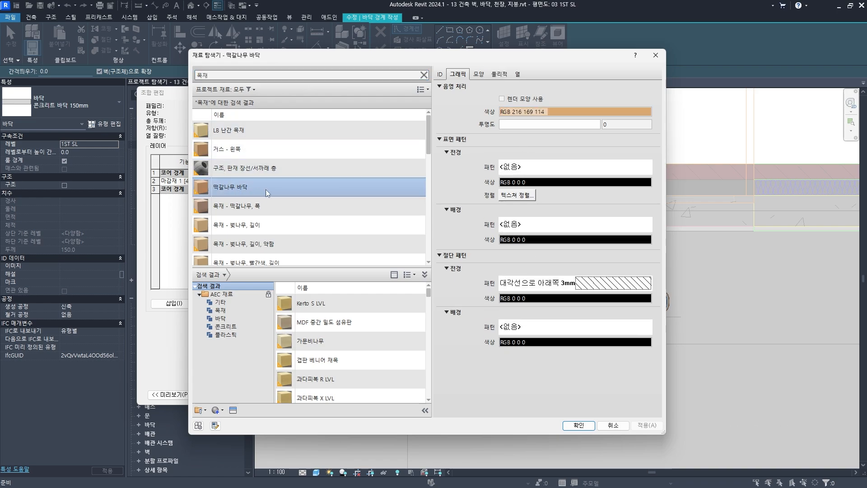
right_click(235, 188)
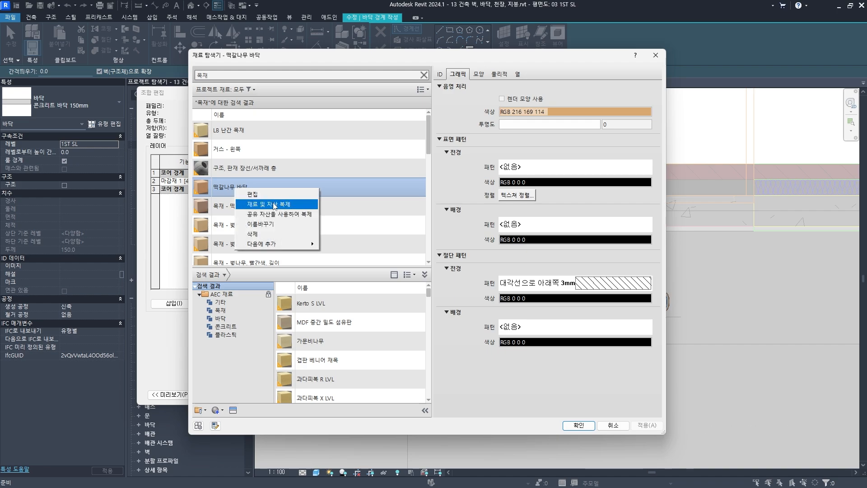
click(275, 205)
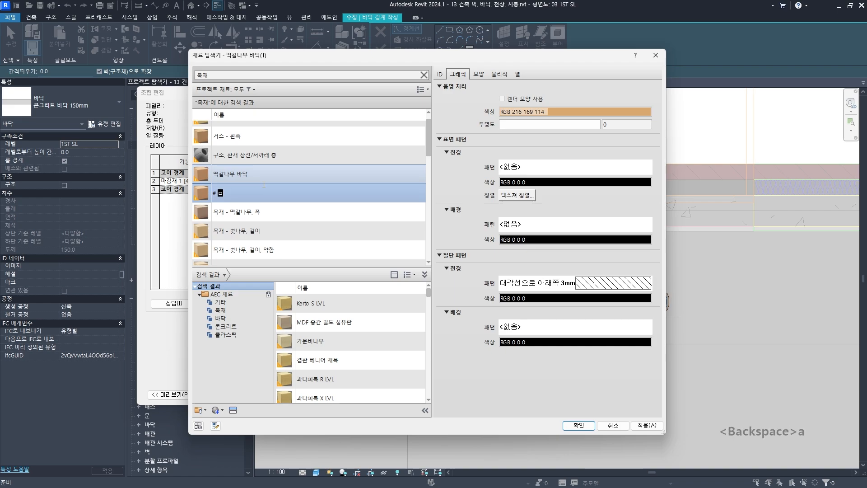
key(Return)
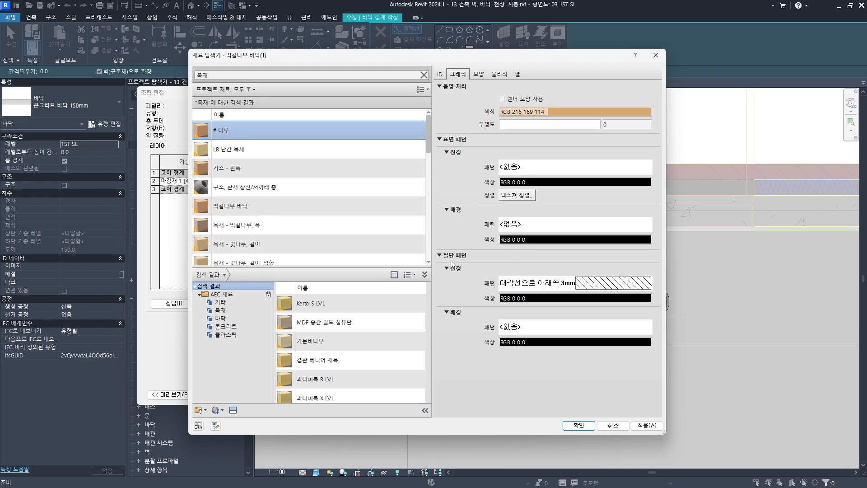
Step: Remove the # 마루 material's foreground cut pattern and accept the 마루 바닥 50mm floor type settings
click(557, 279)
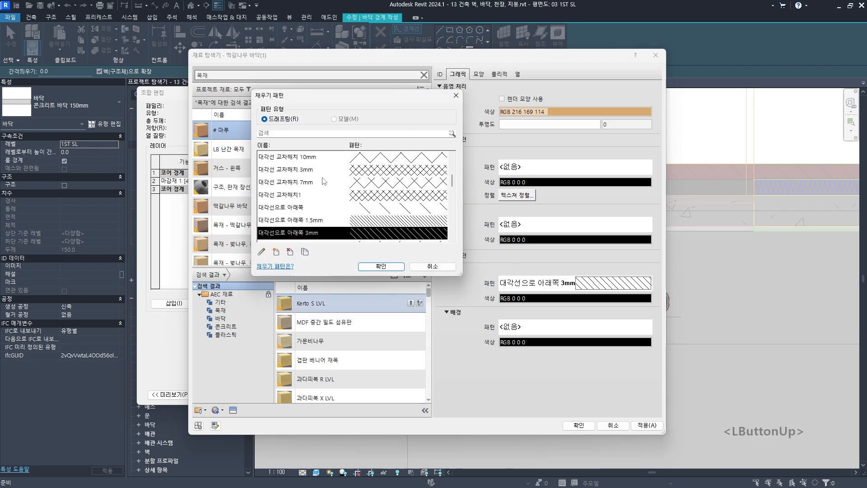
scroll(335, 189, up, 5)
click(330, 158)
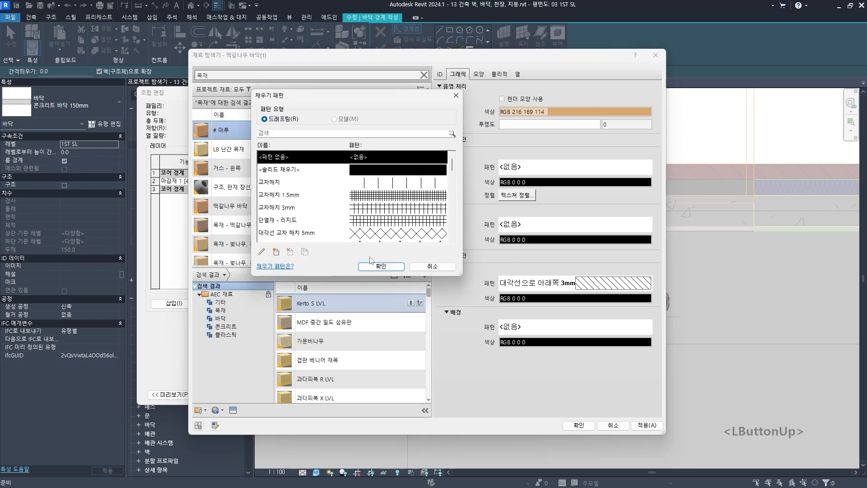
click(377, 266)
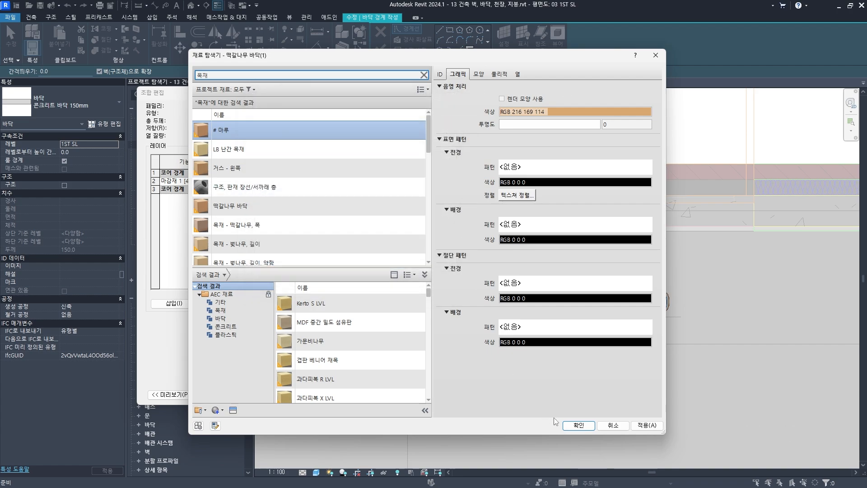
click(577, 426)
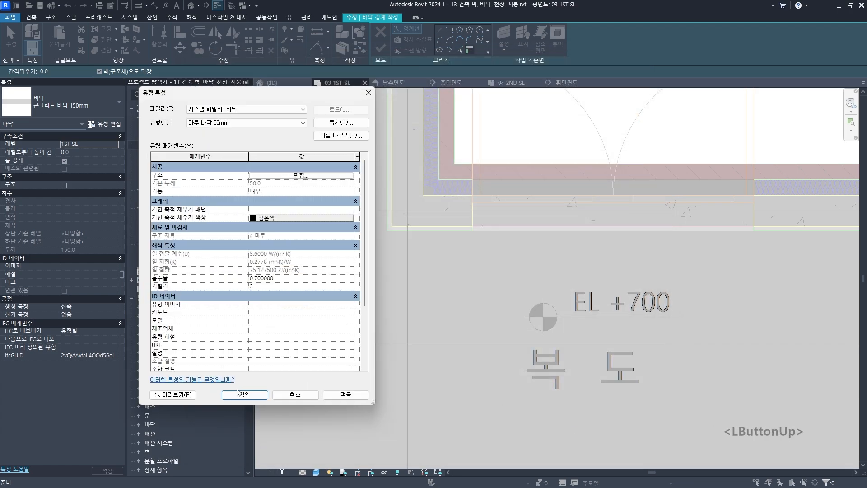
click(244, 394)
Step: Set the new floor's height offset from 1ST SL to 50
scroll(433, 327, down, 5)
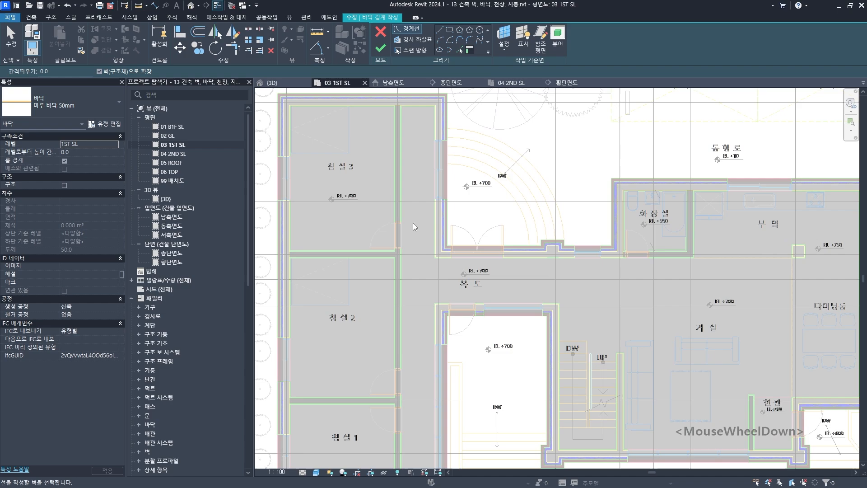
middle_drag(413, 223, 424, 269)
middle_drag(424, 175, 425, 181)
middle_drag(435, 299, 432, 249)
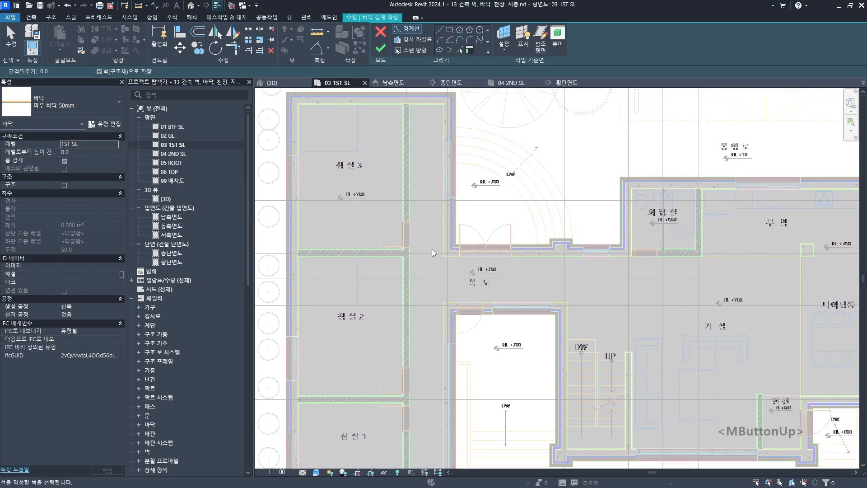
scroll(432, 248, up, 5)
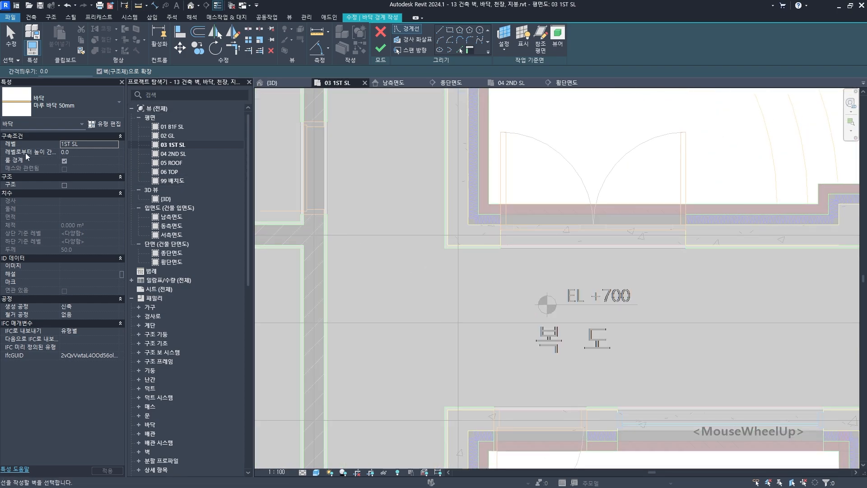
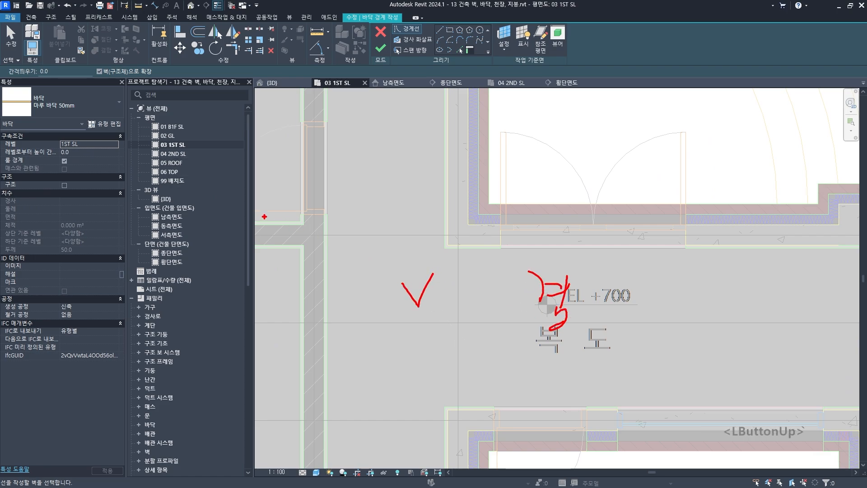
key(Escape)
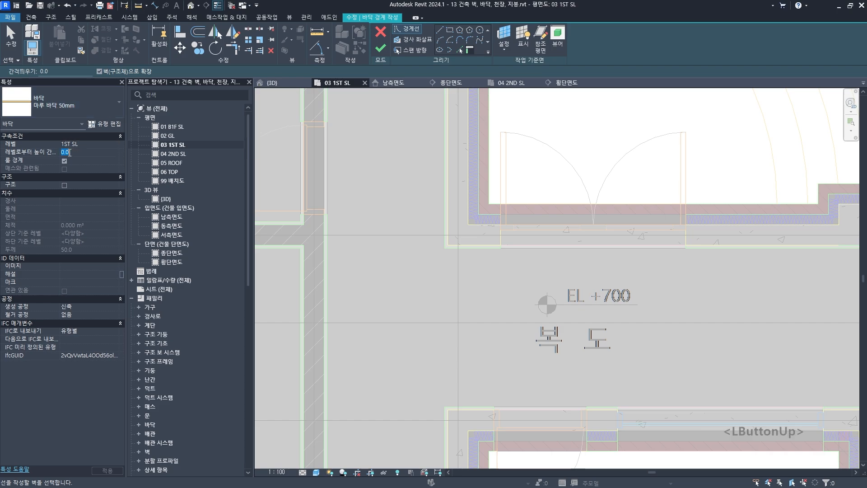
text(50)
key(Return)
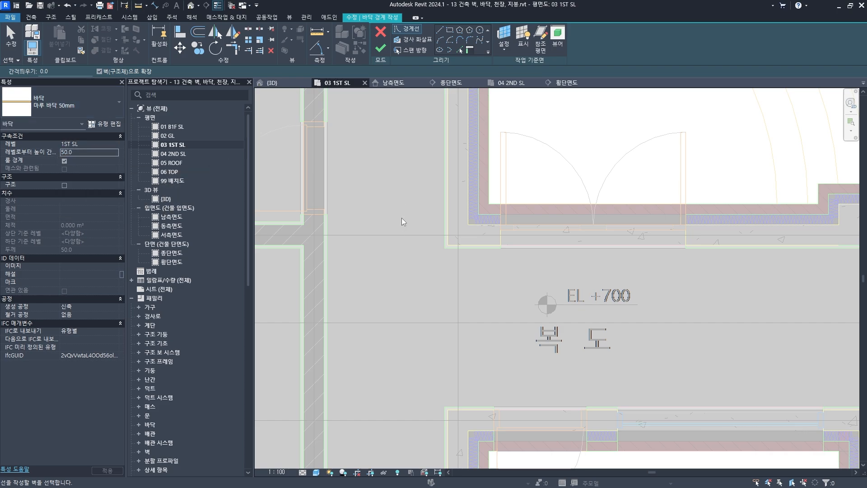
Step: Pick the corridor's inner wall finish faces at the corner beside the double entrance doors as floor boundary lines
click(459, 50)
click(464, 248)
scroll(443, 217, up, 2)
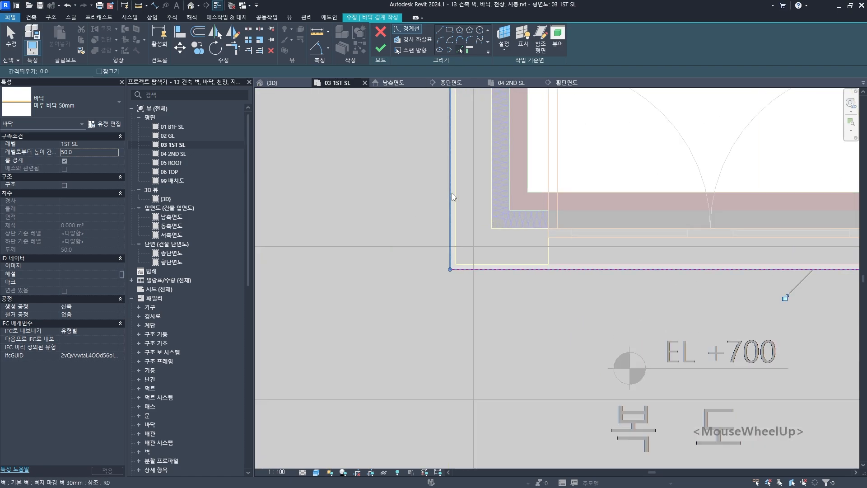
scroll(448, 200, up, 2)
click(447, 201)
scroll(450, 198, down, 2)
Step: Pick the bathroom partition's kitchen-side finish face and the kitchen's exterior wall finish faces as boundary lines
middle_drag(475, 251, 556, 271)
scroll(556, 271, up, 2)
click(562, 251)
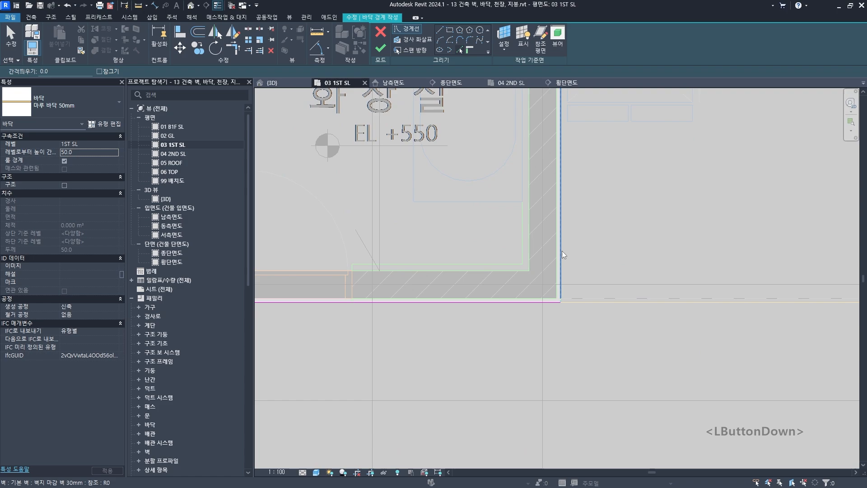
scroll(562, 250, down, 2)
scroll(569, 210, up, 2)
click(571, 192)
scroll(599, 226, down, 2)
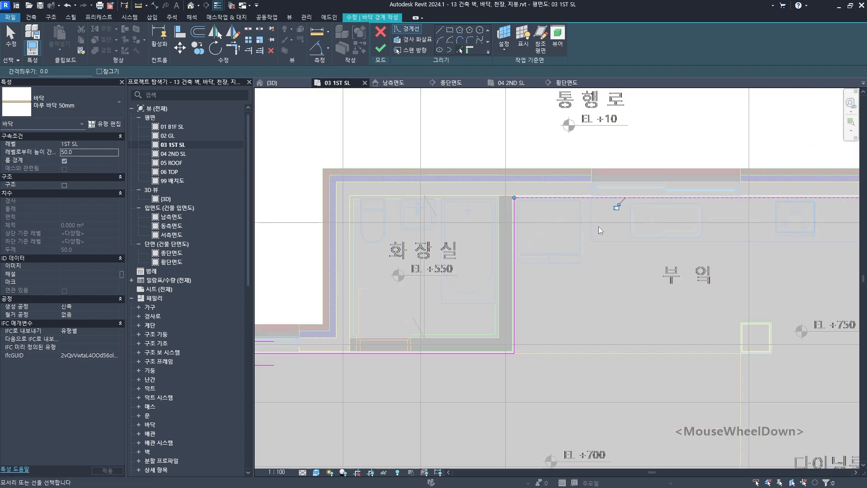
middle_drag(598, 226, 510, 213)
scroll(619, 235, up, 2)
click(662, 255)
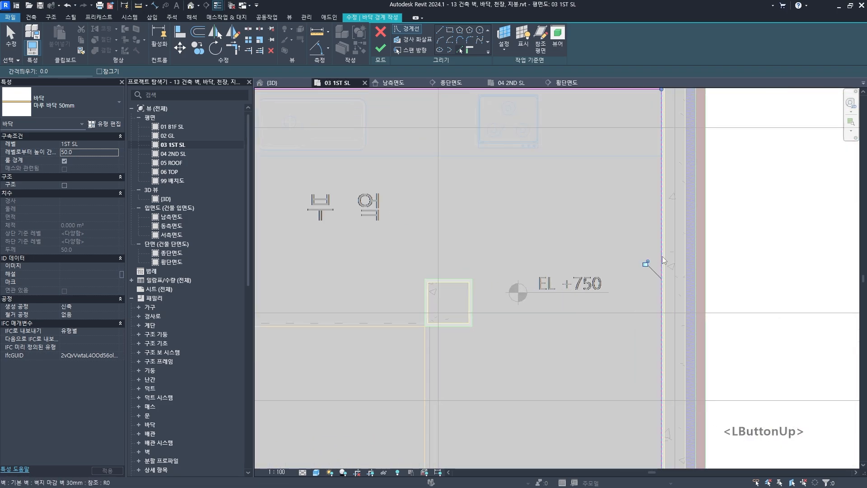
Step: Pick all four finish faces of the column between the kitchen and dining room as boundary lines
scroll(536, 229, up, 2)
click(509, 232)
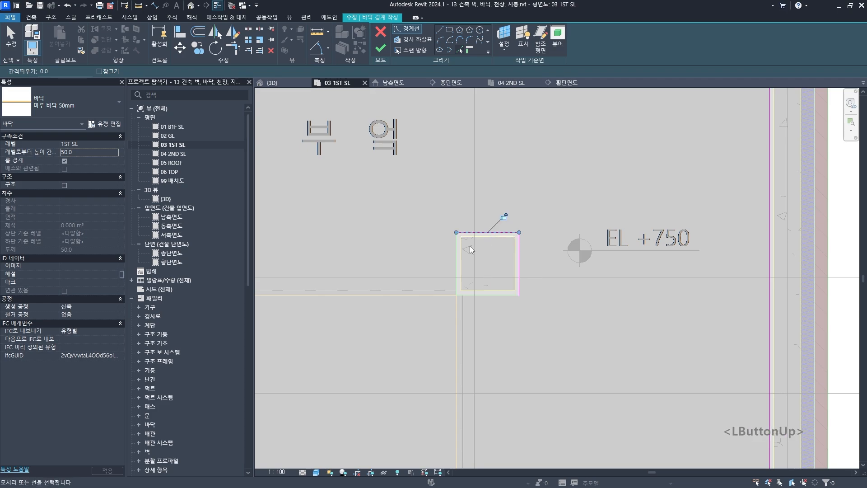
click(455, 265)
click(482, 296)
scroll(481, 296, down, 2)
Step: Pick the floor level change line between the living room and dining room as a boundary line
middle_drag(474, 281, 513, 129)
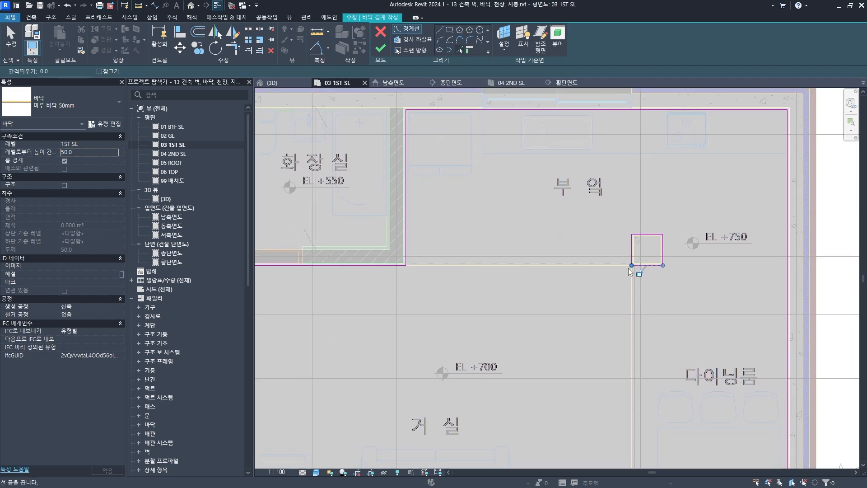
middle_drag(632, 294, 617, 229)
scroll(617, 283, up, 1)
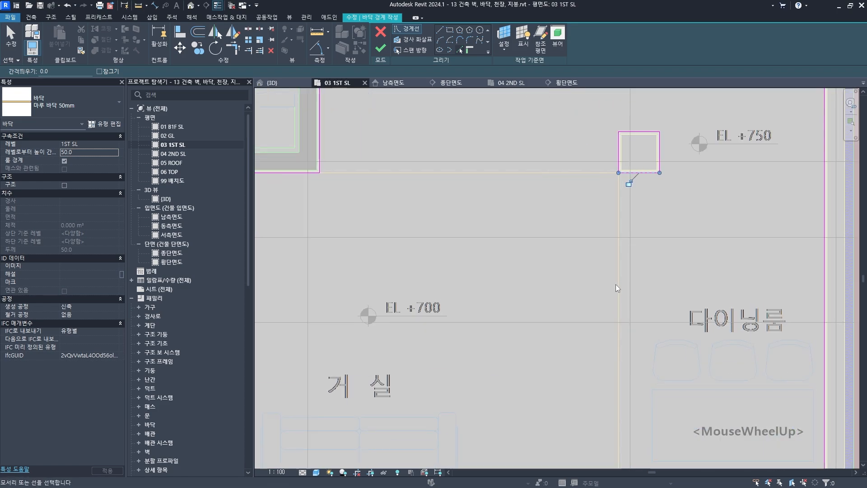
click(616, 286)
scroll(616, 286, down, 2)
middle_drag(529, 199, 530, 222)
Step: Delete the boundary lines picked around the kitchen walls and the column
key(Escape)
mouse_move(555, 210)
mouse_down()
mouse_move(495, 158)
mouse_move(404, 107)
mouse_up()
middle_drag(495, 158, 464, 145)
key(Delete)
drag(621, 238, 602, 205)
key(Delete)
click(586, 221)
key(Delete)
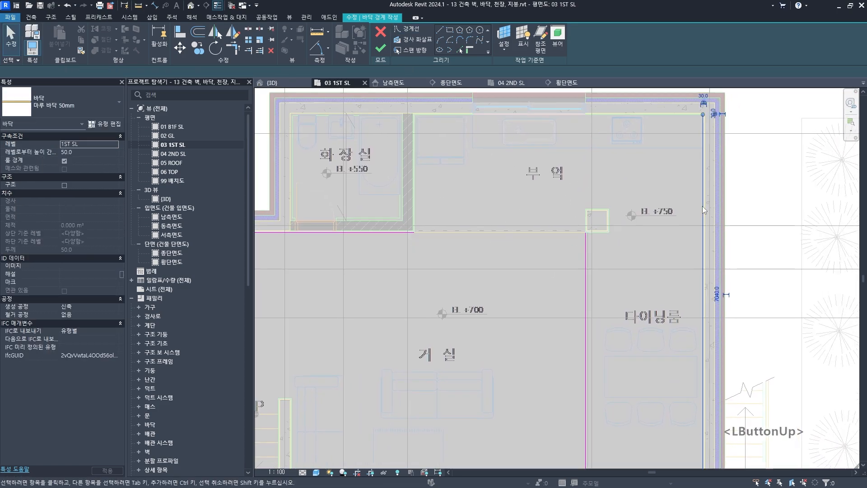
Step: Pick the 현관 threshold line and the finish faces around the end of the adjoining partition as boundary lines
scroll(704, 209, down, 2)
mouse_move(660, 265)
middle_down()
mouse_move(647, 273)
mouse_move(581, 219)
middle_up()
scroll(525, 278, up, 2)
key(Return)
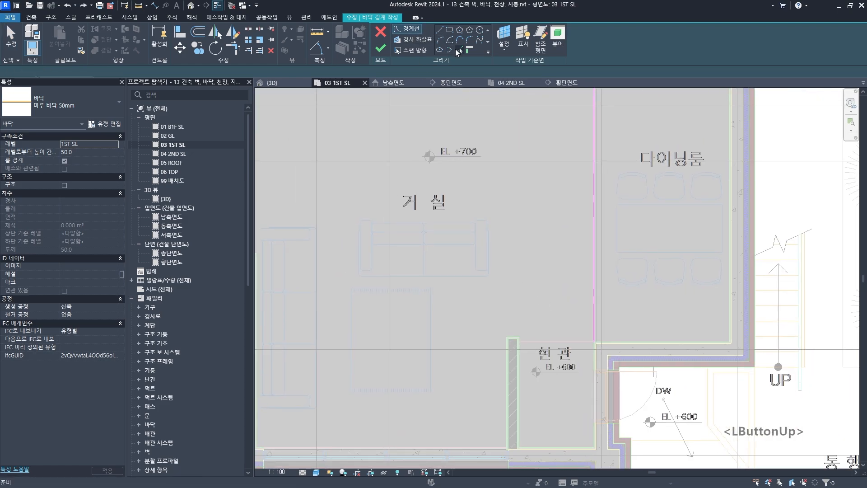
click(457, 51)
scroll(574, 280, up, 2)
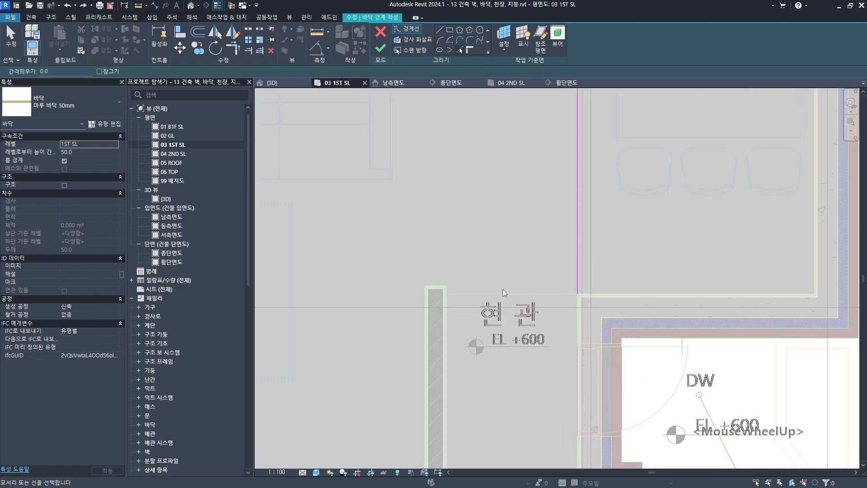
scroll(451, 286, up, 4)
click(435, 281)
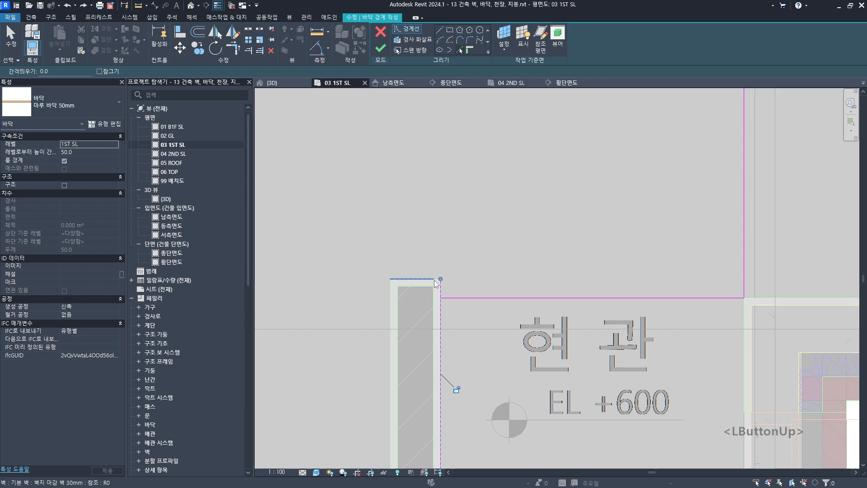
click(392, 310)
scroll(462, 329, down, 1)
middle_drag(475, 344, 469, 325)
middle_drag(587, 391, 586, 321)
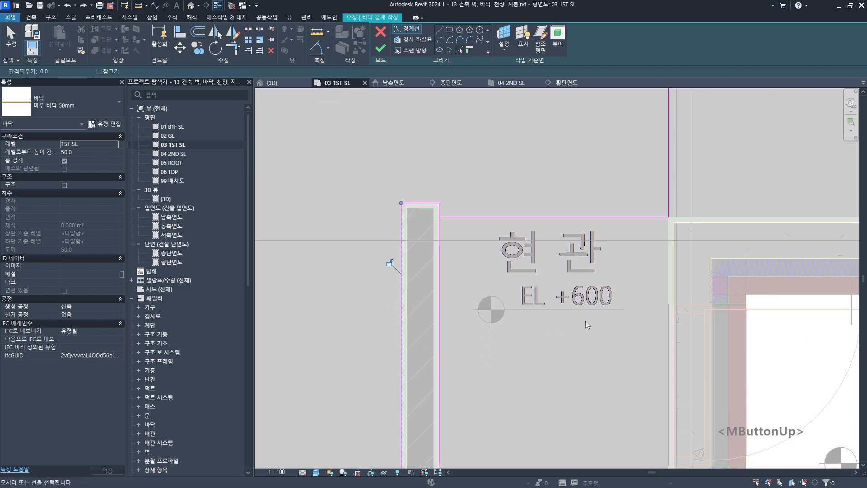
Step: Pick the living room's window wall finish face and the living-room side of the stair wall as boundary lines
scroll(563, 298, down, 1)
middle_drag(466, 315, 597, 287)
middle_drag(539, 408, 555, 337)
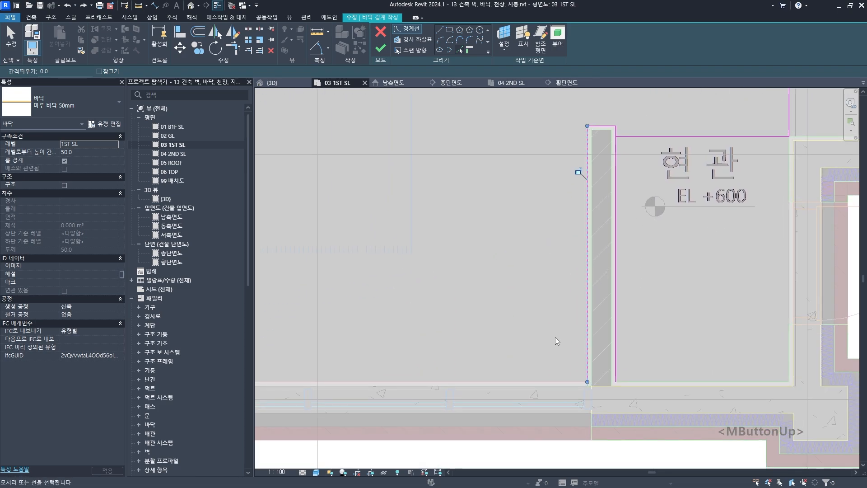
click(546, 381)
scroll(547, 381, down, 2)
middle_drag(298, 325, 667, 304)
scroll(610, 314, up, 2)
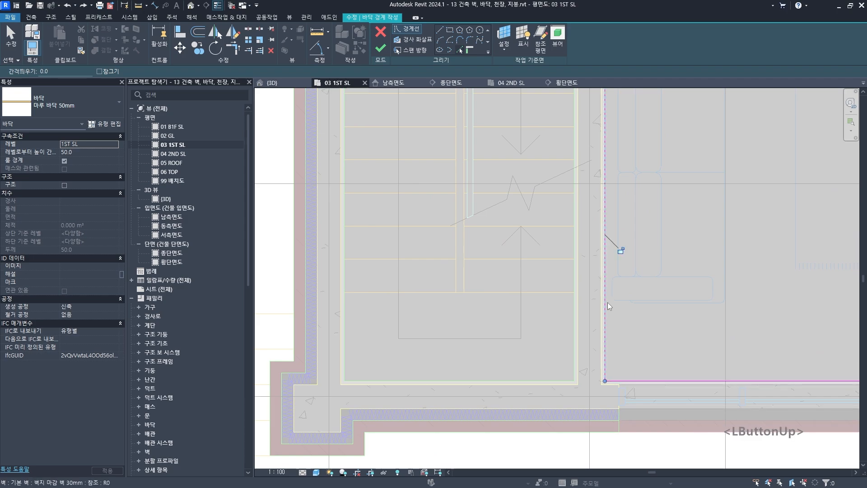
Step: Pick the stair wall's end and stair-side faces and the stairwell's remaining inner wall faces as boundary lines
scroll(609, 302, down, 1)
middle_drag(608, 302, 631, 227)
scroll(600, 180, up, 2)
click(599, 180)
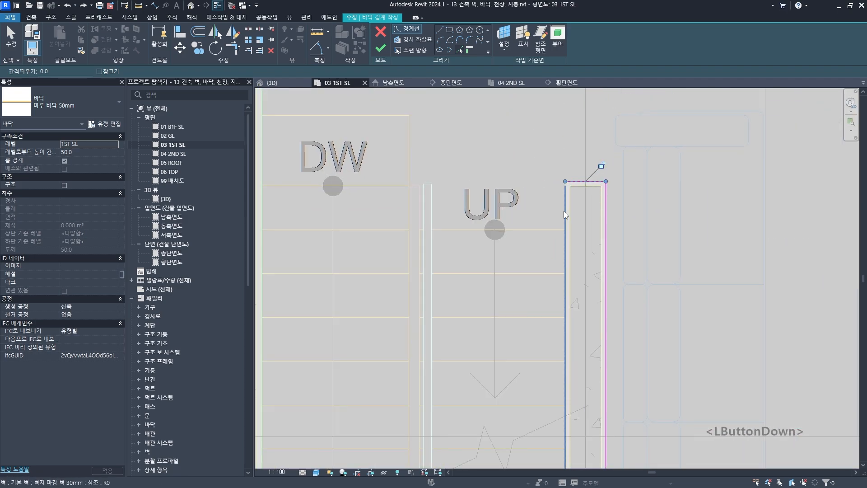
click(564, 211)
scroll(564, 211, down, 2)
middle_drag(550, 306, 624, 161)
scroll(577, 323, up, 1)
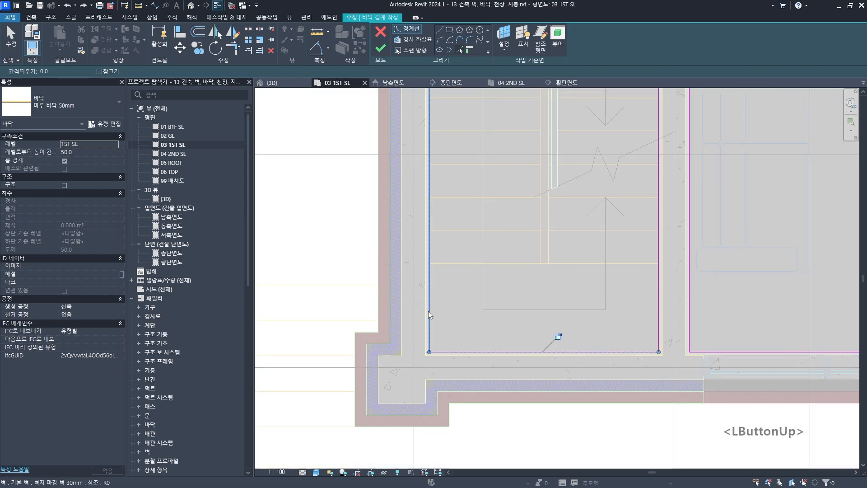
scroll(429, 312, down, 2)
middle_drag(431, 307, 501, 273)
Step: Pick the corridor-side wall finish faces around the EL +700 outdoor area beside the stairs as boundary lines
scroll(438, 209, up, 3)
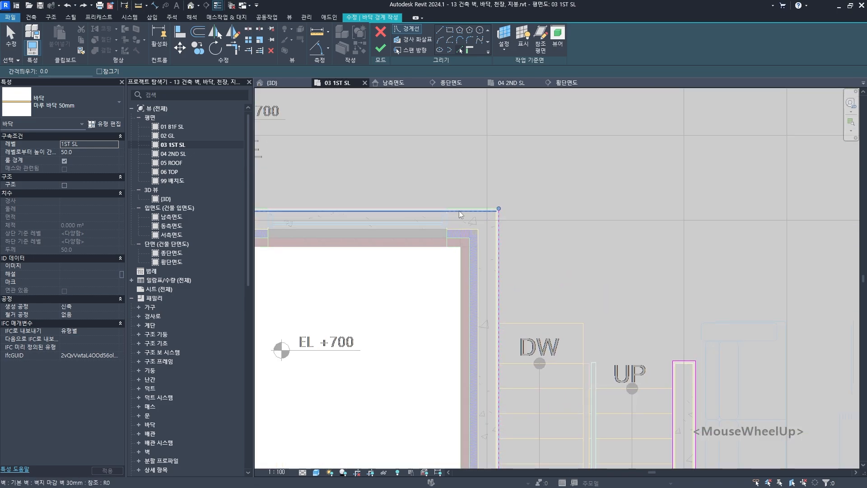
click(459, 211)
scroll(458, 216, down, 2)
middle_drag(280, 276, 529, 235)
scroll(521, 236, up, 1)
click(507, 230)
scroll(506, 251, down, 1)
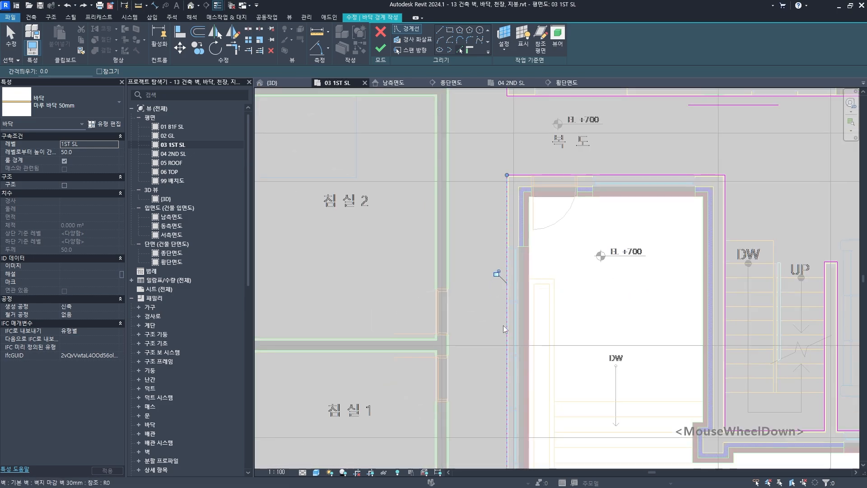
Step: Pick the corridor's bedroom-side wall finish face and its two end walls as boundary lines
mouse_move(505, 329)
middle_down()
mouse_move(521, 213)
mouse_move(533, 378)
middle_up()
scroll(491, 270, up, 2)
click(475, 258)
scroll(476, 251, down, 4)
middle_drag(503, 122, 513, 280)
scroll(528, 190, up, 3)
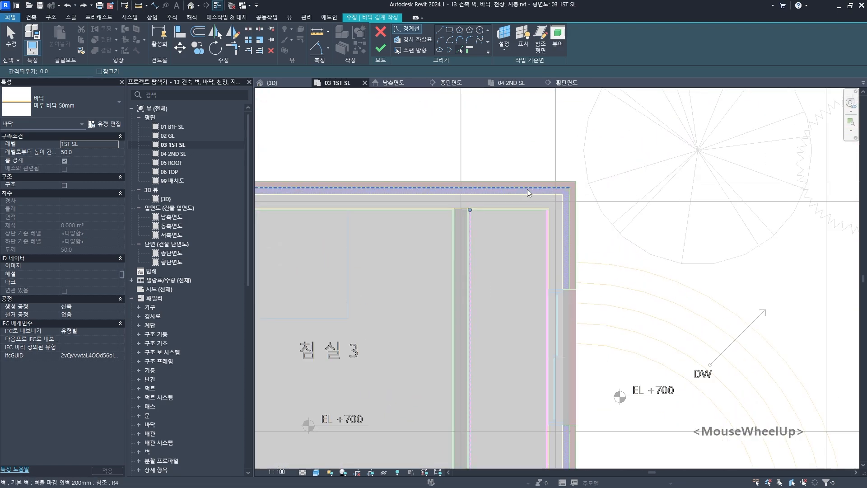
click(520, 211)
scroll(524, 232, down, 3)
middle_drag(524, 233, 557, 267)
key(Escape)
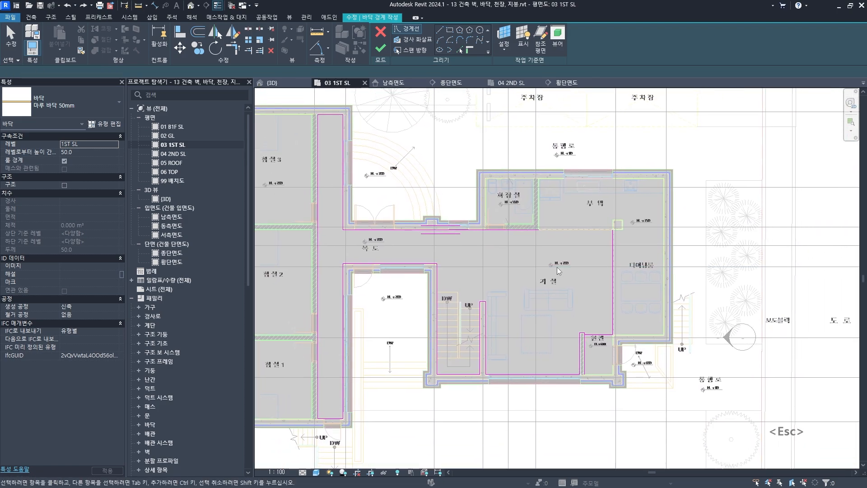
Step: Trim the corridor's upper boundary line and the living-dining line into a corner beside the column
scroll(546, 230, up, 2)
click(517, 211)
key(t)
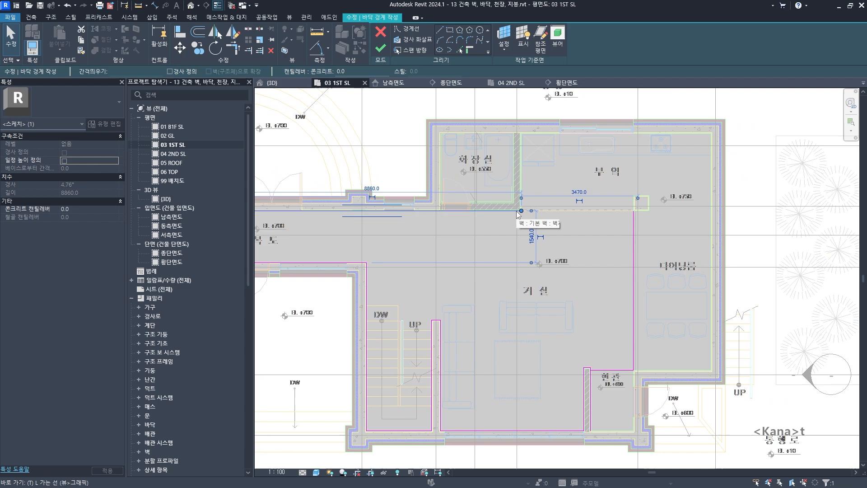
key(r)
click(528, 214)
click(635, 233)
Step: Trim the 현관 threshold line and the adjoining partition's entrance-side line to meet in a corner
scroll(572, 326, up, 3)
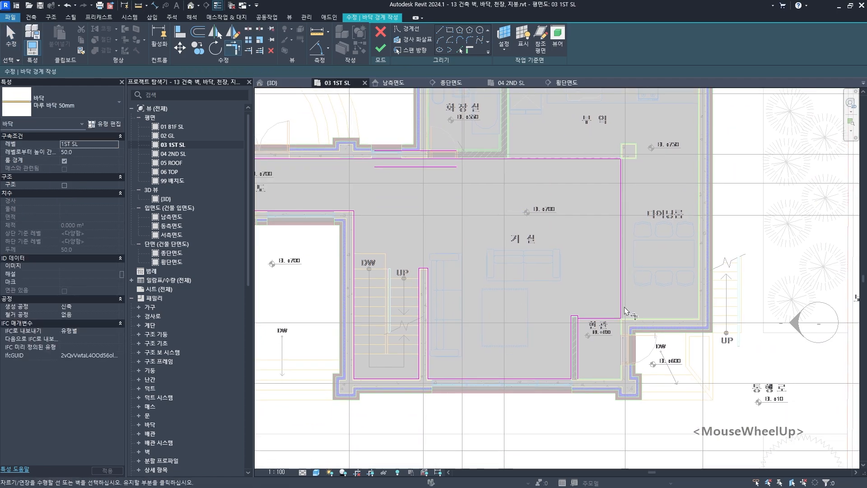
scroll(572, 326, up, 2)
click(571, 323)
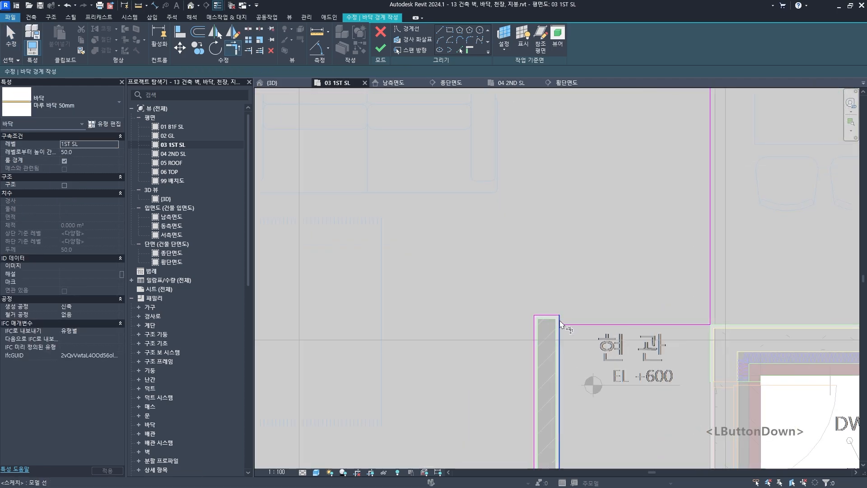
scroll(565, 327, down, 2)
key(Escape)
Step: Try to finish the wood floor boundary, then show the conflicting sketch lines and return to the sketch
scroll(470, 282, down, 1)
middle_drag(484, 291, 581, 321)
scroll(581, 320, down, 2)
middle_drag(535, 250, 535, 258)
key(Escape)
click(386, 51)
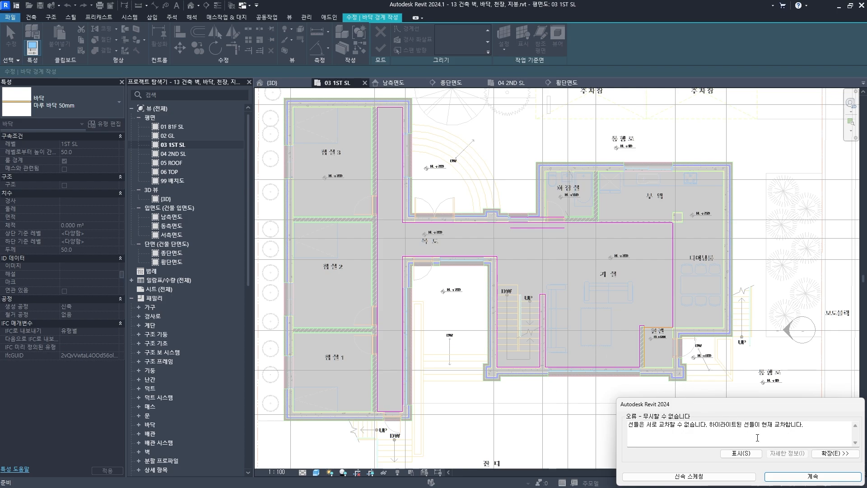
click(747, 457)
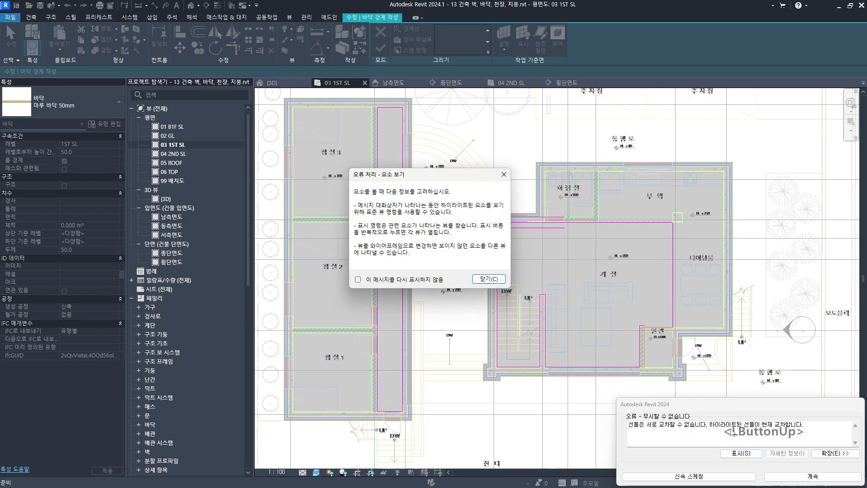
click(476, 282)
key(Escape)
middle_drag(516, 199, 516, 206)
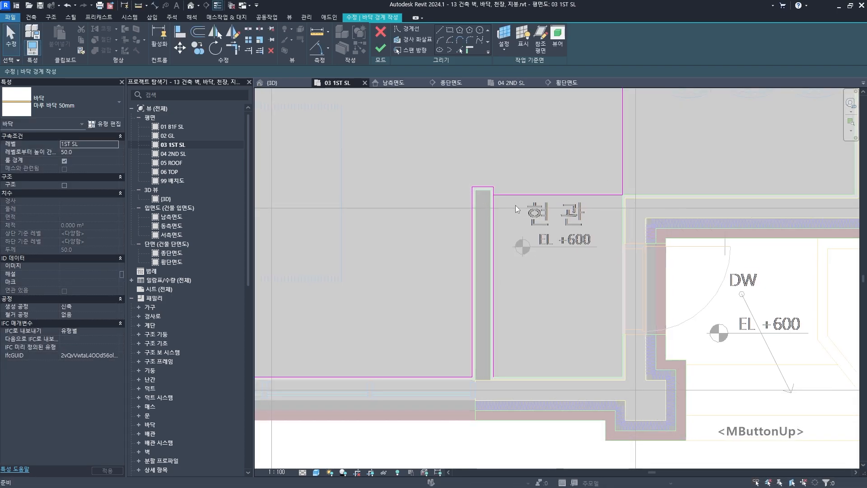
Step: Trim the 현관 partition's end line and the threshold line into a corner, and finish the 50 mm wood floor
scroll(491, 192, up, 3)
click(489, 187)
click(482, 180)
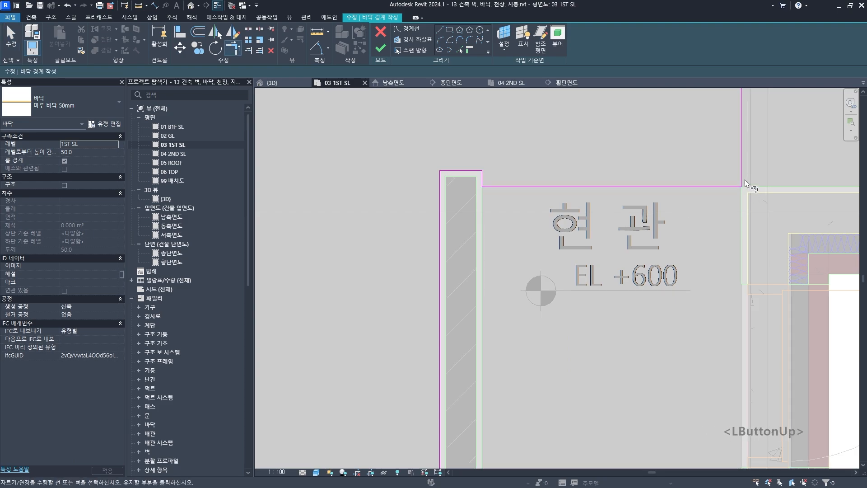
scroll(711, 198, down, 5)
middle_drag(511, 184, 564, 245)
scroll(563, 242, down, 3)
key(Escape)
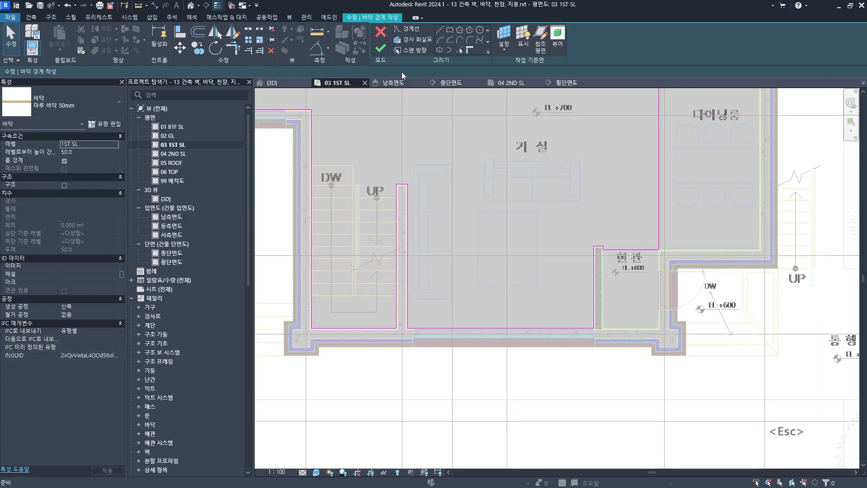
click(383, 50)
key(Escape)
Step: Turn on the 3D view's section box, lower its top through the first floor, and pull one side in through the living room
key(F2)
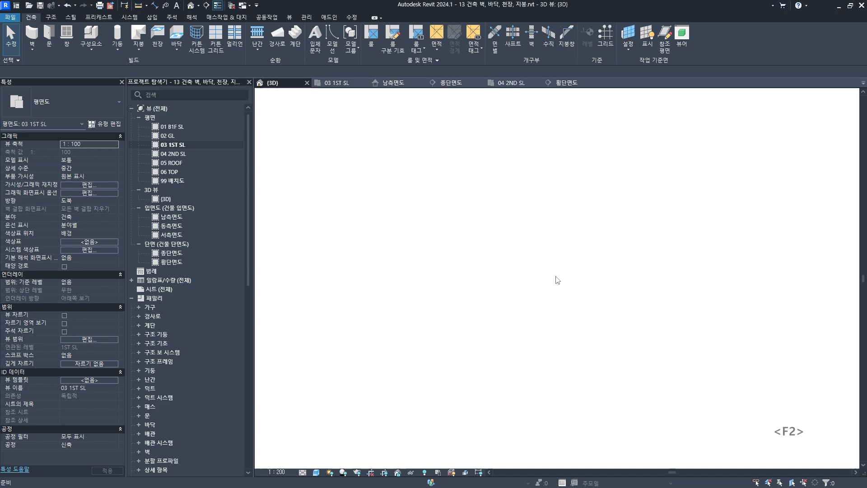
shift+middle_drag(561, 325, 555, 270)
key(Escape)
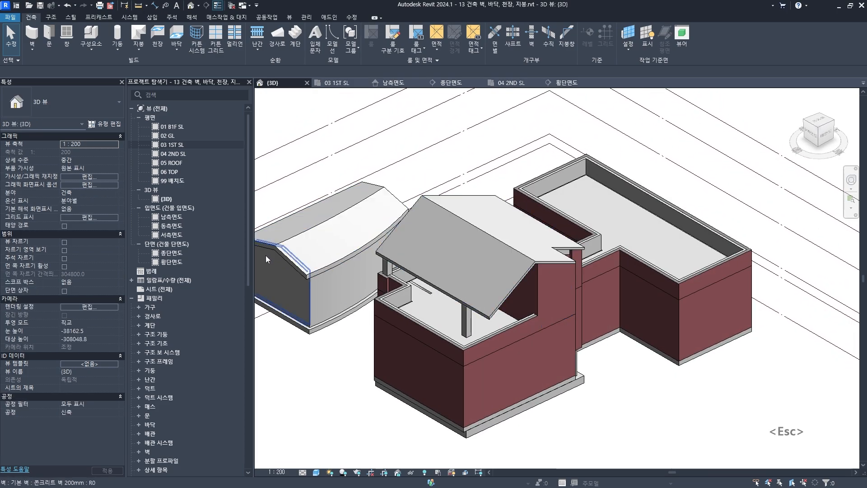
click(64, 291)
scroll(430, 341, down, 3)
middle_drag(451, 344, 453, 328)
click(488, 247)
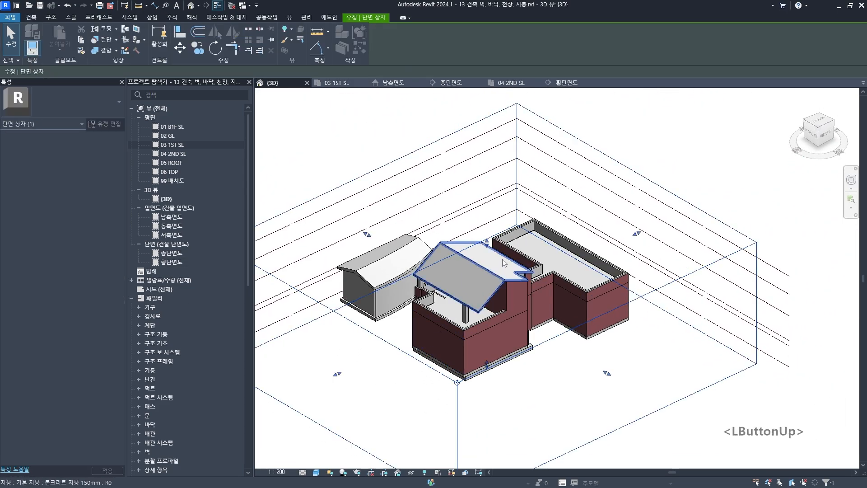
drag(491, 254, 501, 330)
middle_drag(374, 399, 381, 352)
drag(345, 361, 475, 297)
click(478, 296)
Step: Inspect in 3D how the wood floor's cut edge meets the raised slab beside the living room
scroll(482, 295, up, 6)
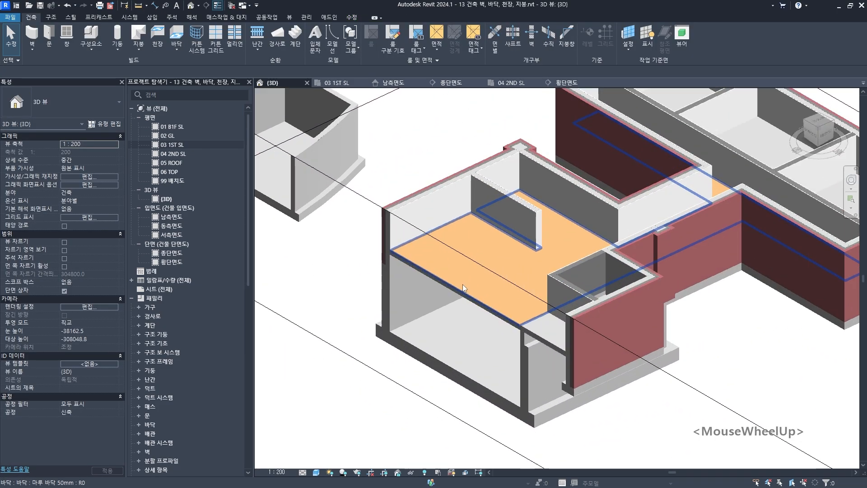
scroll(606, 300, up, 6)
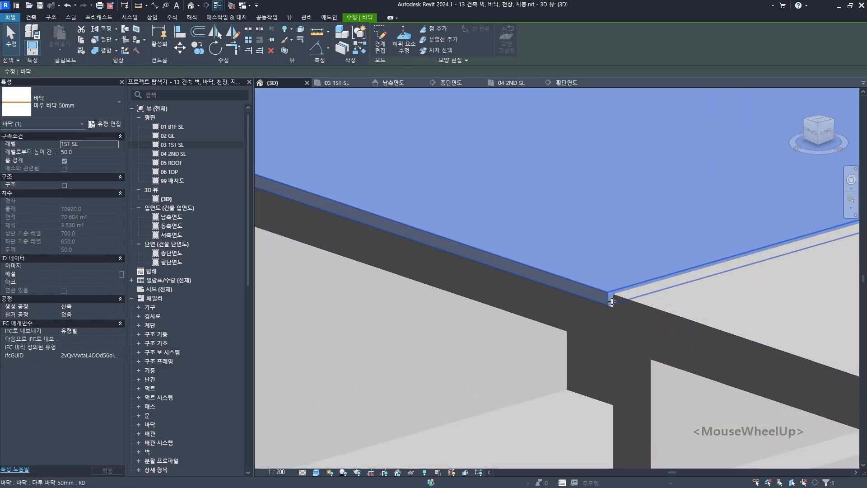
key(Escape)
click(588, 271)
shift+middle_drag(588, 271, 730, 256)
key(Escape)
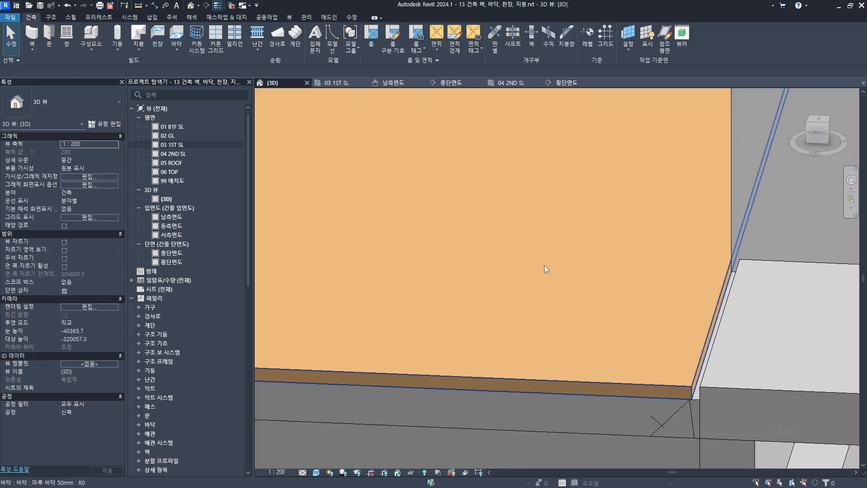
Step: Edit the wood floor's boundary in the 1ST SL plan, adding the bathroom wall's kitchen-side finish face and the kitchen slab edge as lines
double_click(187, 144)
middle_click(544, 229)
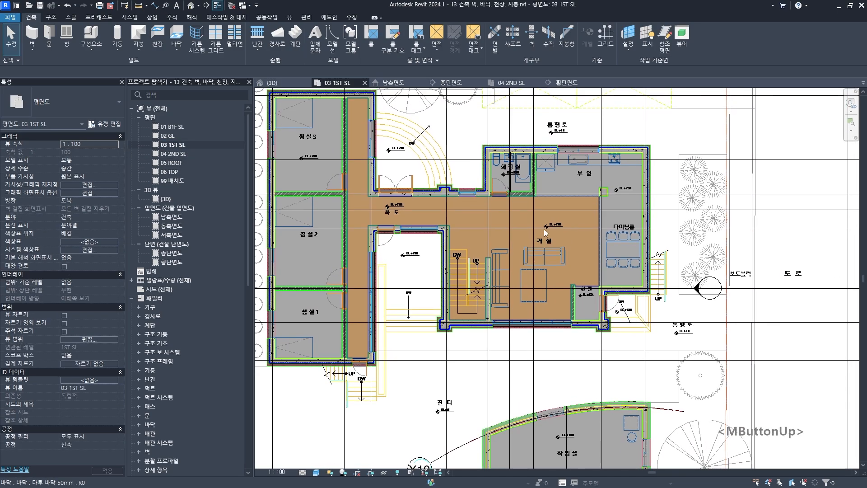
scroll(573, 202, up, 5)
double_click(574, 191)
scroll(570, 186, up, 2)
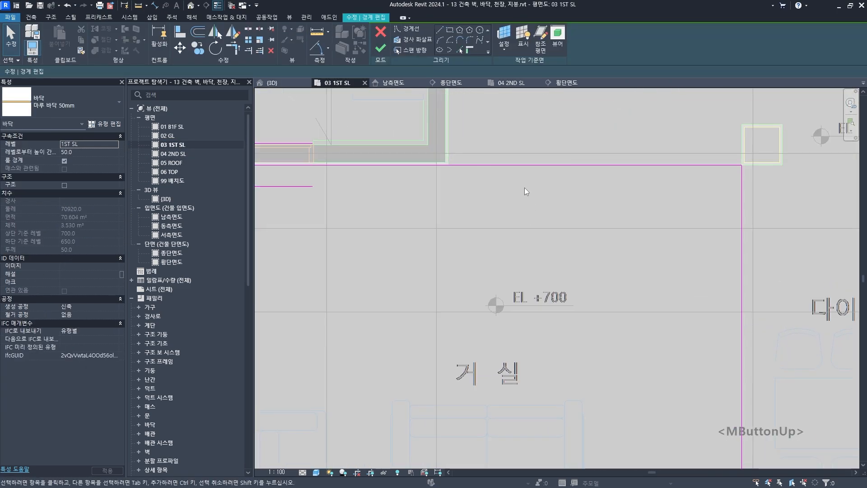
key(Escape)
scroll(441, 170, up, 3)
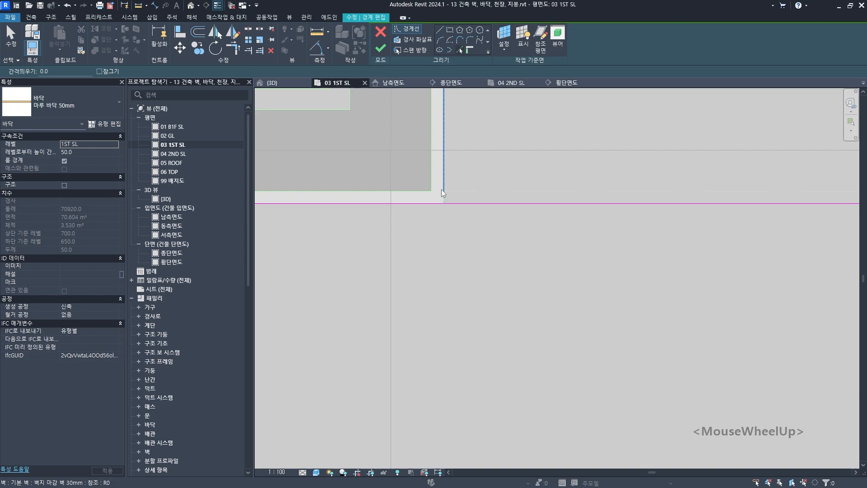
click(475, 191)
scroll(452, 191, up, 2)
Step: Trim the new boundary lines into corners at the bathroom wall and the column, and finish the wood floor edit
key(t)
key(r)
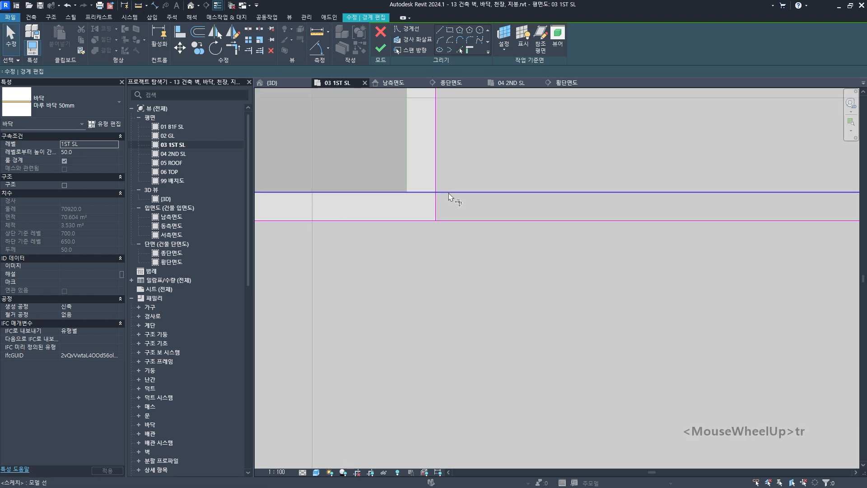
click(436, 202)
click(431, 221)
scroll(606, 275, down, 3)
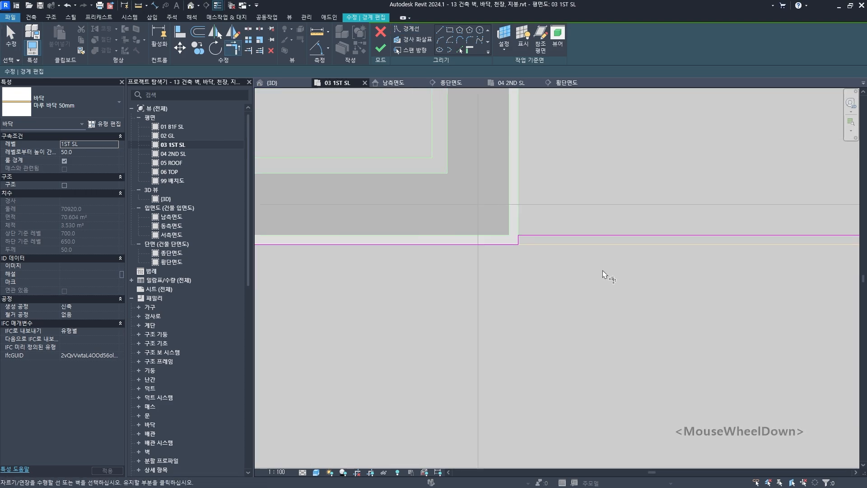
middle_drag(606, 275, 481, 260)
scroll(564, 239, up, 3)
scroll(565, 232, up, 2)
click(559, 230)
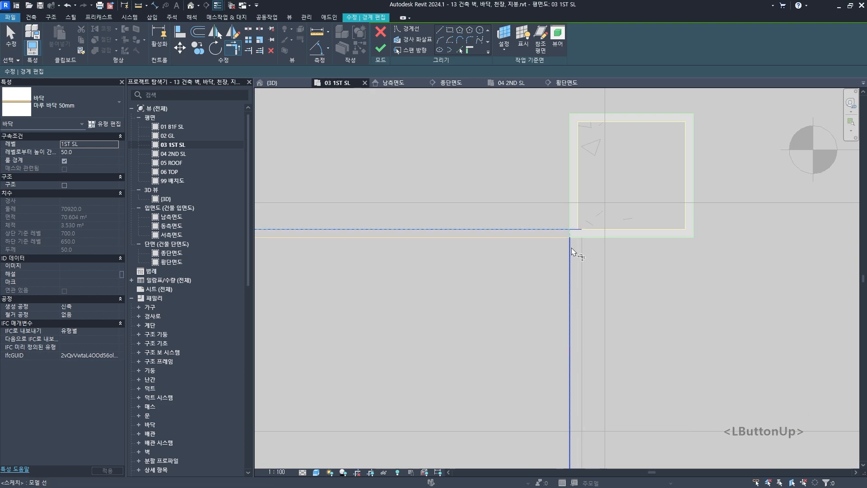
click(570, 249)
scroll(552, 255, down, 3)
middle_drag(553, 248, 618, 228)
key(Escape)
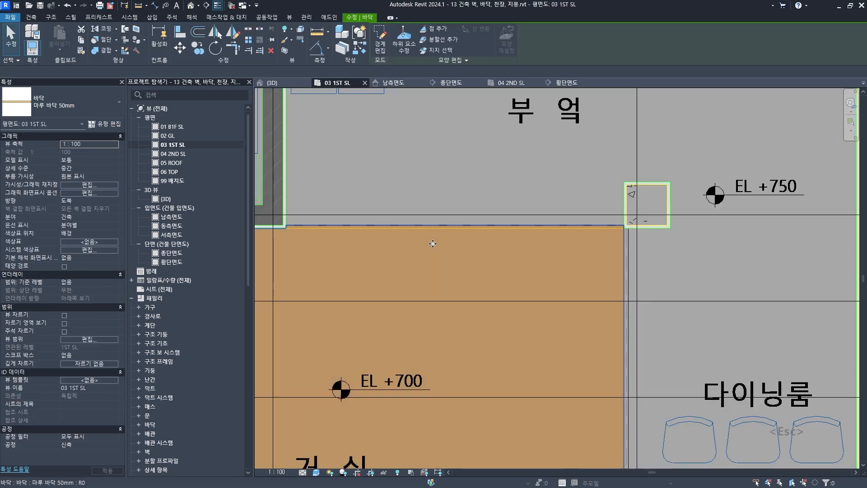
key(Escape)
Step: Examine the revised wood floor's edge along the kitchen and dining slab in the 3D view
key(ctrl+shift+Tab)
middle_drag(625, 376, 522, 293)
scroll(559, 270, up, 1)
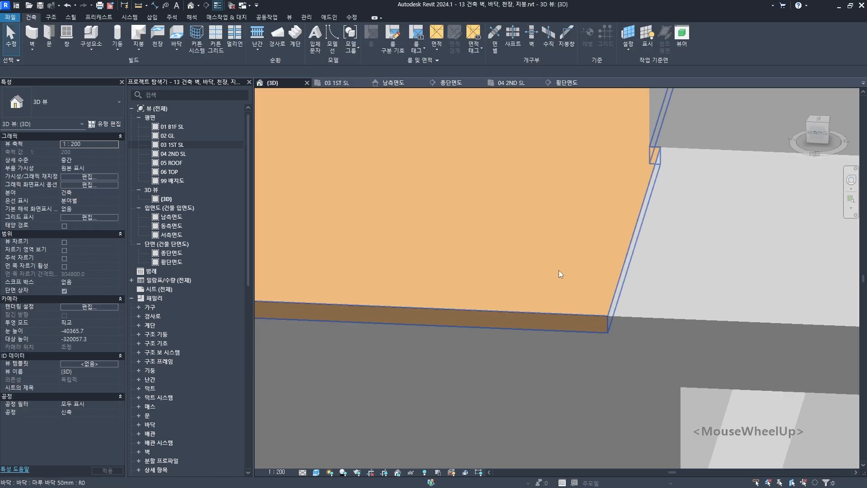
click(559, 270)
key(Escape)
scroll(573, 316, down, 1)
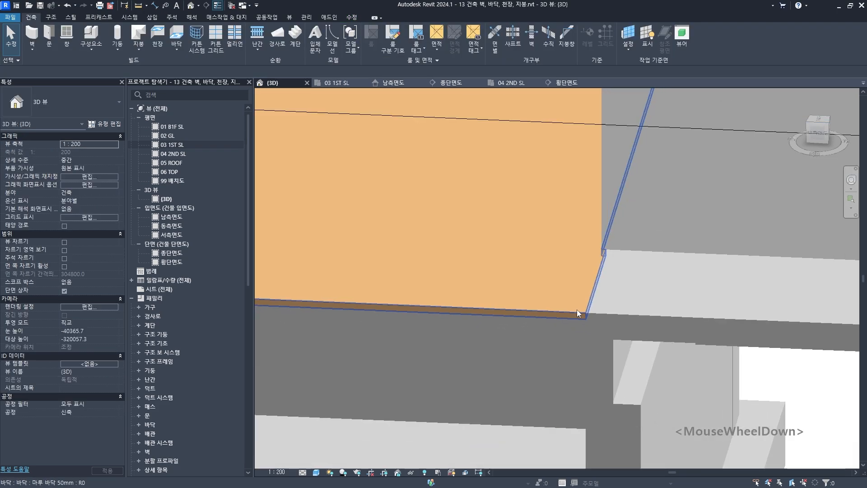
scroll(577, 310, down, 3)
shift+middle_drag(525, 329, 540, 351)
key(Escape)
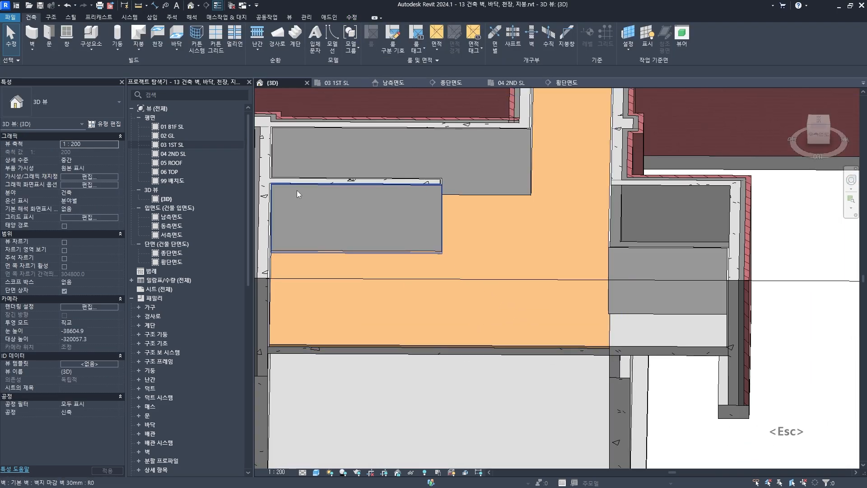
Step: Start a new floor in the 1ST SL plan and duplicate the wood floor type as 부엌 타일 바닥 50mm
key(ctrl+Tab)
scroll(476, 248, down, 3)
middle_drag(502, 237, 442, 188)
key(Escape)
click(406, 297)
middle_drag(393, 289, 423, 287)
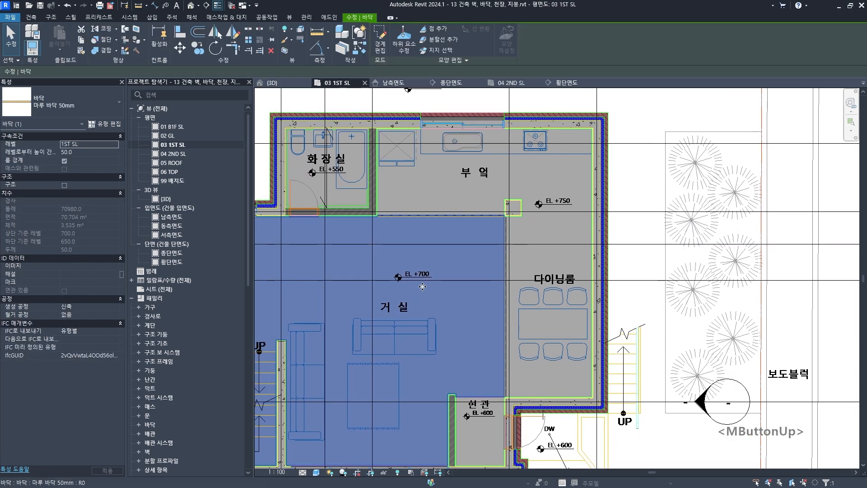
key(Escape)
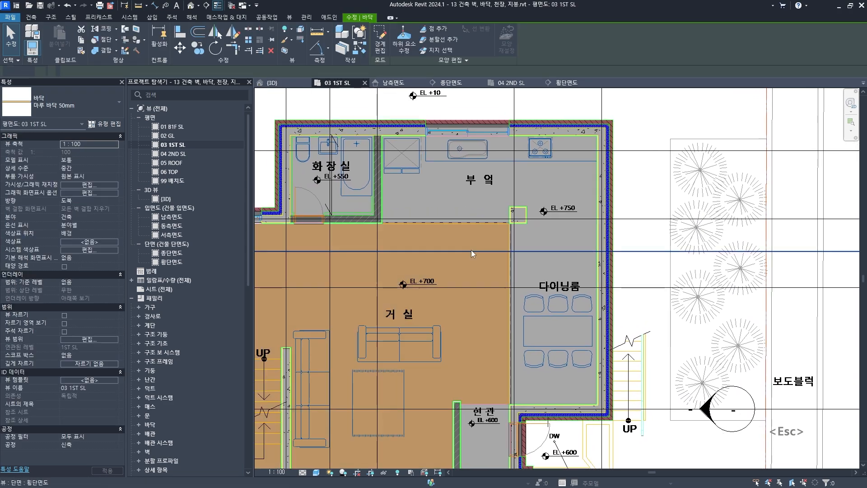
click(33, 20)
click(173, 34)
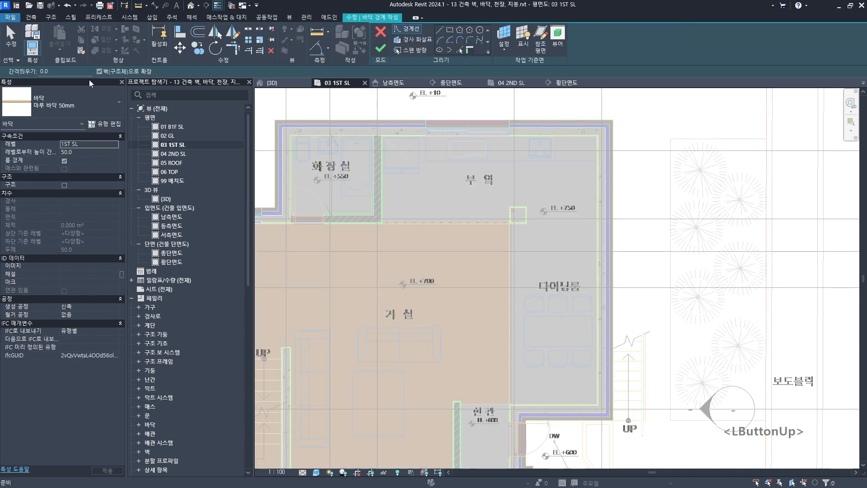
click(105, 124)
click(342, 122)
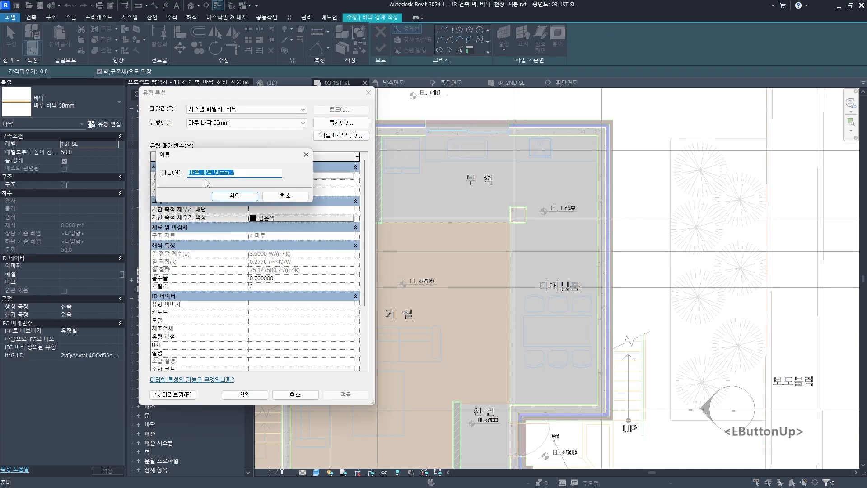
drag(194, 172, 166, 171)
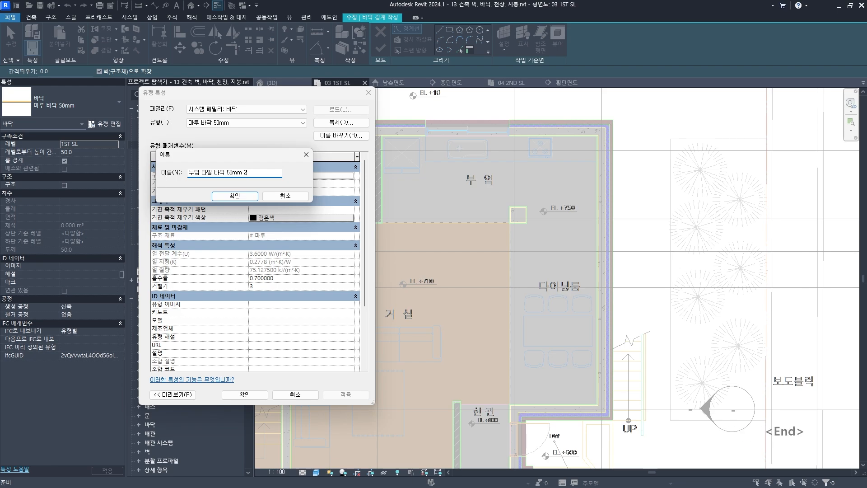
key(Return)
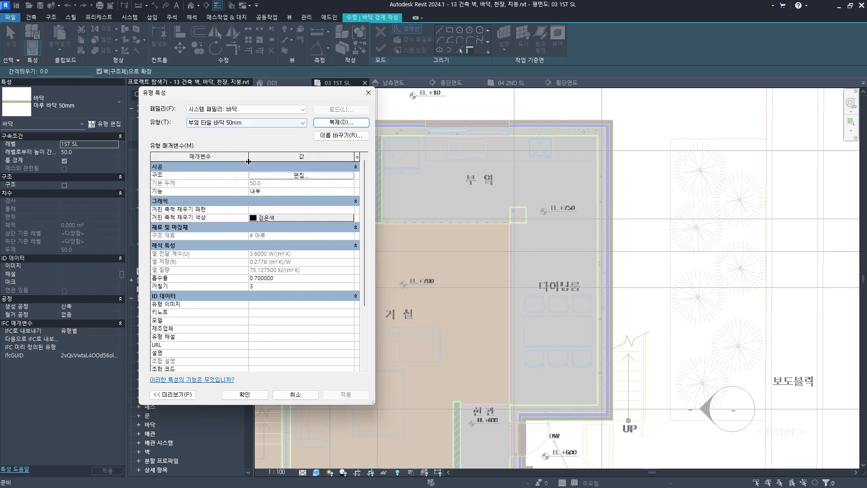
Step: Open the material selection for the new type's 마감재 1 [4] layer and search the materials for 타일
click(300, 176)
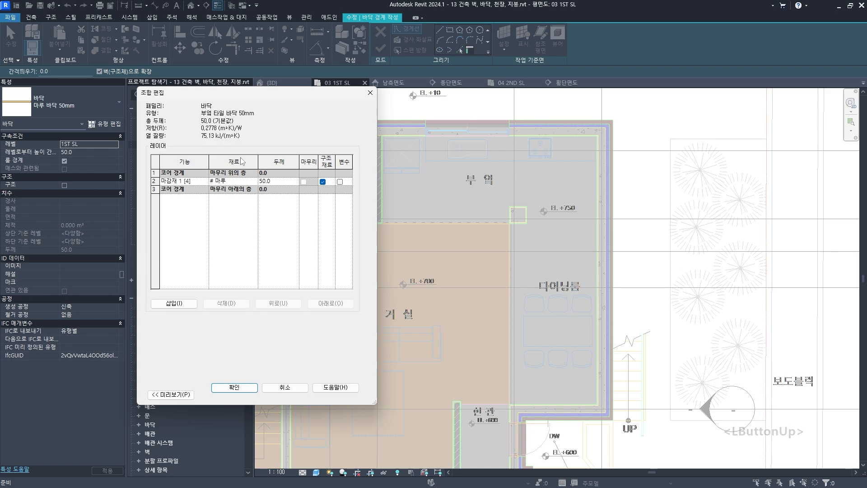
click(253, 181)
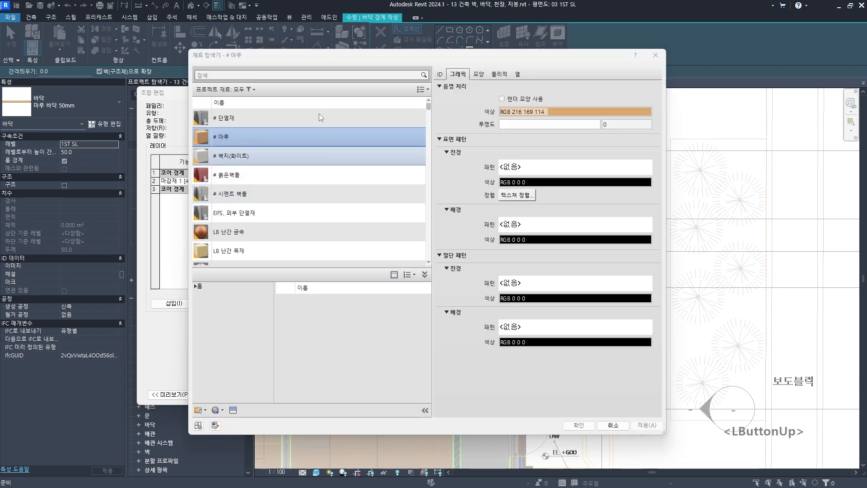
click(306, 80)
text(타일)
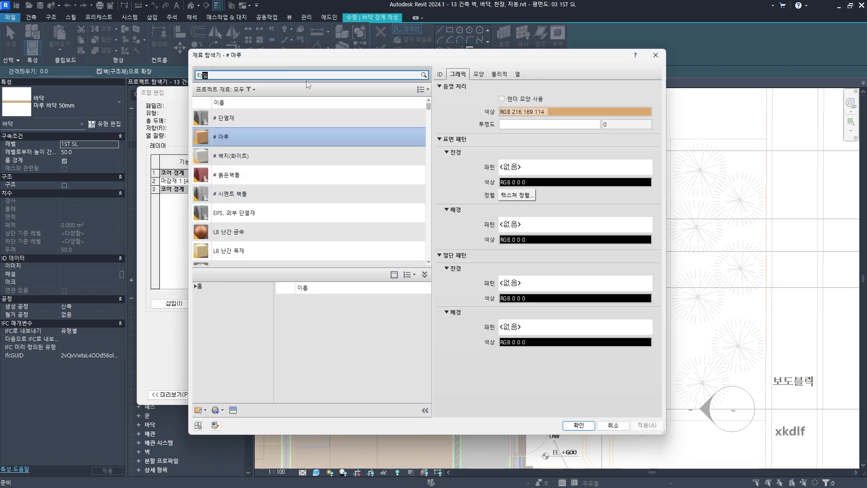
Step: Browse the tile materials and add the library material 슬래브, 타일 25 x 25 to the project
click(279, 127)
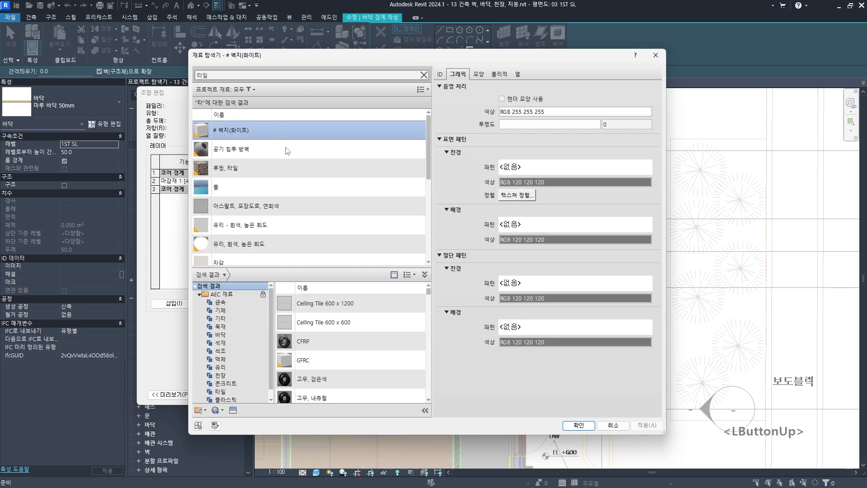
scroll(276, 164, down, 2)
scroll(262, 136, up, 1)
click(262, 136)
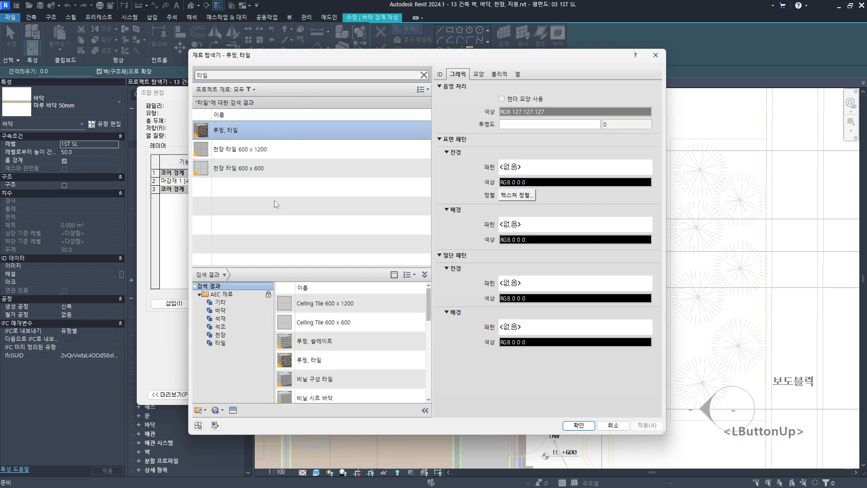
scroll(334, 359, down, 3)
scroll(336, 362, up, 1)
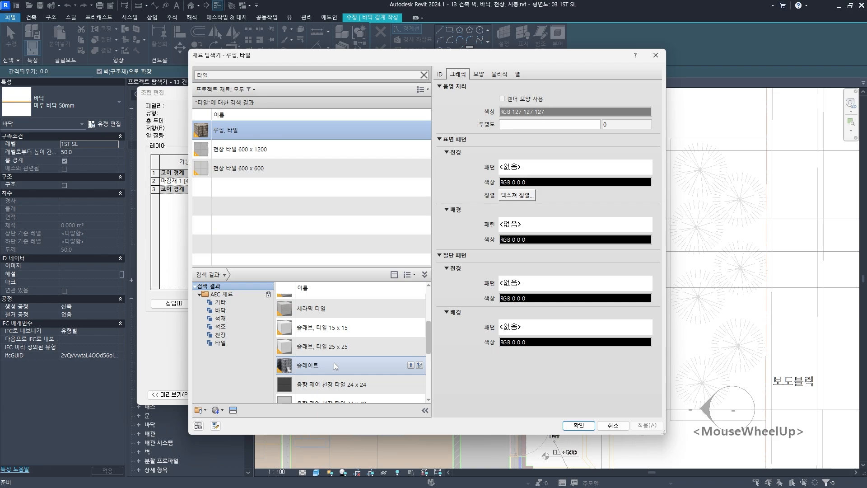
click(331, 347)
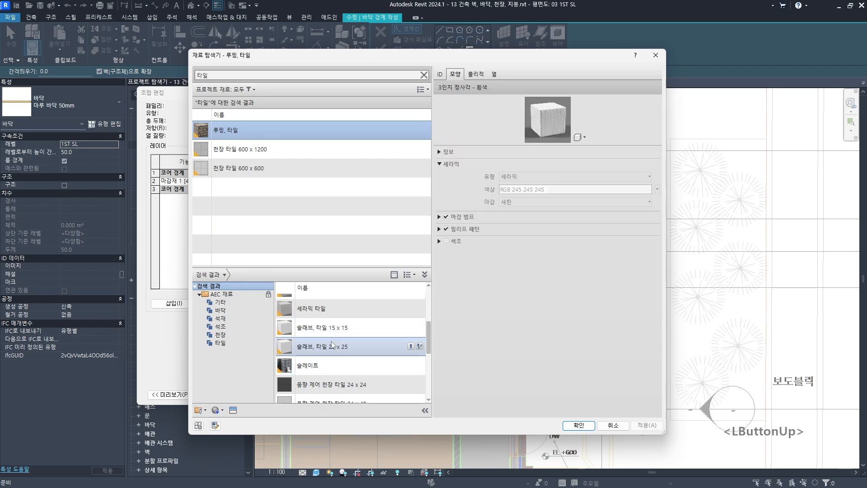
scroll(355, 361, up, 1)
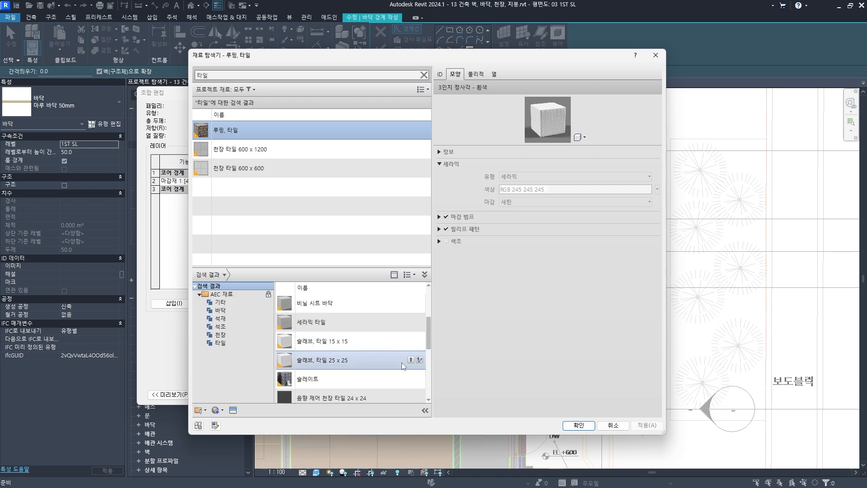
click(411, 360)
Step: Duplicate the 슬래브, 타일 25 x 25 material together with its assets and name the copy # 부엌 타일
right_click(237, 149)
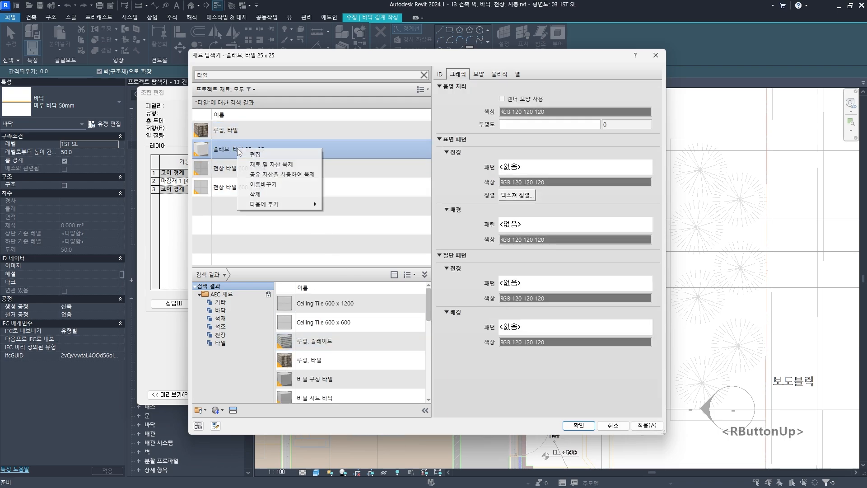
click(275, 165)
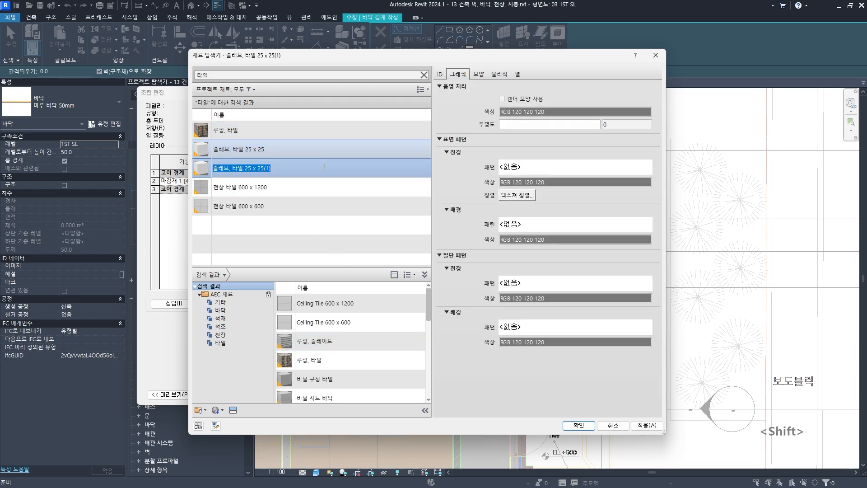
text(# 부엌 타일)
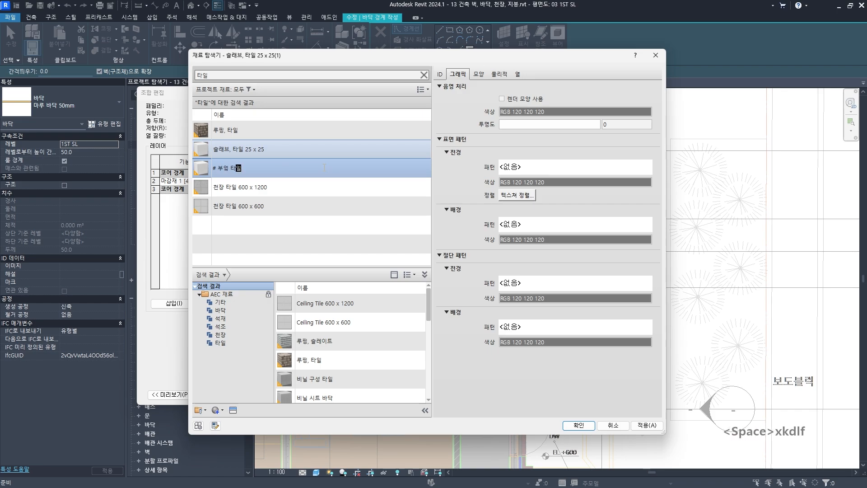
key(Return)
Step: Select the # 부엌 타일 material and open its shading colour for editing
click(240, 136)
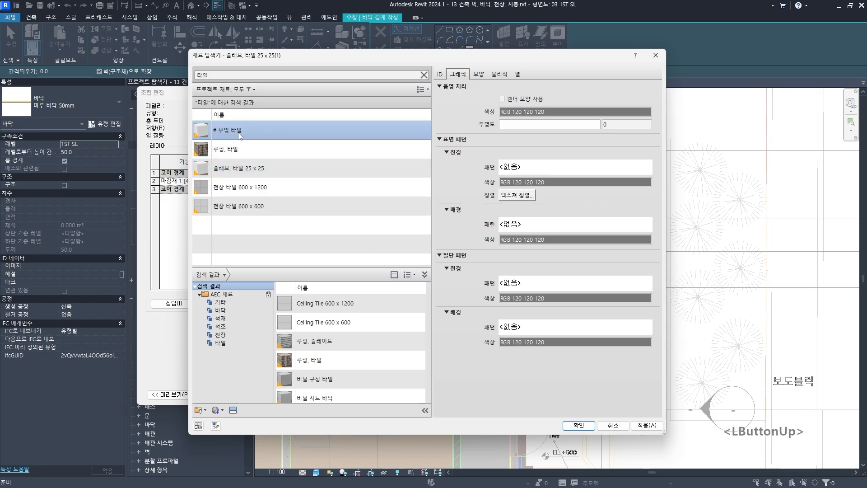
click(545, 112)
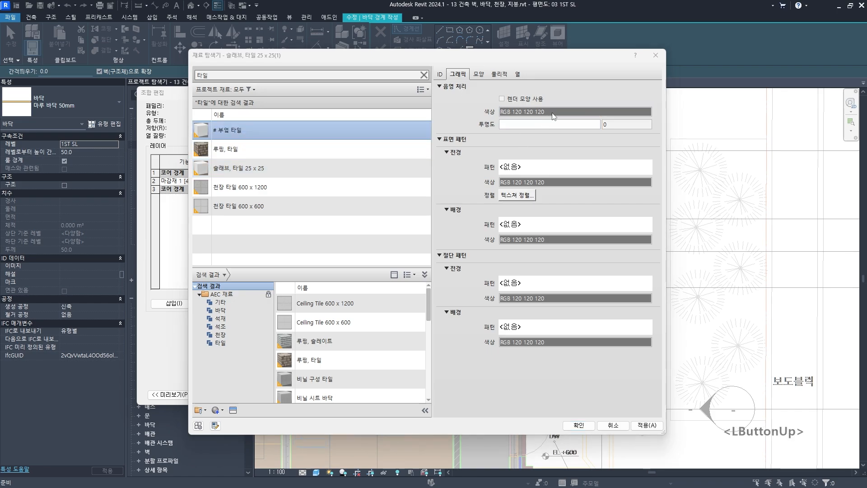
Step: Set the # 부엌 타일 material's shading colour to RGB 162 208 215 and confirm the 부엌 타일 바닥 50mm floor type
drag(496, 241, 491, 227)
click(546, 210)
click(470, 317)
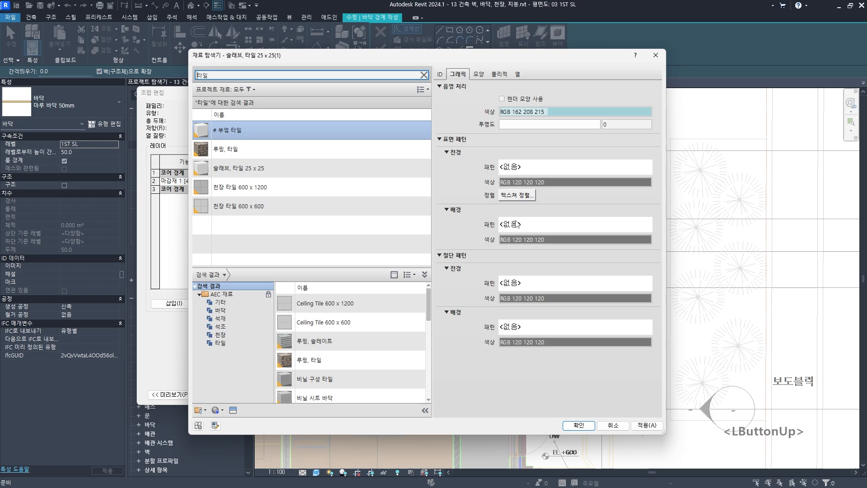
click(579, 425)
click(243, 391)
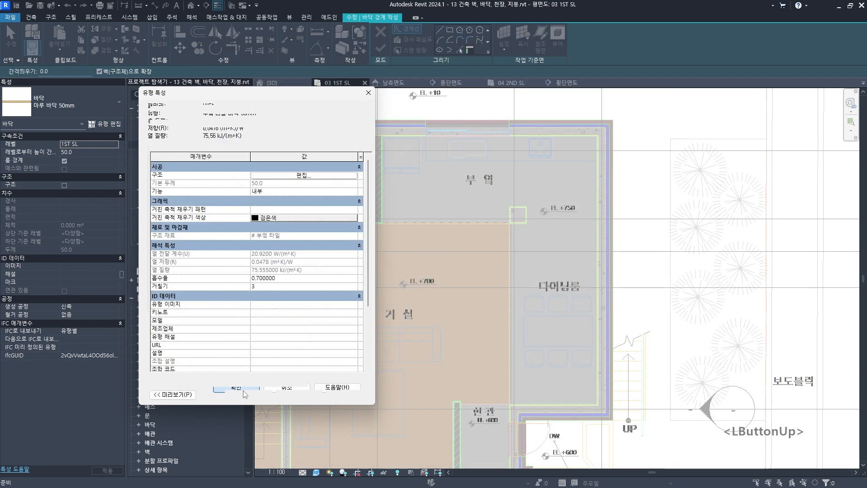
click(245, 394)
Step: Draw the floor boundary by picking lines and set the floor's height offset from level to 100.0
middle_drag(398, 191, 430, 204)
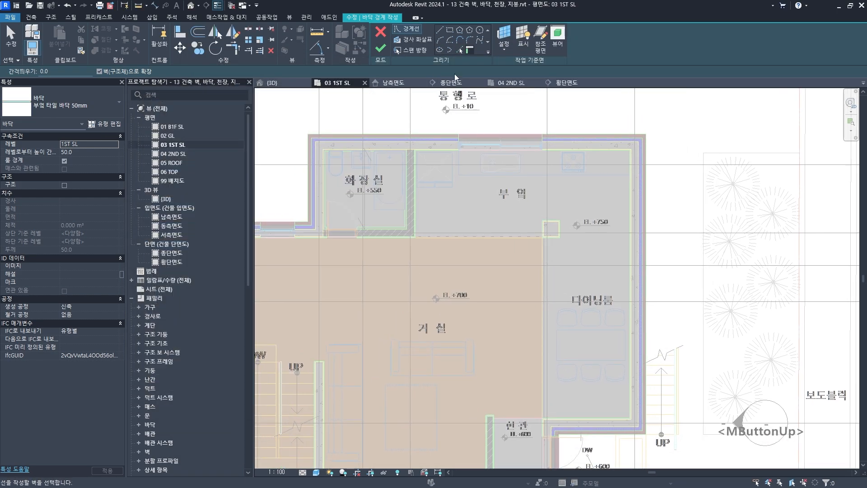
click(460, 51)
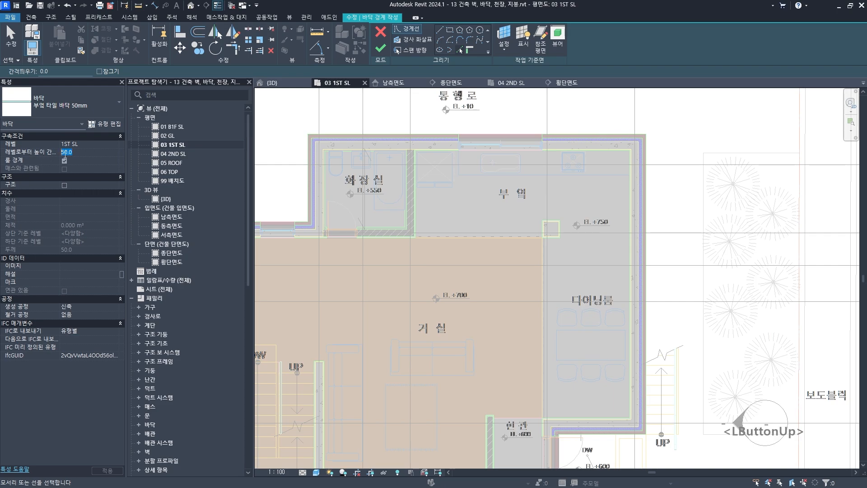
text(100.0)
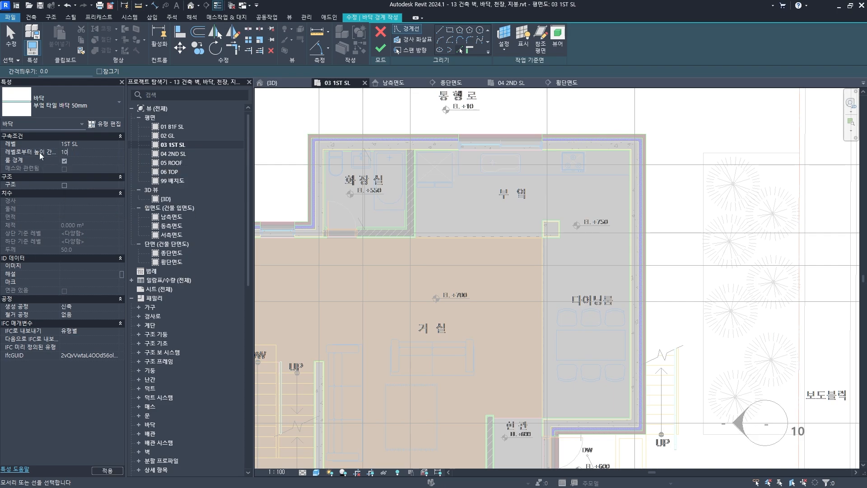
key(Return)
Step: Pick the kitchen's left and upper wall faces and the outer right wall face as floor boundary lines
scroll(461, 232, up, 5)
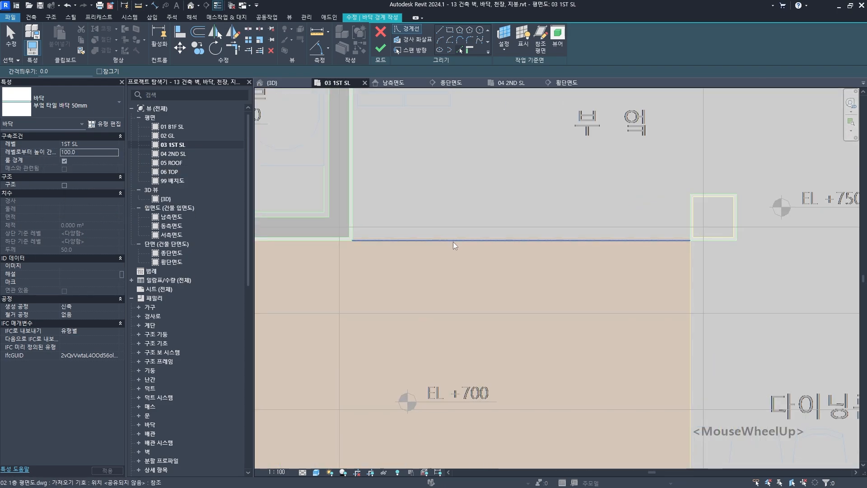
scroll(465, 201, down, 3)
middle_drag(490, 219, 406, 122)
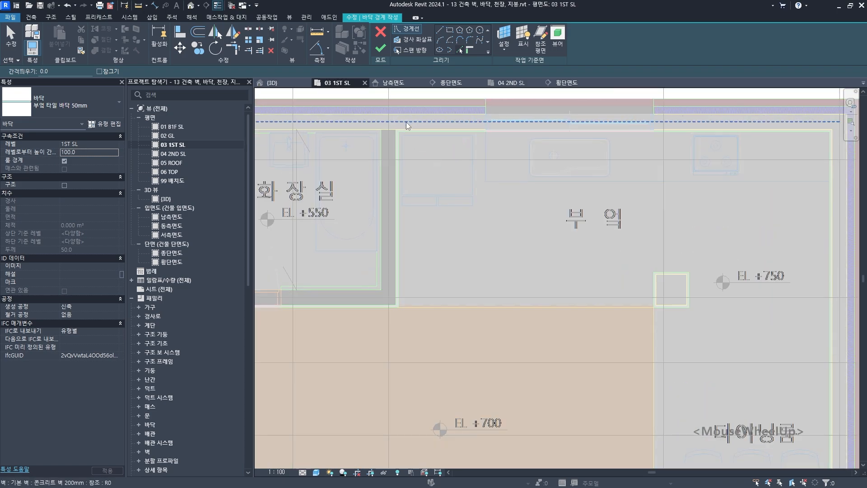
scroll(405, 122, up, 2)
click(397, 147)
scroll(413, 134, down, 2)
middle_drag(794, 225, 639, 199)
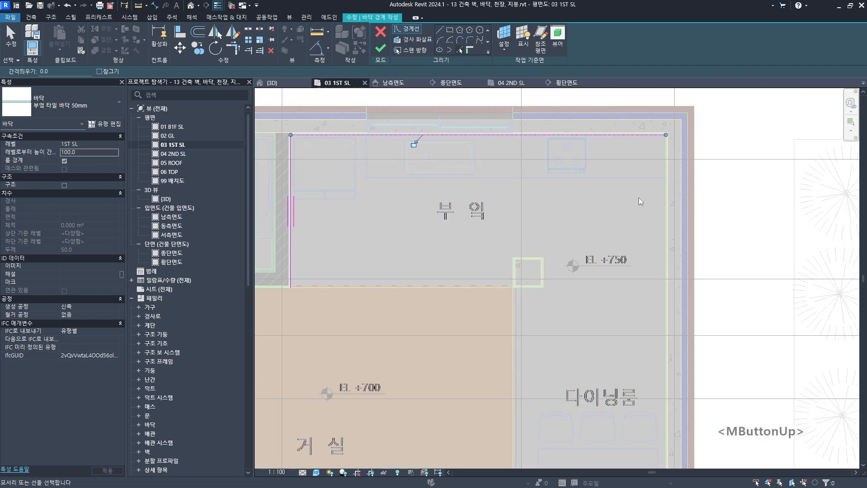
scroll(685, 226, up, 2)
click(668, 244)
Step: Pick the edges of the square column between the kitchen and dining room as floor boundary lines
scroll(640, 259, down, 2)
scroll(592, 233, up, 2)
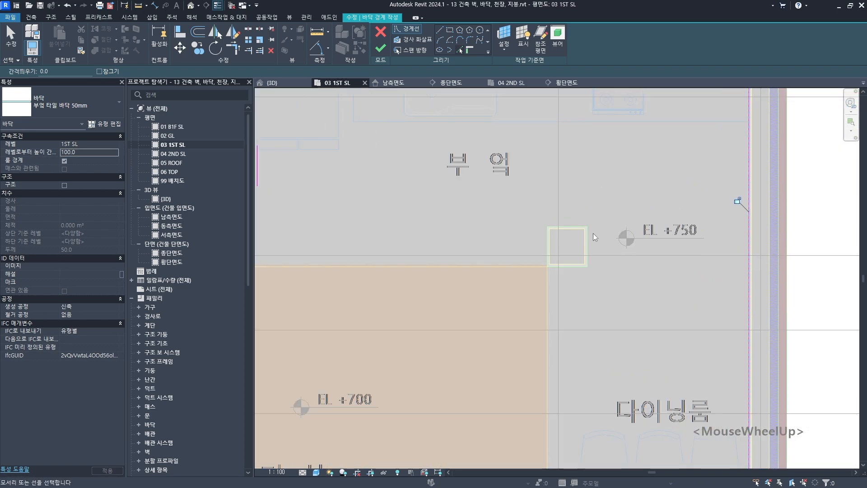
click(586, 244)
click(535, 241)
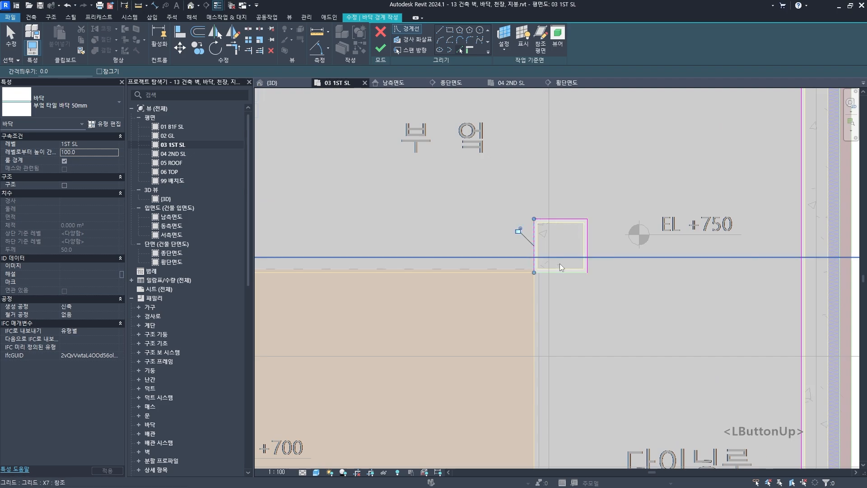
click(562, 271)
click(554, 273)
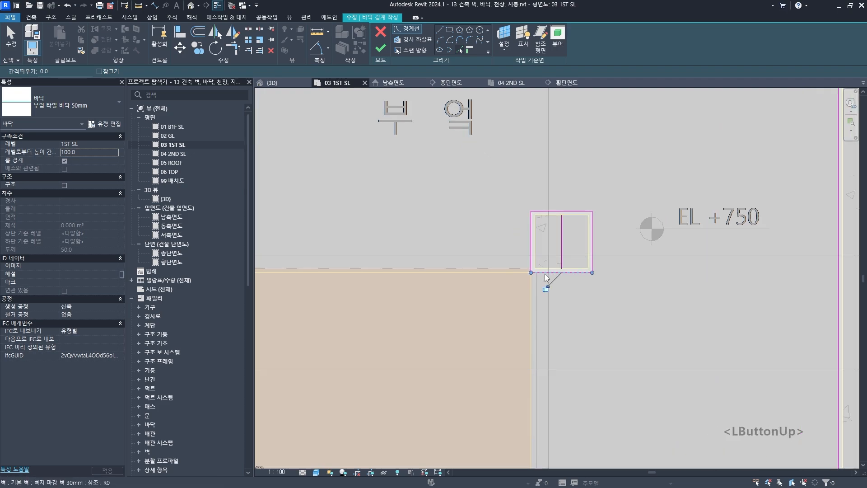
Step: Delete the stray line inside the column and add the kitchen's edge against the living room as a boundary line
scroll(529, 271, up, 2)
key(Delete)
scroll(580, 219, down, 2)
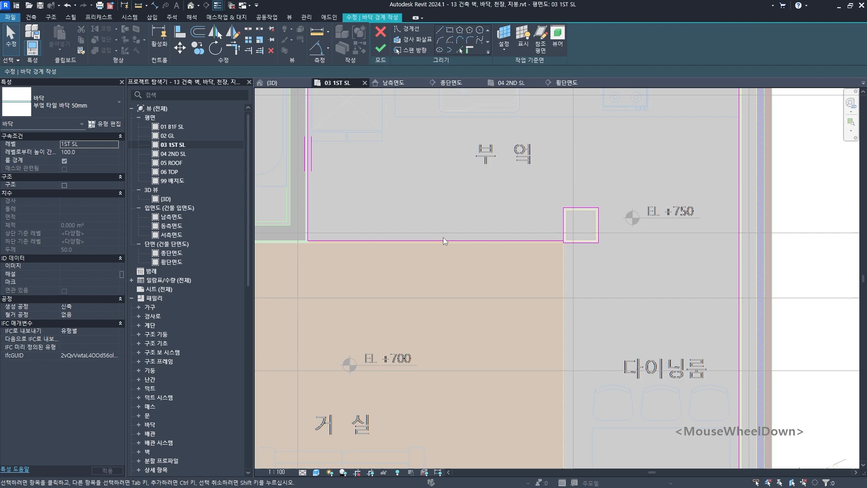
middle_drag(443, 237, 613, 246)
key(Escape)
Step: Pick the dining room's edge against the living room and its lower wall face as floor boundary lines
scroll(534, 246, down, 2)
middle_drag(534, 246, 432, 203)
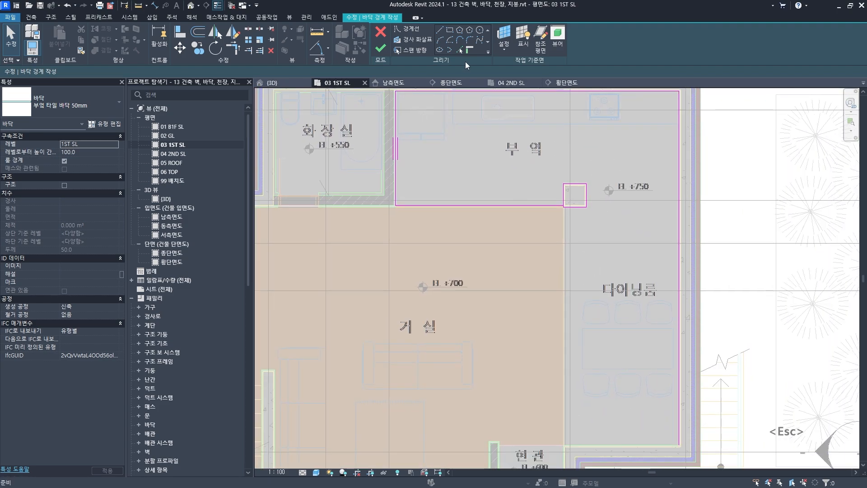
click(460, 48)
scroll(563, 203, up, 4)
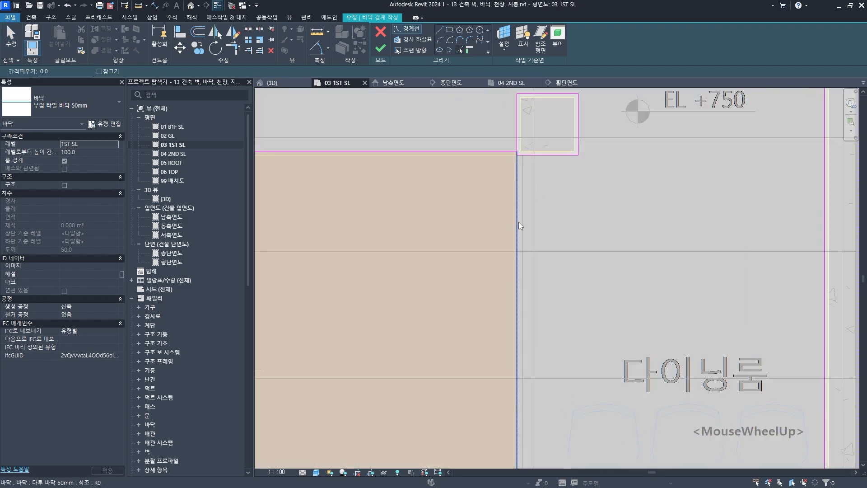
scroll(518, 221, down, 2)
mouse_move(556, 294)
middle_down()
mouse_move(523, 226)
mouse_move(523, 311)
middle_up()
scroll(528, 344, up, 2)
click(535, 345)
scroll(536, 345, down, 2)
key(Escape)
Step: Trim the vertical dining room boundary line and the horizontal kitchen boundary line into a corner at the column
scroll(533, 171, up, 6)
click(519, 176)
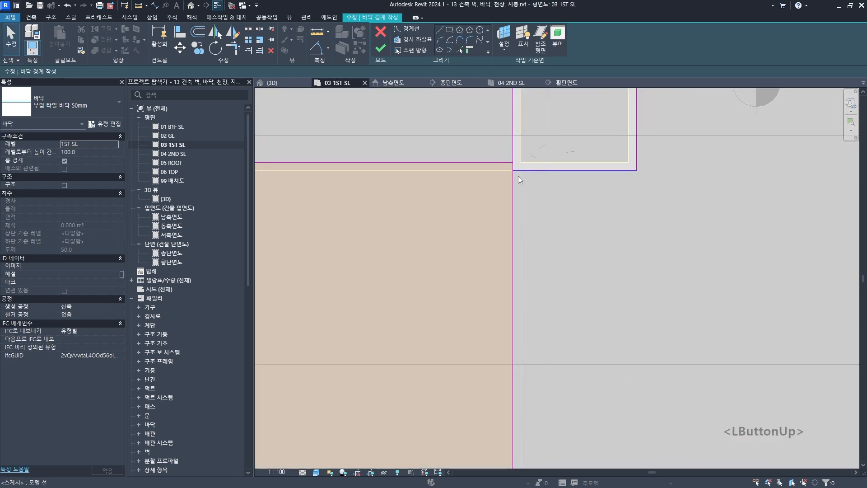
key(Hangul)
key(t)
key(r)
click(512, 186)
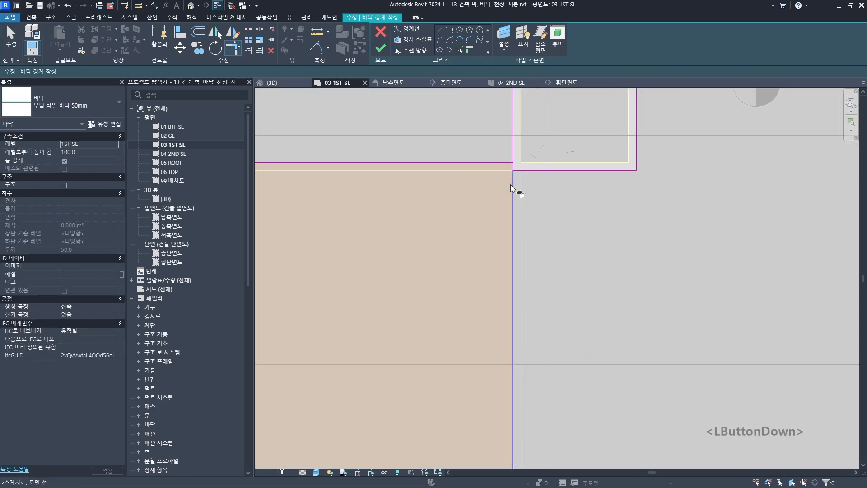
middle_drag(511, 186, 513, 207)
scroll(515, 194, up, 2)
click(506, 208)
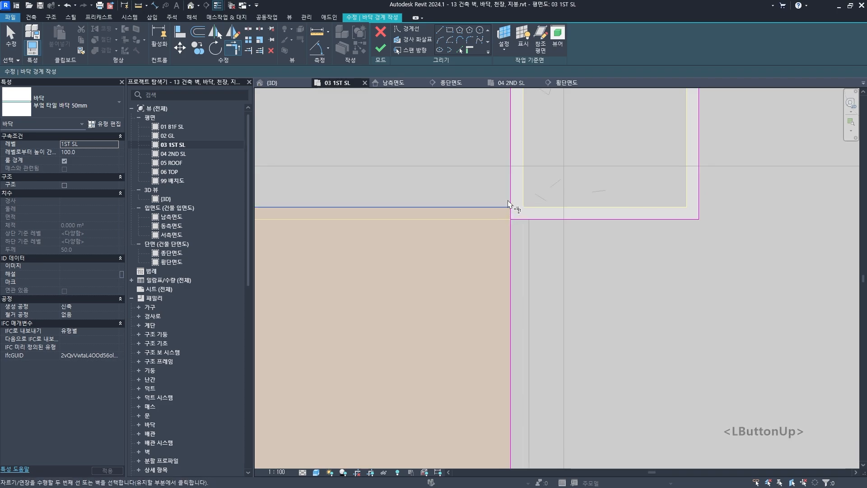
click(510, 211)
scroll(512, 208, down, 2)
key(Escape)
Step: Check that the boundary lines form a connected loop and finish the kitchen and dining room floor sketch
scroll(509, 210, down, 5)
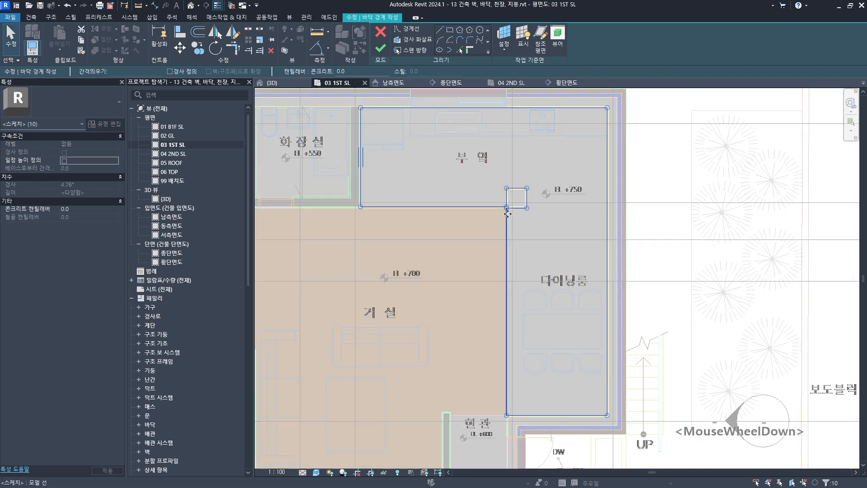
scroll(507, 214, down, 2)
key(Escape)
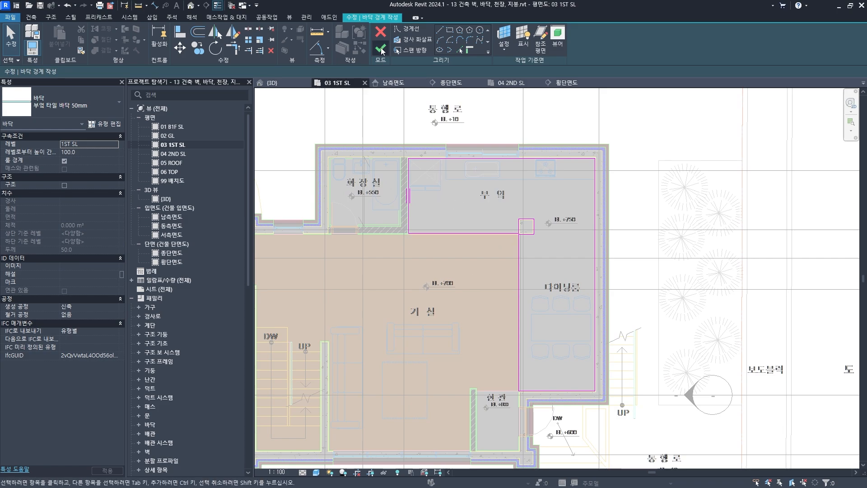
click(381, 48)
key(Escape)
Step: Open the 3D view and move two faces of the section box to cut through the kitchen and dining area
key(F2)
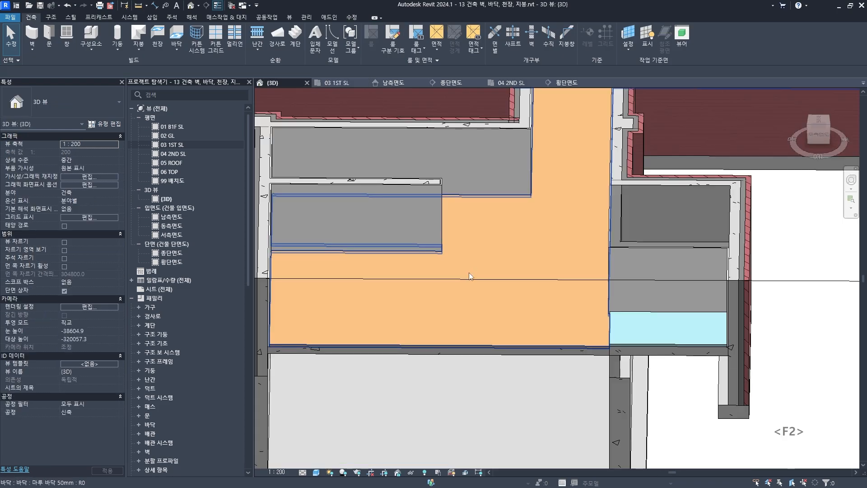
scroll(532, 298, down, 2)
shift+middle_drag(560, 308, 533, 267)
middle_drag(553, 344, 504, 242)
click(584, 266)
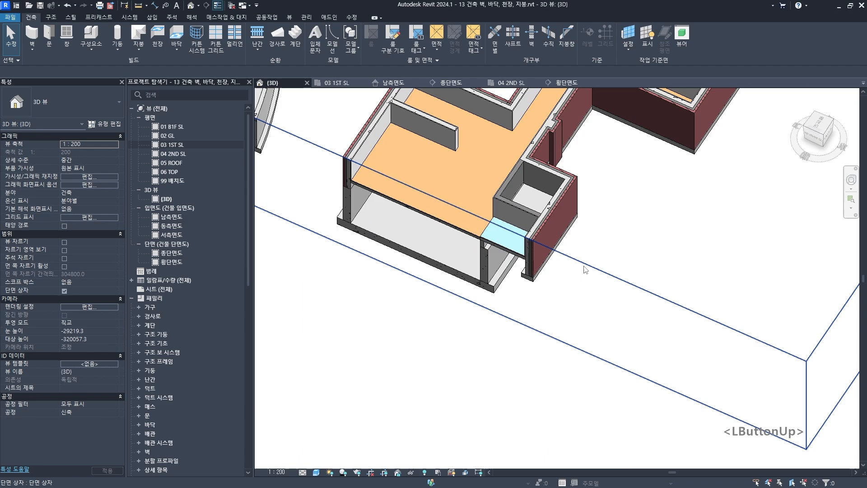
drag(443, 247, 444, 295)
scroll(453, 302, down, 2)
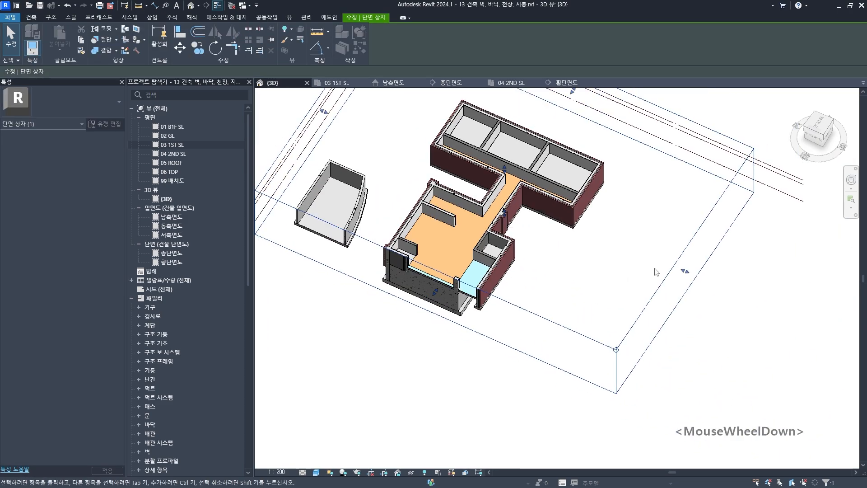
drag(685, 271, 524, 231)
Step: Examine the cut edge of the tile floor around the column in the 3D view
shift+middle_drag(519, 308, 476, 219)
scroll(477, 219, up, 2)
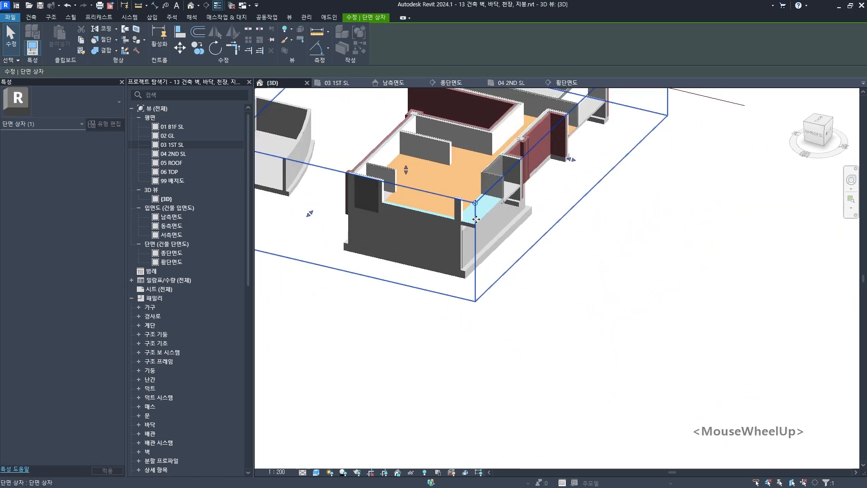
scroll(476, 219, up, 6)
click(543, 242)
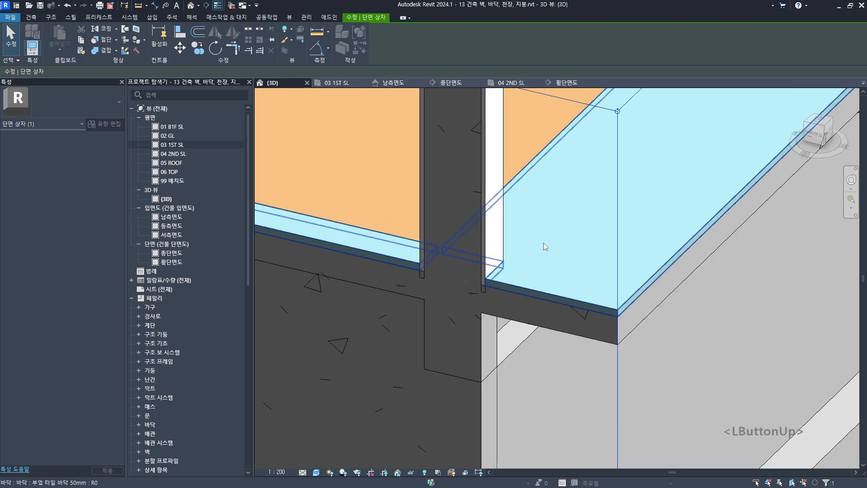
scroll(543, 243, down, 3)
key(Escape)
scroll(539, 311, down, 1)
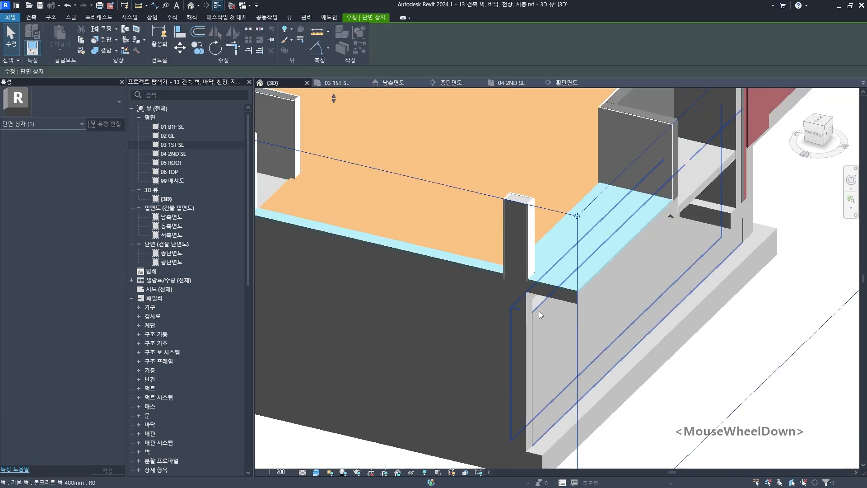
Step: Shift the section box's cutting face further into the living room and inspect where the wood floor meets the tile floor
scroll(446, 316, down, 3)
middle_drag(446, 316, 559, 291)
drag(325, 261, 346, 249)
scroll(606, 292, up, 5)
key(Escape)
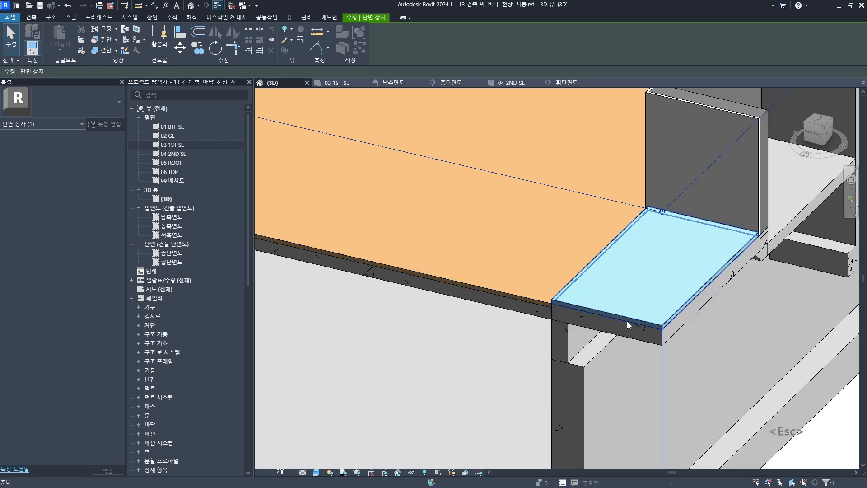
click(623, 311)
scroll(538, 273, down, 2)
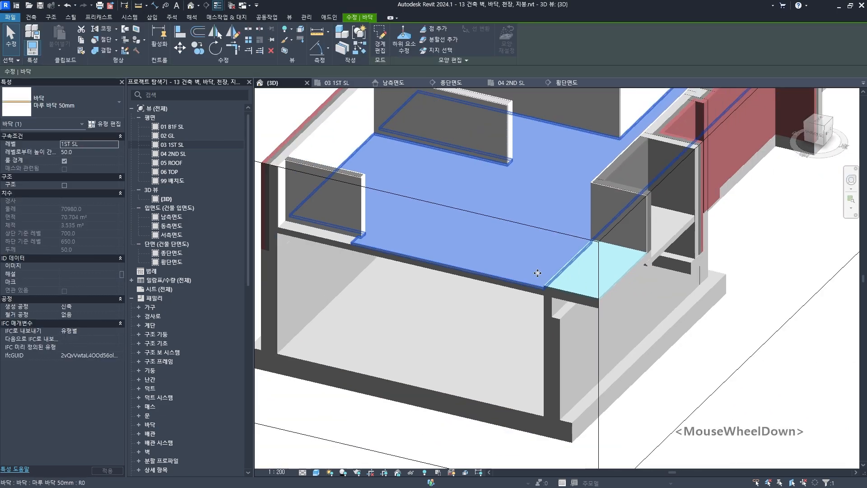
key(Escape)
Step: Return to the 03 1ST SL floor plan and look over bedrooms 1 to 3, which still need floor finishes
double_click(172, 145)
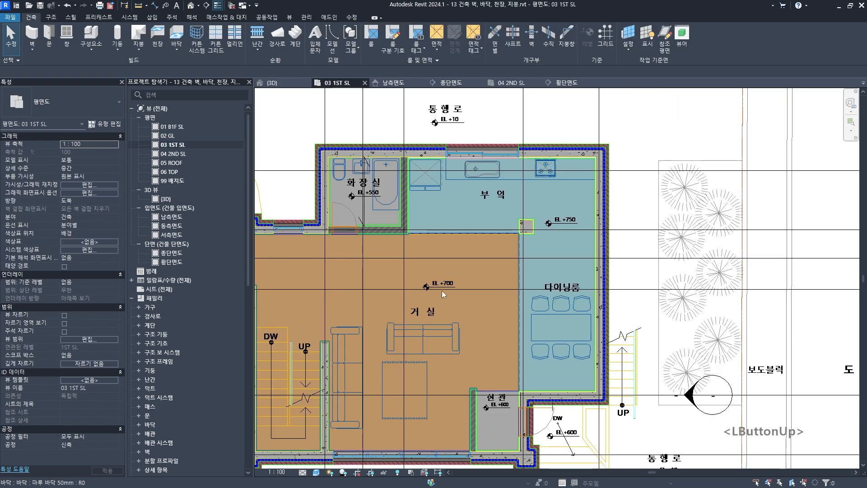
scroll(441, 291, down, 3)
middle_drag(262, 232, 454, 172)
scroll(454, 172, up, 3)
middle_drag(393, 142, 409, 216)
middle_drag(396, 333, 375, 234)
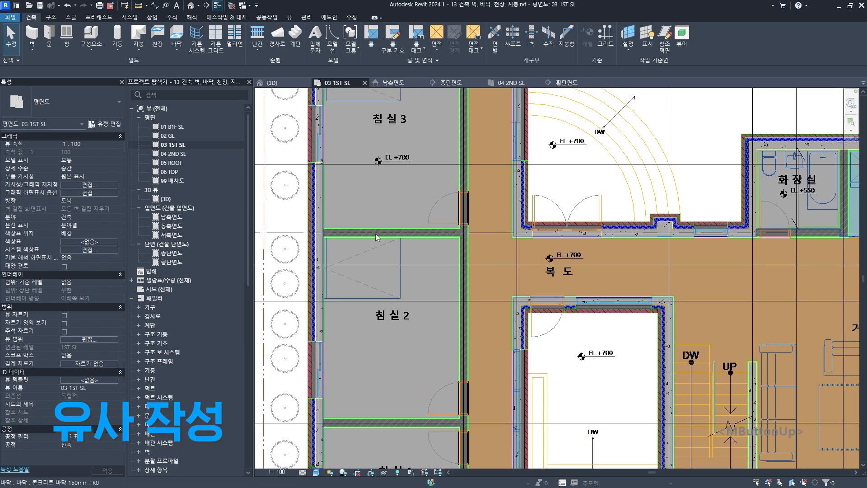
scroll(402, 337, down, 2)
middle_drag(394, 360, 394, 221)
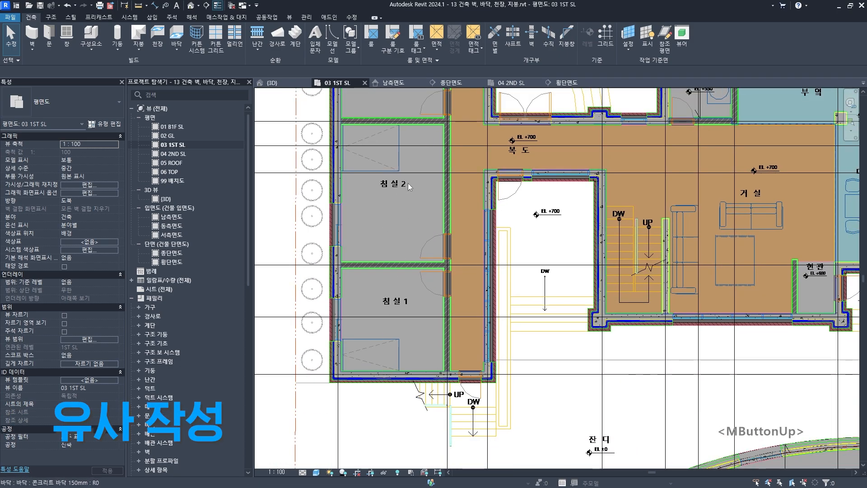
middle_drag(408, 183, 432, 288)
key(Escape)
middle_drag(372, 149, 390, 163)
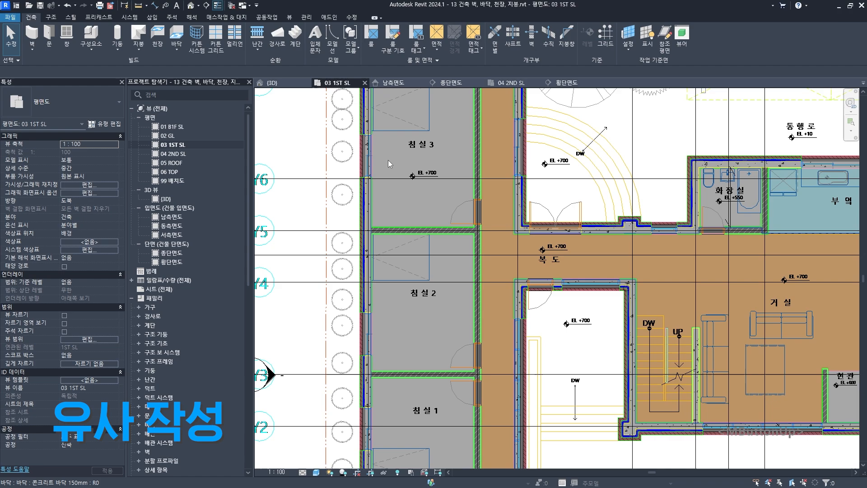
Step: Start a new architectural floor and choose the 마루 바닥 50mm type for it
click(175, 36)
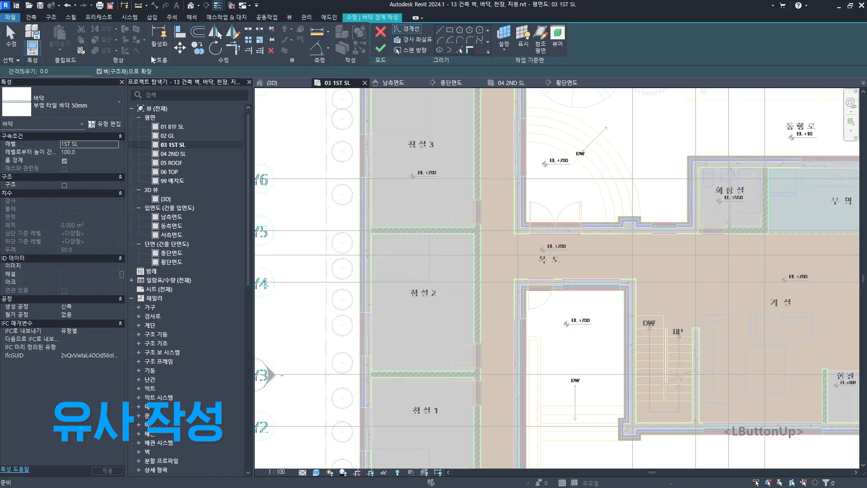
click(75, 105)
scroll(58, 181, up, 2)
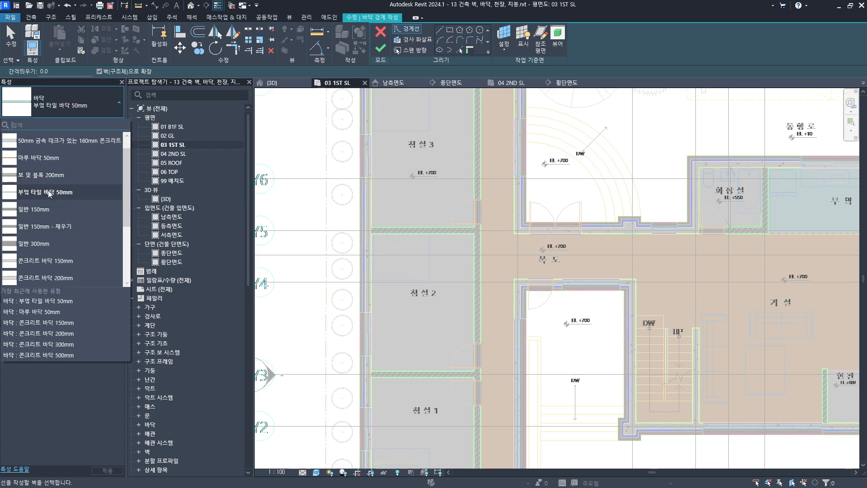
click(52, 166)
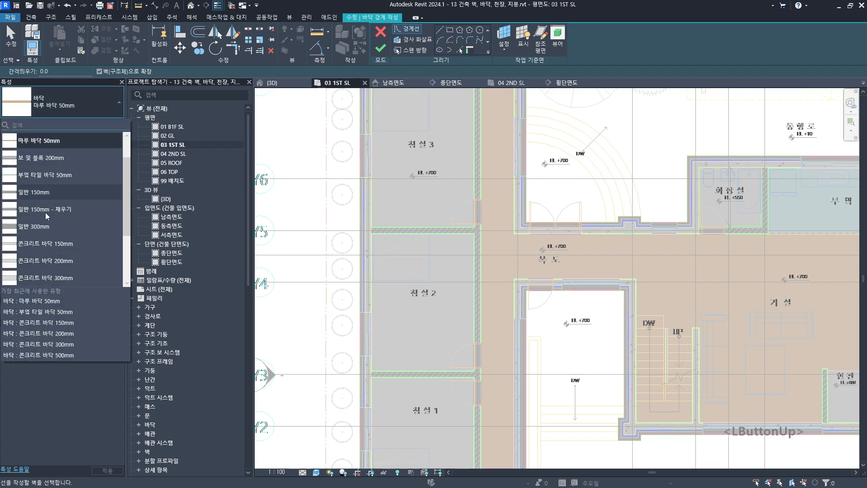
key(Escape)
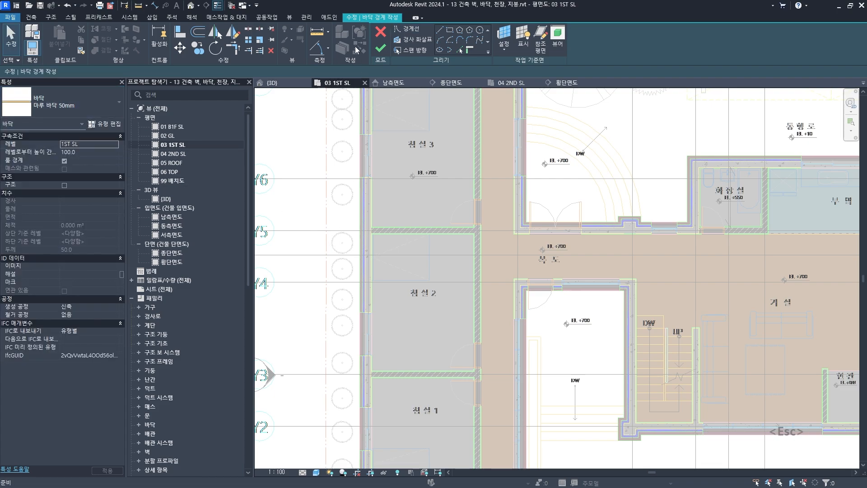
Step: Discard the unfinished floor boundary sketch without creating a floor
click(383, 30)
key(Escape)
click(381, 31)
click(444, 251)
scroll(450, 254, down, 3)
key(Escape)
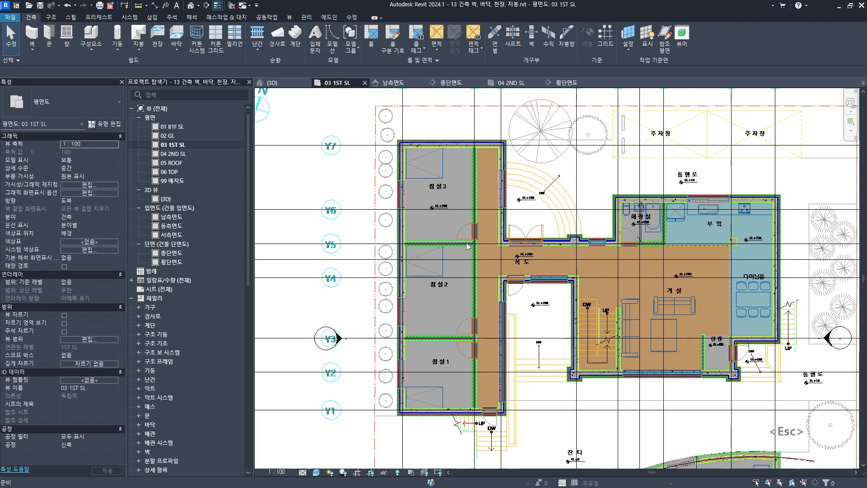
click(352, 17)
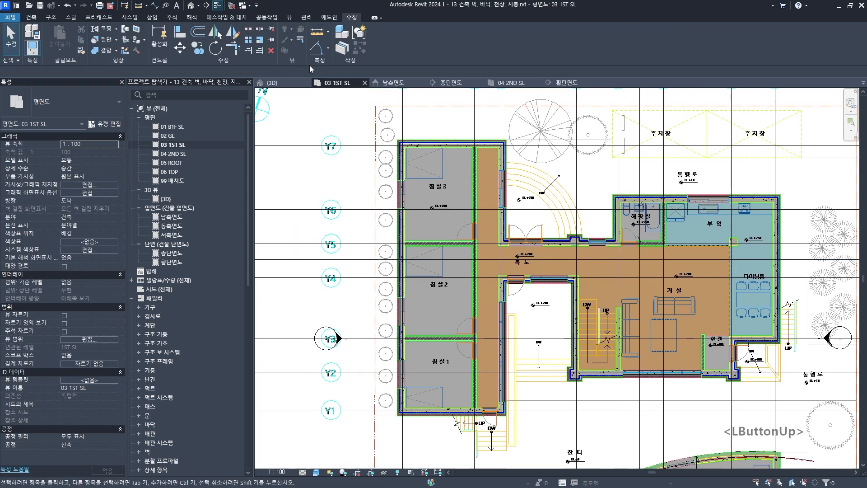
ctrl+drag(353, 39, 371, 56)
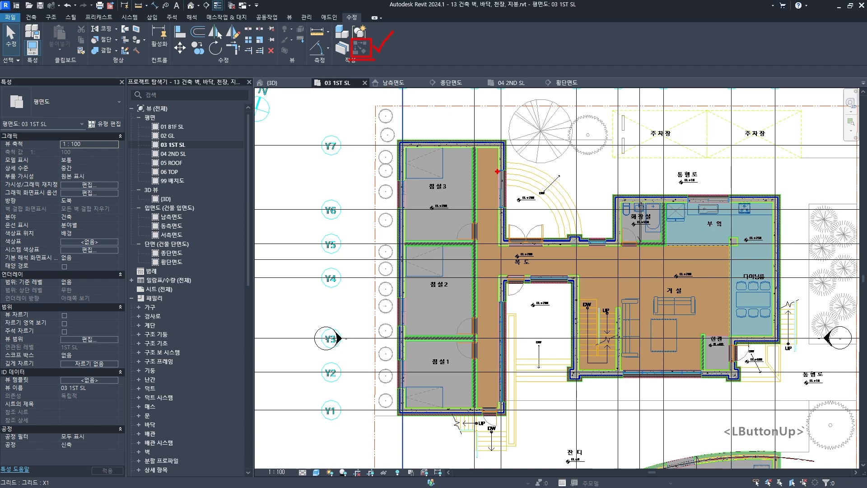
key(Escape)
click(563, 266)
scroll(551, 264, up, 2)
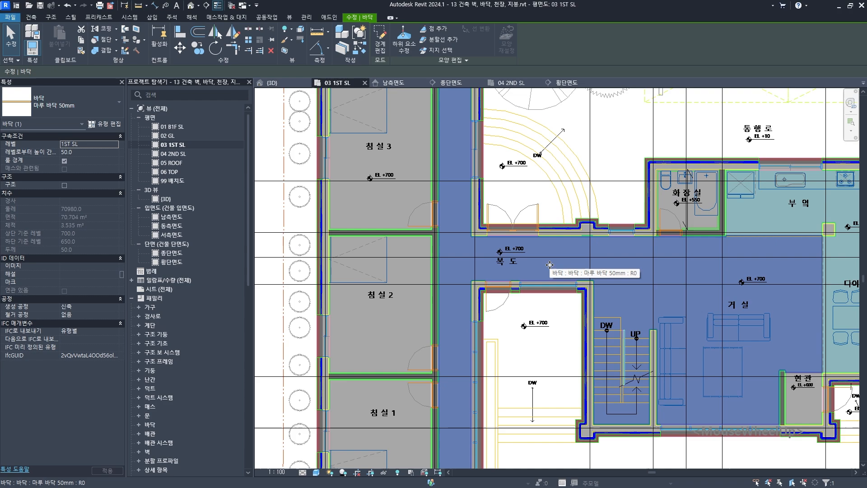
scroll(551, 265, up, 1)
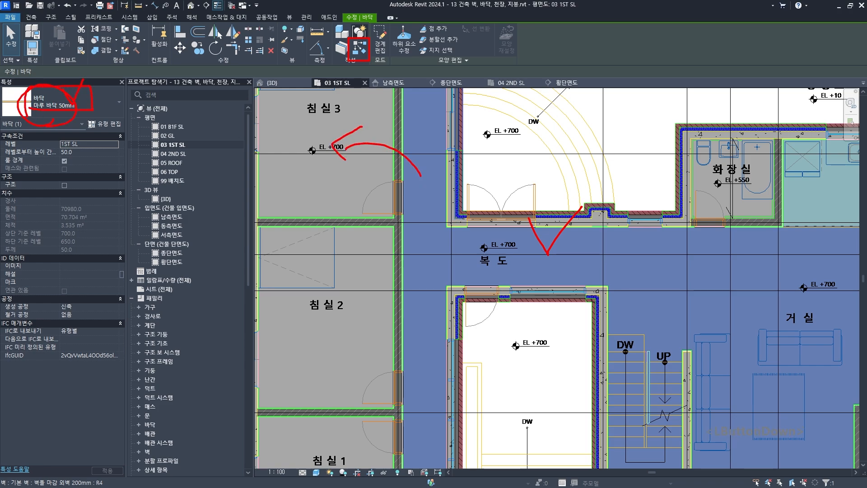
drag(365, 38, 372, 45)
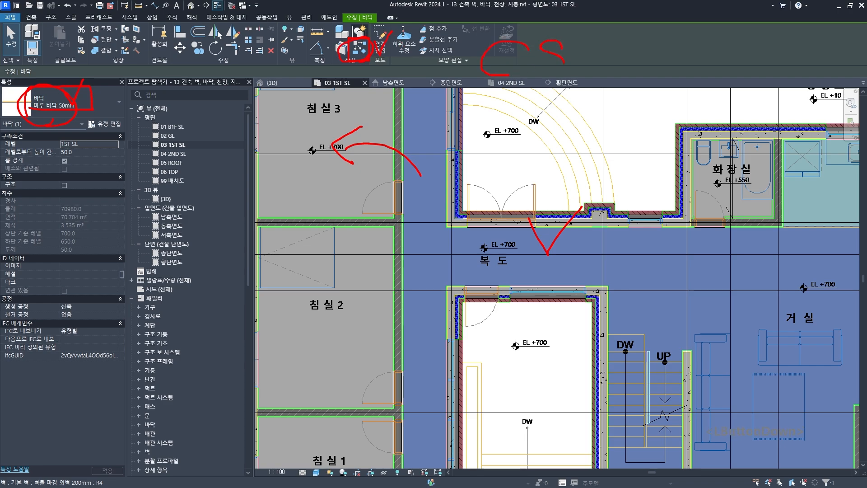
key(Escape)
key(Escape)
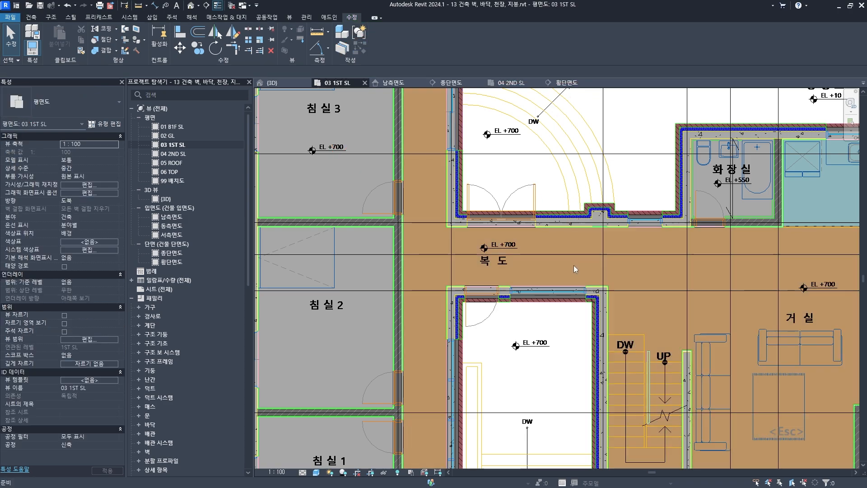
Step: Start a new floor based on the existing 마루 바닥 50mm floor in the corridor with Create Similar
click(574, 267)
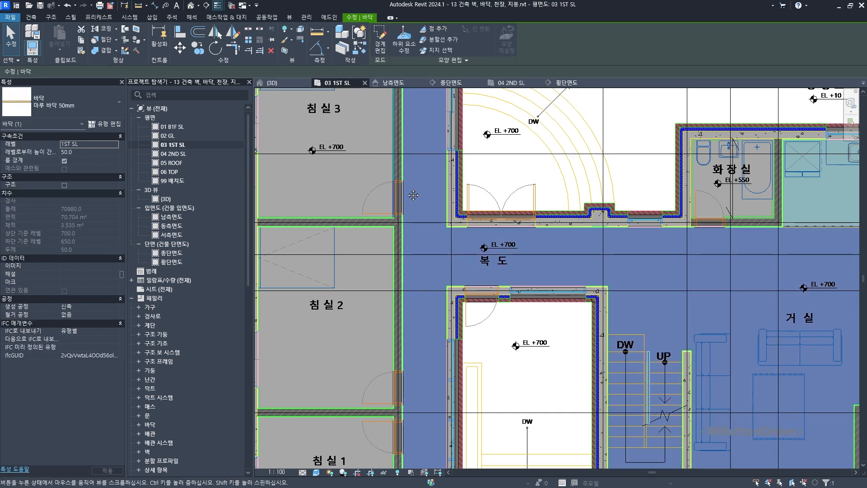
middle_drag(299, 92, 346, 139)
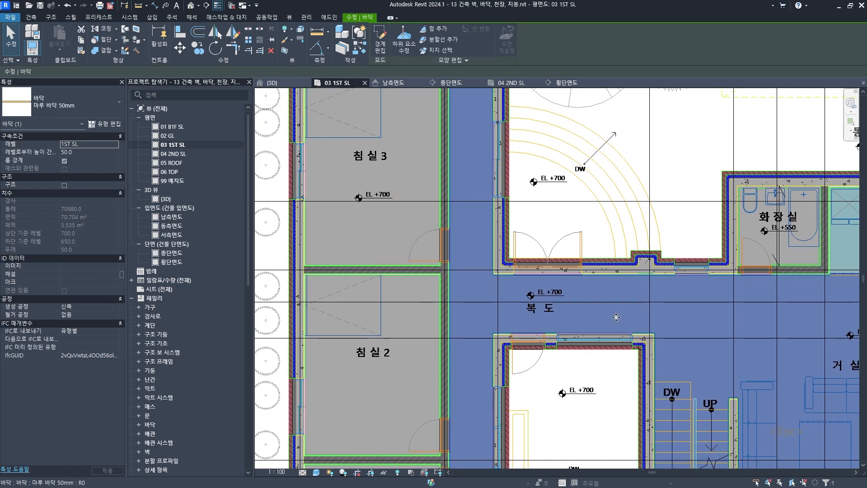
click(359, 51)
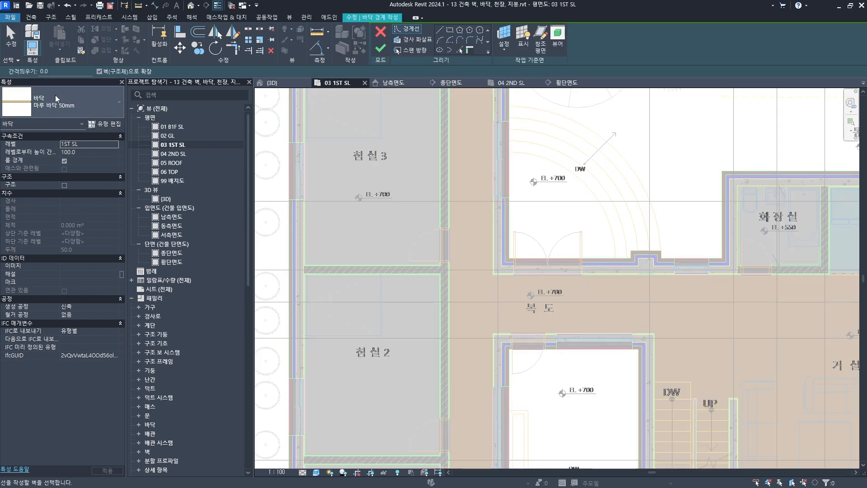
middle_drag(355, 151, 383, 248)
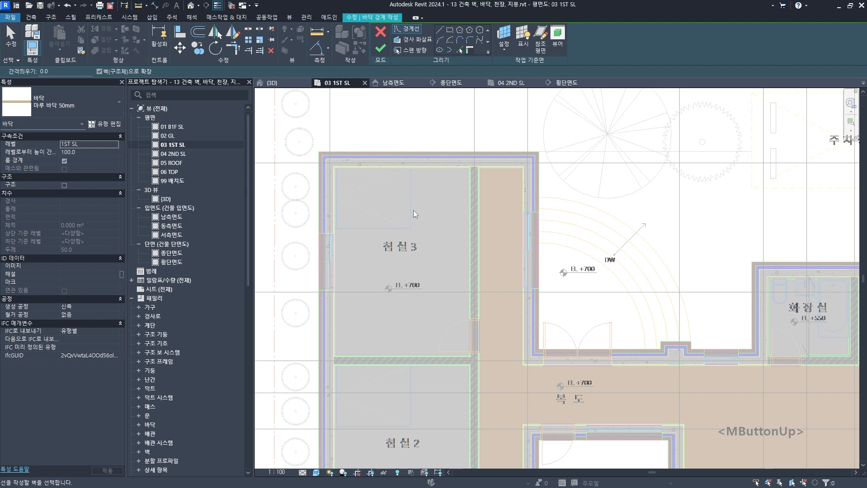
Step: Sketch a rectangular floor boundary along the inner wall faces of bedroom 3
click(450, 34)
scroll(357, 188, up, 3)
middle_drag(356, 188, 339, 175)
scroll(306, 142, up, 3)
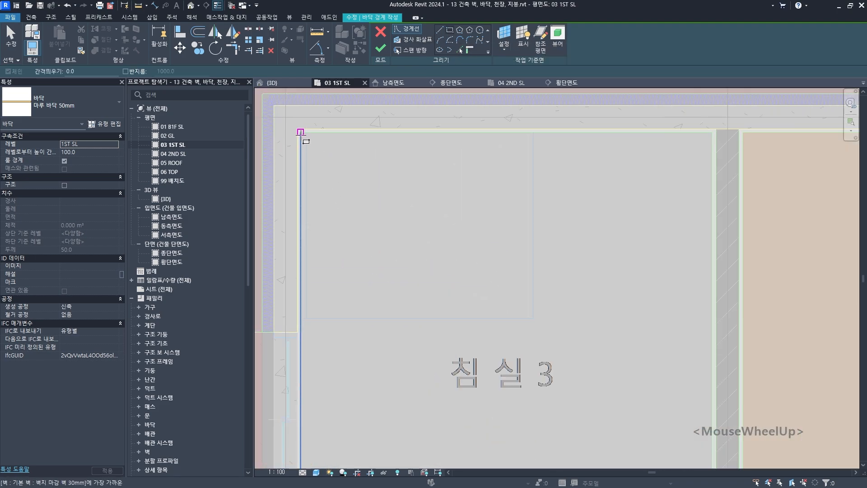
click(301, 133)
scroll(351, 226, down, 3)
middle_drag(350, 227, 484, 313)
scroll(484, 314, up, 4)
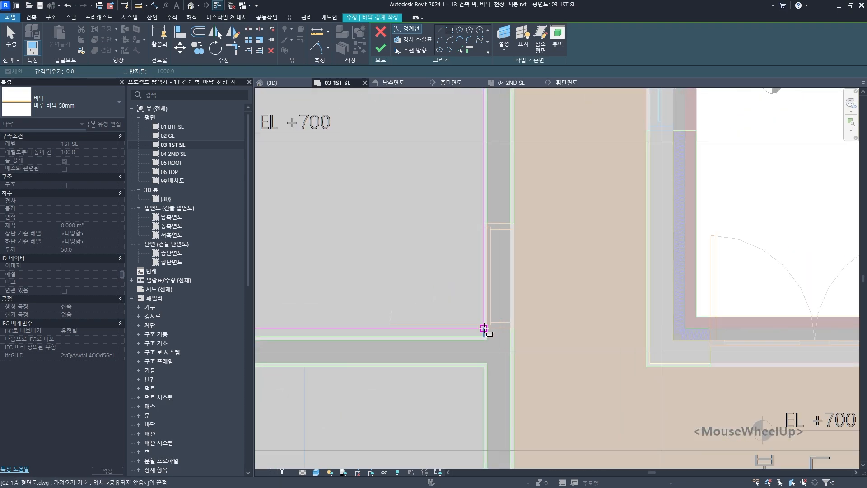
click(484, 329)
Step: Add a second rectangular floor boundary along the inner wall faces of bedroom 2
scroll(484, 339, down, 3)
scroll(459, 203, up, 3)
scroll(402, 194, up, 2)
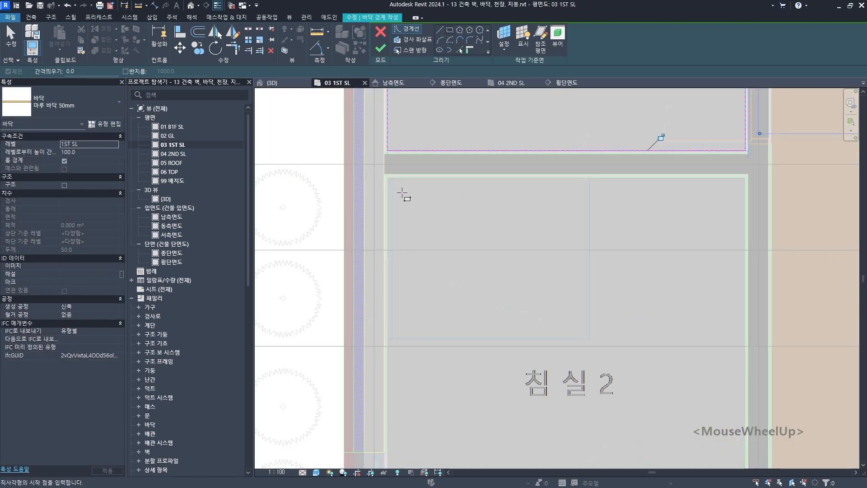
scroll(402, 193, up, 2)
click(385, 178)
scroll(548, 321, down, 3)
middle_drag(548, 321, 524, 226)
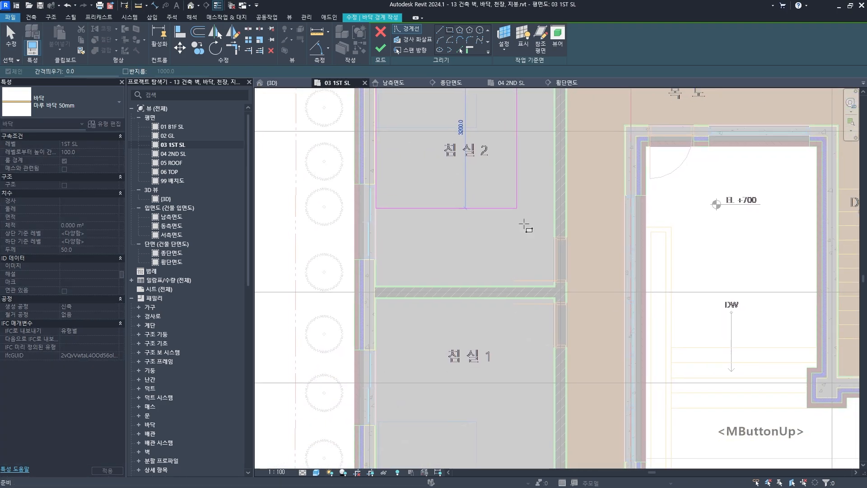
scroll(544, 245, up, 4)
click(562, 252)
Step: Add a third rectangular floor boundary along the inner wall faces of bedroom 1
scroll(439, 301, down, 2)
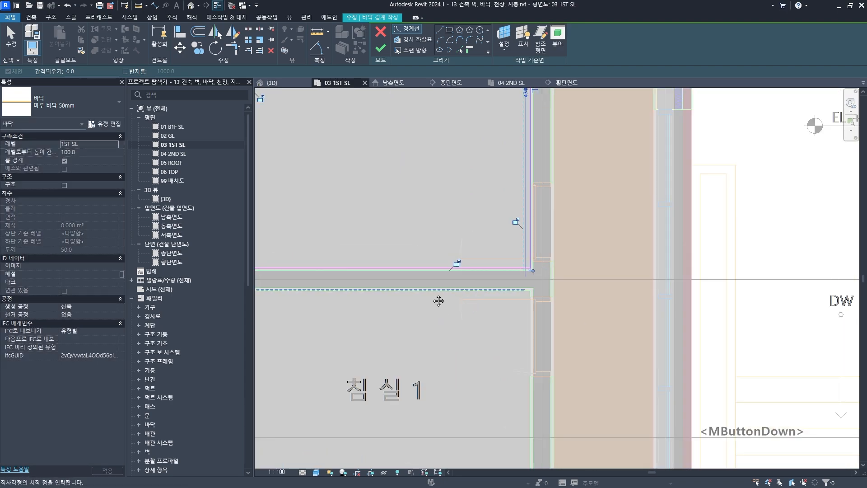
middle_drag(439, 300, 441, 132)
scroll(441, 132, up, 5)
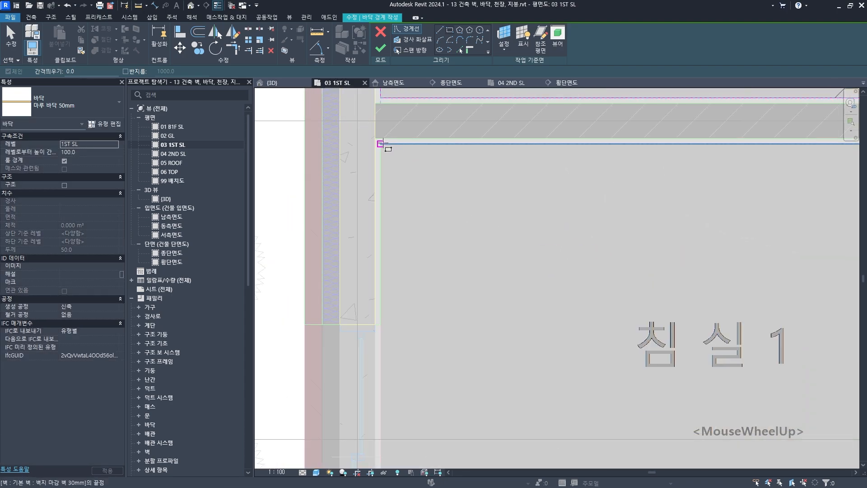
click(381, 143)
scroll(467, 235, down, 4)
middle_drag(636, 339, 550, 238)
scroll(590, 321, up, 3)
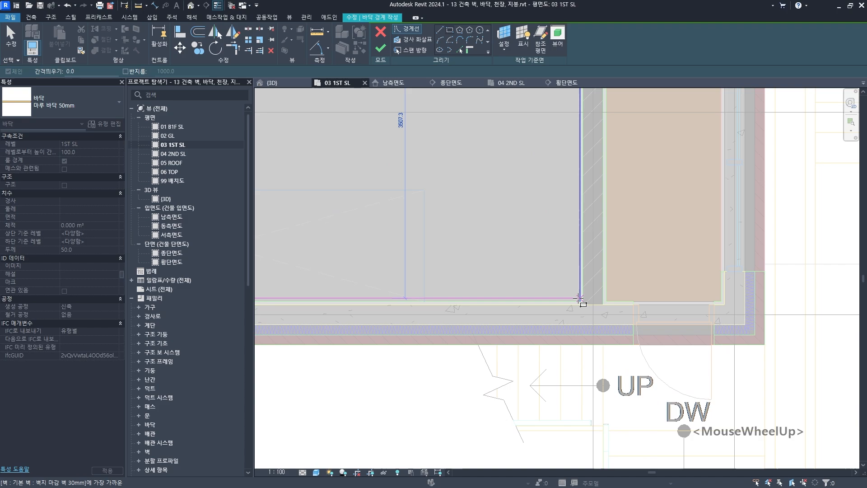
click(580, 298)
Step: Finish the floor sketch for the three bedrooms and switch to the 3D view
scroll(580, 299, down, 7)
middle_drag(530, 237, 440, 333)
scroll(441, 334, down, 1)
key(Escape)
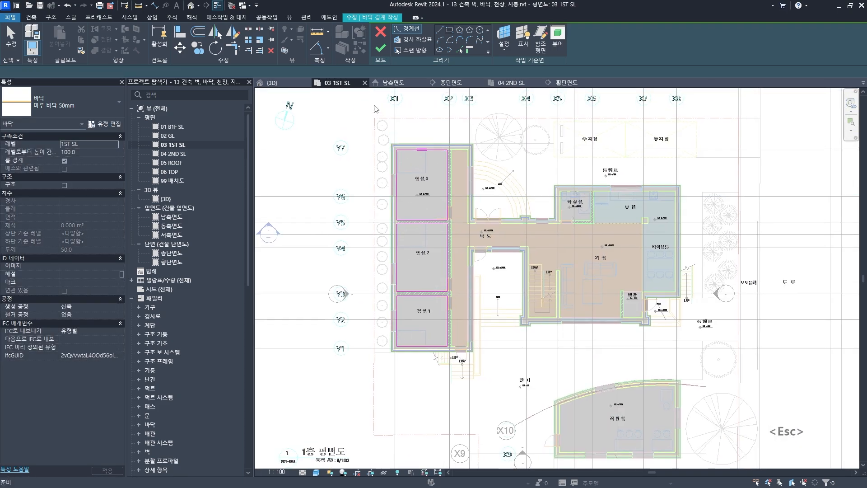
click(381, 47)
key(Escape)
key(F2)
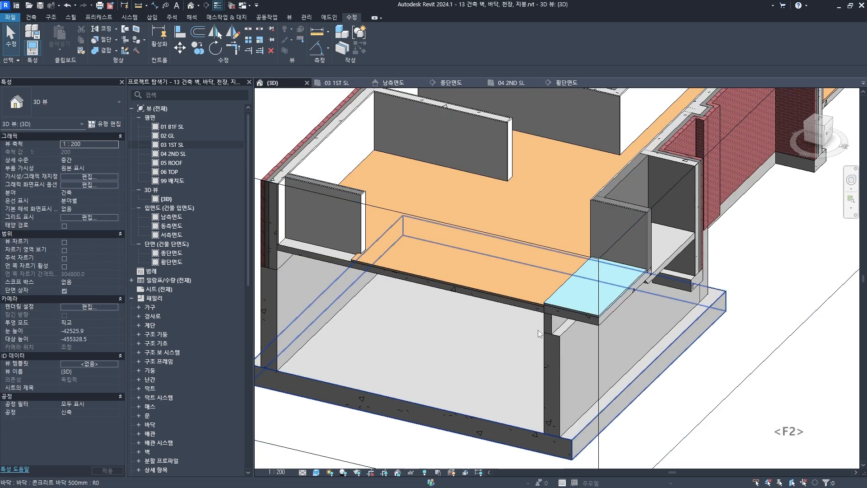
Step: Set the bedroom wood floor's height offset from level to 50 in the 3D view
shift+middle_drag(538, 330, 489, 332)
scroll(584, 314, down, 5)
scroll(524, 272, up, 3)
click(522, 281)
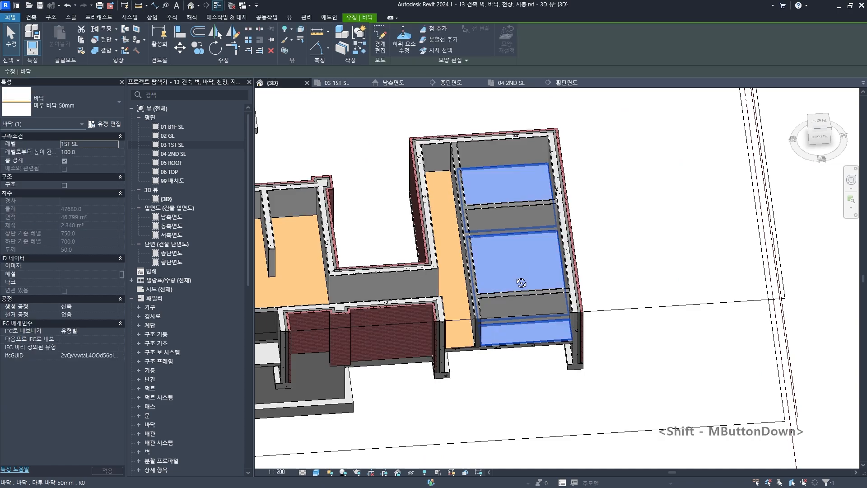
shift+middle_drag(522, 283, 434, 253)
scroll(456, 288, up, 6)
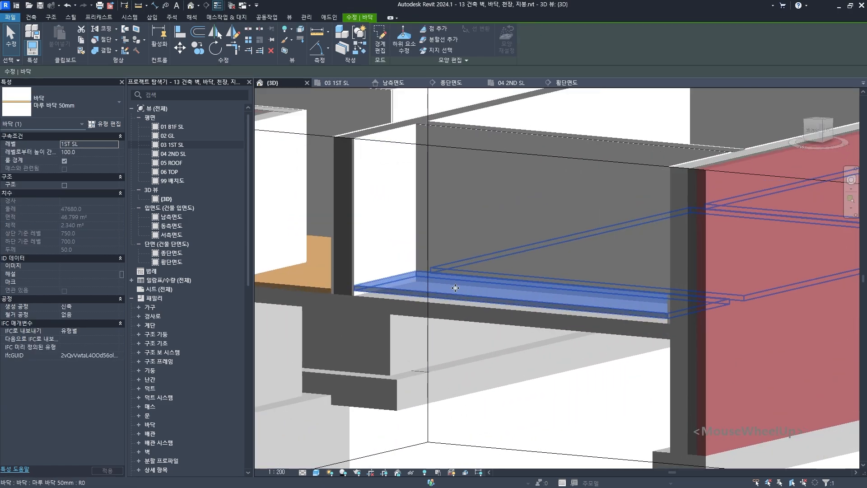
scroll(357, 271, up, 4)
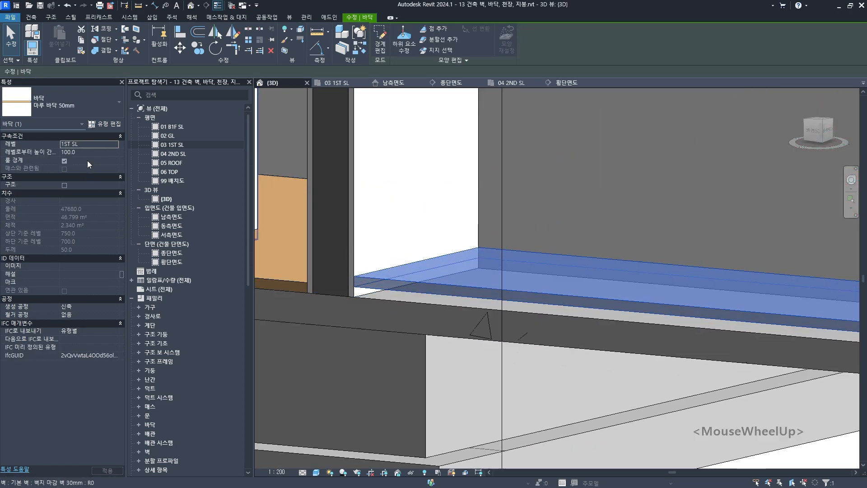
click(102, 151)
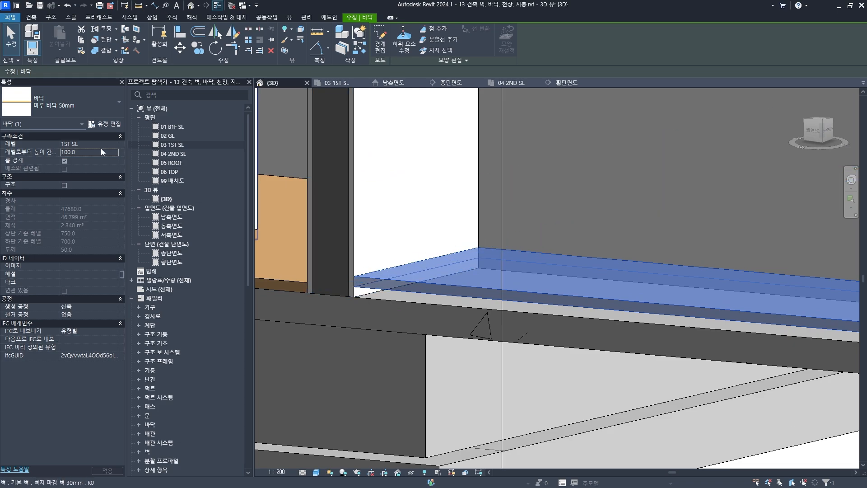
text(50)
key(Return)
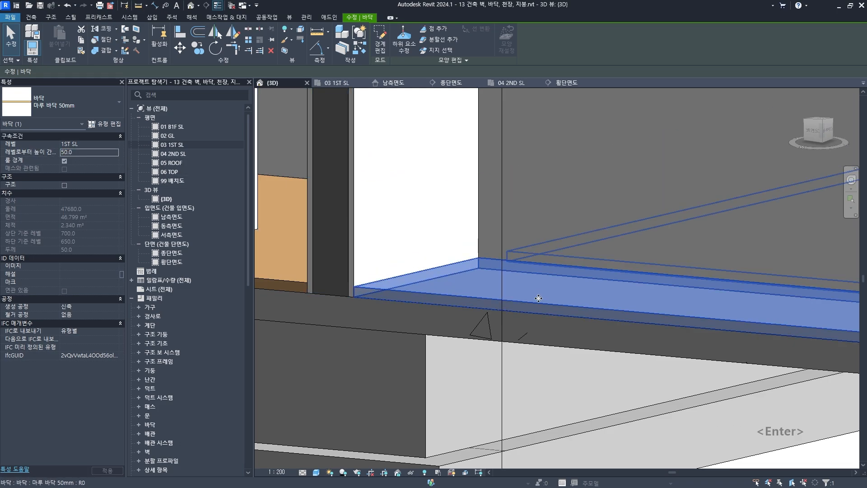
Step: Compare the bedroom floor with the adjacent corridor floor in 3D and return to the 03 1ST SL floor plan
click(296, 260)
click(438, 290)
scroll(439, 290, down, 3)
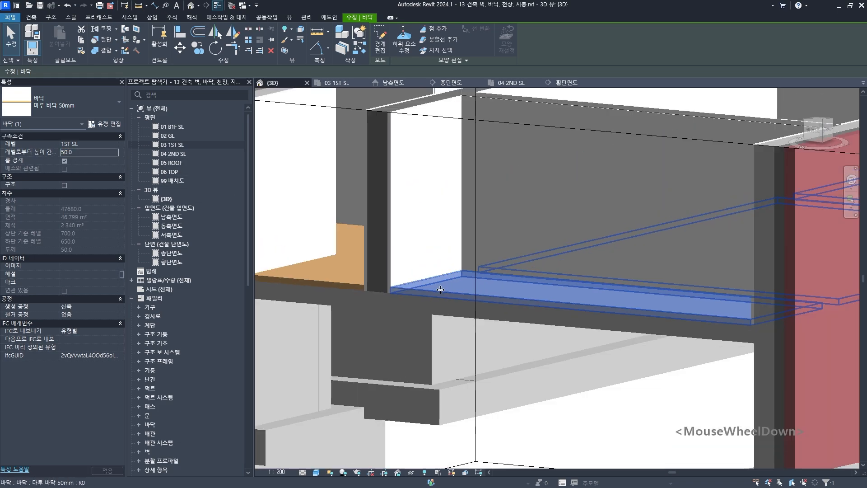
key(ctrl+Tab)
middle_drag(486, 261, 491, 248)
scroll(497, 251, down, 1)
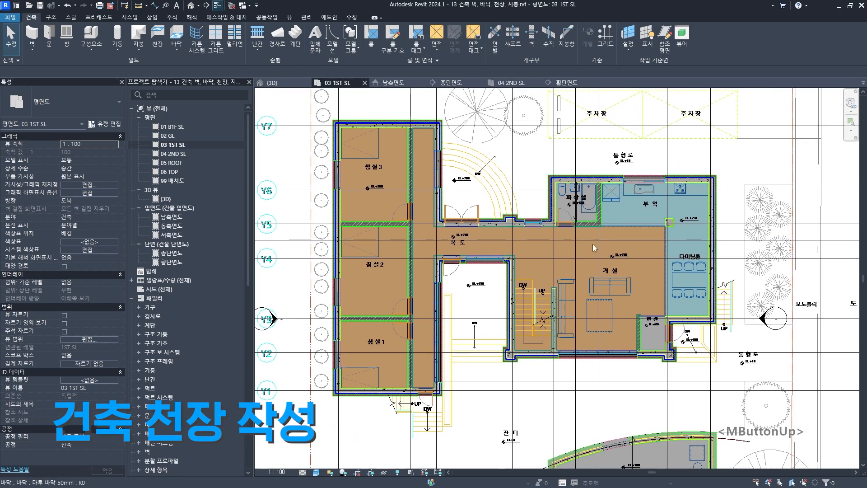
Step: Examine the extents of the living room wood floor and the kitchen and dining tile floor in the plan
scroll(592, 248, up, 2)
scroll(592, 251, down, 1)
key(Escape)
click(637, 226)
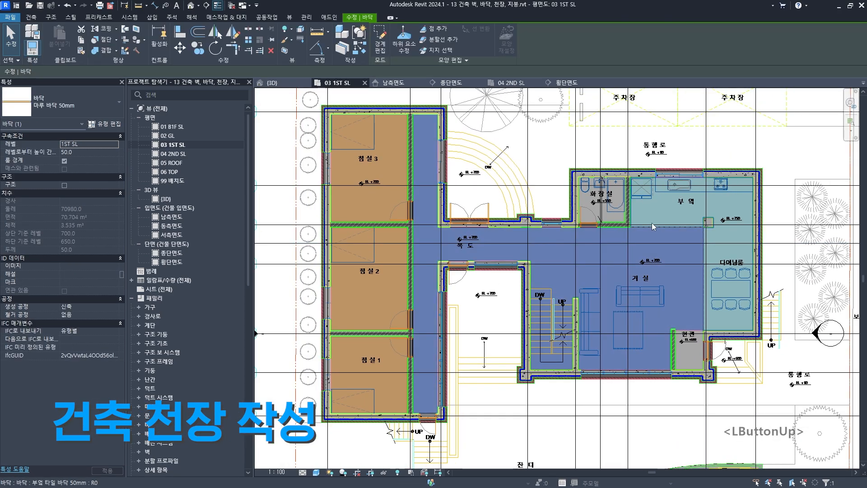
key(Escape)
scroll(836, 172, up, 3)
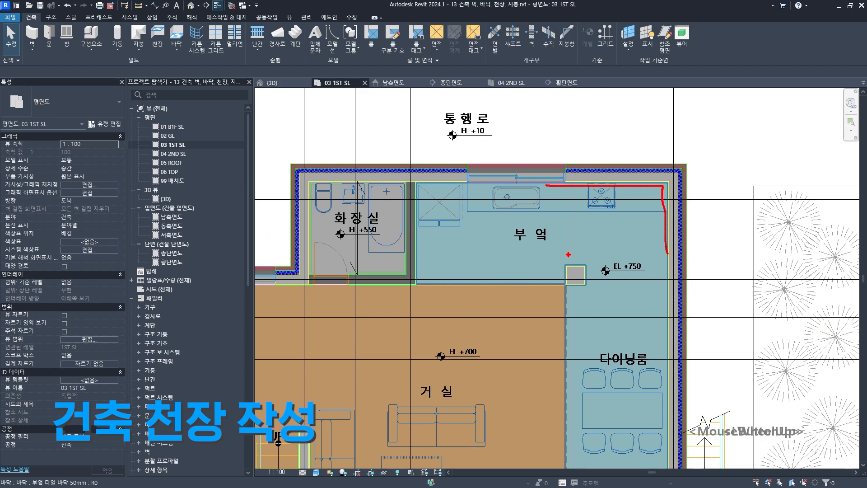
key(Escape)
scroll(538, 262, down, 3)
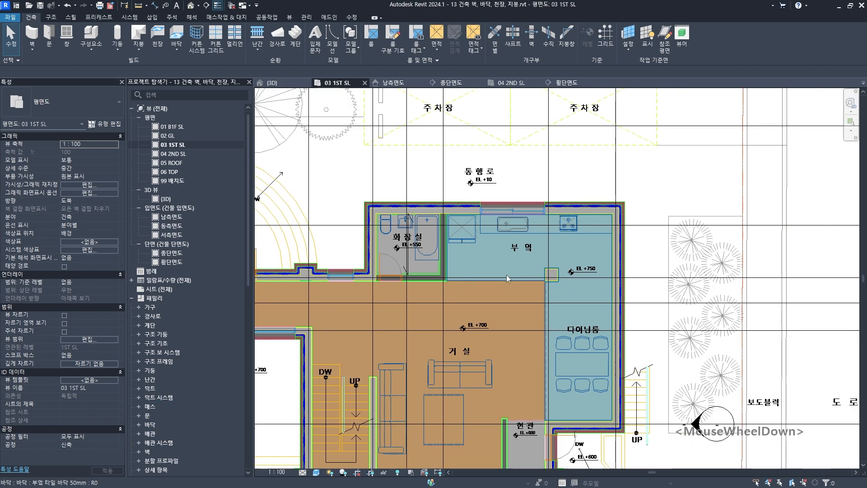
middle_drag(506, 274, 581, 251)
click(597, 213)
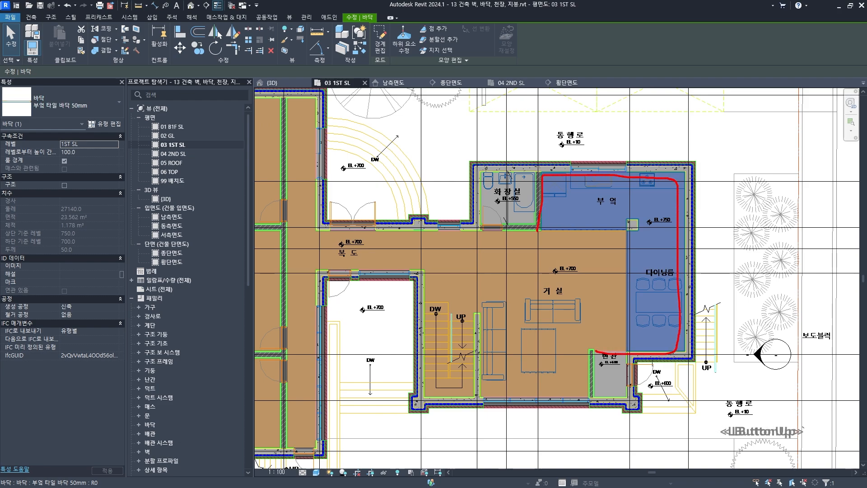
key(Escape)
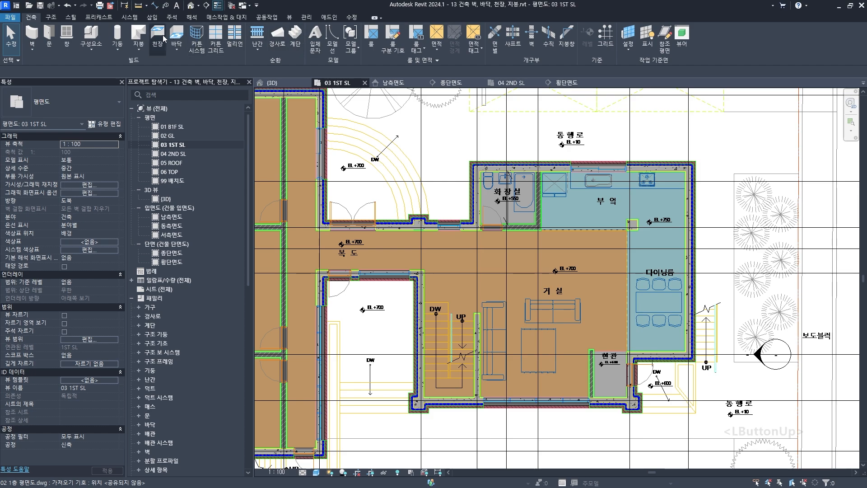
Step: Start a ceiling with the compound type 플레인 and duplicate it as a new type named 건축 천장
click(159, 51)
click(68, 102)
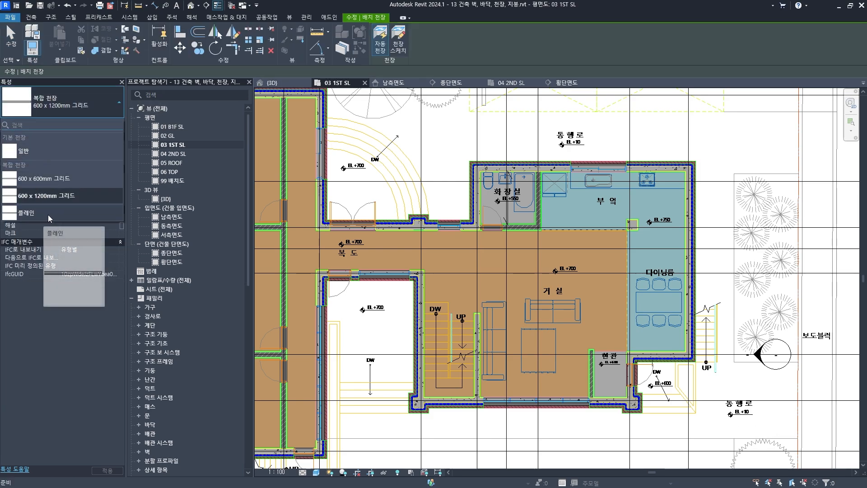
click(33, 213)
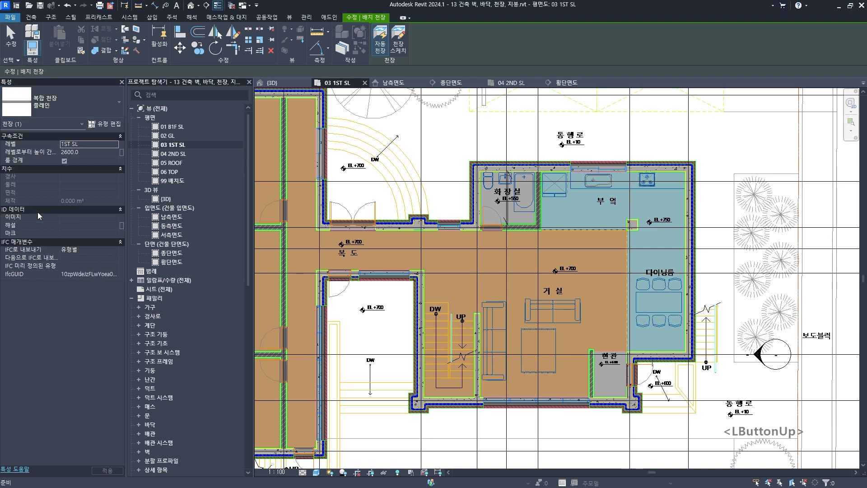
click(107, 126)
click(336, 122)
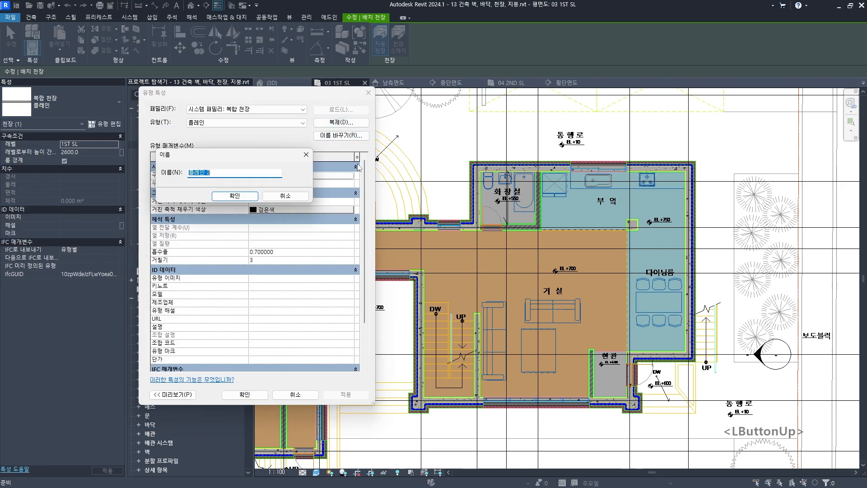
key(Hangul)
text(건ㅊㅜㄱ 천장)
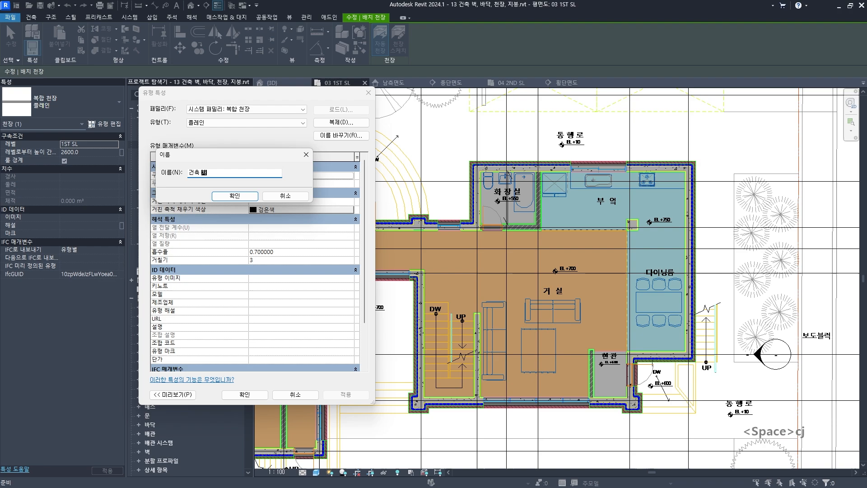
key(Return)
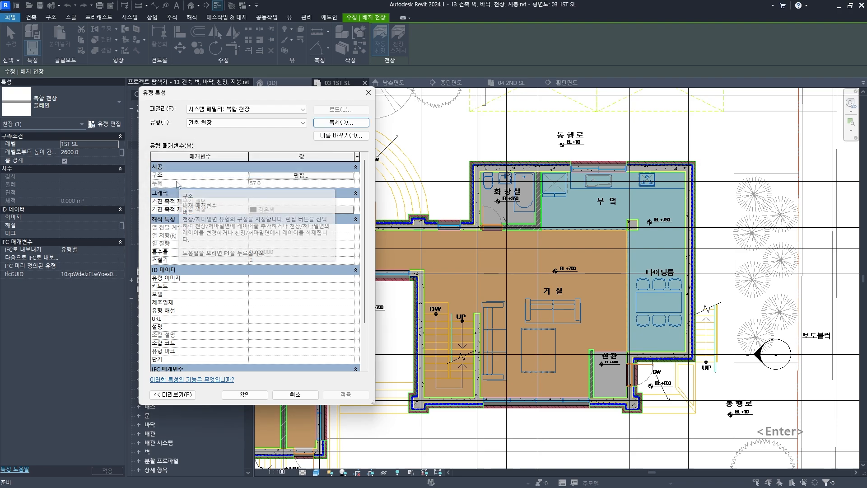
Step: Delete the 12 mm layer from the 건축 천장 structure and assign # 벽지(화이트) to the remaining structure layer
click(316, 176)
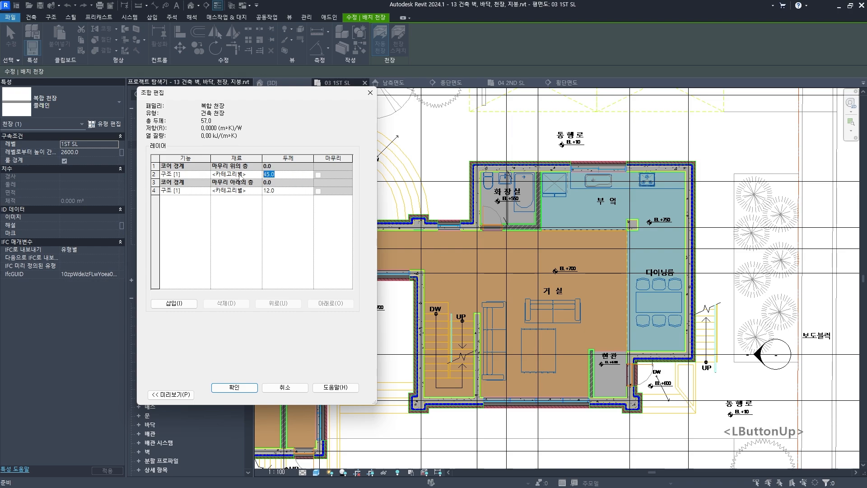
click(157, 190)
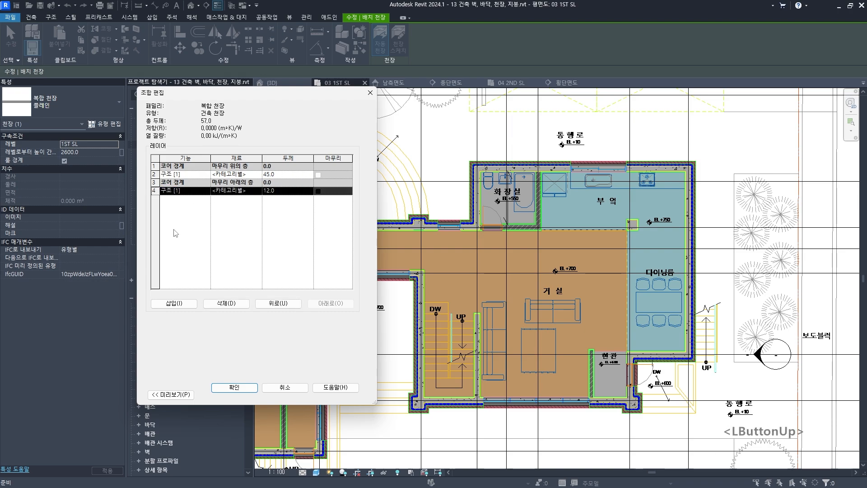
click(222, 304)
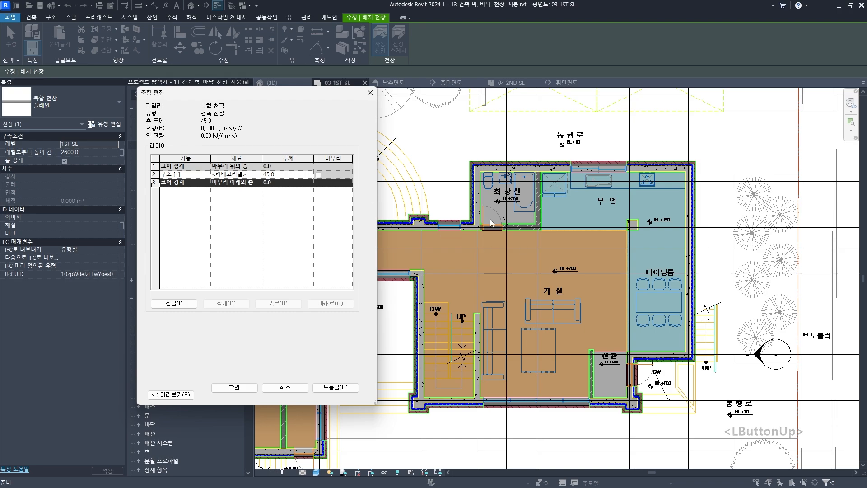
click(200, 174)
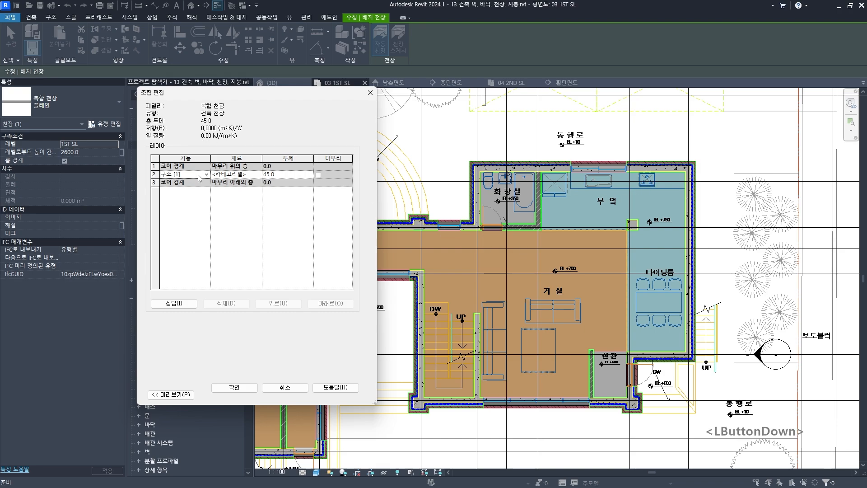
click(258, 175)
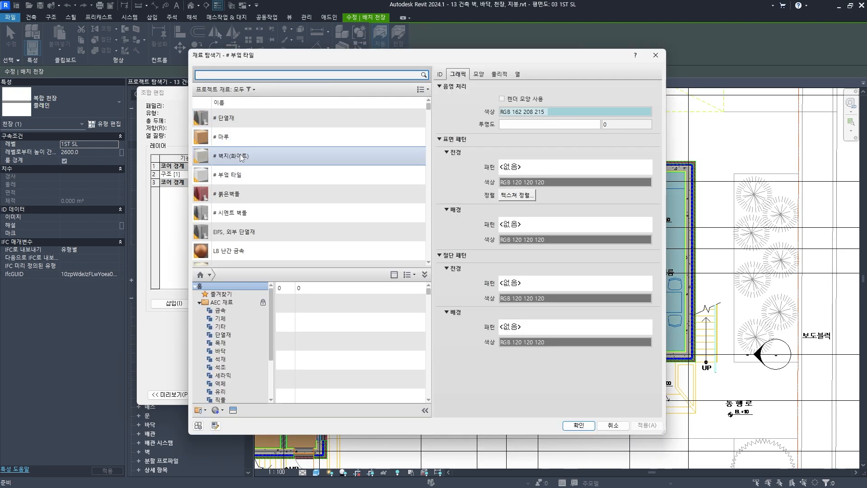
click(243, 156)
double_click(243, 157)
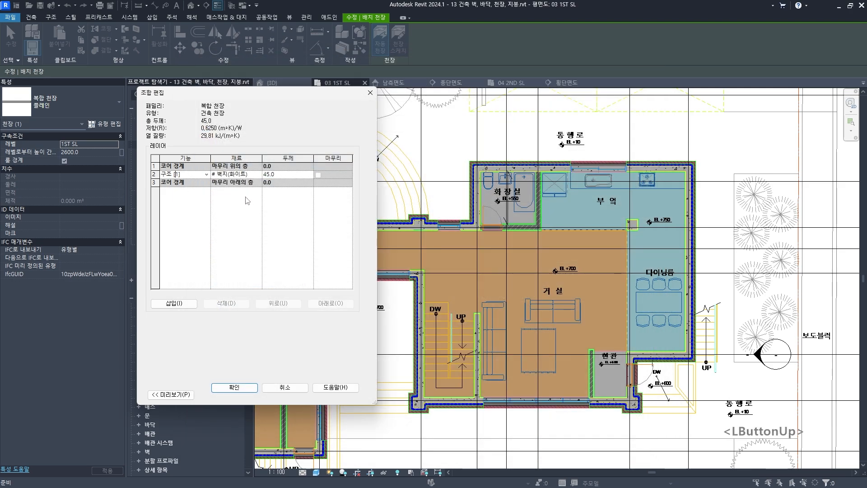
click(234, 387)
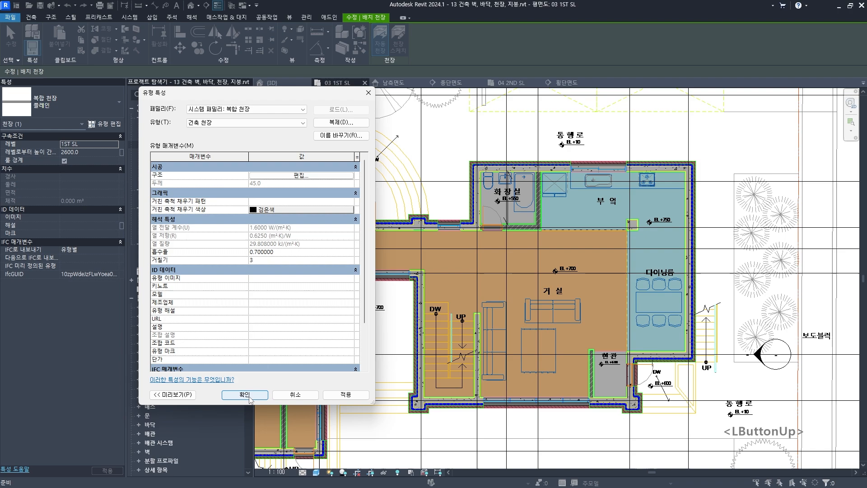
click(244, 395)
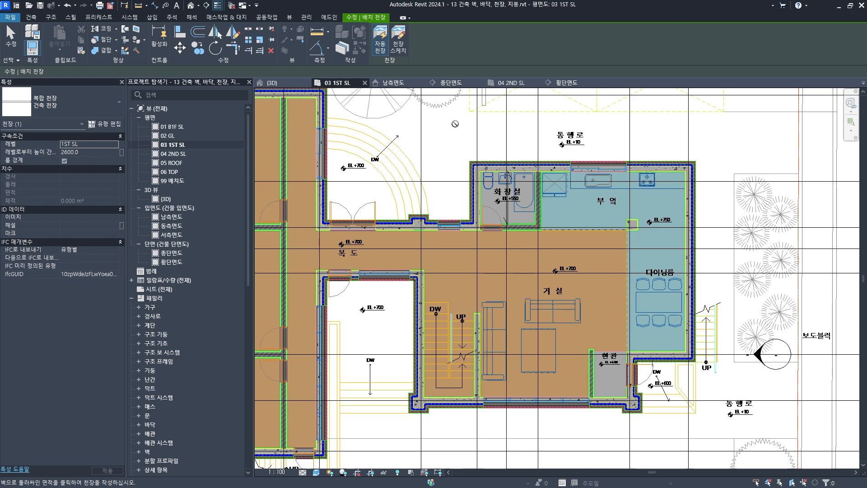
Step: Start a ceiling boundary sketch on 1ST SL by picking the finish faces of the kitchen's bathroom-side and exterior walls
scroll(548, 242, up, 8)
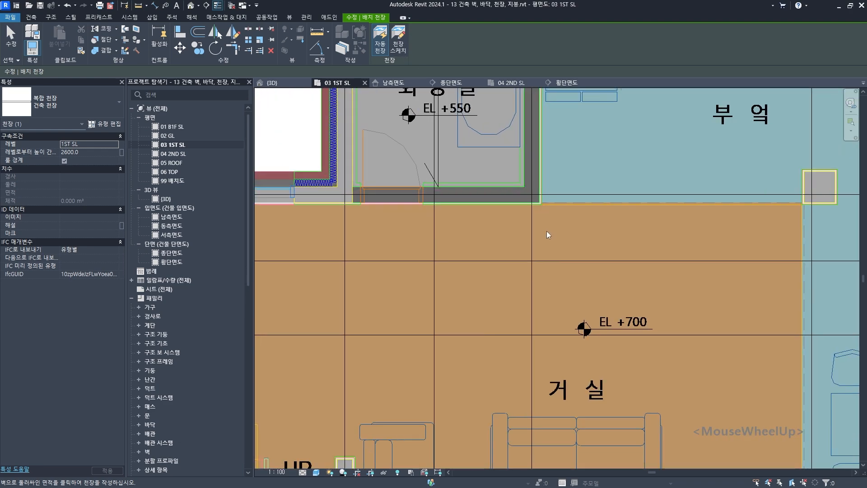
scroll(538, 195, up, 3)
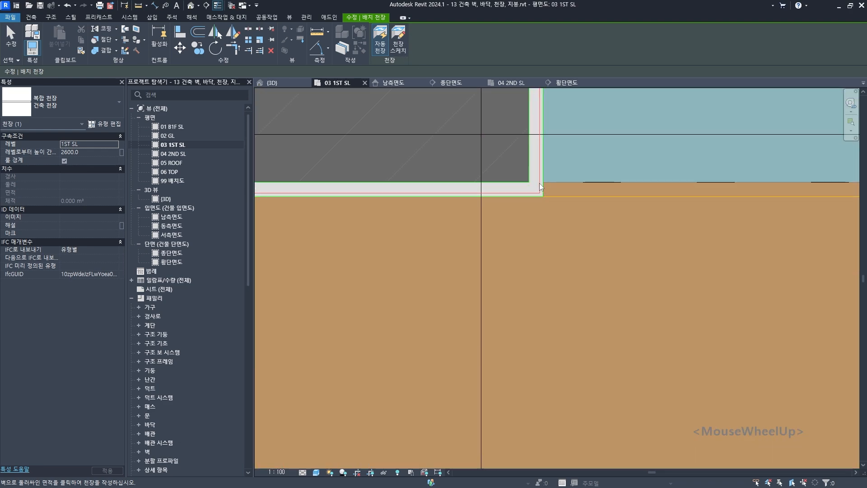
scroll(540, 204, down, 8)
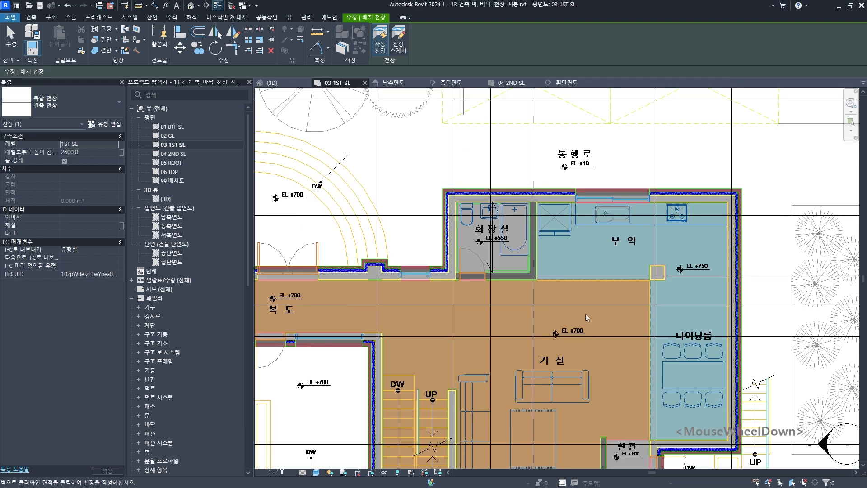
middle_drag(586, 313, 514, 240)
click(399, 45)
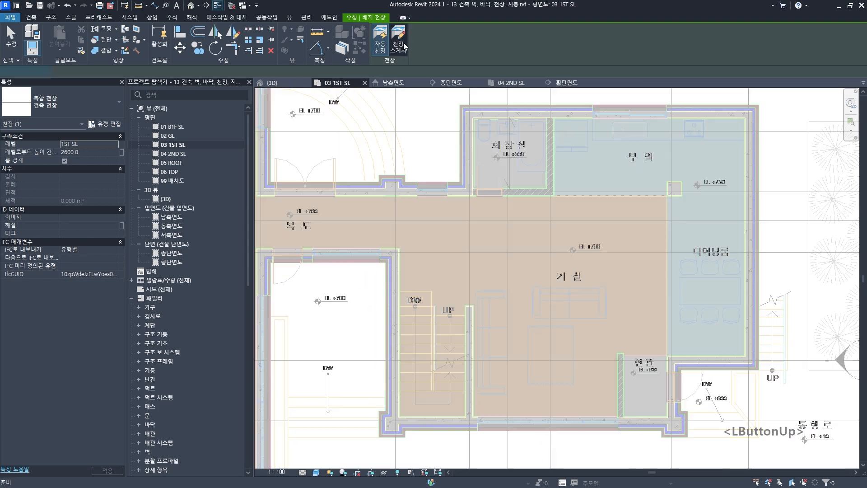
click(459, 51)
middle_drag(546, 166, 524, 190)
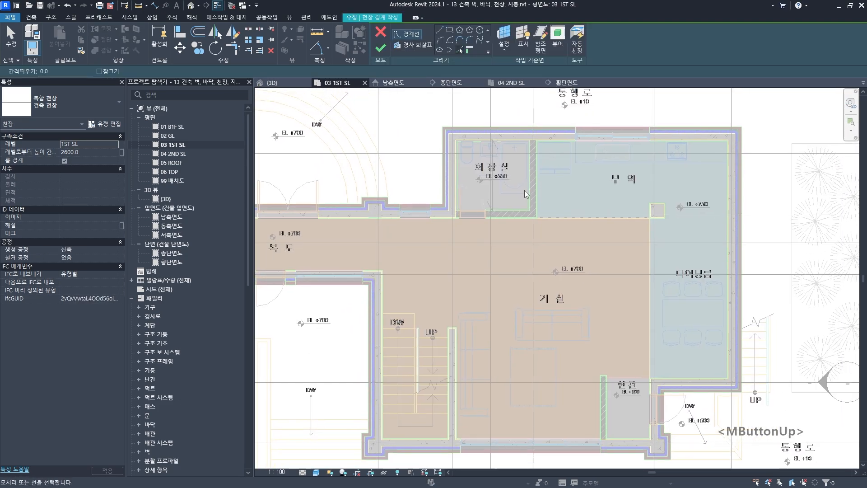
scroll(543, 194, up, 4)
click(535, 205)
scroll(536, 205, down, 2)
middle_drag(620, 150, 538, 197)
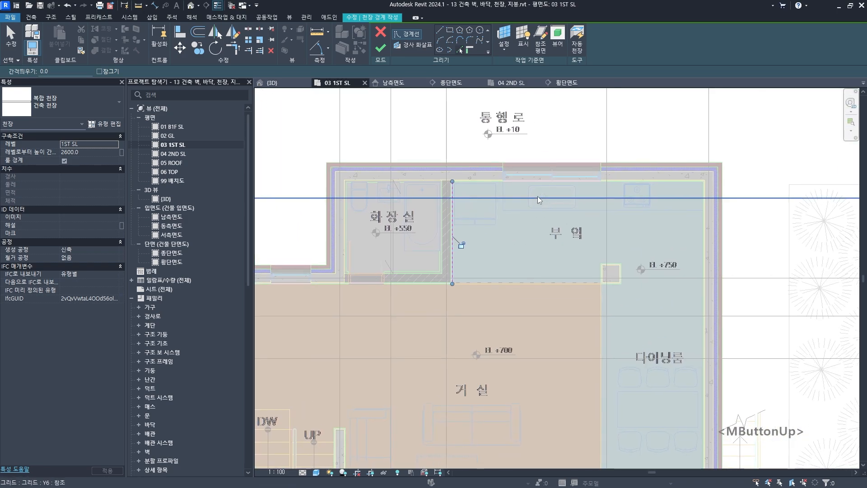
scroll(538, 187, up, 1)
click(545, 176)
scroll(655, 204, down, 1)
scroll(595, 216, up, 2)
scroll(585, 241, up, 1)
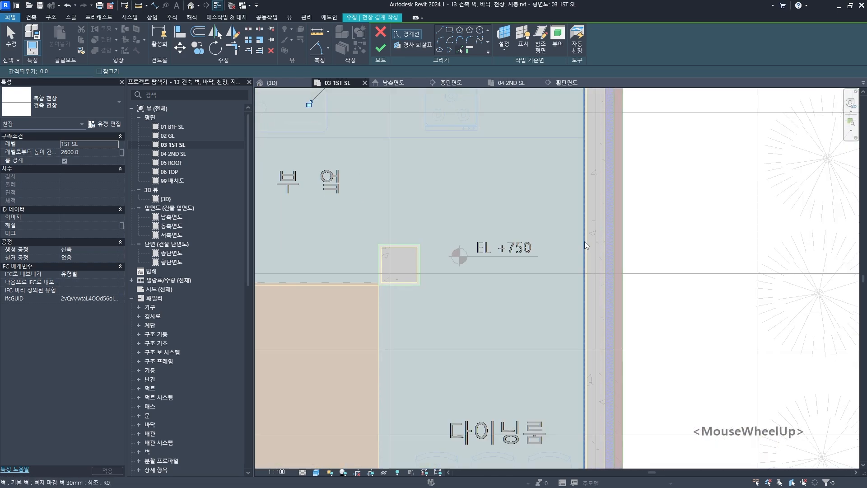
Step: Continue the ceiling boundary along the dining room walls and around the entrance up to its partition
scroll(566, 351, down, 4)
middle_drag(565, 352, 557, 220)
scroll(533, 226, up, 2)
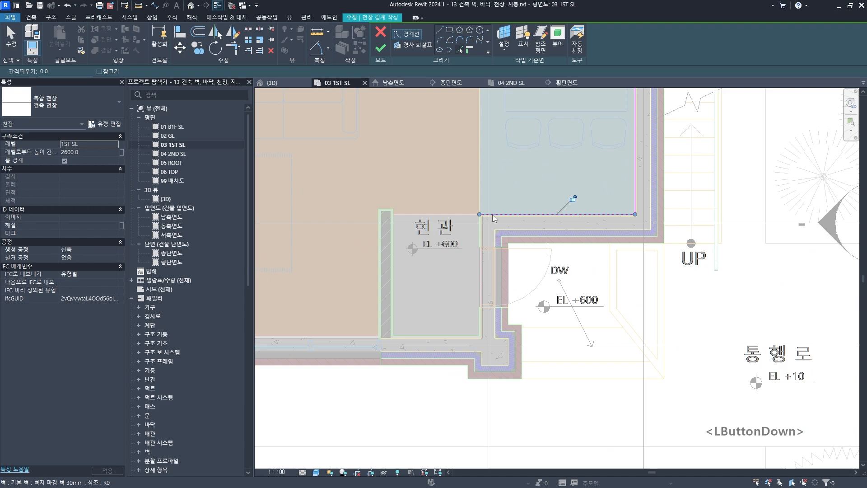
scroll(489, 225, up, 1)
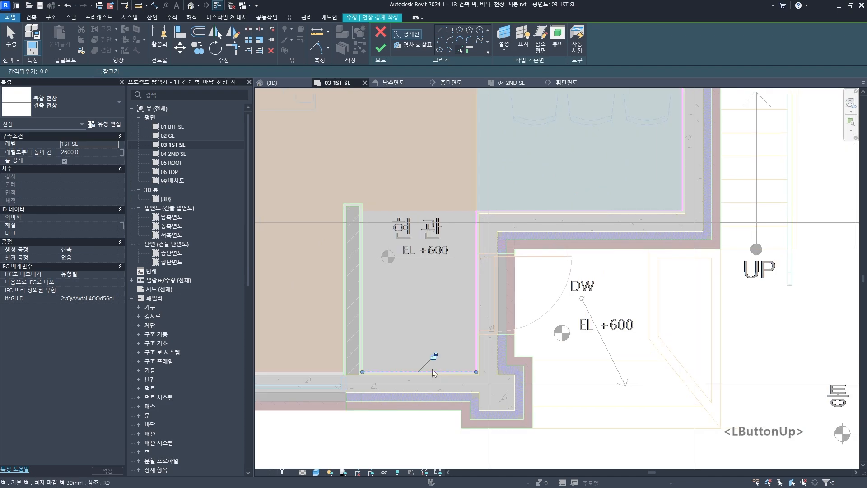
middle_drag(366, 313, 464, 319)
click(462, 316)
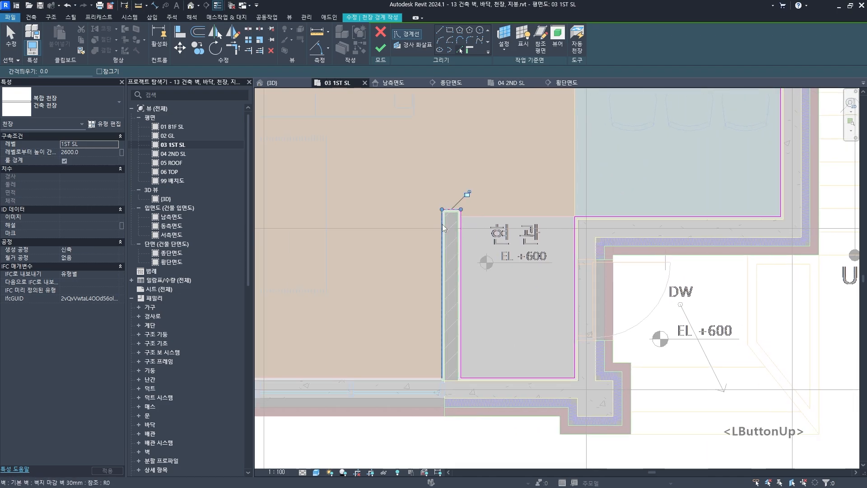
Step: Extend the ceiling boundary along the living room's window wall and both faces of the partition beside the stairs
scroll(281, 322, down, 3)
middle_drag(280, 323, 527, 280)
scroll(518, 297, up, 4)
click(465, 326)
middle_drag(286, 207, 440, 232)
scroll(439, 231, down, 2)
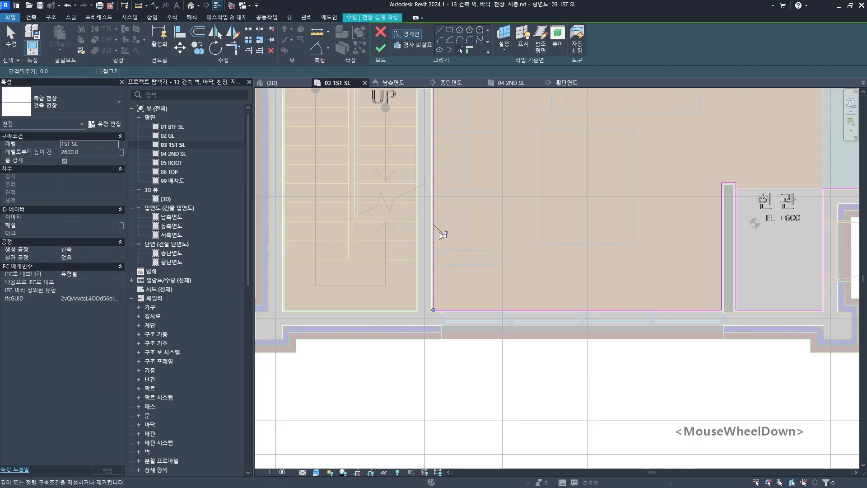
click(419, 232)
Step: Continue the ceiling boundary around the stairwell and along the bedroom corridor's walls, including its end by the exterior door
middle_drag(361, 262, 615, 361)
scroll(553, 233, down, 2)
click(488, 194)
scroll(443, 215, up, 3)
scroll(444, 215, down, 2)
click(474, 319)
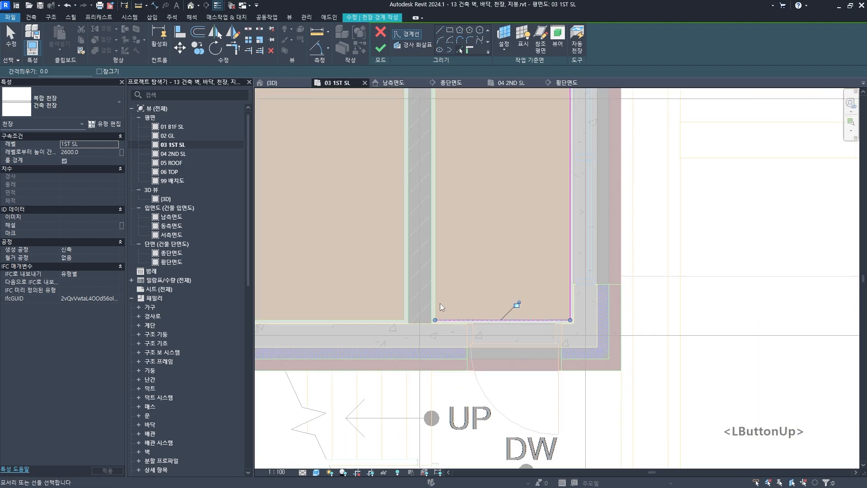
click(437, 304)
Step: Add the four finish faces of the column between kitchen and living room as an inner ceiling boundary
scroll(444, 215, down, 3)
middle_drag(700, 429, 530, 248)
middle_drag(813, 267, 385, 229)
scroll(573, 228, up, 4)
click(577, 229)
click(552, 261)
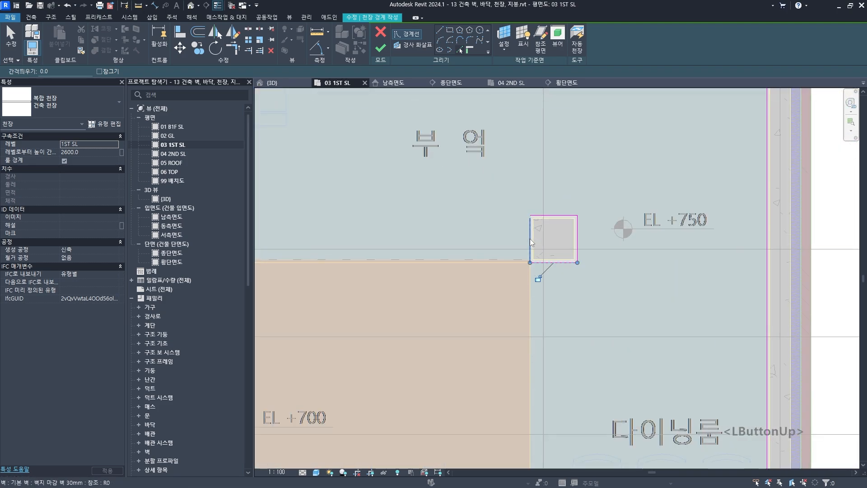
click(530, 238)
Step: Check that the outer boundary lines form one connected chain and finish the ceiling sketch
scroll(530, 238, down, 6)
middle_drag(437, 296, 520, 270)
key(Escape)
middle_drag(488, 199, 568, 204)
key(Tab)
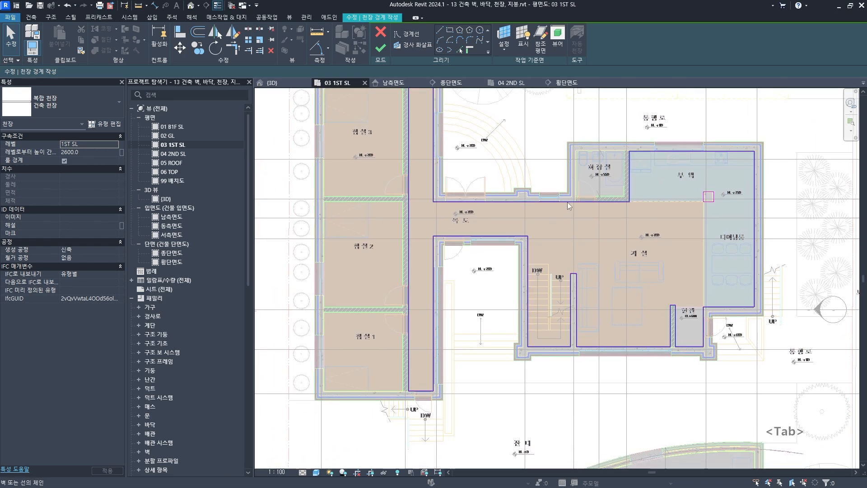
click(567, 203)
middle_drag(556, 272, 545, 292)
key(Escape)
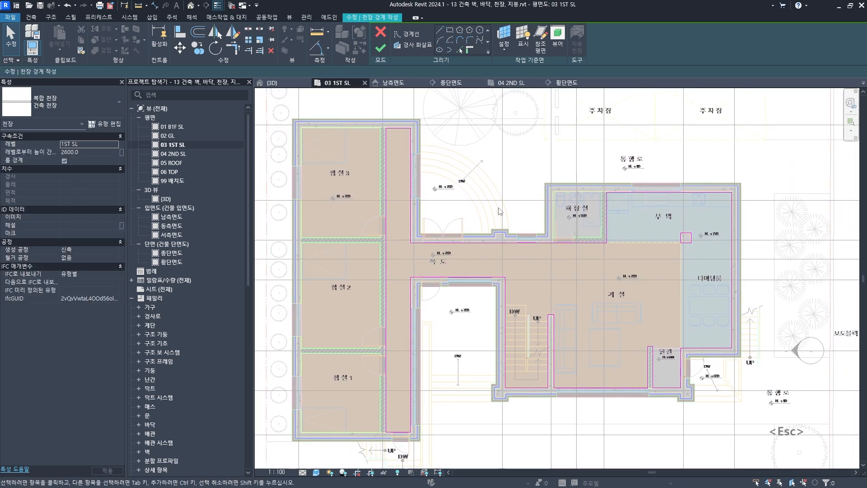
click(380, 50)
middle_drag(580, 262, 563, 253)
key(Escape)
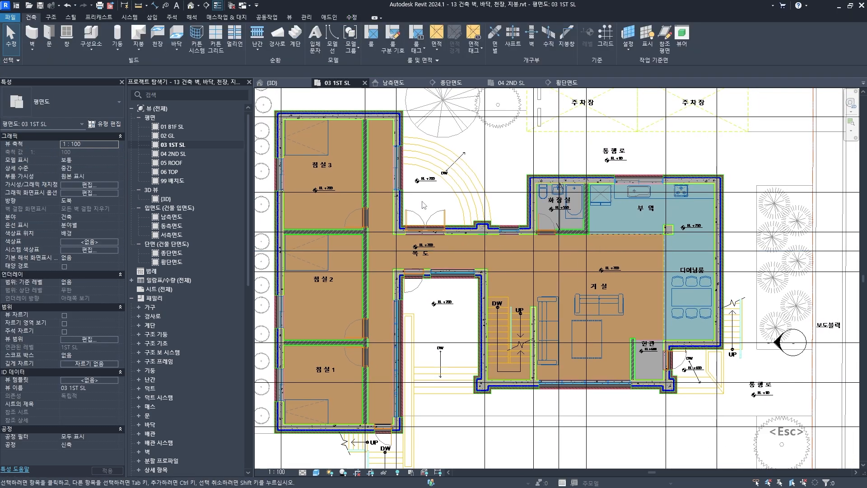
Step: Switch to the 3D view and raise the top of the section box above the first-floor ceiling
key(F2)
shift+middle_drag(510, 319, 580, 337)
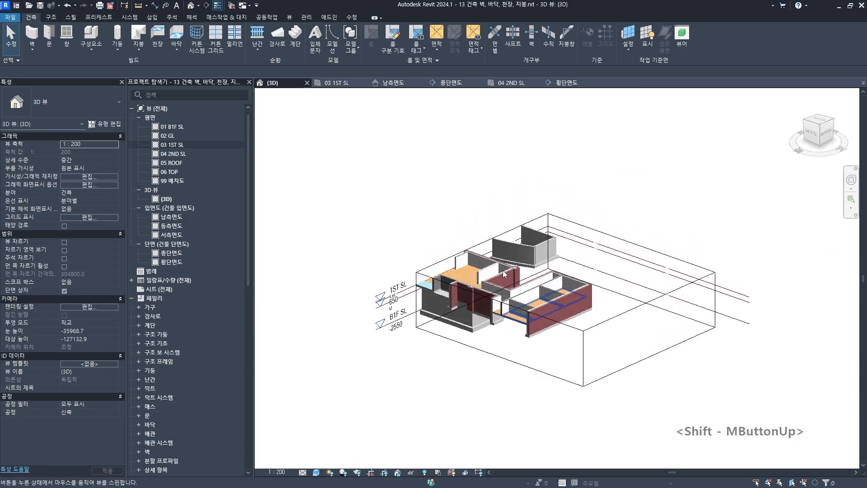
click(578, 330)
scroll(553, 277, up, 1)
drag(570, 269, 570, 251)
shift+middle_drag(490, 335, 537, 283)
click(537, 283)
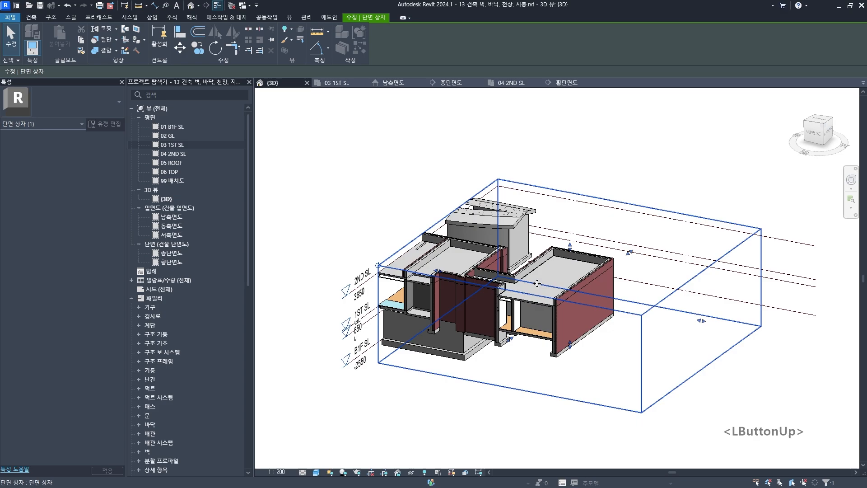
Step: Examine the new ceiling below the upper slab in the sectioned 3D view from several sides
scroll(537, 283, up, 5)
shift+middle_drag(522, 313, 476, 273)
click(465, 244)
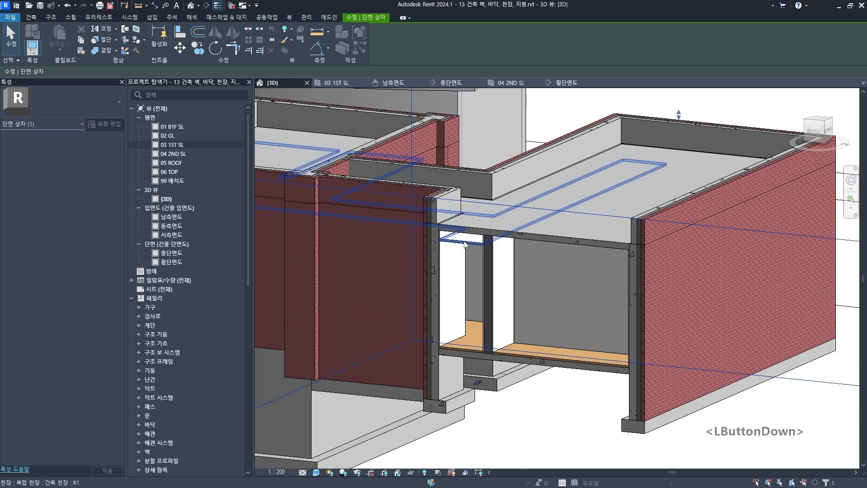
scroll(611, 284, down, 5)
shift+middle_drag(605, 305, 506, 212)
key(Escape)
scroll(467, 199, up, 3)
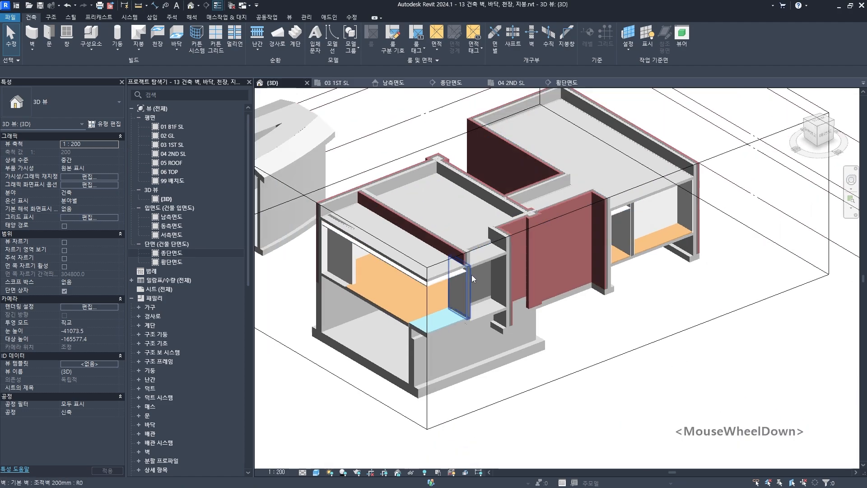
scroll(471, 275, down, 3)
key(Escape)
Step: Turn off the 3D view's section box and bring the pitched concrete roof into close view
click(64, 291)
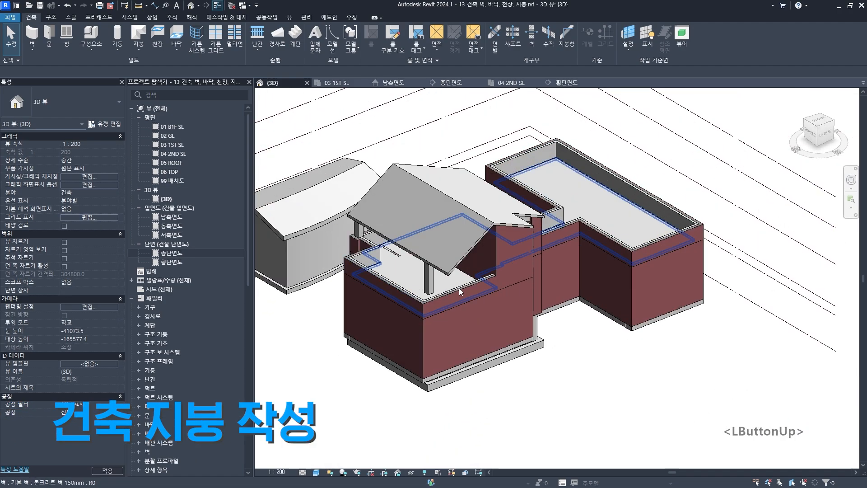
shift+middle_drag(452, 235, 436, 201)
scroll(437, 199, up, 3)
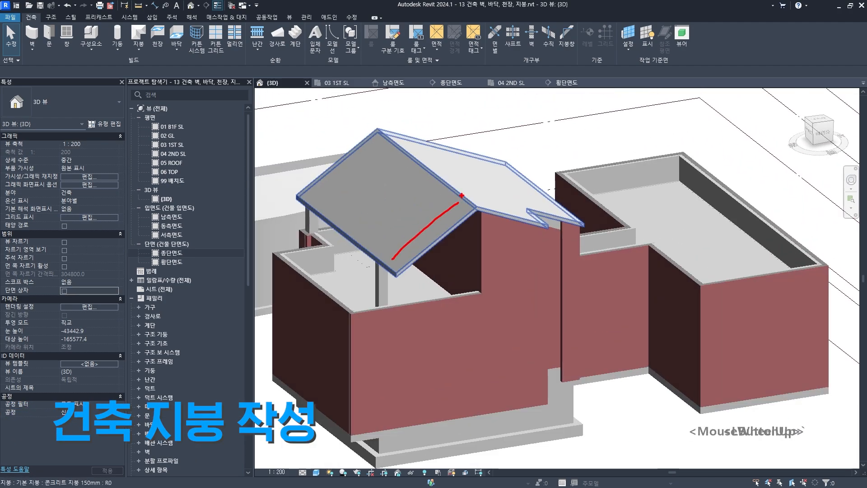
Step: In the 횡단면도 section, measure the gap between the concrete roof's top surface and the finish outline near the eave
key(Escape)
click(567, 82)
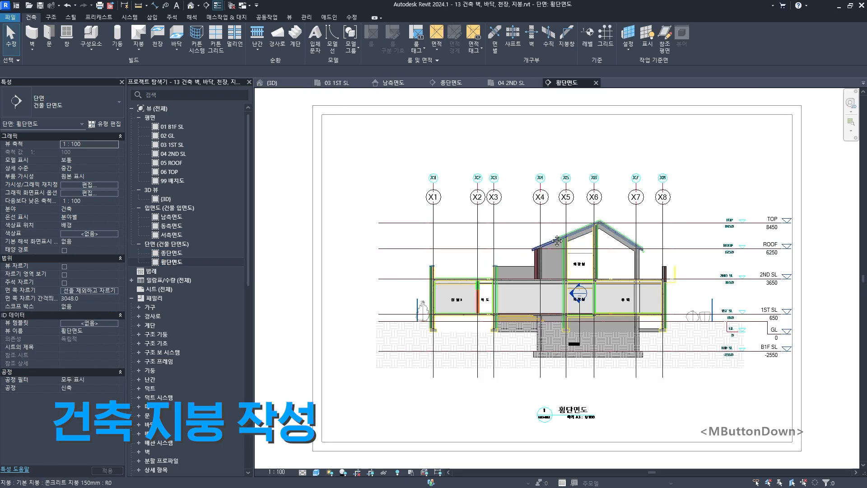
middle_drag(628, 230, 589, 232)
scroll(588, 231, up, 2)
scroll(612, 259, up, 5)
key(d)
key(i)
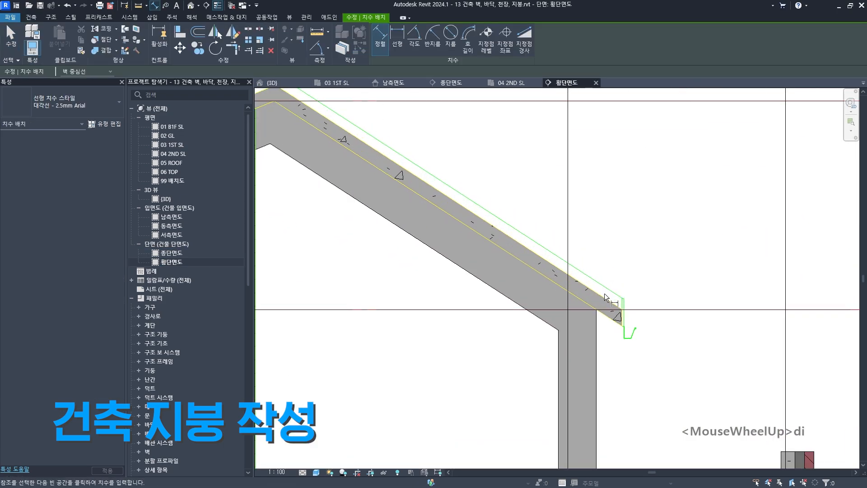
click(602, 296)
click(606, 281)
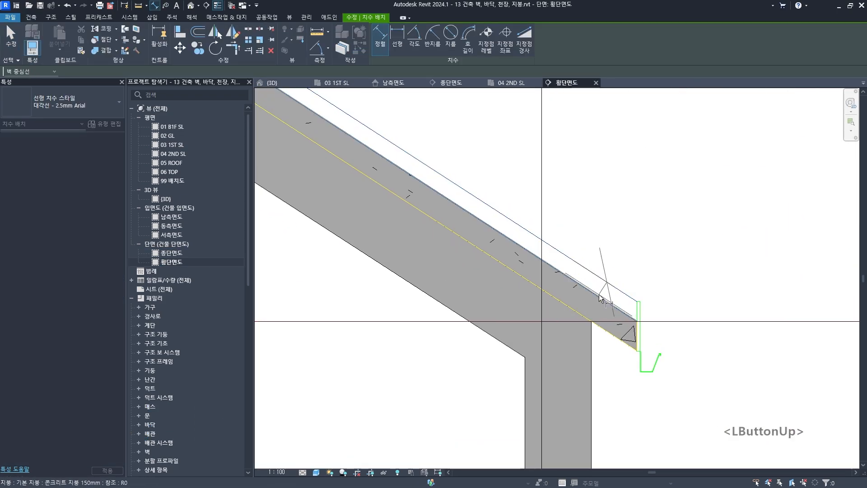
key(Escape)
key(Escape)
scroll(452, 194, down, 5)
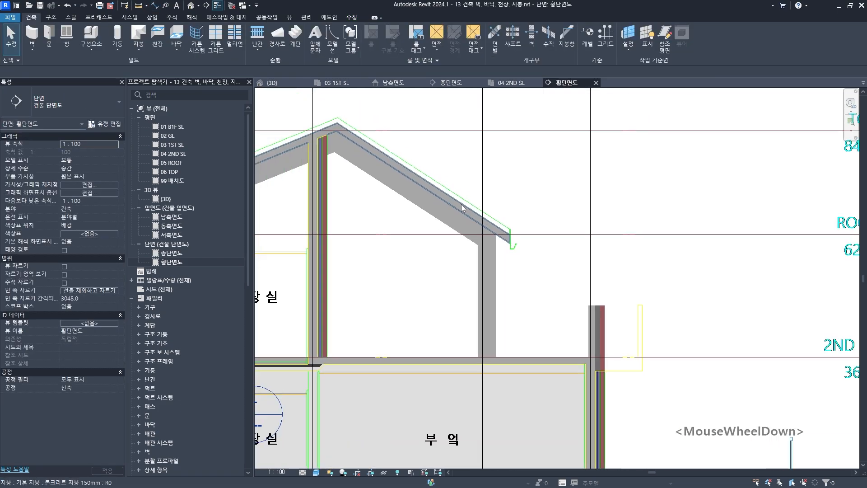
middle_drag(462, 204, 537, 258)
key(Escape)
key(F2)
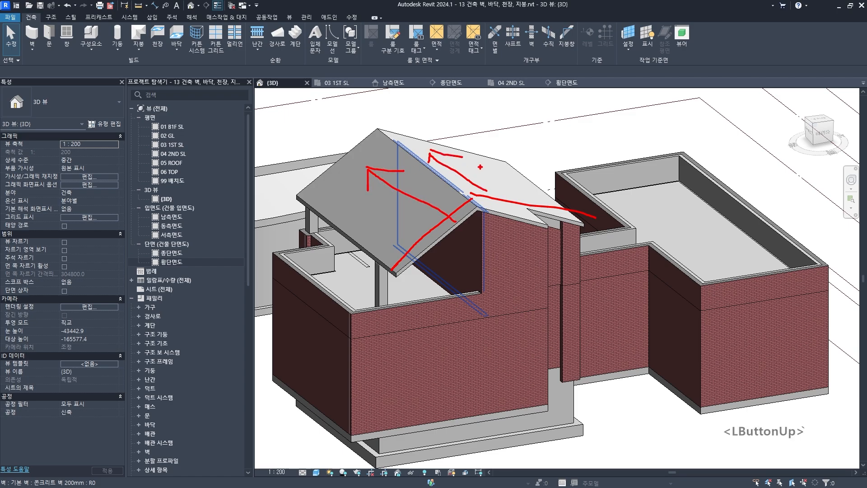
key(Escape)
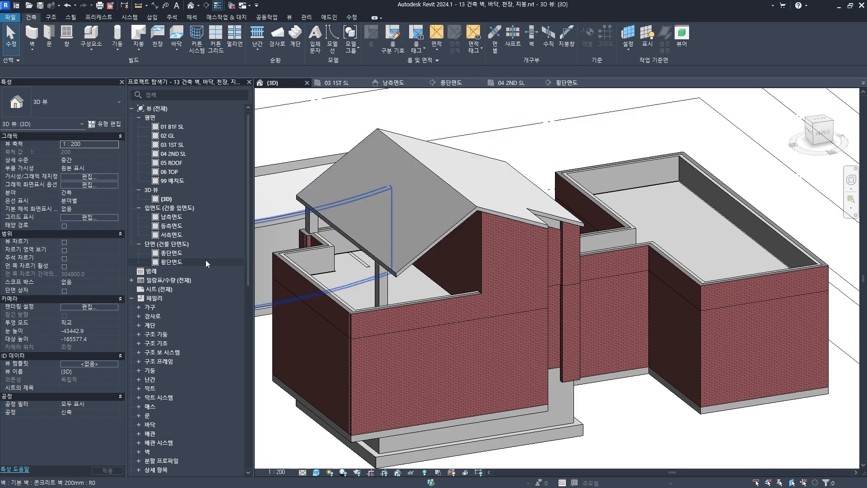
Step: In the 횡단면도 section, start a roof by extrusion with grid Y4 as its work plane
double_click(181, 263)
click(432, 209)
key(Escape)
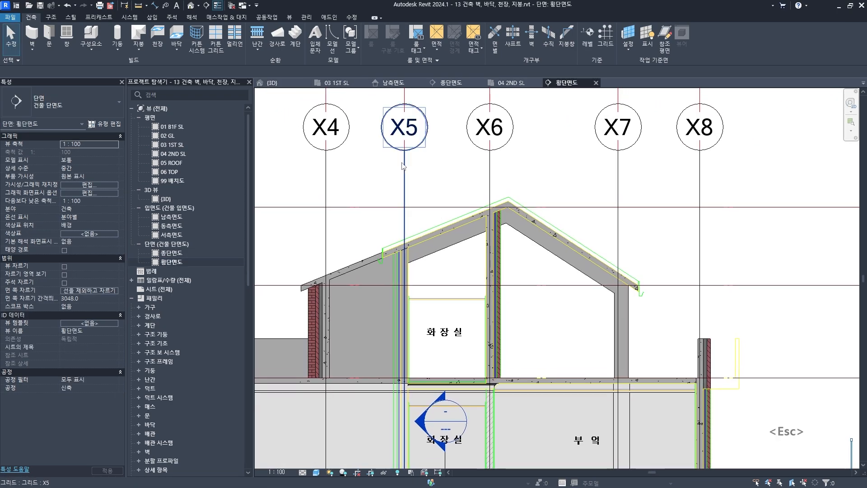
click(37, 17)
key(Escape)
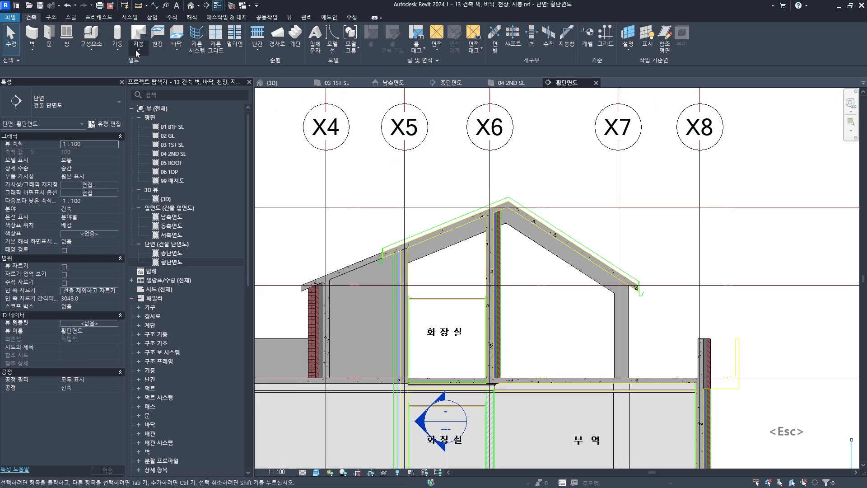
click(136, 50)
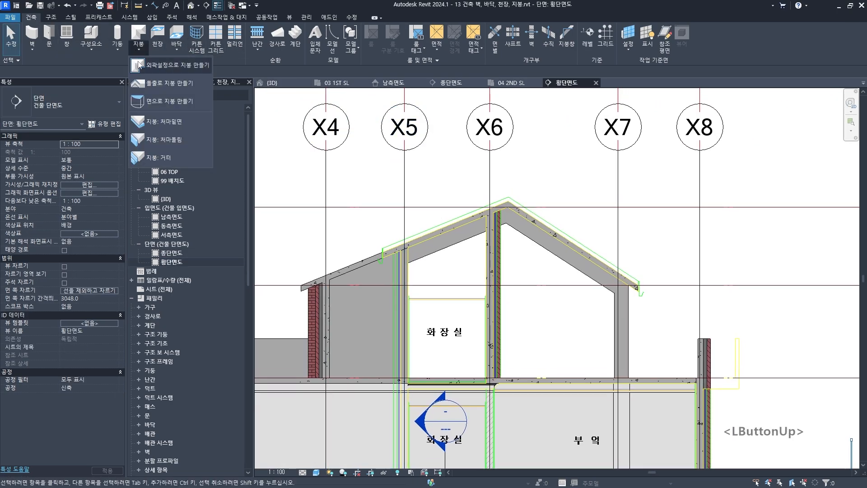
click(178, 86)
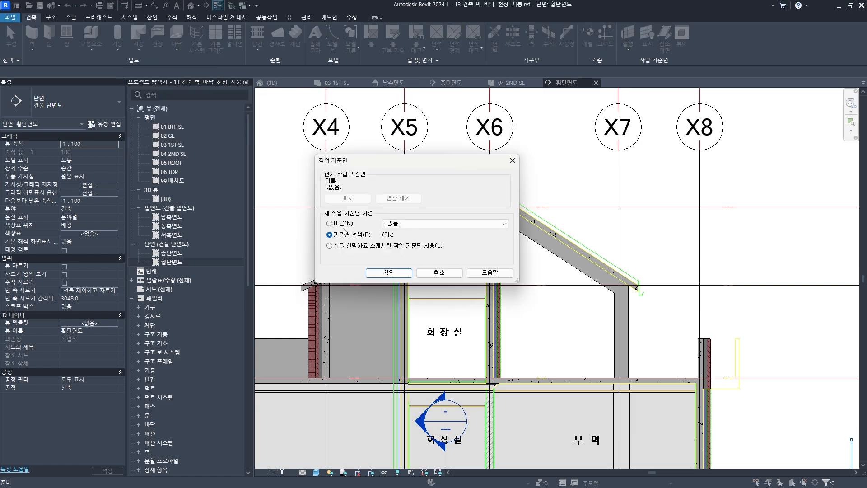
click(403, 224)
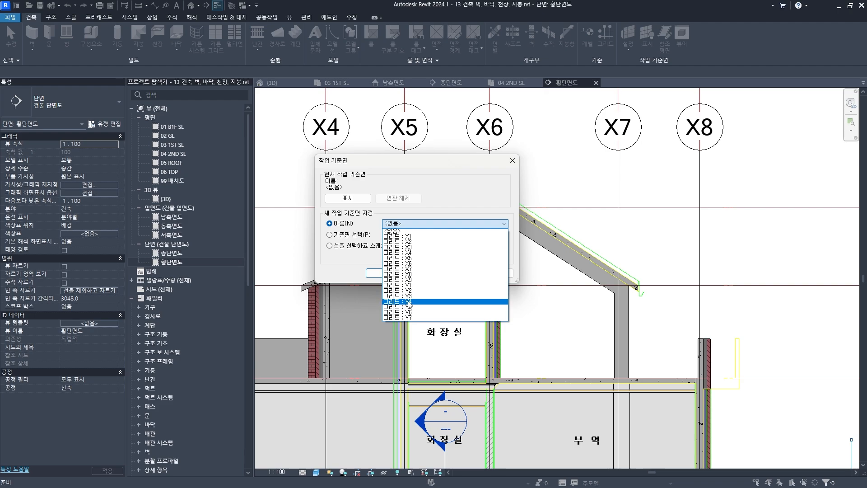
click(410, 302)
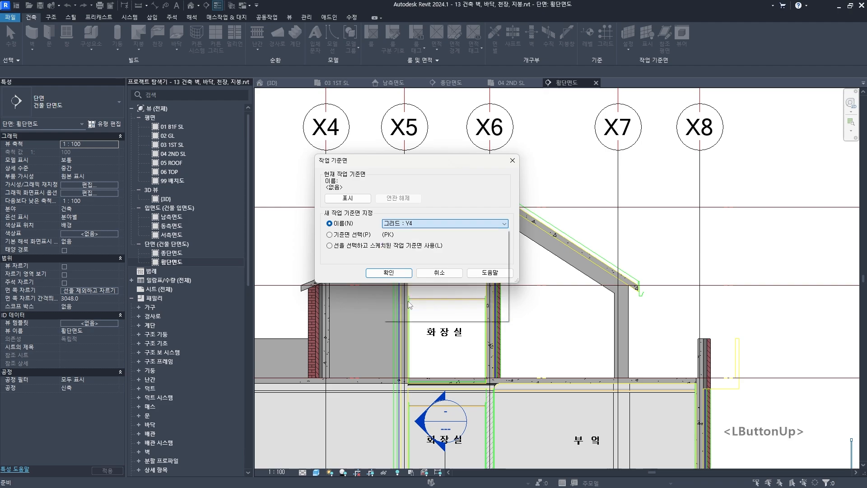
click(388, 273)
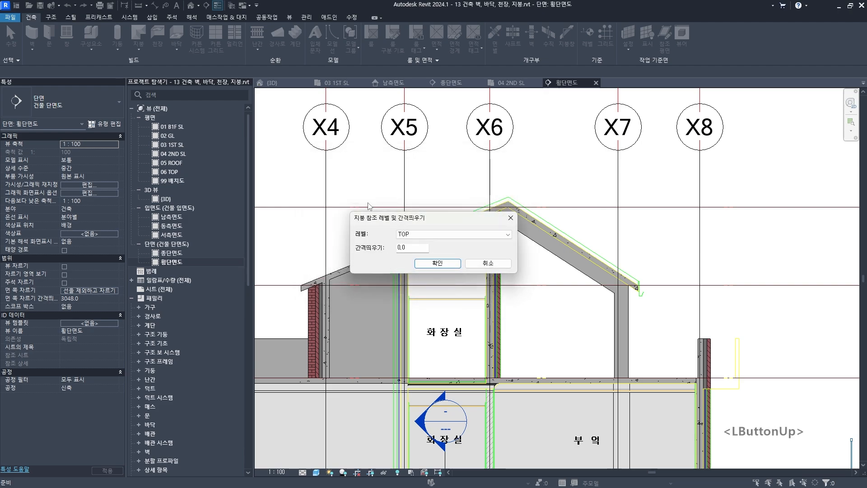
Step: Set the extruded roof's reference level to ROOF
click(442, 235)
click(400, 240)
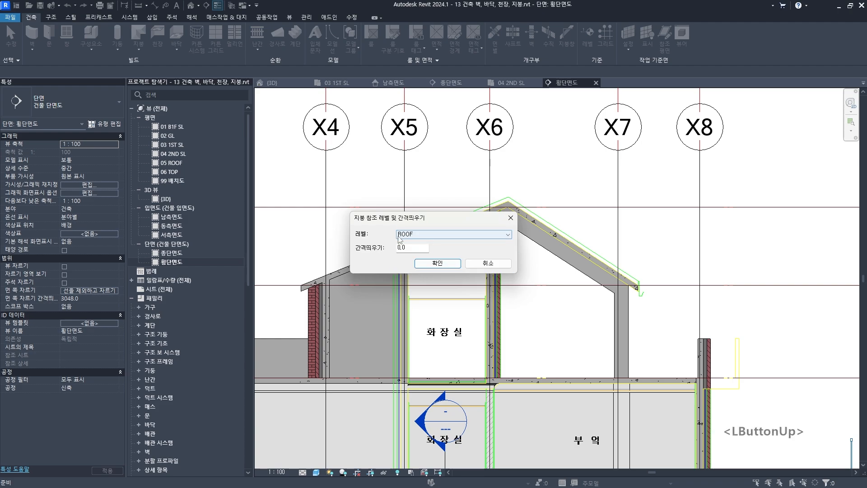
click(438, 264)
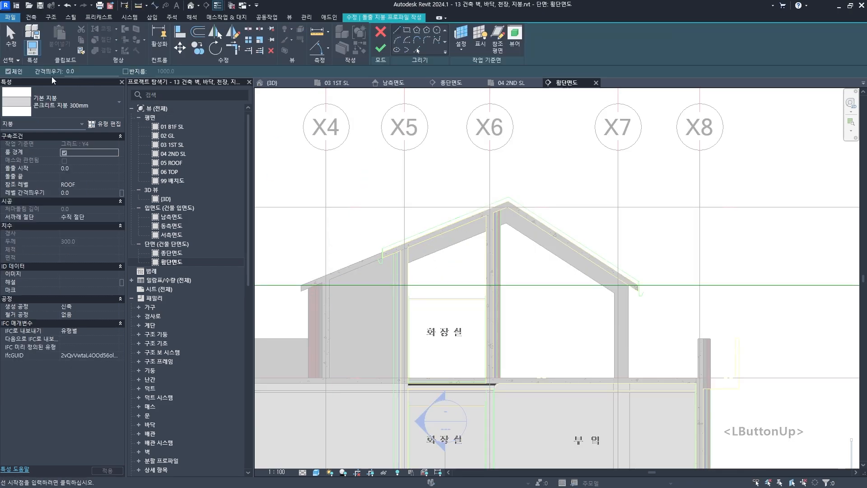
Step: Duplicate the concrete roof type as 지붕 마감 100mm and set its structure layer's function to 마감재 1 [4]
click(110, 126)
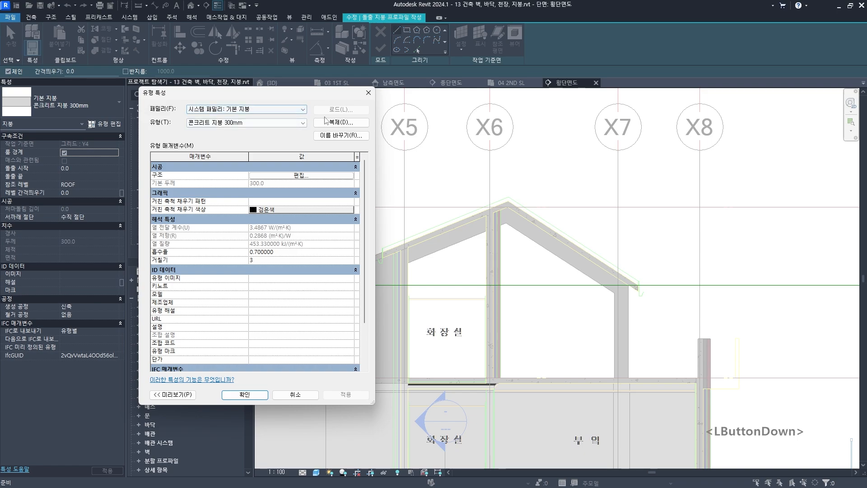
click(341, 122)
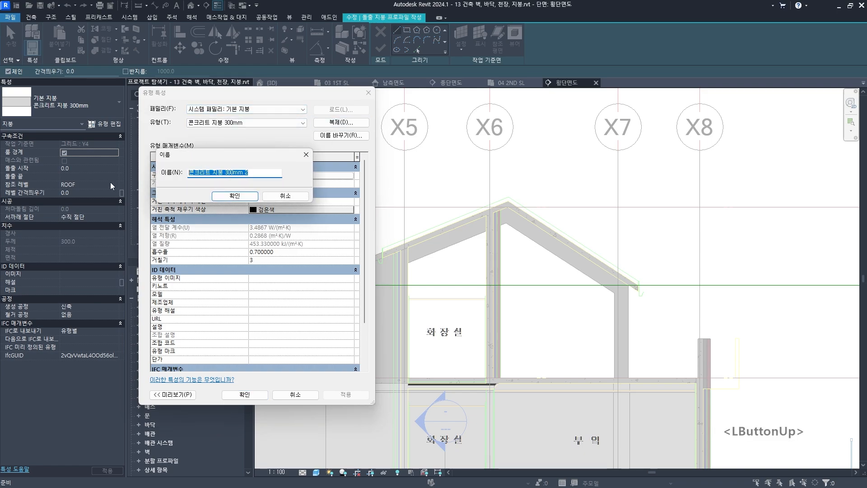
text(지붕 마감)
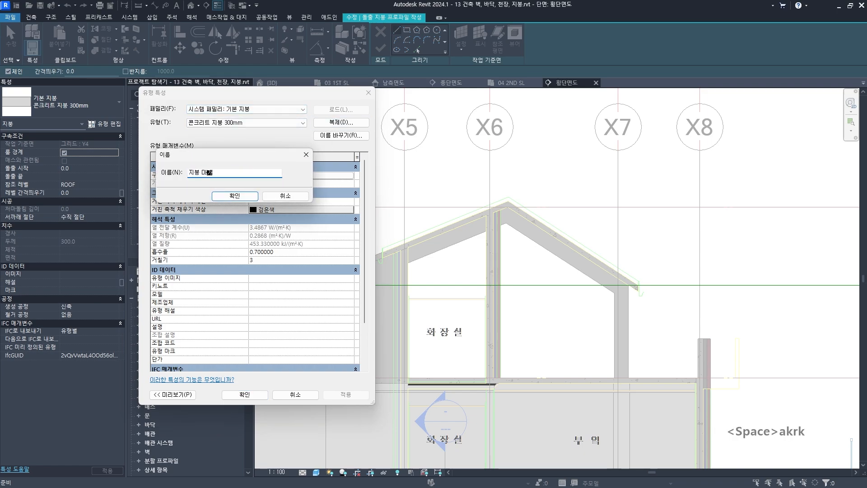
key(Hangul)
text(100mm)
key(Return)
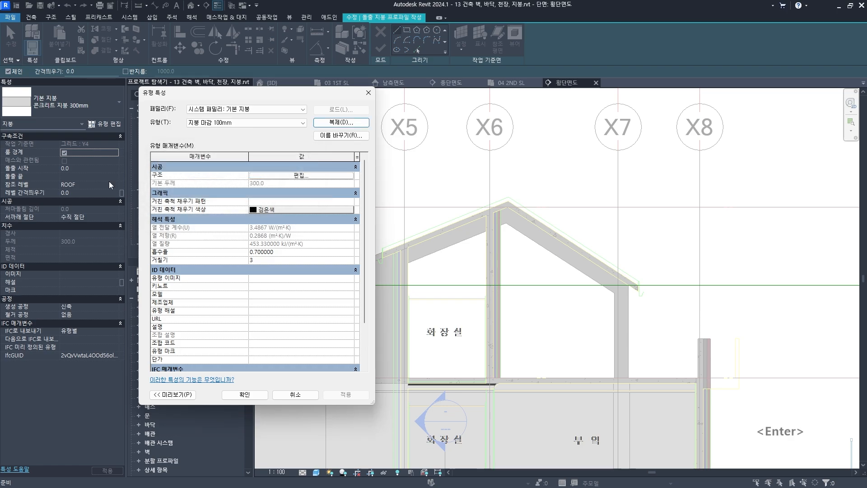
click(303, 176)
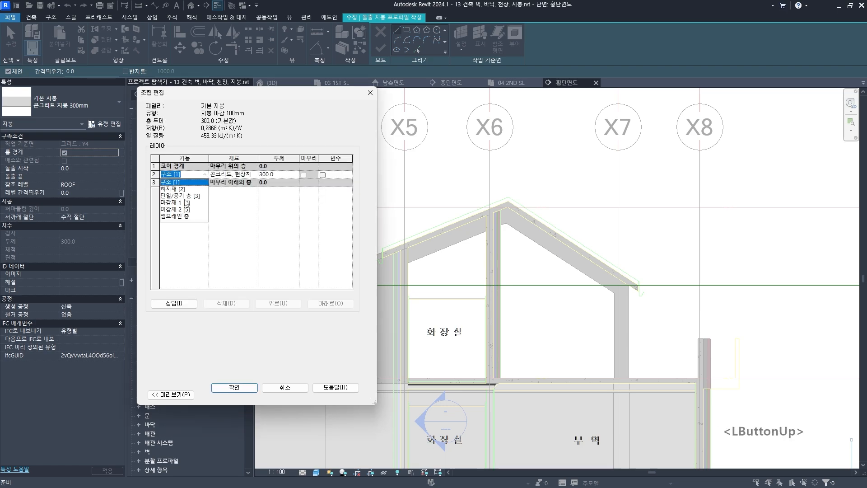
click(187, 202)
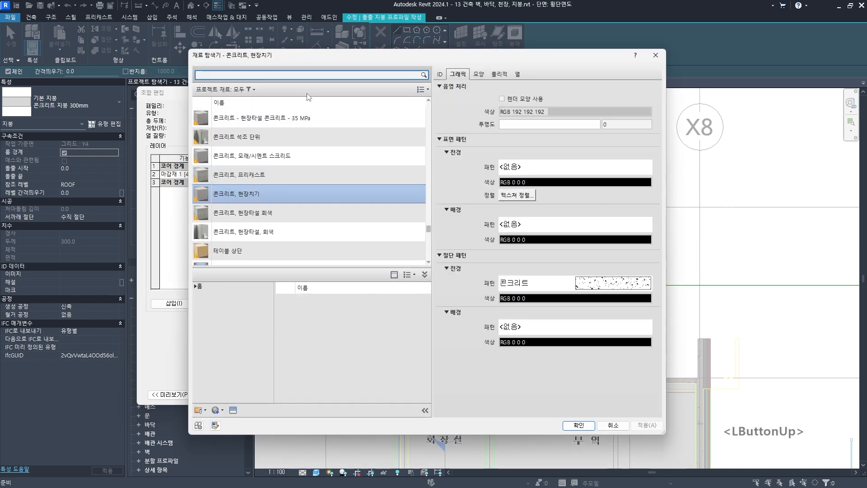
Step: Search the project materials for 기와 for the roof finish layer
click(309, 74)
text(깅)
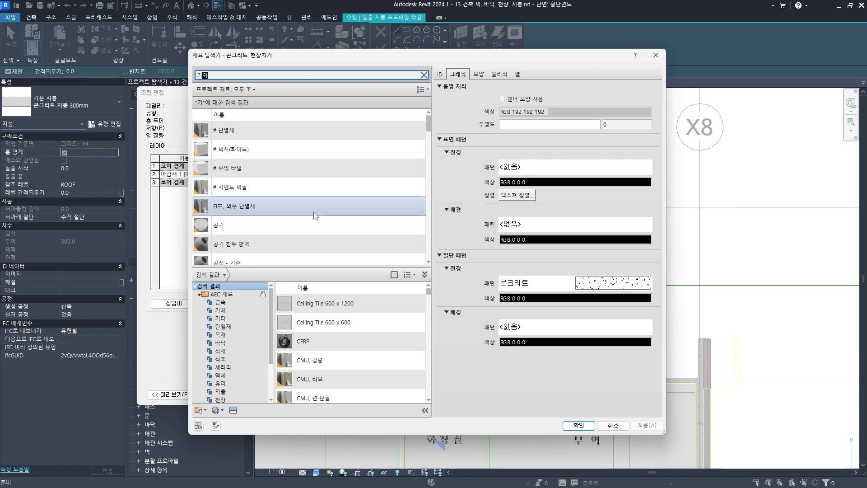
scroll(286, 231, down, 10)
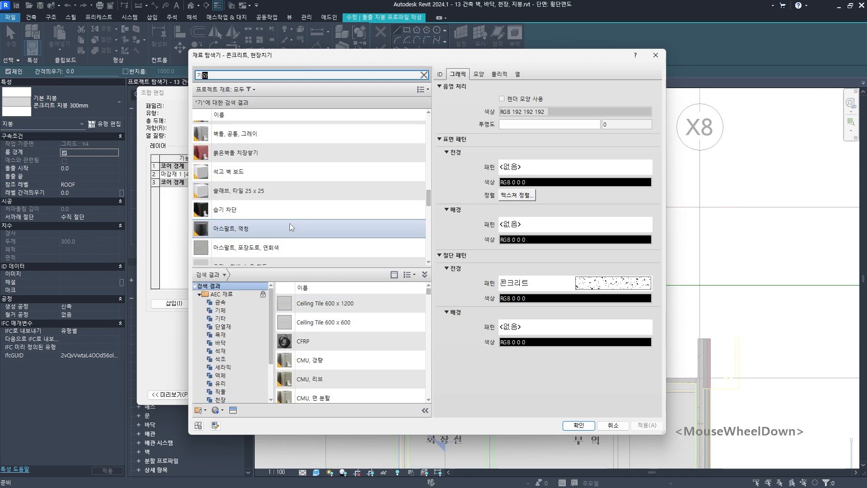
scroll(272, 224, up, 2)
click(229, 182)
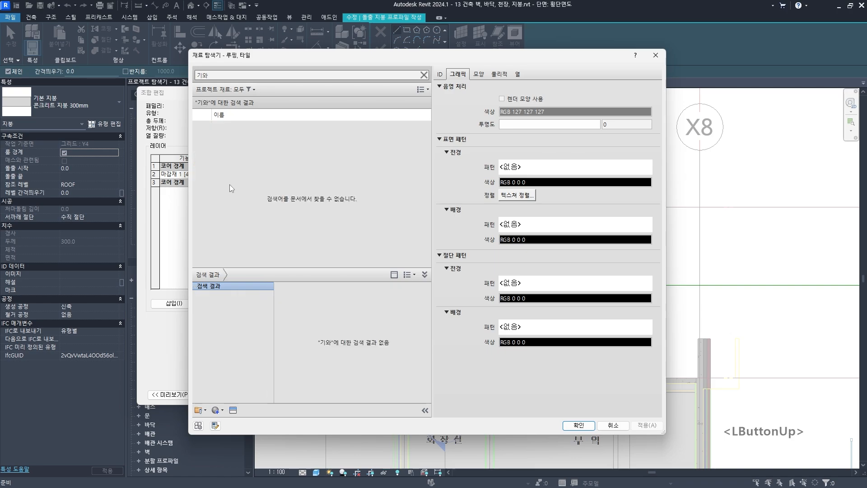
Step: Search the materials for 루핑 and select the 루핑, 타일 material
drag(231, 76, 161, 80)
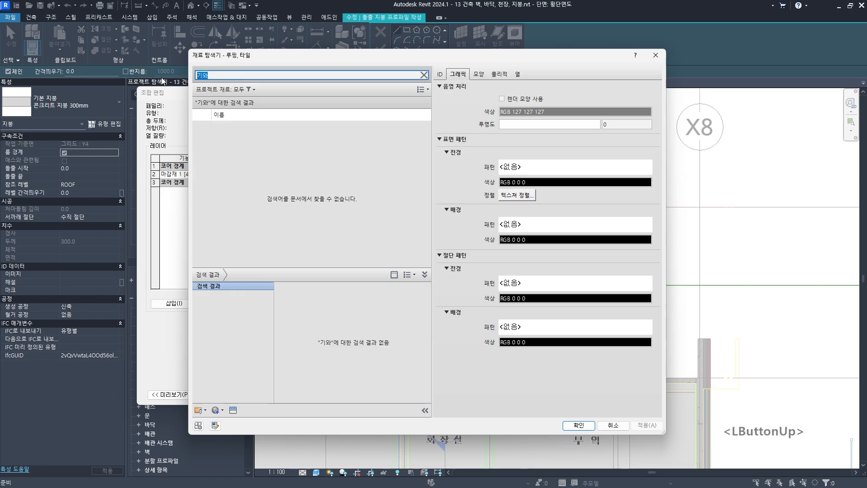
text(루빙)
key(BackSpace)
key(BackSpace)
key(BackSpace)
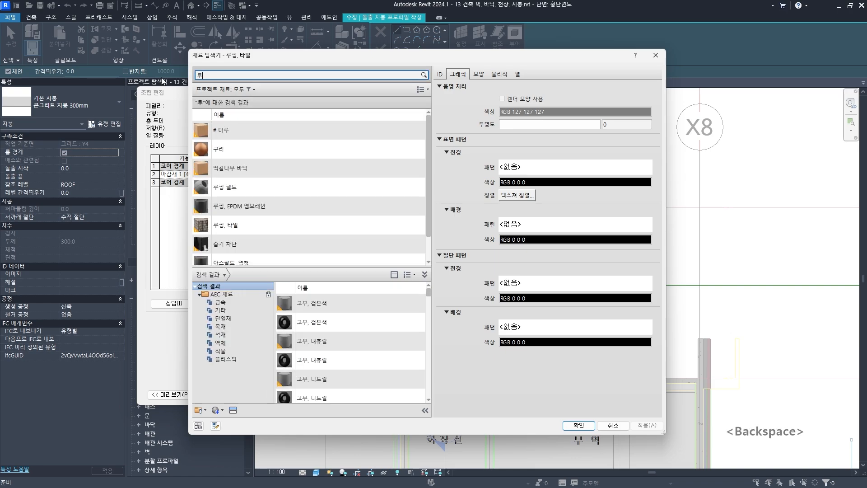
text(핑)
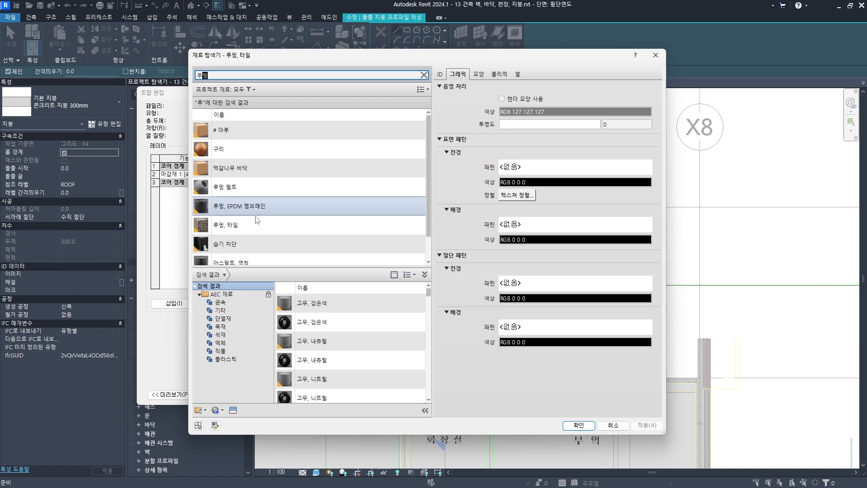
click(235, 225)
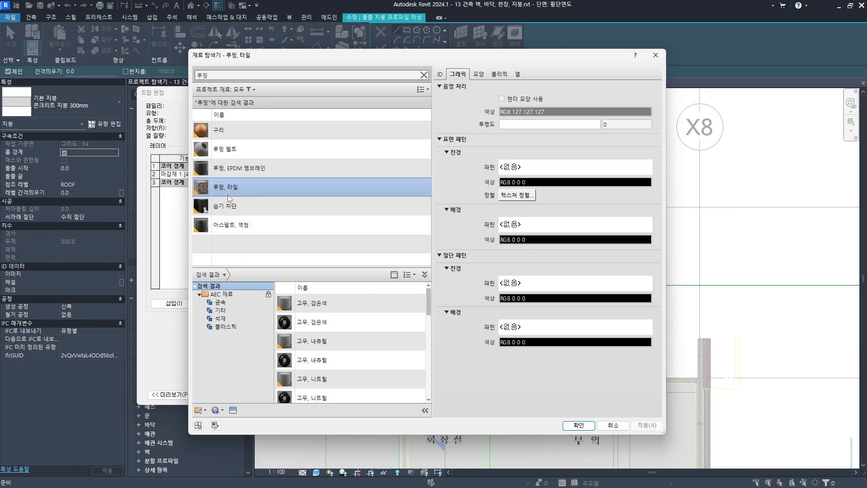
Step: Duplicate the 루핑, 타일 material with its assets and name the copy # 지붕 기와
right_click(231, 191)
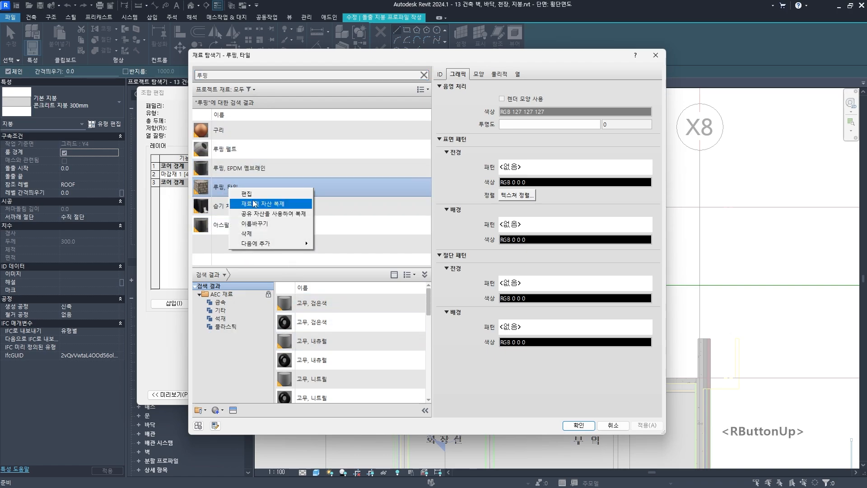
click(261, 202)
text(# 지붕 기와)
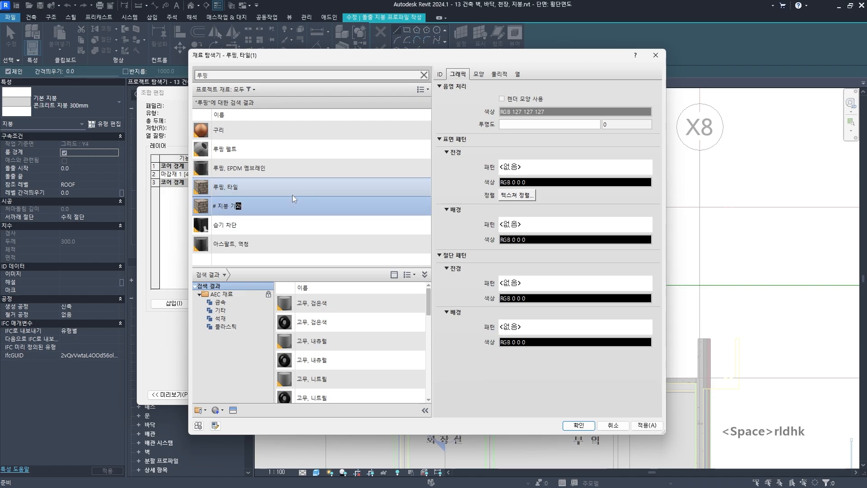
key(Return)
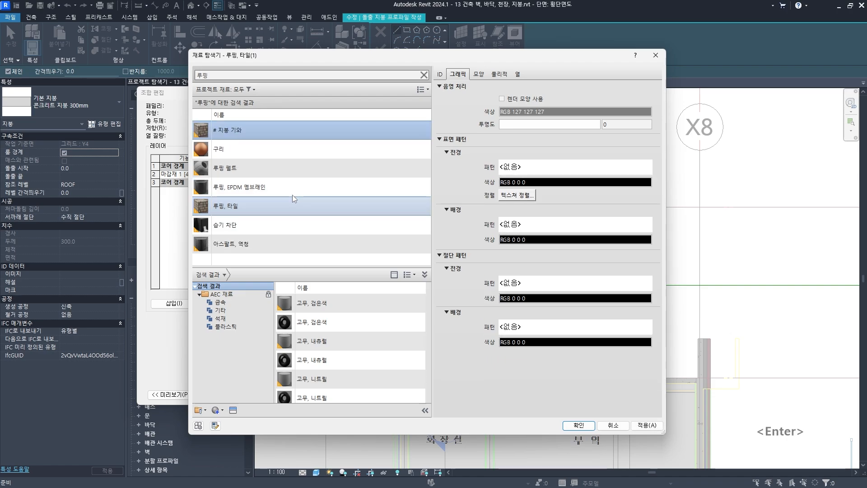
Step: Set the # 지붕 기와 material's shading color to orange, RGB 216 132 39
click(238, 129)
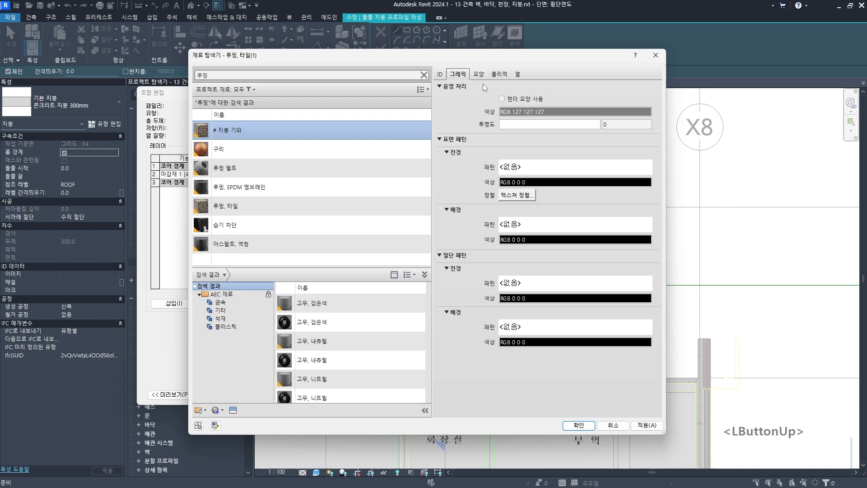
click(541, 113)
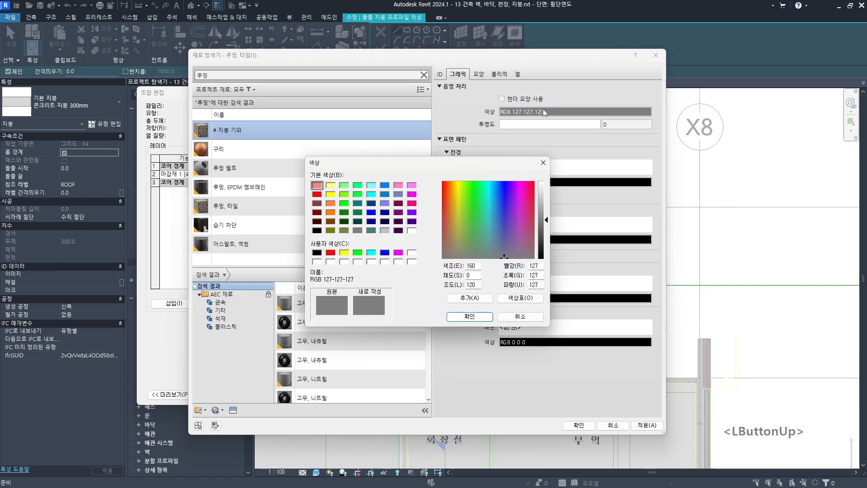
click(452, 221)
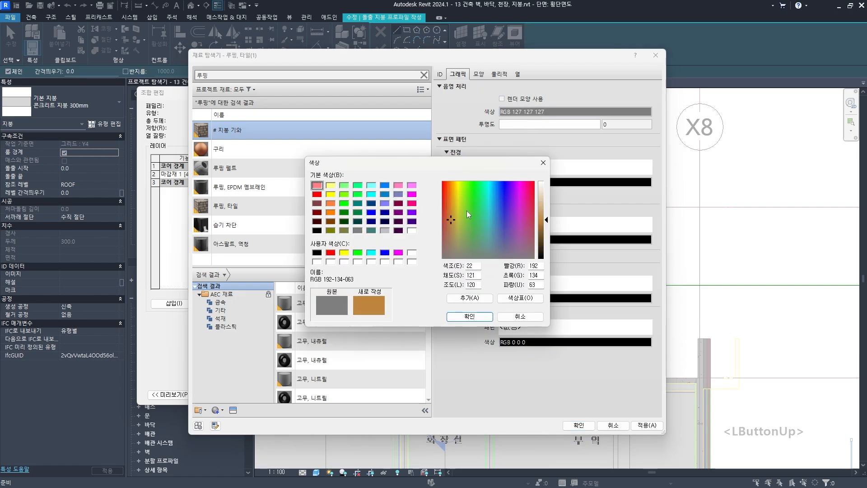
drag(452, 207, 450, 205)
click(470, 316)
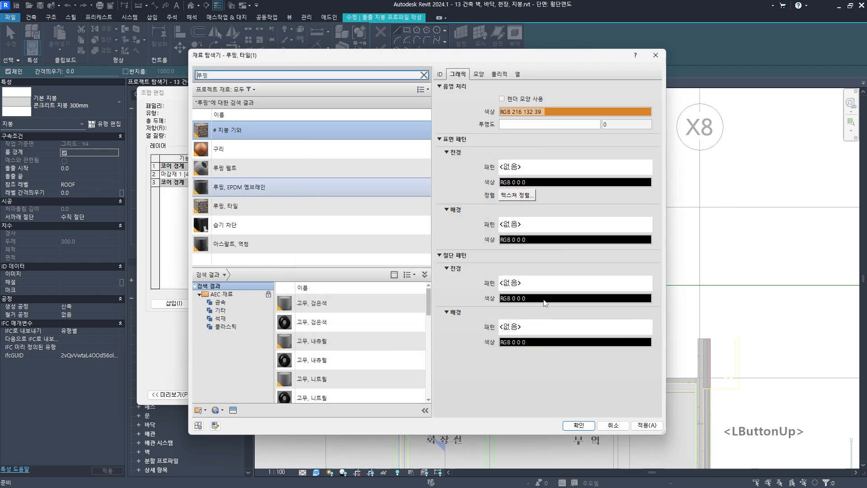
Step: Assign the # 지붕 기와 material to the 지붕 마감 100mm layer and apply the roof type
click(568, 427)
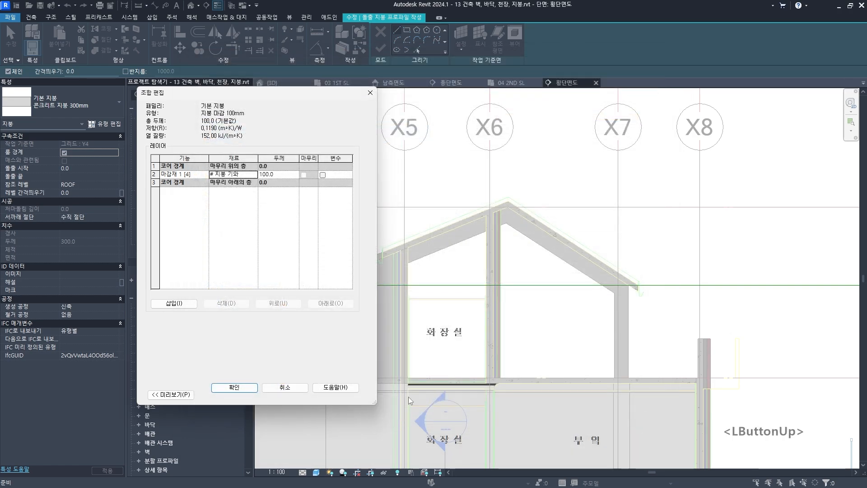
click(247, 391)
click(255, 397)
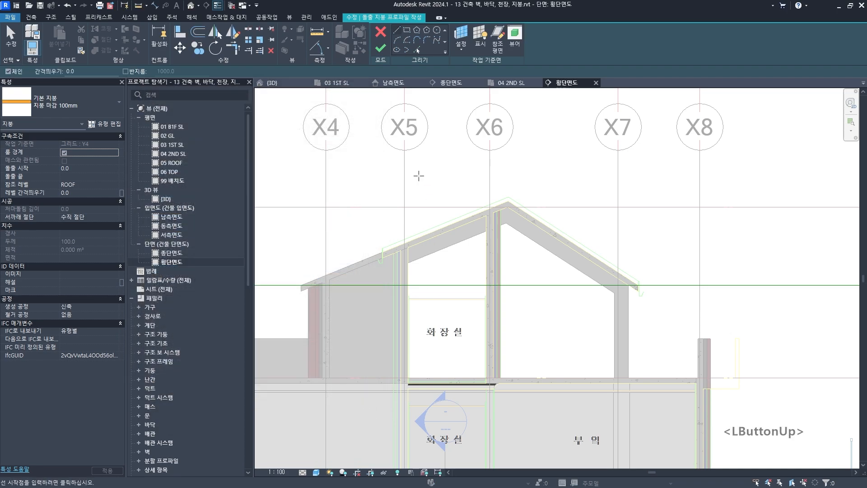
Step: Pick the existing roof's two sloping upper edges as the extruded roof's profile lines
click(416, 49)
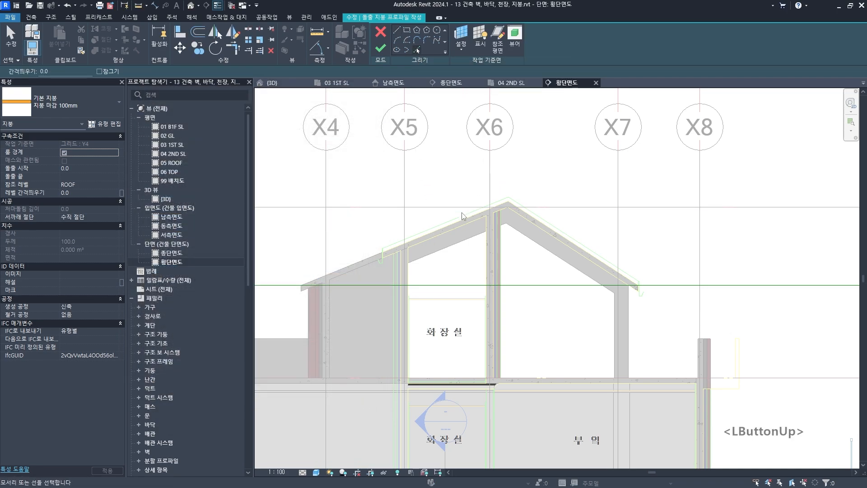
scroll(555, 228, up, 2)
click(553, 235)
scroll(552, 235, down, 2)
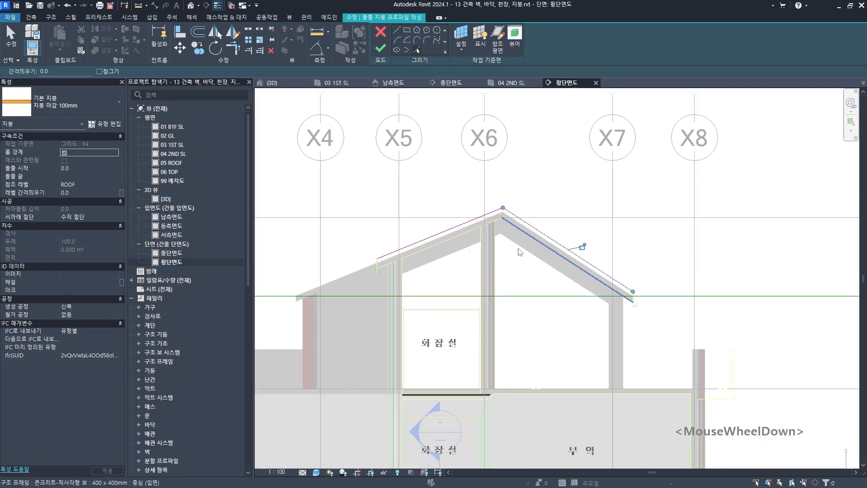
key(Escape)
Step: Extend the X4-side profile line down to the low eave, making it about 6300 mm long
scroll(440, 254, up, 2)
click(463, 231)
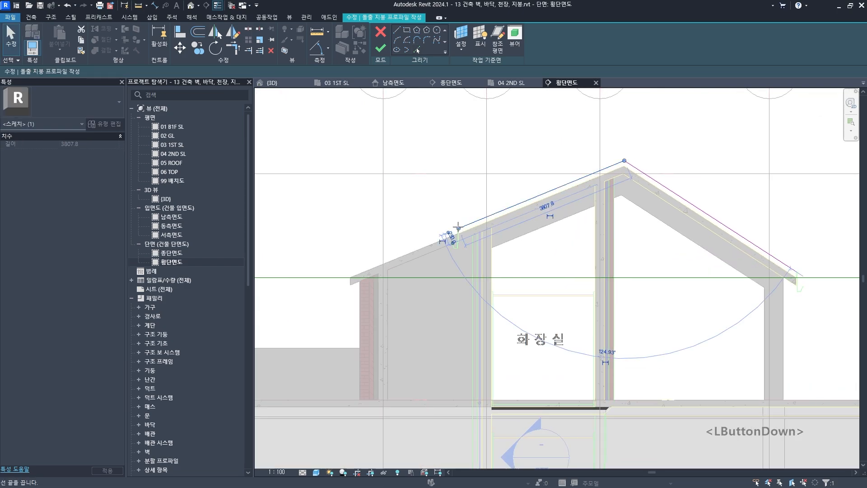
drag(458, 227, 351, 274)
scroll(351, 273, up, 3)
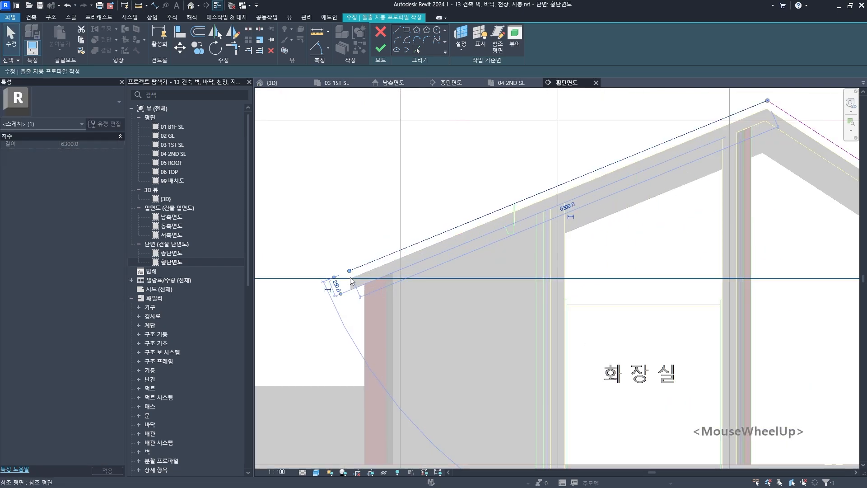
key(Escape)
Step: Align the lower end of the extended profile line with the concrete roof's vertical eave edge near X4
scroll(354, 278, up, 1)
key(a)
key(a)
key(Hangul)
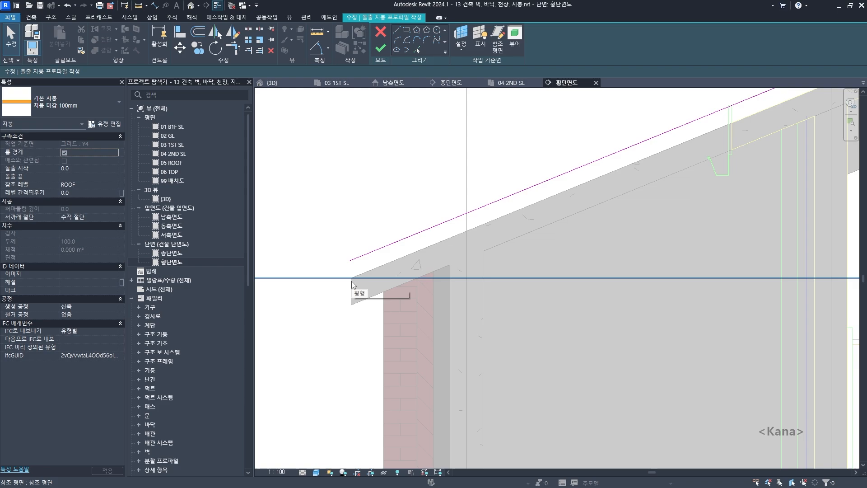
key(a)
key(a)
click(351, 282)
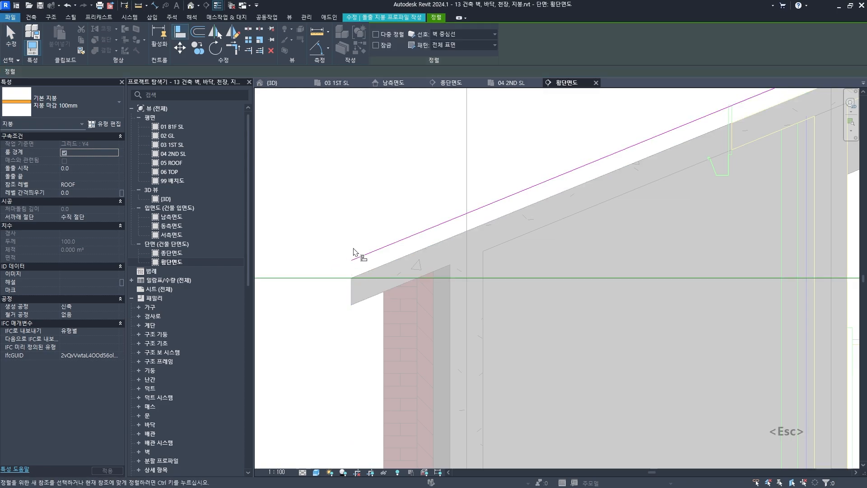
key(Escape)
scroll(356, 289, down, 5)
middle_drag(515, 234, 443, 232)
key(Escape)
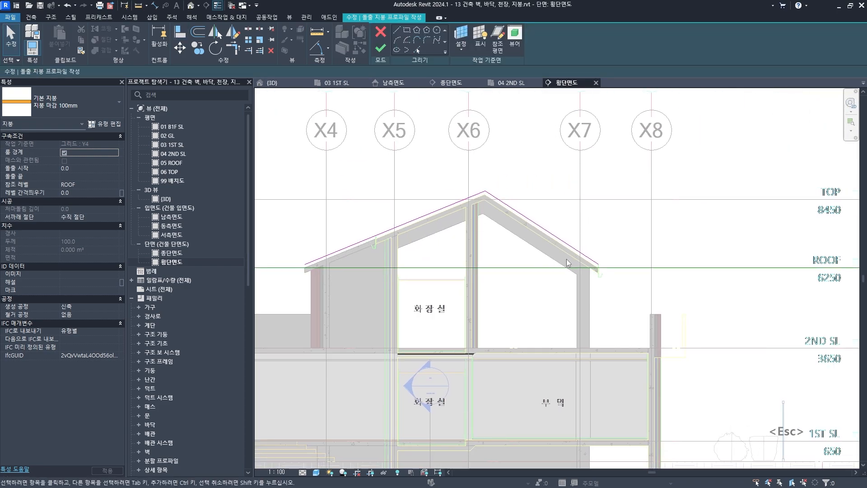
Step: Check the profile's X7-side eave end and the whole profile in 3D, and finish the sketch to create the extruded roof
scroll(587, 262, up, 5)
scroll(596, 256, down, 1)
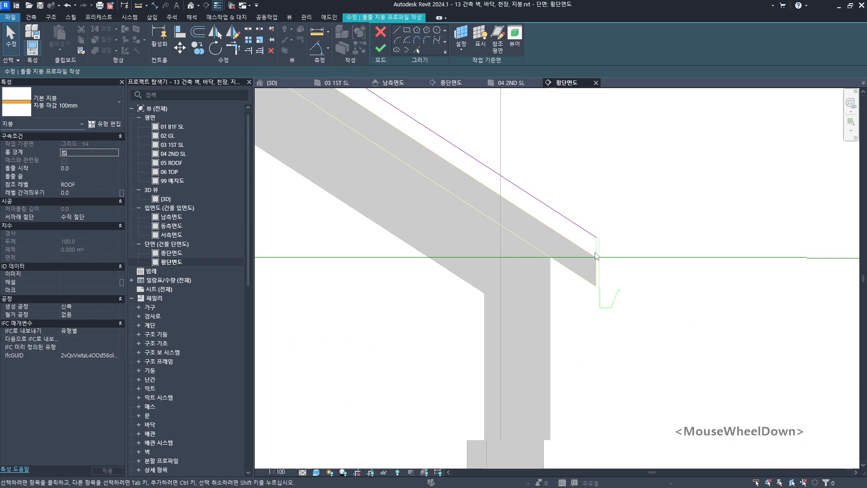
scroll(596, 256, down, 4)
key(Escape)
key(F2)
shift+middle_drag(503, 242, 467, 224)
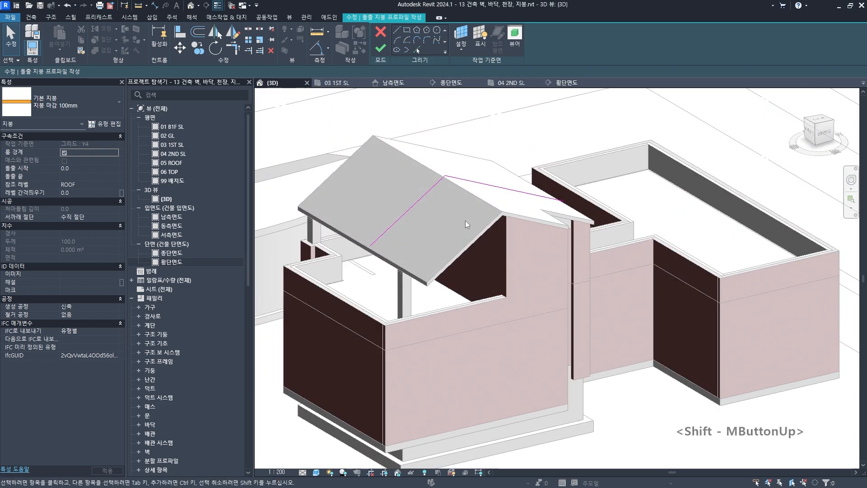
scroll(431, 194, up, 2)
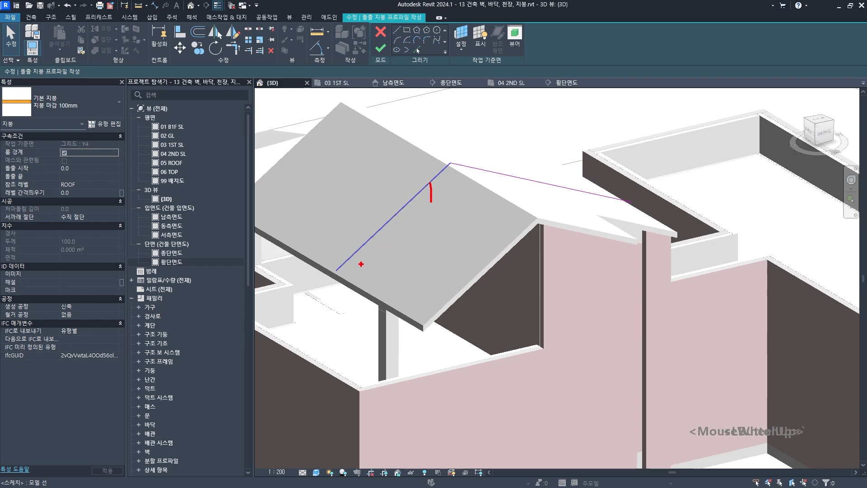
drag(473, 167, 598, 199)
key(Escape)
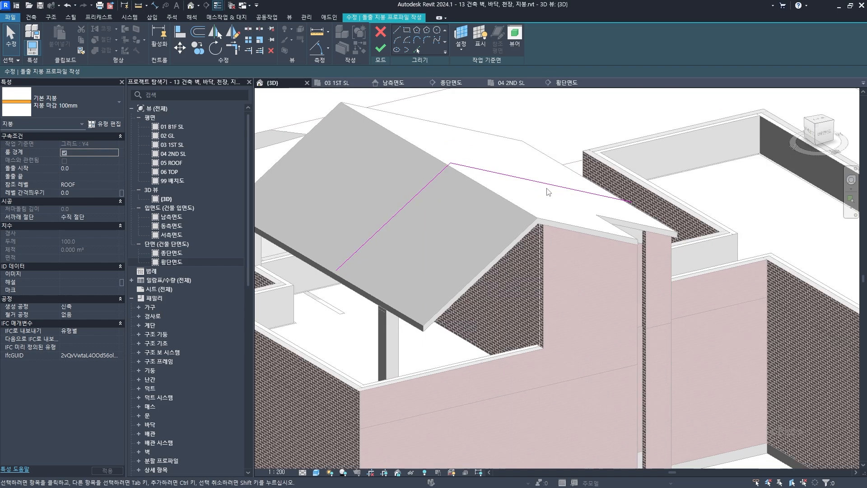
click(377, 53)
scroll(530, 232, down, 4)
key(Escape)
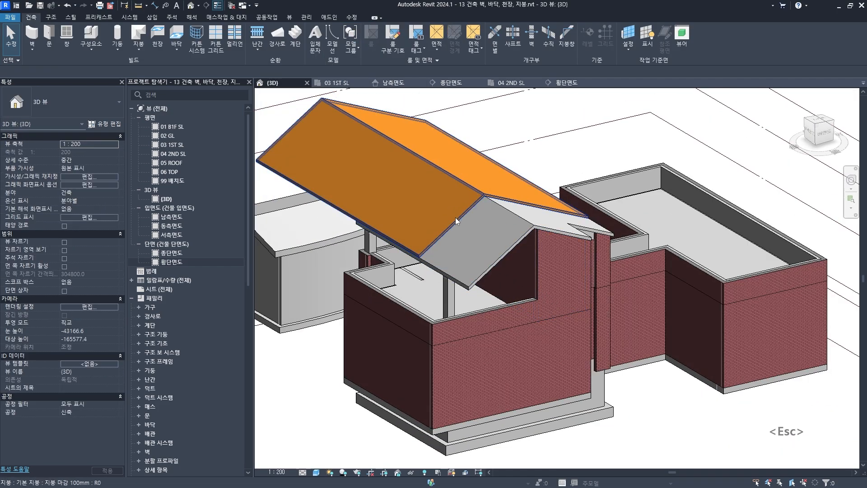
Step: Align the short end of the finish roof with the concrete roof's exposed gable face
scroll(474, 212, up, 5)
key(a)
key(l)
click(519, 273)
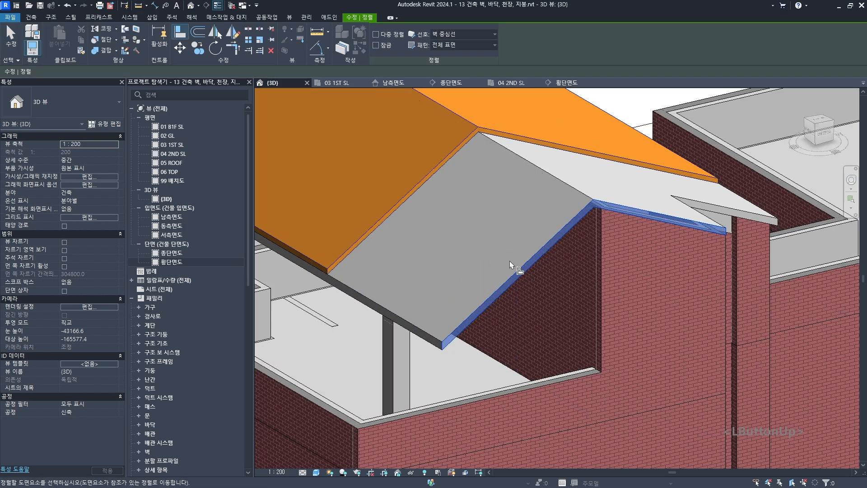
click(429, 185)
Step: Align the overhanging opposite end of the finish roof with the concrete roof's other gable face
scroll(506, 222, down, 4)
shift+middle_drag(515, 240, 465, 242)
scroll(416, 254, up, 5)
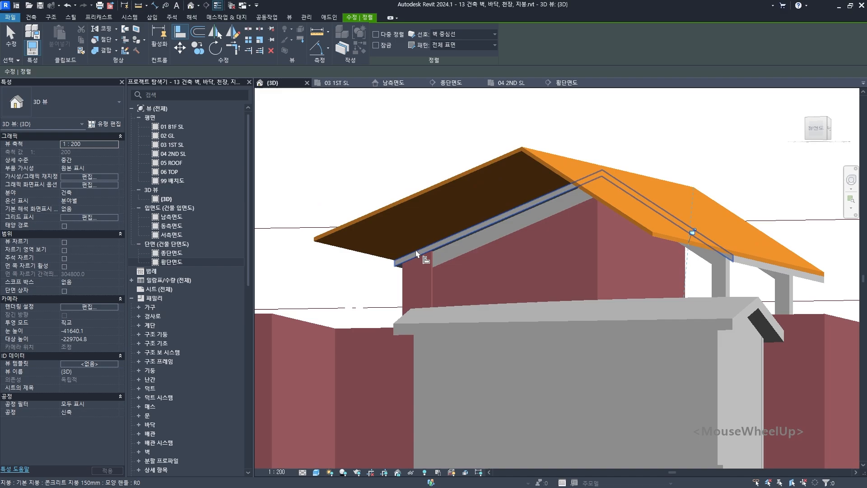
scroll(416, 254, up, 1)
click(416, 256)
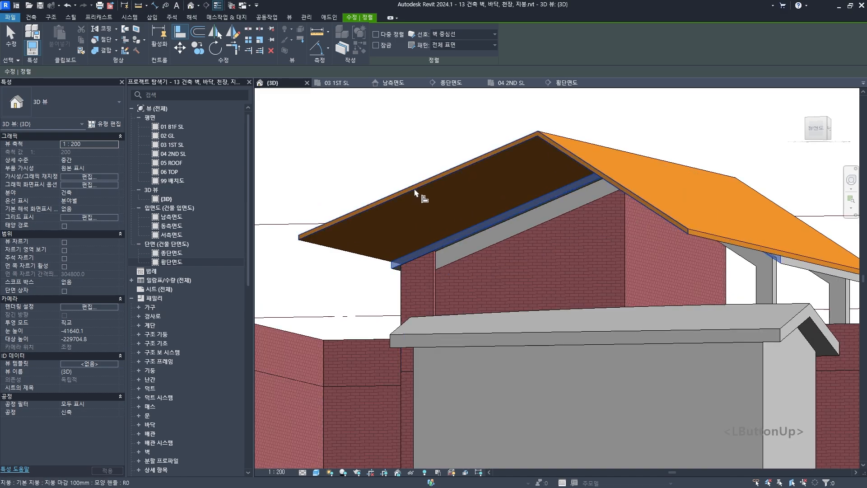
key(Escape)
key(Escape)
Step: Start a vertical opening on the finish roof and pick the two edges of the concrete roof's corner notch as boundary lines
scroll(609, 264, down, 5)
shift+middle_drag(609, 264, 578, 216)
scroll(577, 216, up, 4)
click(565, 255)
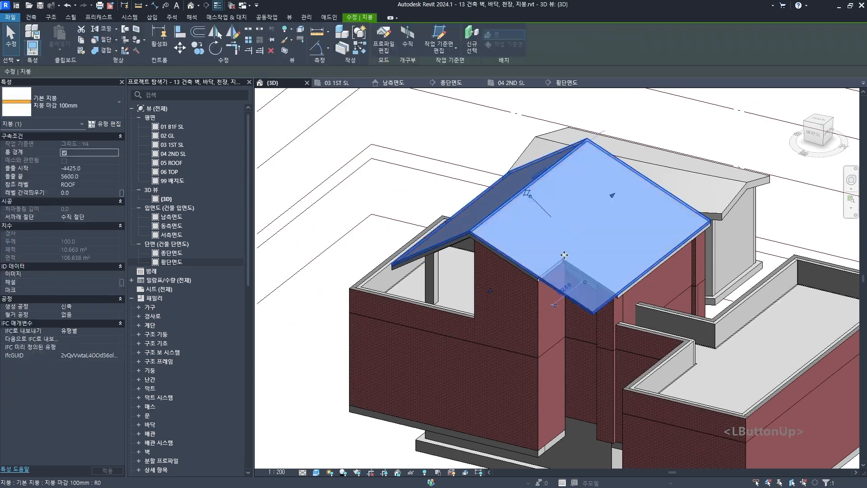
middle_drag(595, 287, 569, 288)
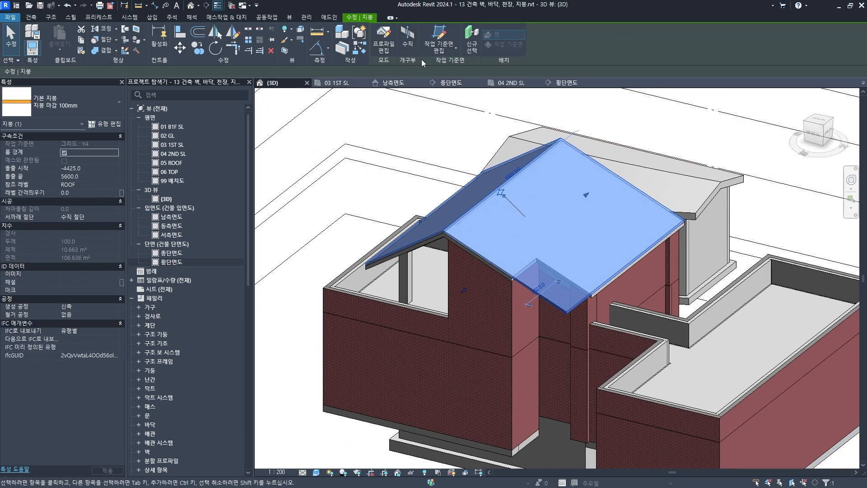
click(383, 40)
shift+middle_drag(557, 227, 534, 261)
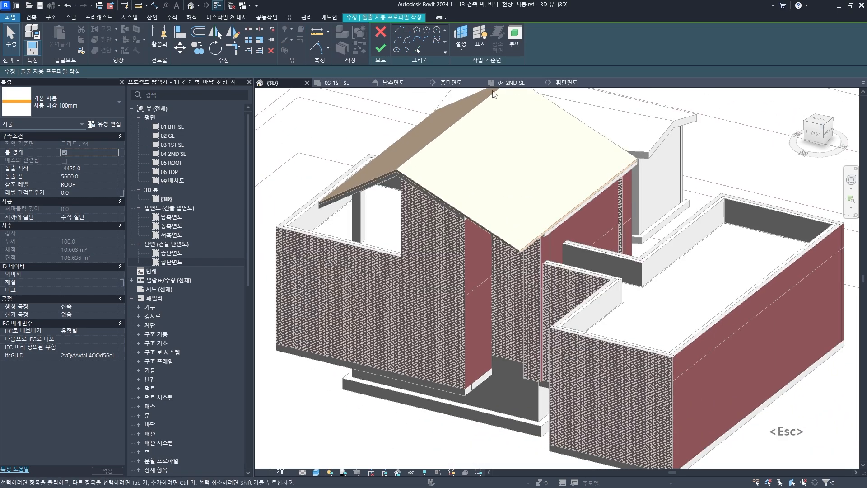
click(417, 50)
shift+middle_drag(550, 309, 562, 188)
scroll(514, 213, up, 5)
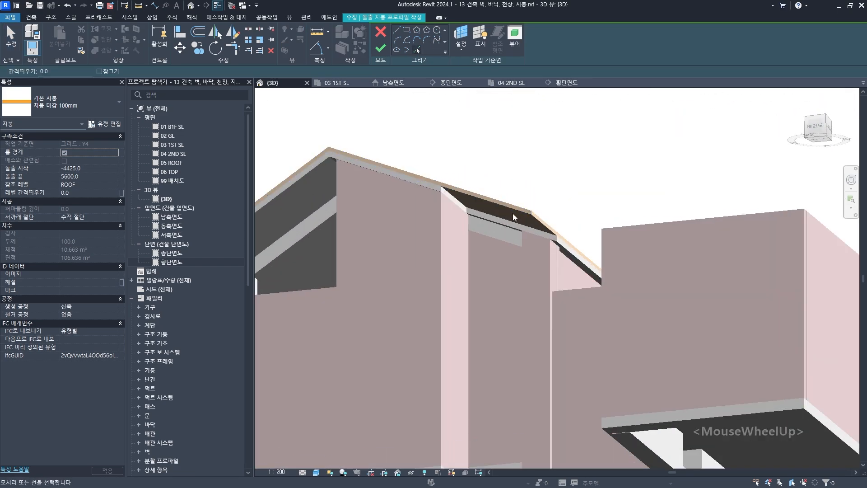
click(520, 232)
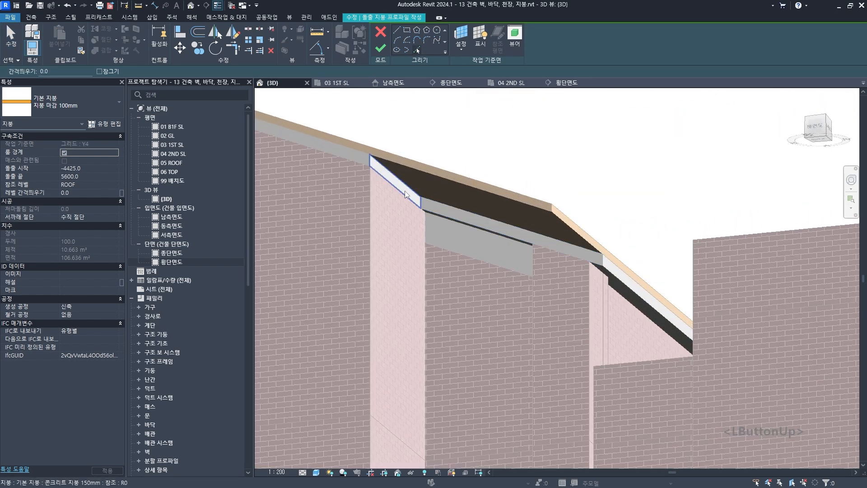
scroll(511, 328, down, 5)
shift+middle_drag(511, 327, 507, 310)
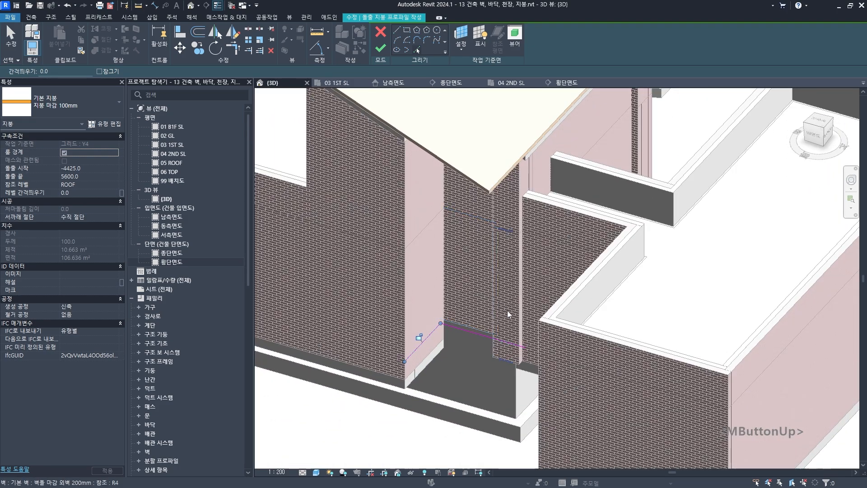
Step: Extend the outer ends of both opening boundary lines beyond the roof's edges
key(Escape)
middle_drag(489, 340, 508, 342)
click(508, 330)
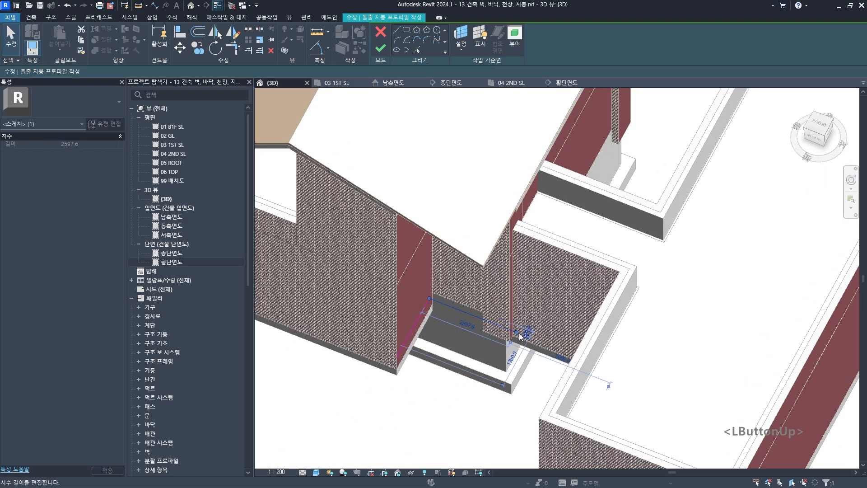
drag(519, 335, 540, 342)
click(401, 352)
mouse_move(397, 356)
mouse_down()
mouse_move(369, 382)
mouse_move(378, 390)
mouse_up()
middle_drag(413, 390, 399, 373)
key(Escape)
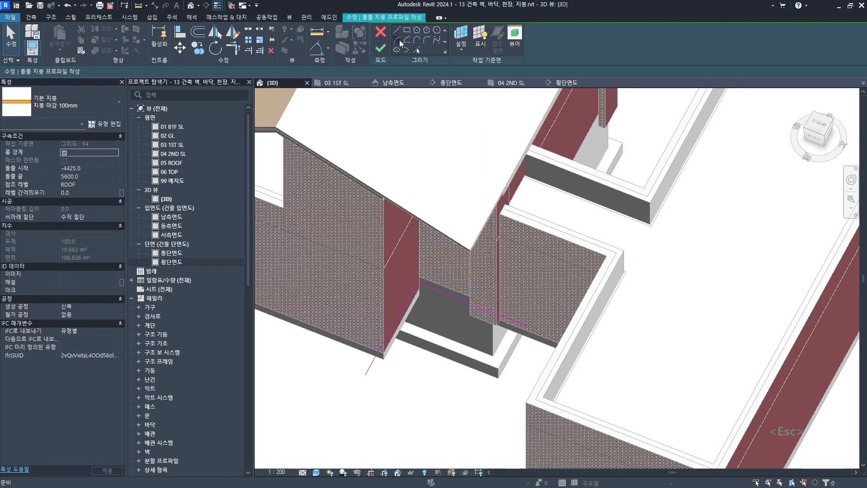
Step: Close the opening boundary with two lines outside the roof corner and finish the vertical opening
key(l)
key(i)
click(365, 375)
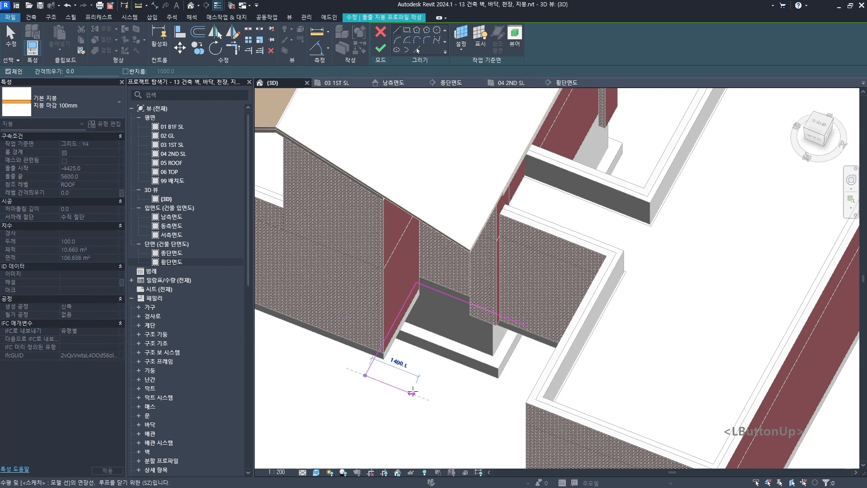
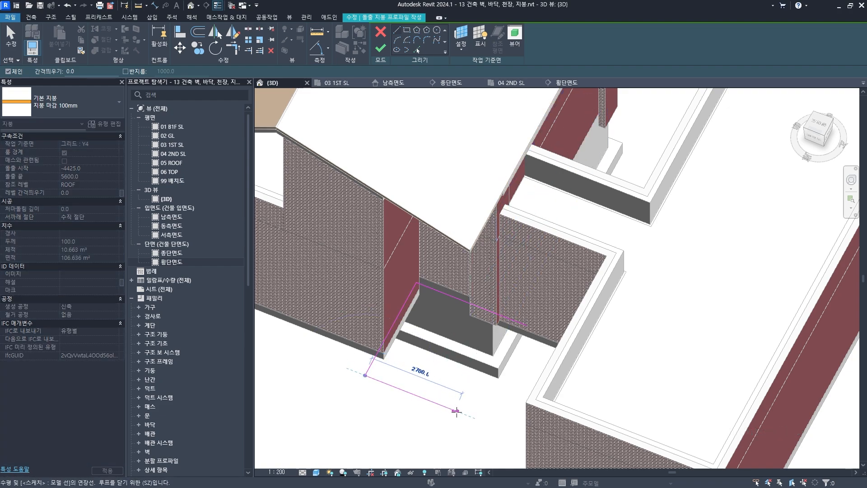
click(475, 417)
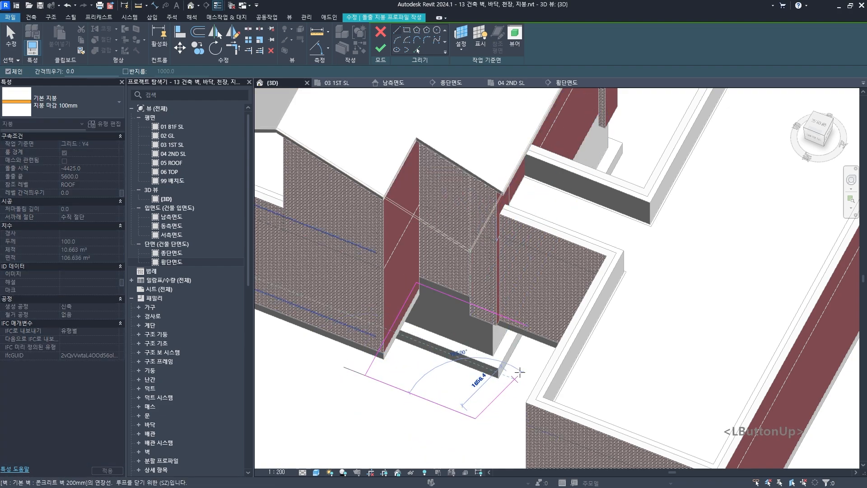
click(525, 324)
scroll(505, 345, down, 2)
key(Escape)
key(Escape)
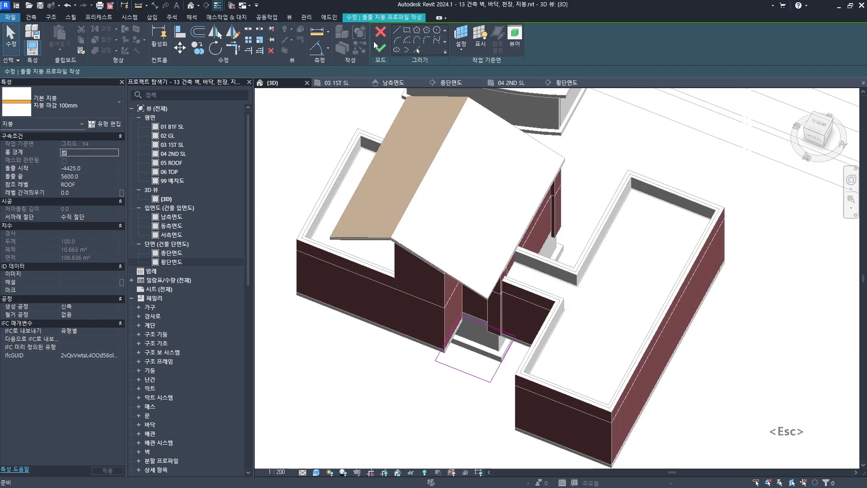
click(380, 48)
key(Escape)
Step: Examine the notched corner, the finish roof and the walls beneath it from several sides of the 3D model
shift+middle_drag(459, 401, 473, 260)
scroll(460, 181, up, 5)
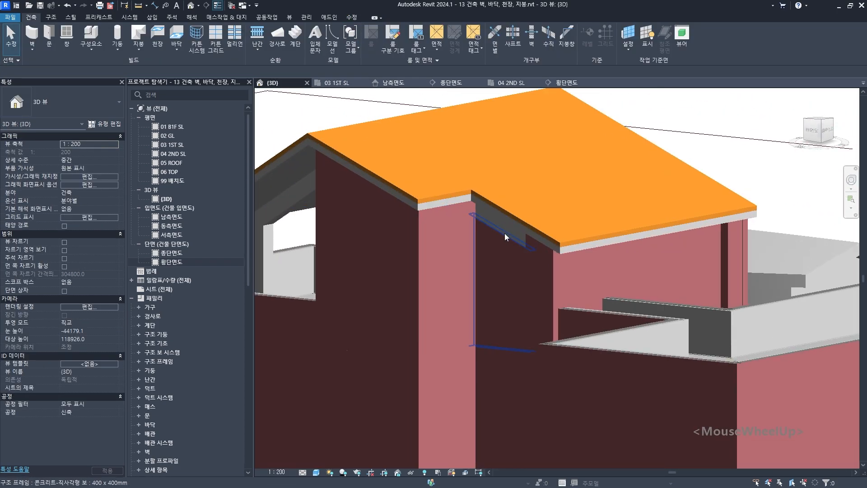
scroll(425, 335, down, 5)
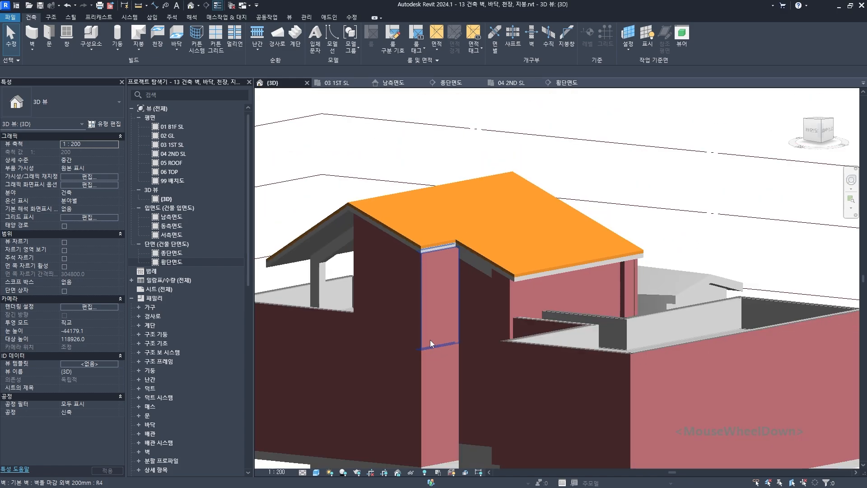
shift+middle_drag(430, 346, 494, 307)
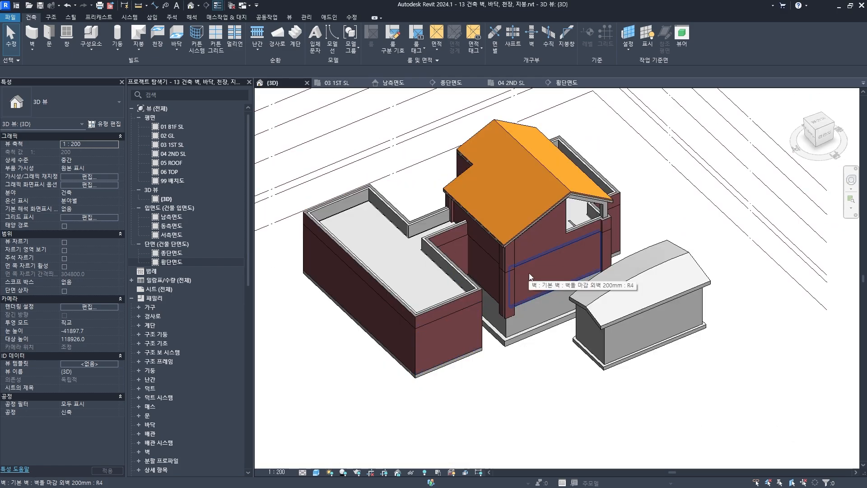
scroll(529, 273, up, 3)
click(519, 149)
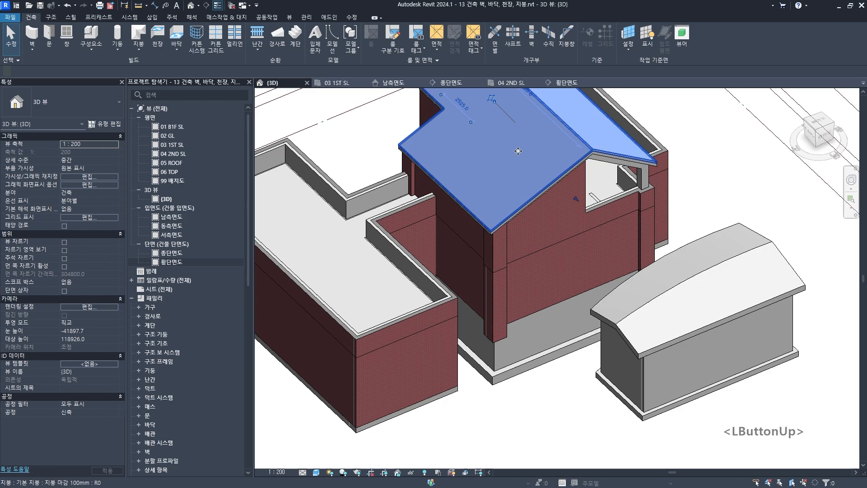
scroll(548, 278, down, 5)
key(Escape)
shift+middle_drag(544, 327, 521, 359)
scroll(553, 262, up, 5)
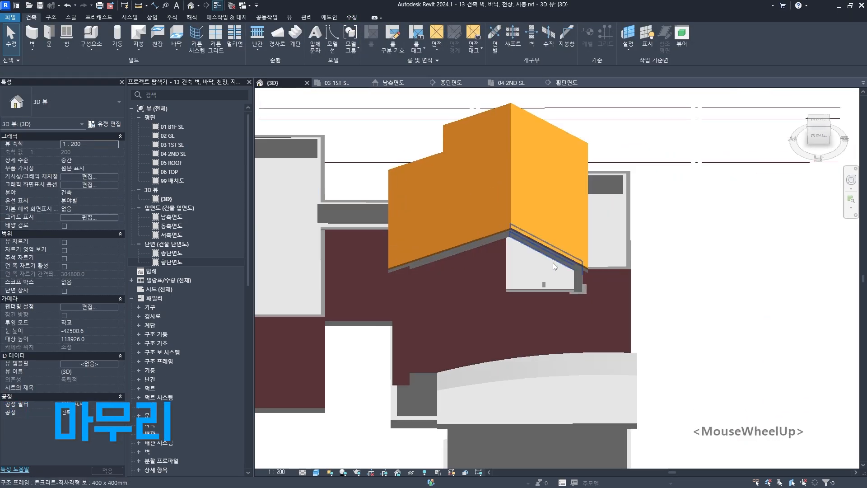
click(541, 308)
scroll(540, 309, down, 2)
shift+middle_drag(540, 309, 605, 343)
text(-150.0)
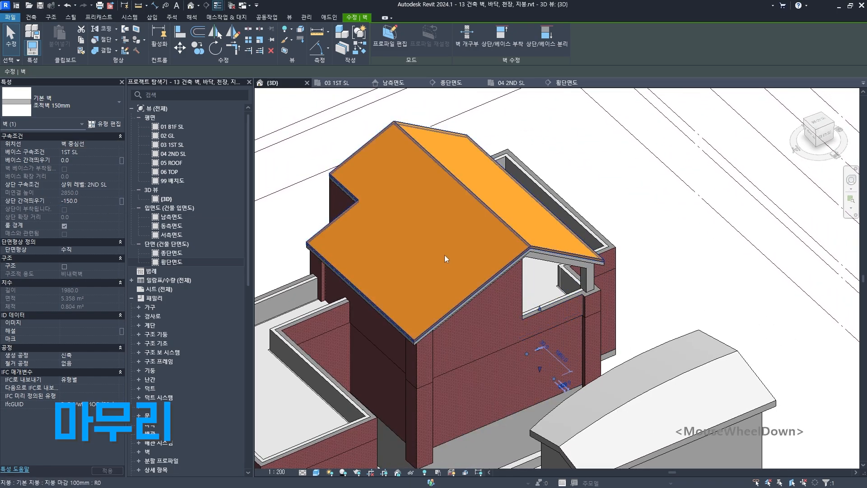
Step: Examine the brick finish walls, the tiled roof and the separate workshop building from above, below and several sides in 3D
scroll(445, 255, down, 2)
middle_drag(442, 307, 570, 391)
key(Escape)
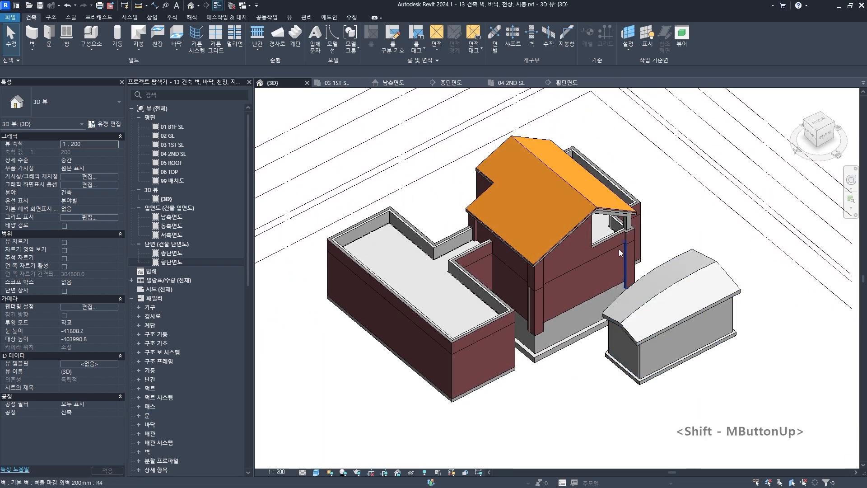
shift+middle_drag(454, 369, 596, 395)
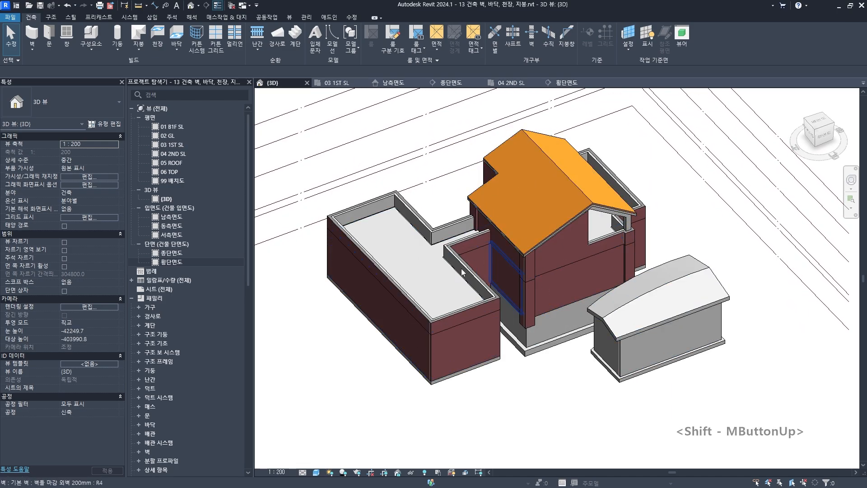
shift+middle_drag(493, 325, 484, 208)
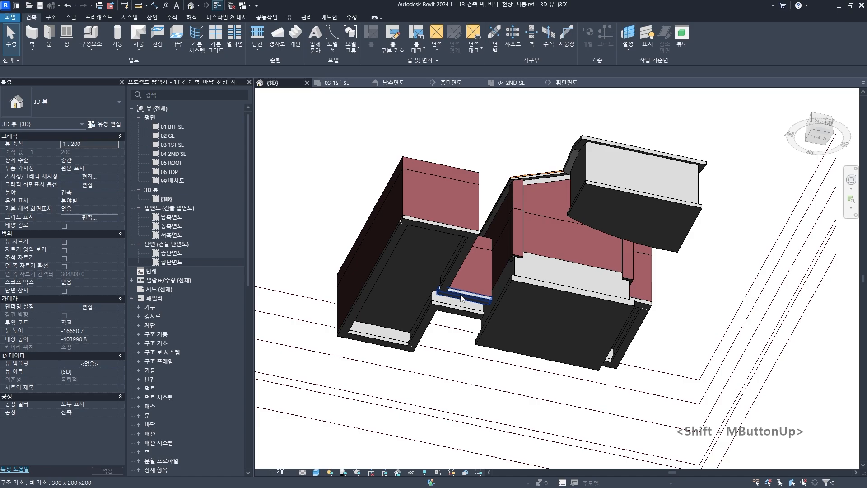
shift+middle_drag(462, 299, 532, 248)
scroll(462, 337, down, 3)
middle_drag(478, 292, 491, 277)
scroll(452, 261, up, 5)
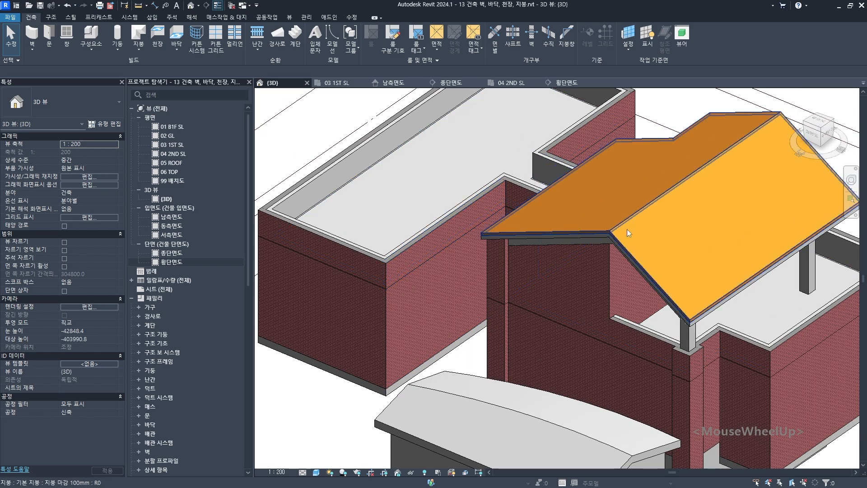
scroll(588, 290, down, 1)
middle_drag(571, 319, 581, 281)
shift+middle_drag(590, 343, 499, 391)
scroll(513, 350, up, 2)
scroll(546, 357, down, 3)
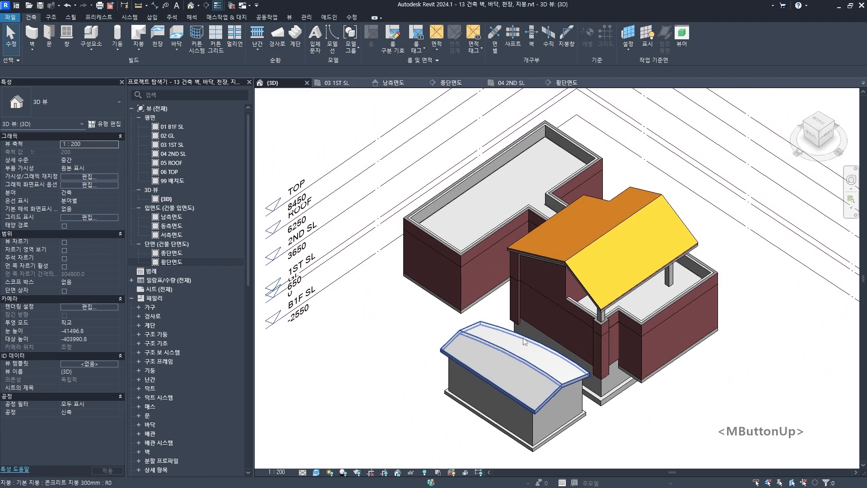
scroll(499, 391, down, 1)
middle_drag(509, 334, 506, 309)
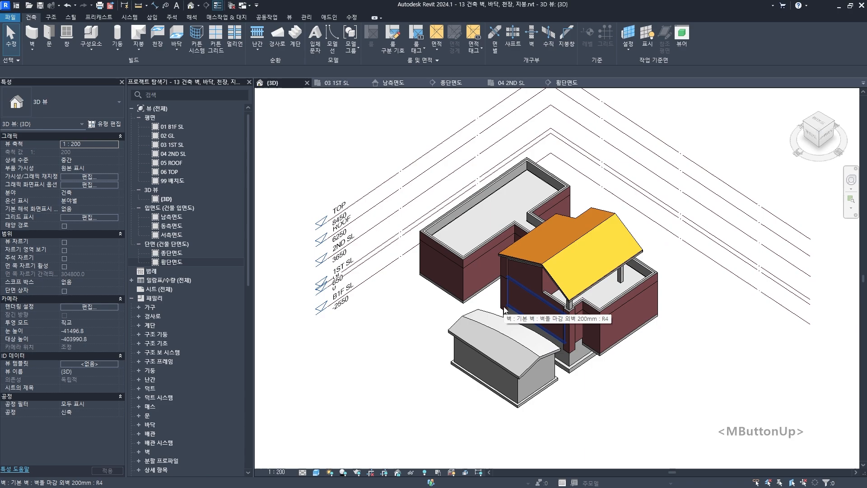
middle_drag(477, 309, 443, 340)
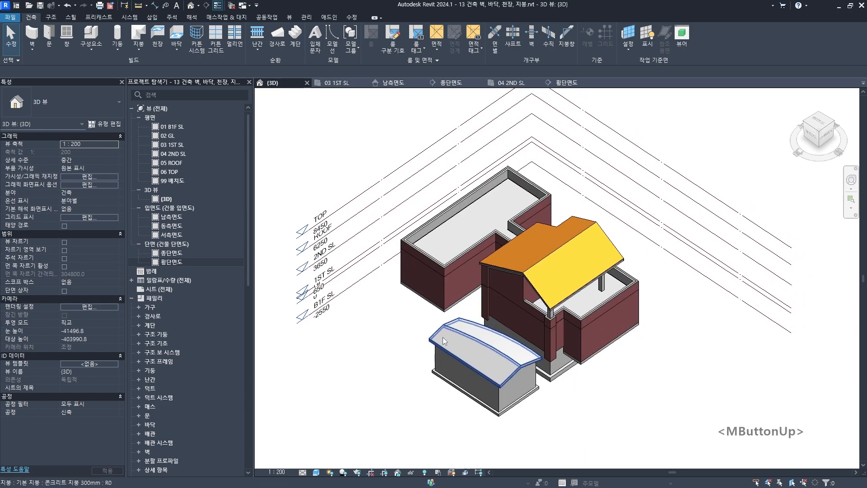
shift+middle_drag(497, 379, 493, 343)
scroll(495, 362, up, 1)
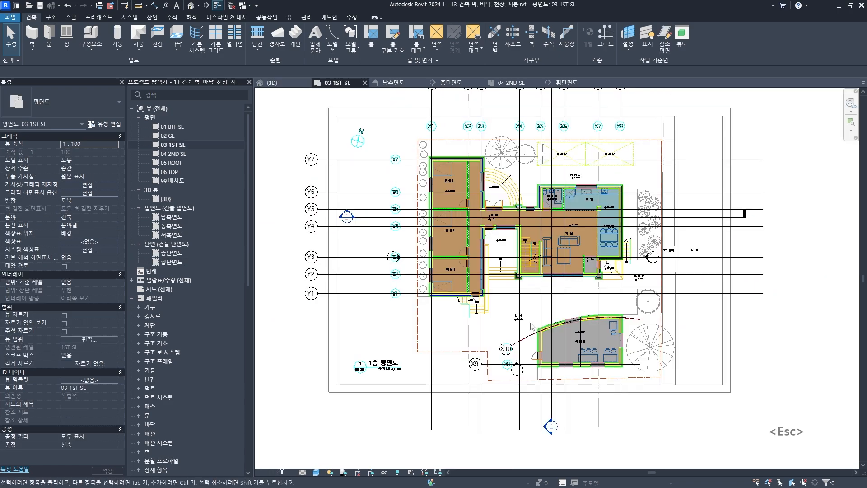
Step: In the 03 1ST SL plan, place a 벽돌 마감 외벽 200mm wall along the workshop's curved outer edge
middle_drag(595, 323, 535, 237)
scroll(535, 237, up, 4)
click(393, 167)
key(c)
key(s)
scroll(470, 229, up, 1)
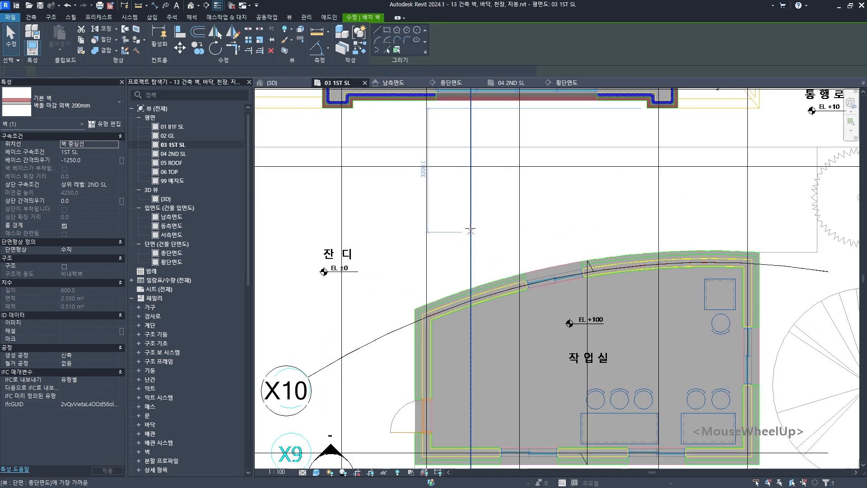
middle_drag(470, 228, 443, 179)
click(387, 50)
scroll(465, 203, up, 2)
click(471, 250)
scroll(470, 251, down, 2)
Step: Place straight 벽돌 마감 외벽 200mm walls along the workshop's three remaining outer sides
middle_drag(756, 266, 561, 234)
scroll(556, 233, up, 1)
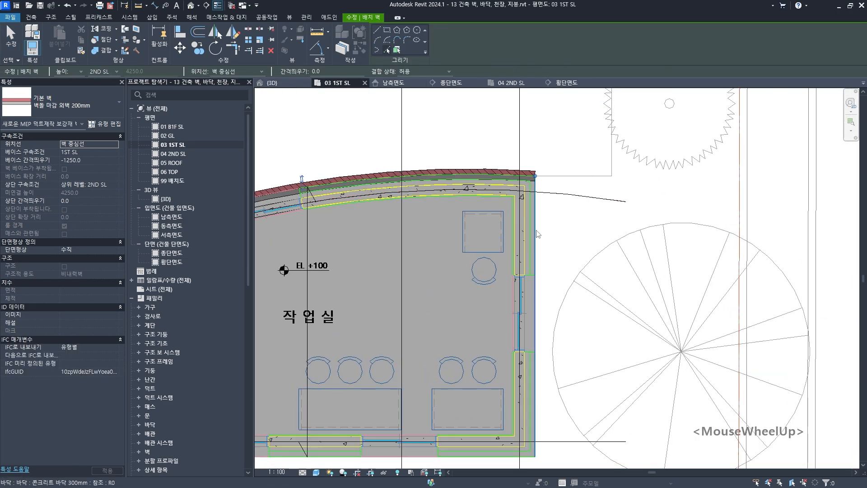
middle_drag(500, 337, 597, 169)
scroll(562, 282, up, 2)
click(565, 286)
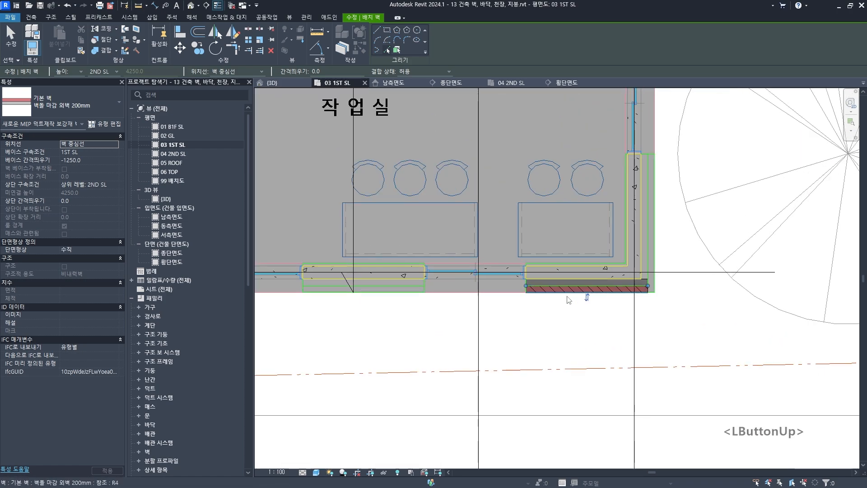
scroll(609, 301, down, 7)
scroll(451, 266, up, 5)
click(452, 240)
Step: Trim and align the workshop's door-side brick wall with the curved wall and flip its brick face outward
scroll(452, 173, up, 2)
click(447, 191)
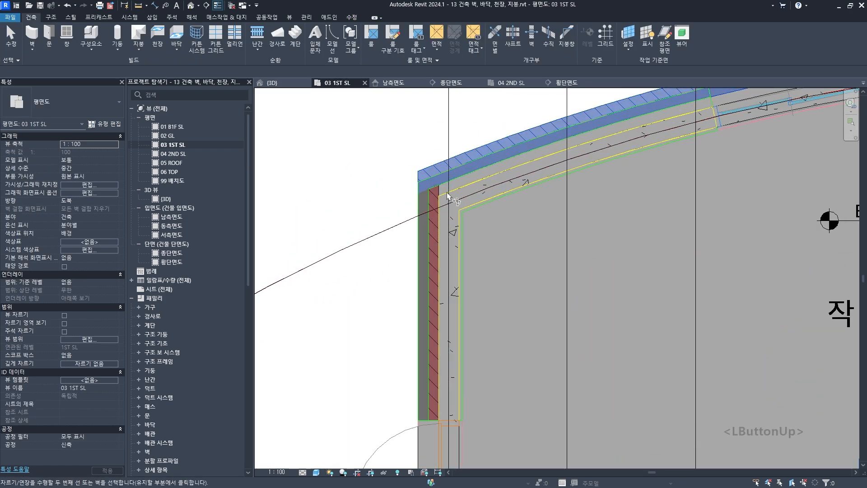
key(a)
key(l)
scroll(485, 184, up, 1)
click(470, 198)
scroll(436, 243, down, 2)
key(Escape)
key(Escape)
click(422, 265)
scroll(422, 291, down, 2)
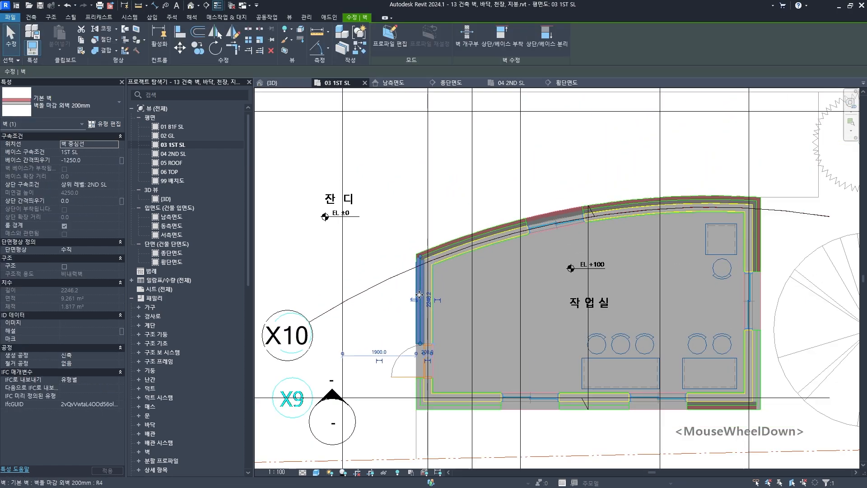
key(Escape)
middle_drag(425, 337, 408, 294)
Step: Trim the workshop's long straight brick wall to the two adjoining side walls so the corners close
key(t)
key(r)
middle_drag(670, 377, 644, 376)
scroll(705, 172, up, 3)
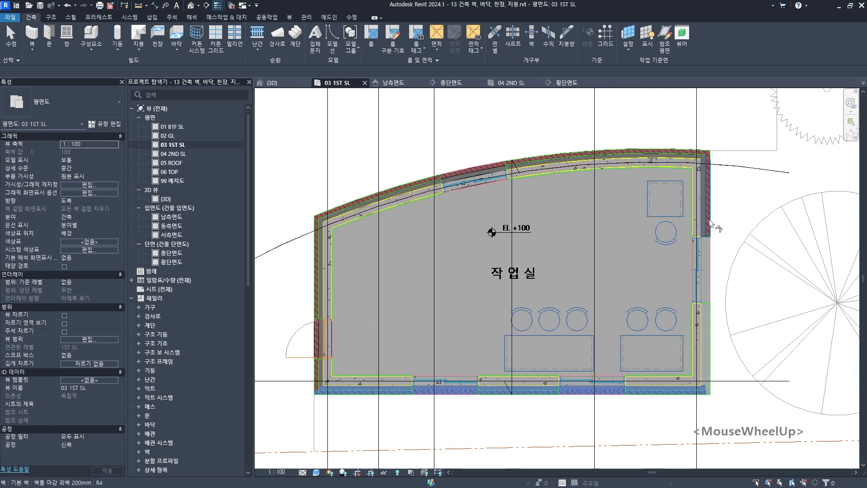
scroll(706, 192, down, 1)
scroll(706, 189, down, 1)
key(Escape)
Step: In the 3D view, select the workshop's four connected brick walls and set their base constraint to GL with a 0 base offset
key(ctrl+shift+Tab)
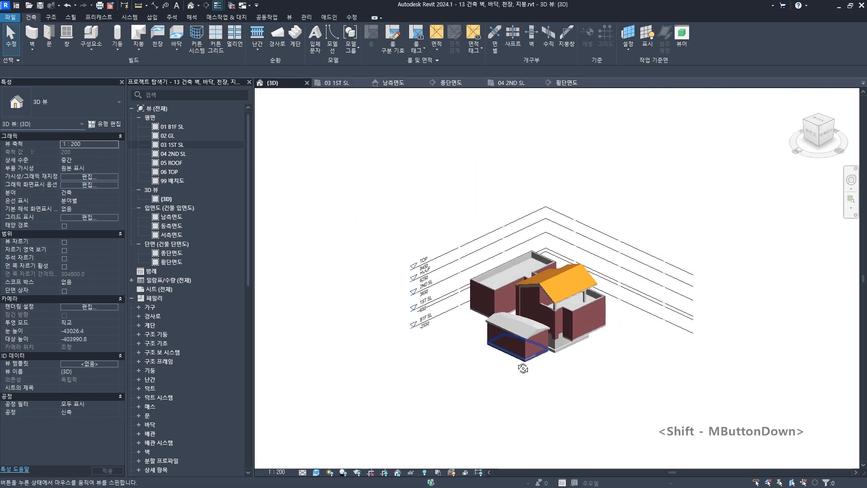
scroll(530, 319, up, 2)
key(Tab)
click(544, 346)
scroll(510, 303, up, 1)
shift+middle_drag(545, 346, 495, 277)
scroll(510, 306, up, 1)
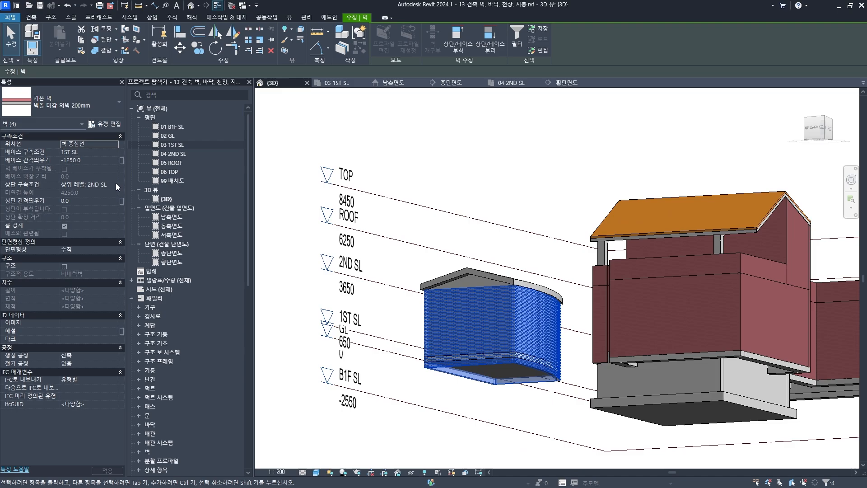
drag(115, 150, 85, 167)
click(103, 161)
text(0)
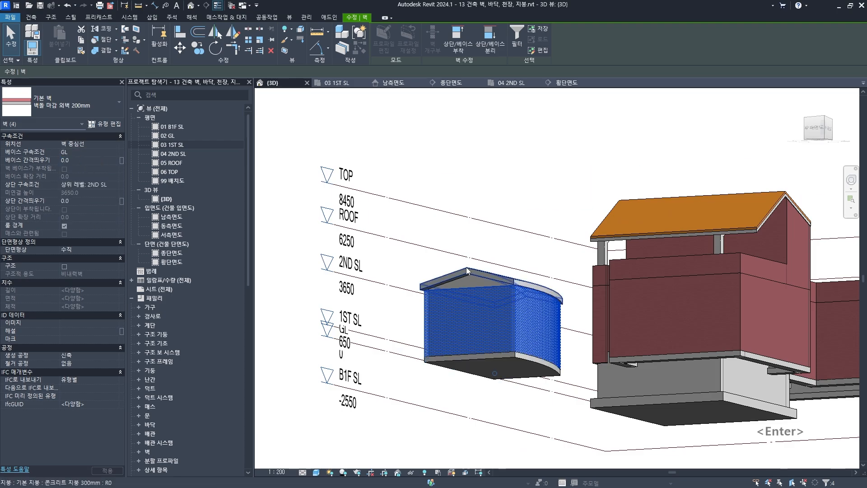
Step: Attach the tops of the four workshop brick walls to the workshop's concrete roof
click(463, 49)
shift+middle_drag(485, 194, 499, 310)
click(500, 310)
key(Escape)
shift+middle_drag(536, 411, 763, 325)
key(Escape)
shift+middle_drag(525, 275, 495, 246)
Step: In the 04 2ND SL plan, draw a 조적벽 200mm wall along grid Y5 between the bathroom and the living room
double_click(186, 153)
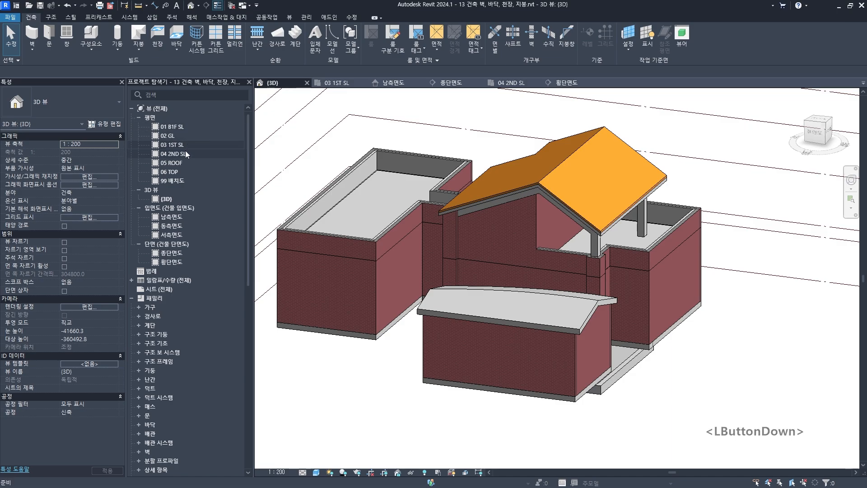
scroll(452, 271, up, 5)
middle_drag(442, 246, 383, 223)
click(32, 34)
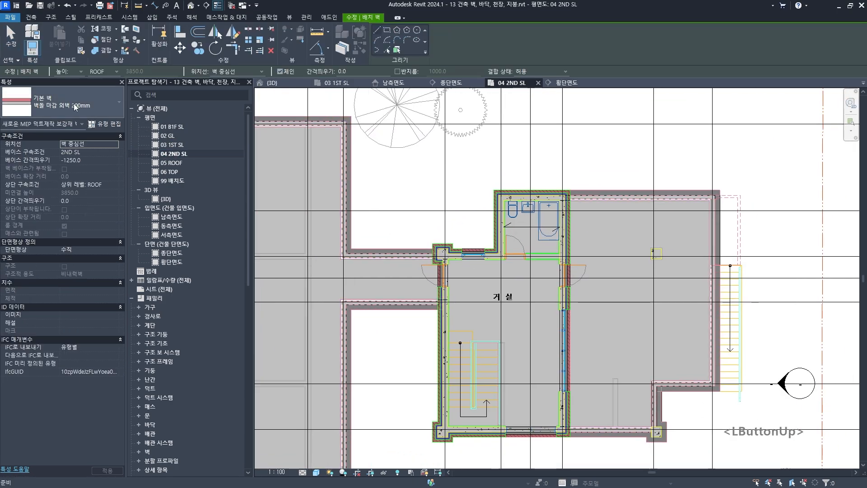
click(68, 101)
scroll(96, 194, up, 1)
scroll(65, 213, up, 1)
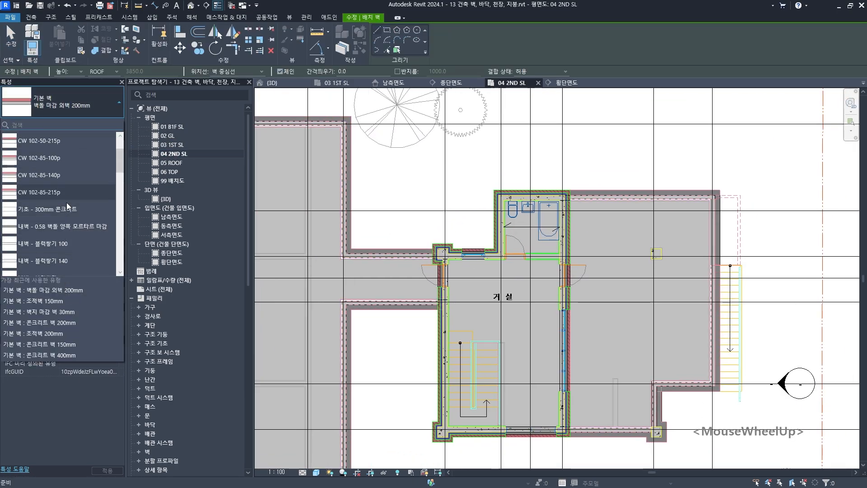
scroll(69, 221, down, 4)
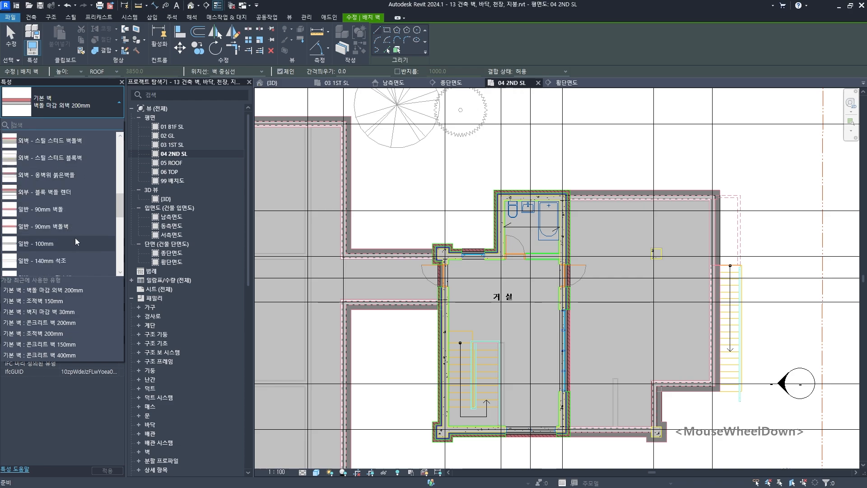
scroll(75, 240, down, 2)
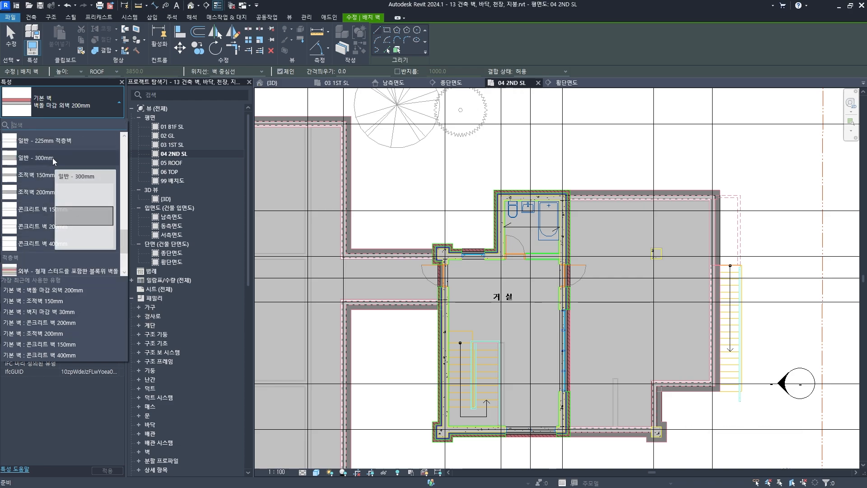
click(56, 192)
scroll(578, 274, up, 6)
click(529, 223)
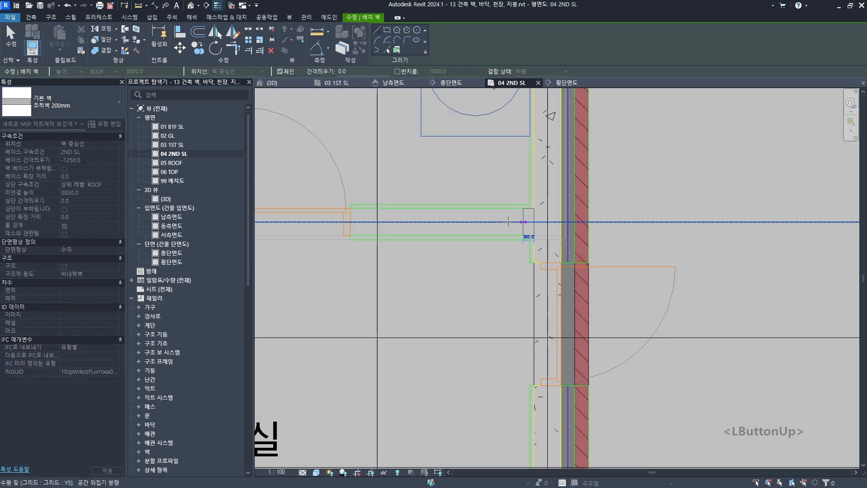
scroll(529, 223, down, 5)
scroll(479, 224, up, 6)
scroll(481, 225, up, 1)
click(482, 214)
scroll(477, 226, down, 4)
Step: Set the base offset of the new 조적벽 200mm bathroom wall to 0
key(Escape)
key(Escape)
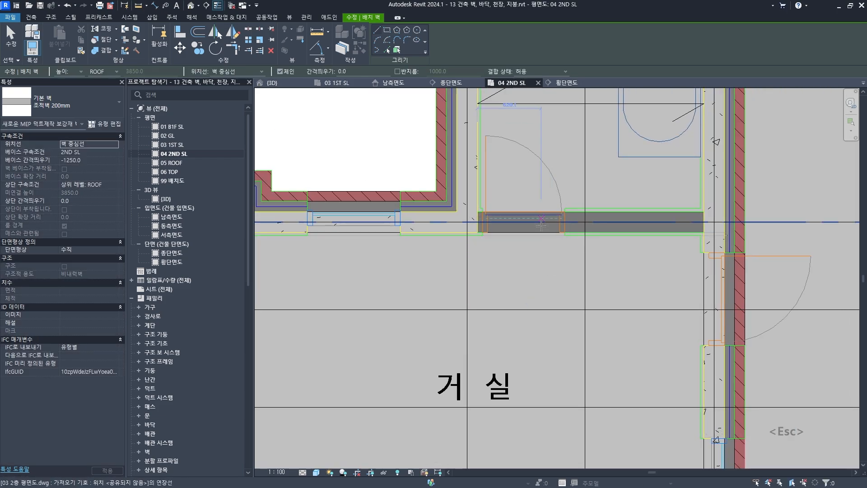
click(583, 224)
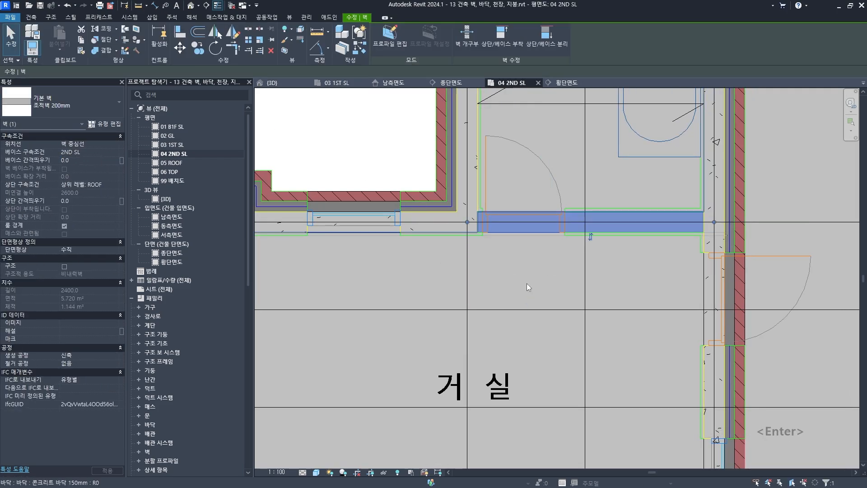
key(Escape)
Step: Draw a closed run of 벽지 마감 벽 30mm walls around the inside of the second-floor living room
scroll(462, 289, down, 1)
click(31, 32)
click(91, 105)
scroll(86, 202, up, 5)
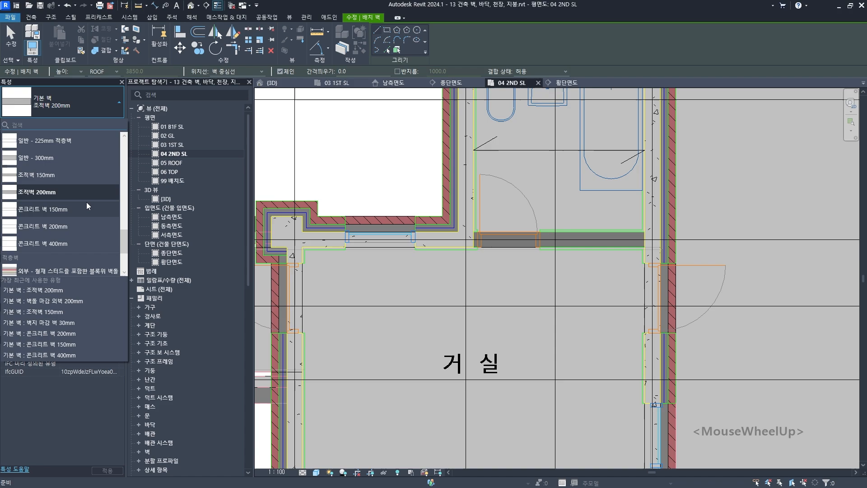
scroll(88, 225, up, 2)
click(67, 159)
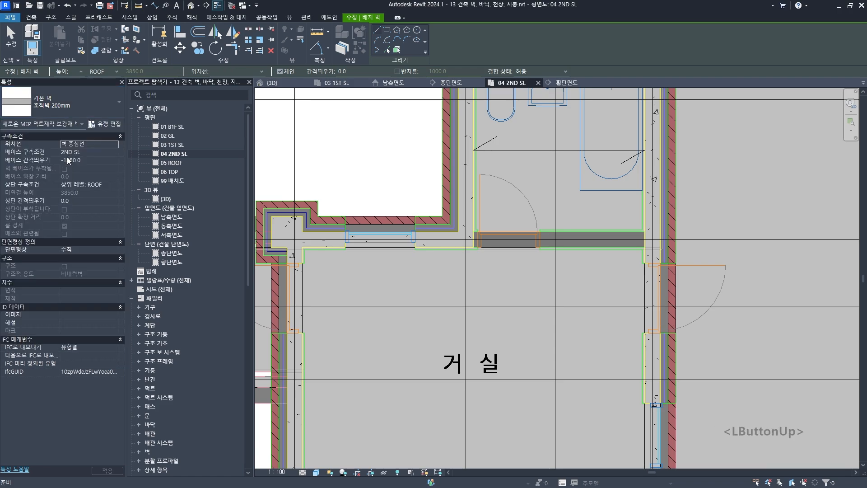
scroll(368, 270, down, 1)
middle_drag(367, 270, 386, 243)
click(359, 237)
click(581, 237)
scroll(581, 271, down, 1)
middle_drag(580, 440, 570, 253)
click(569, 333)
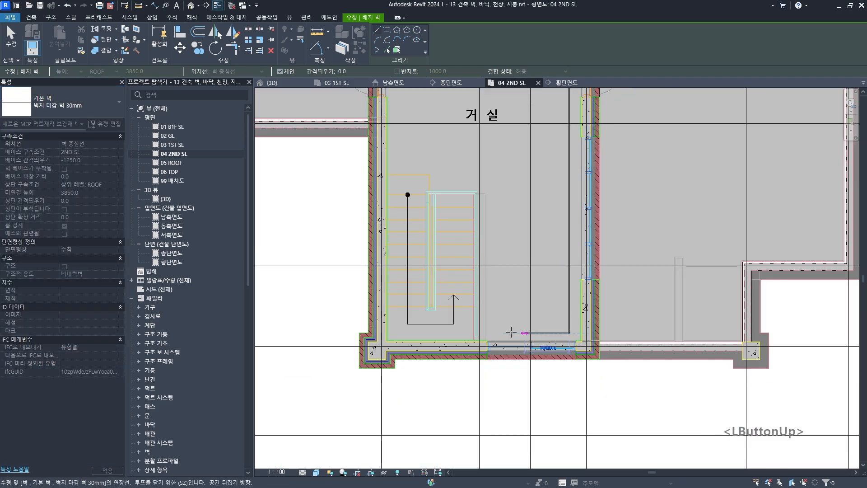
middle_drag(439, 167, 442, 284)
click(399, 157)
key(Escape)
key(Escape)
Step: Align the wallpaper finish walls on the living room's bathroom side and stair side with the inner faces of the concrete walls
scroll(398, 146, up, 6)
key(a)
key(l)
click(410, 149)
click(419, 172)
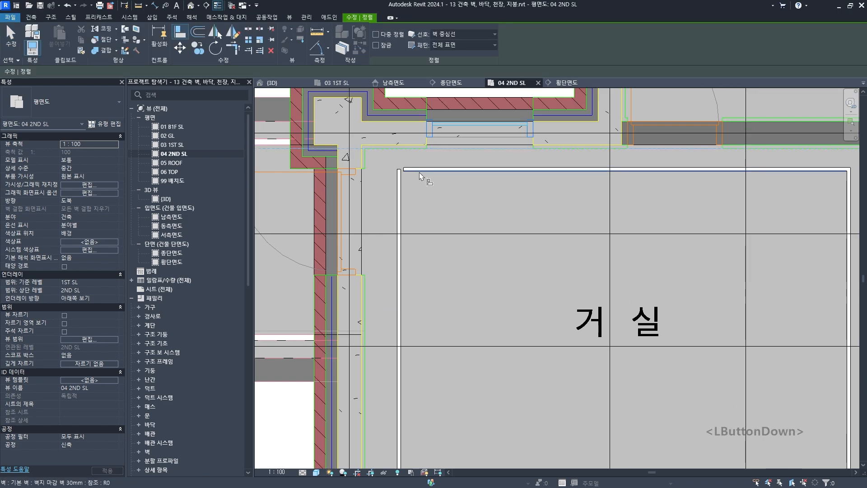
click(364, 158)
key(Escape)
key(Escape)
click(420, 145)
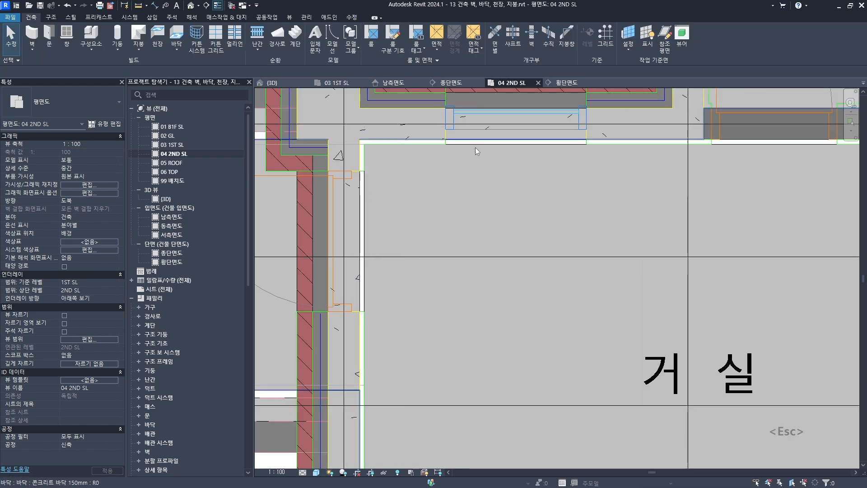
Step: Align the living room's remaining two wallpaper finish walls with the inner concrete faces on the terrace side and below the stairs
scroll(475, 203, down, 4)
scroll(622, 248, up, 5)
key(a)
key(l)
click(533, 204)
click(470, 216)
scroll(487, 261, down, 5)
scroll(565, 323, up, 3)
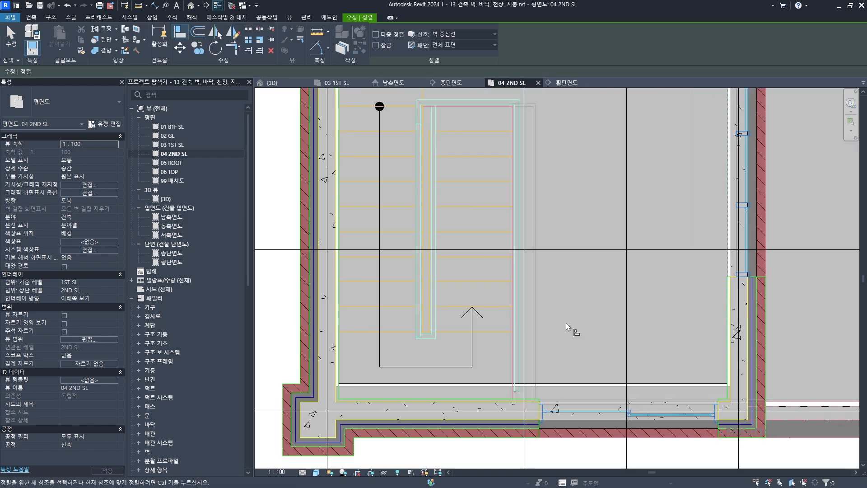
scroll(547, 439, up, 3)
click(509, 360)
click(517, 330)
scroll(528, 340, down, 2)
key(Escape)
key(Escape)
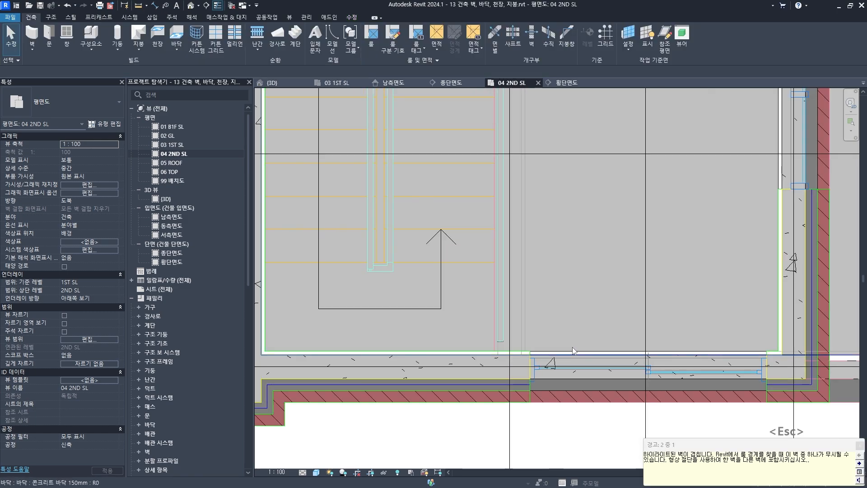
Step: Select the connected wallpaper finish walls of the living room and edit their base offset
key(Tab)
click(573, 352)
scroll(570, 345, down, 2)
middle_drag(565, 320, 581, 343)
click(94, 167)
key(Escape)
scroll(425, 271, down, 3)
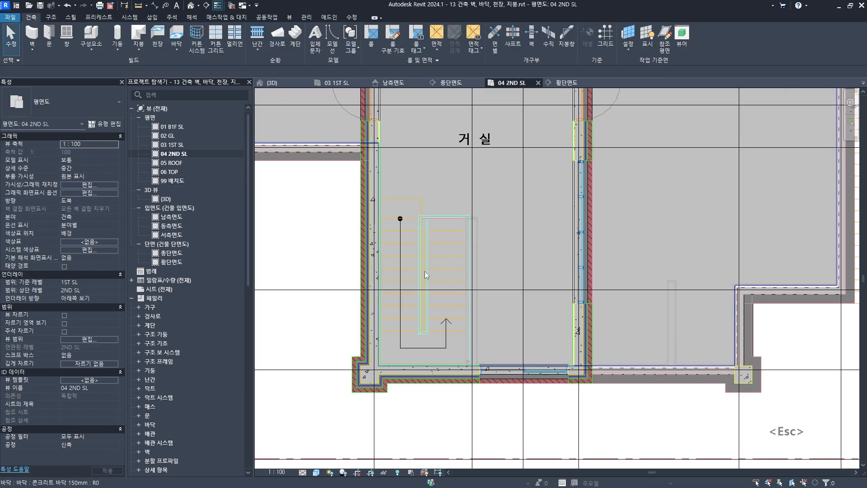
scroll(415, 205, up, 3)
middle_drag(488, 253, 501, 301)
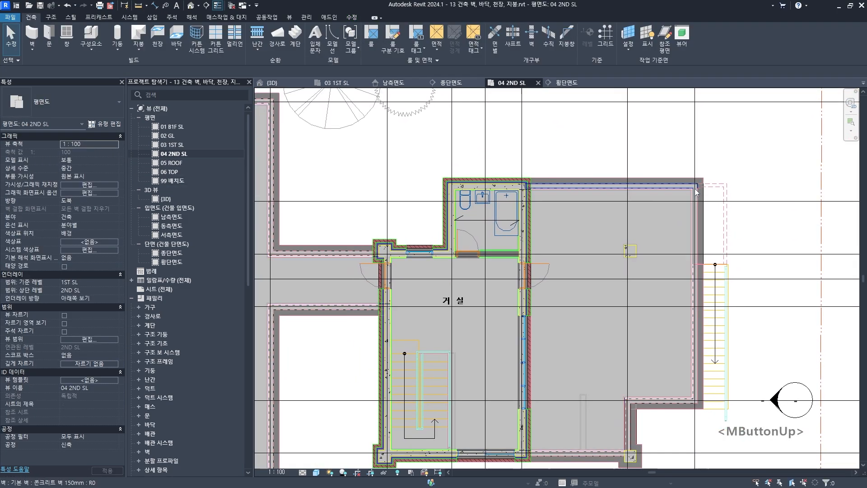
middle_drag(433, 302, 546, 278)
scroll(546, 277, down, 1)
key(Escape)
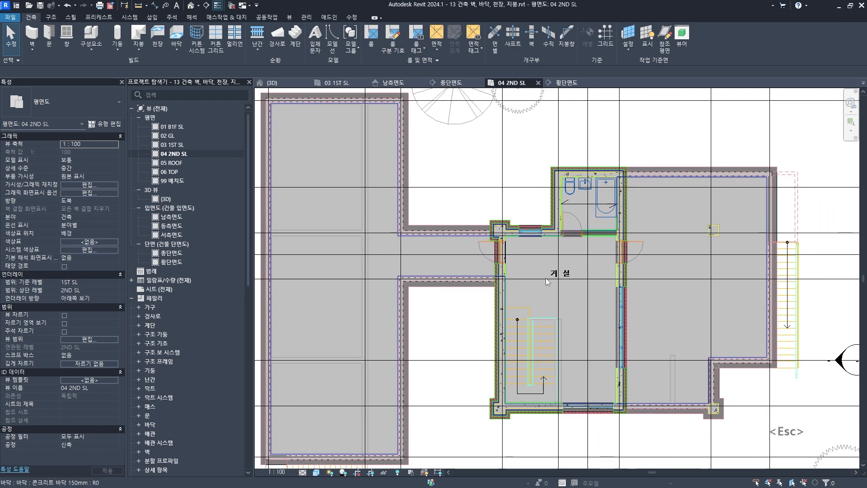
Step: Sketch a rectangular 건축 천장 ceiling on 2ND SL along the inner faces of the living room's finish walls
click(153, 38)
click(393, 42)
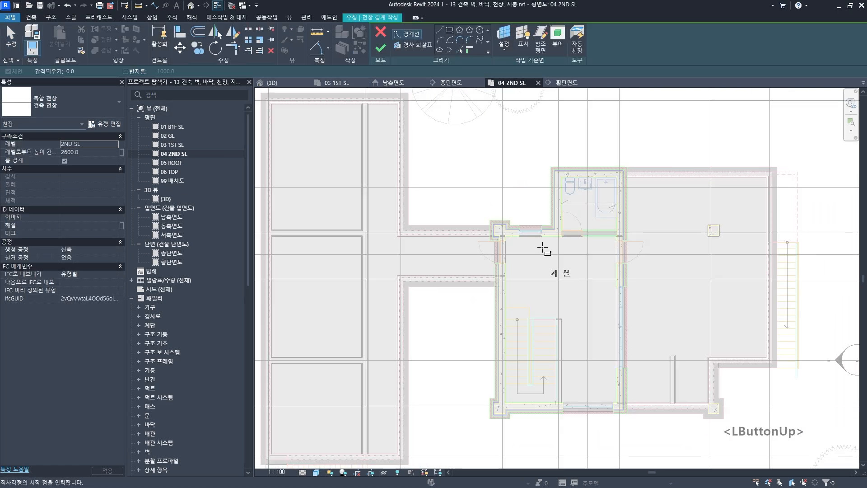
scroll(513, 239, up, 6)
click(474, 224)
scroll(565, 318, down, 4)
middle_drag(596, 407, 524, 140)
scroll(649, 318, up, 5)
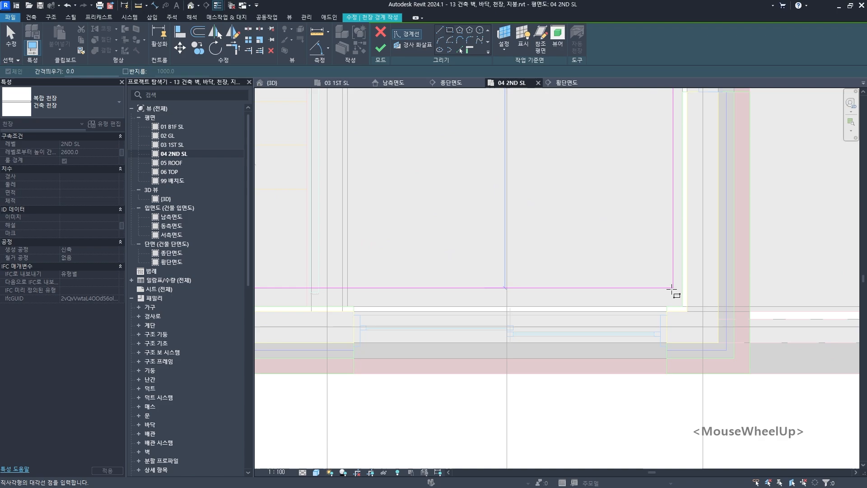
click(672, 290)
scroll(646, 406, down, 2)
key(Escape)
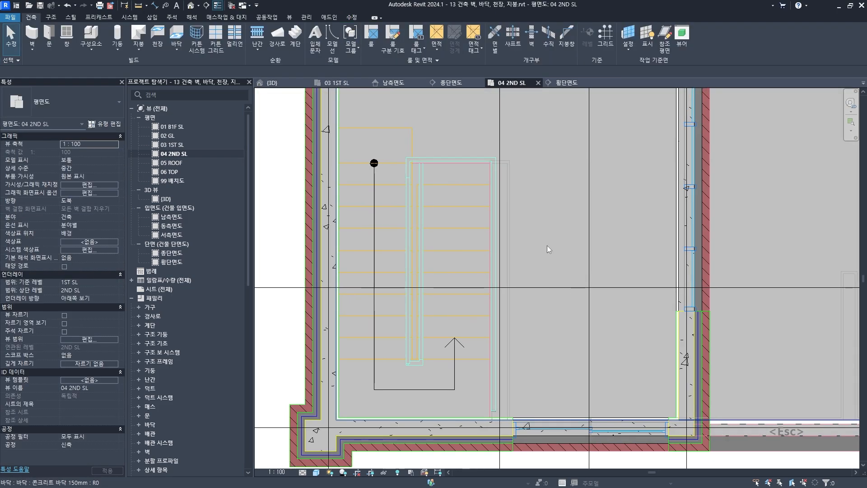
scroll(546, 251, down, 2)
middle_drag(536, 256, 500, 216)
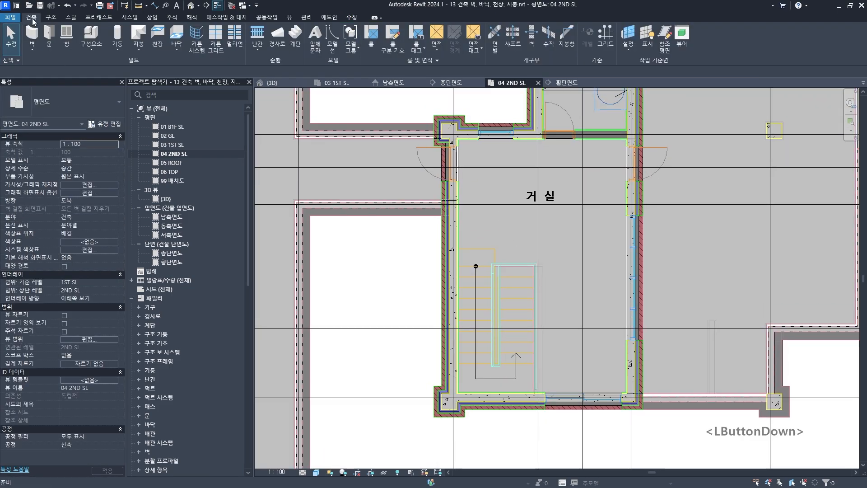
Step: Create a rectangular 마루 바닥 50mm floor across the living room, with a height offset of 50 from 2ND SL
click(177, 34)
click(93, 150)
text(50)
key(Return)
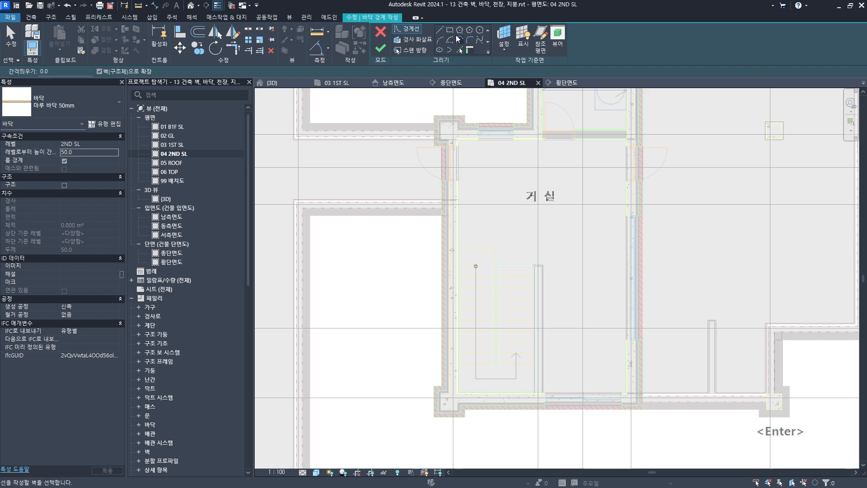
scroll(475, 131, up, 4)
click(432, 131)
scroll(555, 305, down, 3)
scroll(565, 323, up, 4)
mouse_move(630, 400)
middle_down()
mouse_move(504, 216)
mouse_move(519, 228)
middle_up()
click(589, 383)
scroll(557, 316, down, 2)
click(380, 47)
scroll(412, 144, down, 3)
middle_drag(437, 197, 498, 308)
key(Escape)
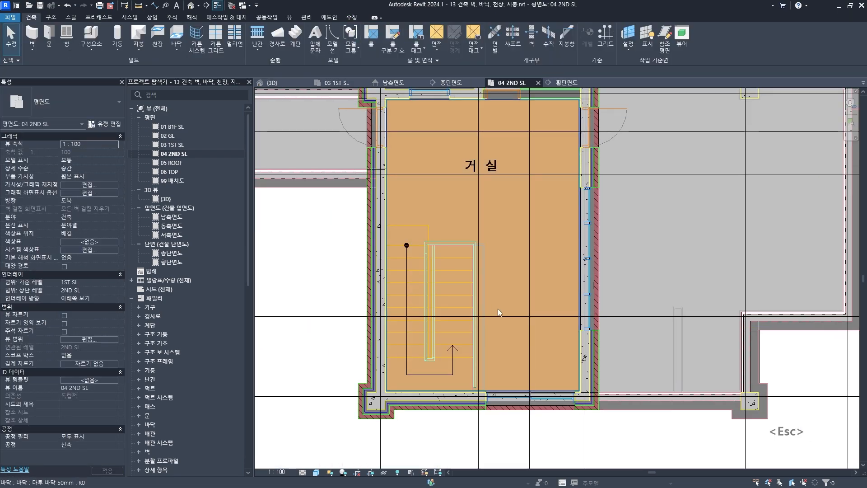
Step: In the 3D view, start a floor and duplicate its type as 옥상 방수 50mm
click(272, 83)
mouse_move(542, 325)
shift+middle_down()
mouse_move(533, 347)
mouse_move(470, 375)
shift+middle_up()
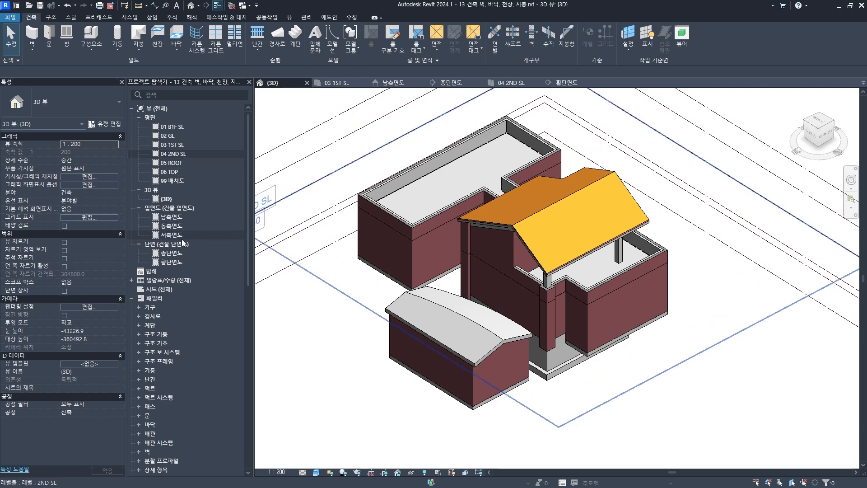
shift+middle_drag(181, 239, 167, 104)
click(176, 34)
click(104, 124)
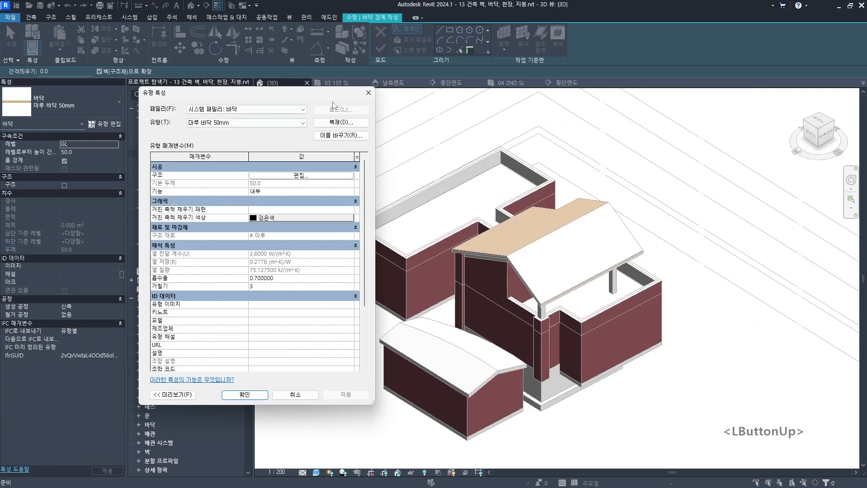
click(341, 123)
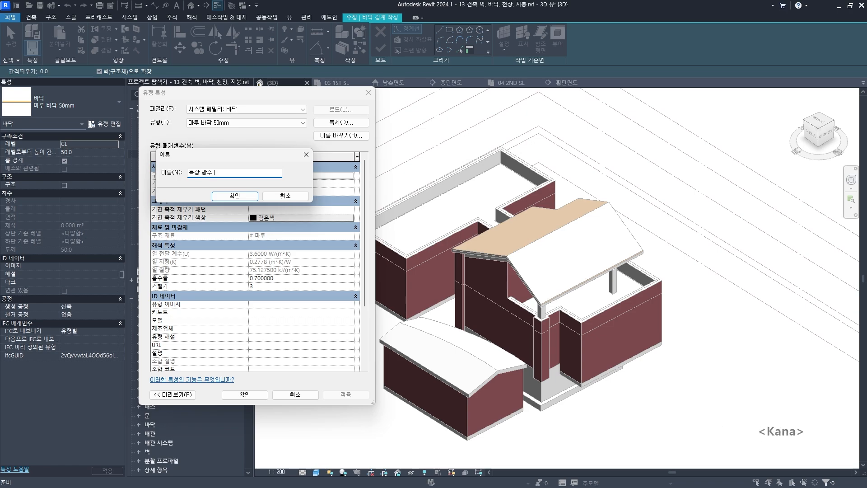
text(옥상 방수 50mm)
key(Return)
Step: Open the finish layer's material of the 옥상 방수 50mm type and search the materials for 방수 and 루핑
click(293, 176)
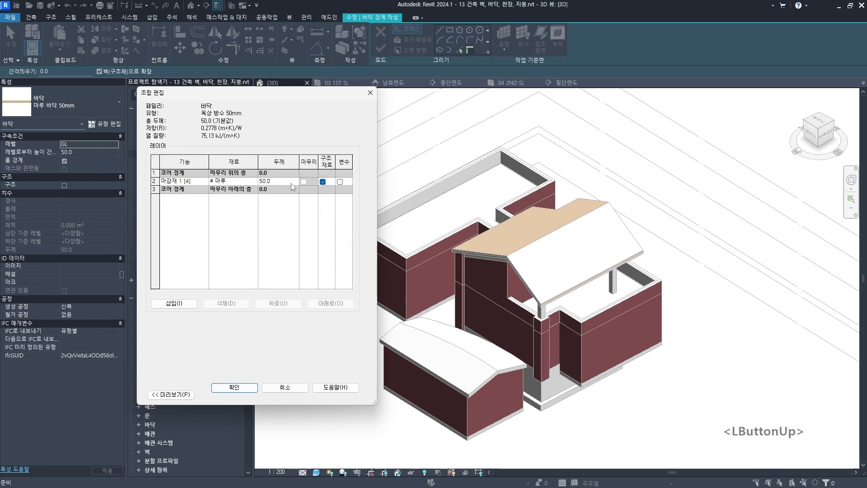
click(253, 182)
click(283, 80)
text(방수)
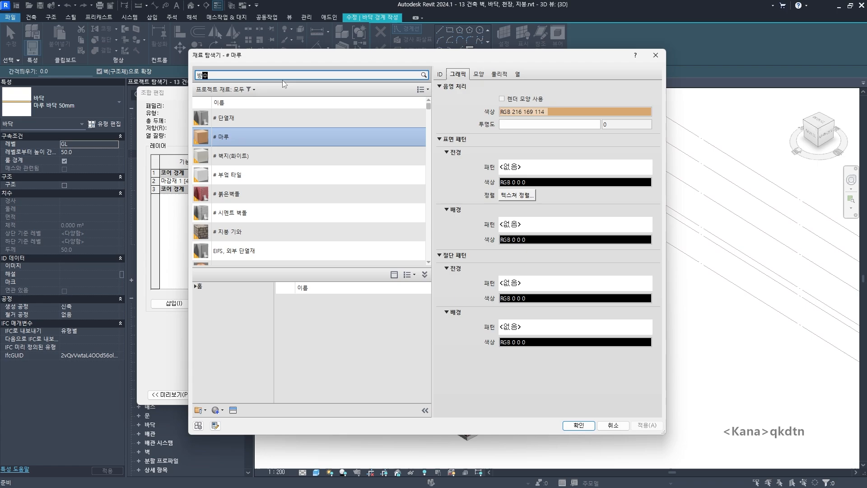
click(235, 170)
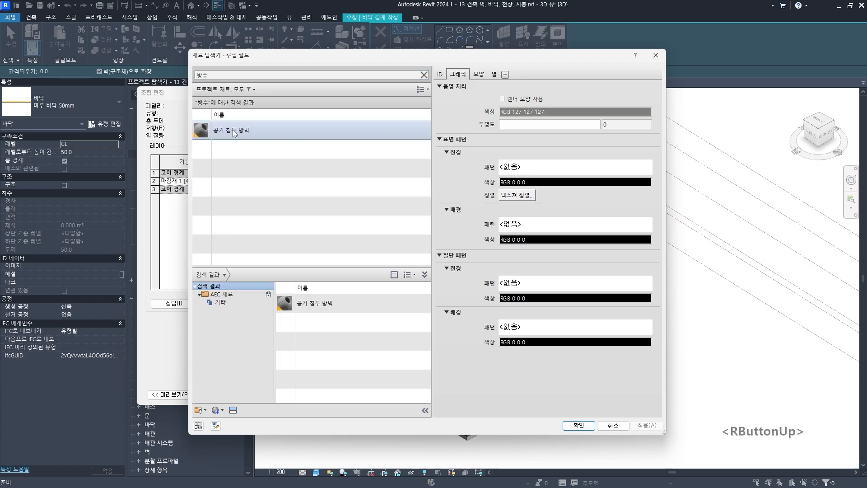
key(BackSpace)
key(BackSpace)
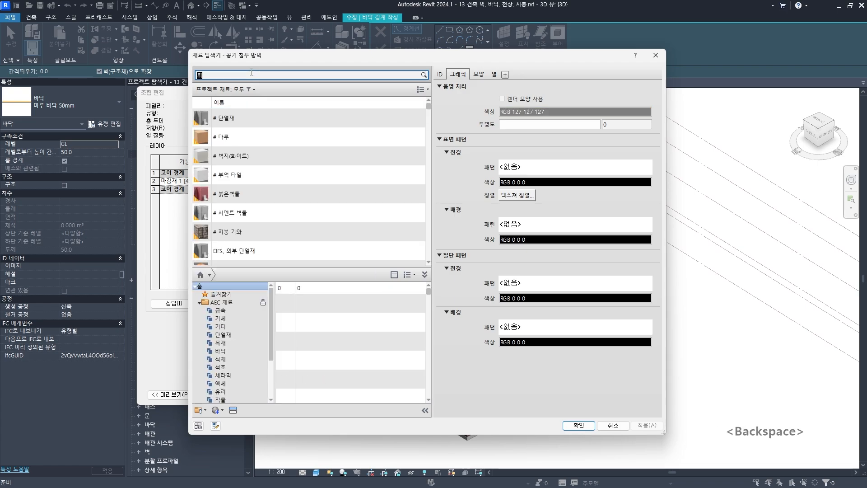
scroll(256, 158, up, 1)
click(238, 205)
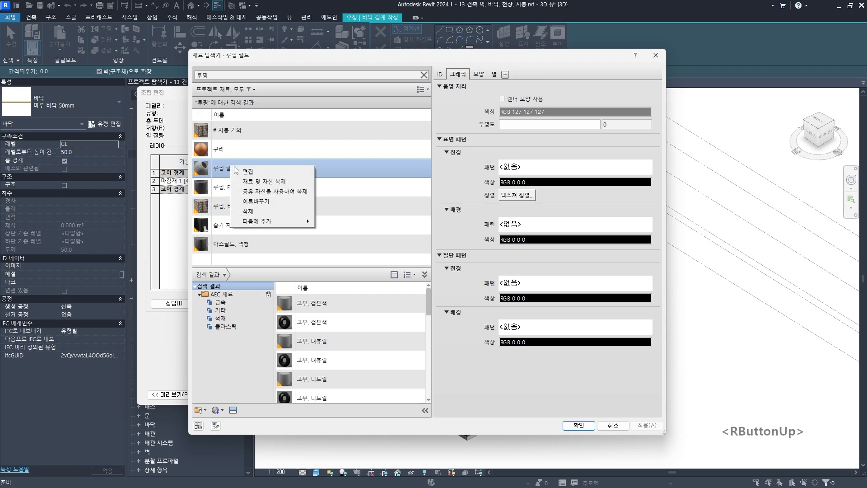
Step: Duplicate the 루핑, EPDM 멤브레인 material and name the copy # 우레탄 방수
click(228, 187)
click(260, 203)
text(# 오)
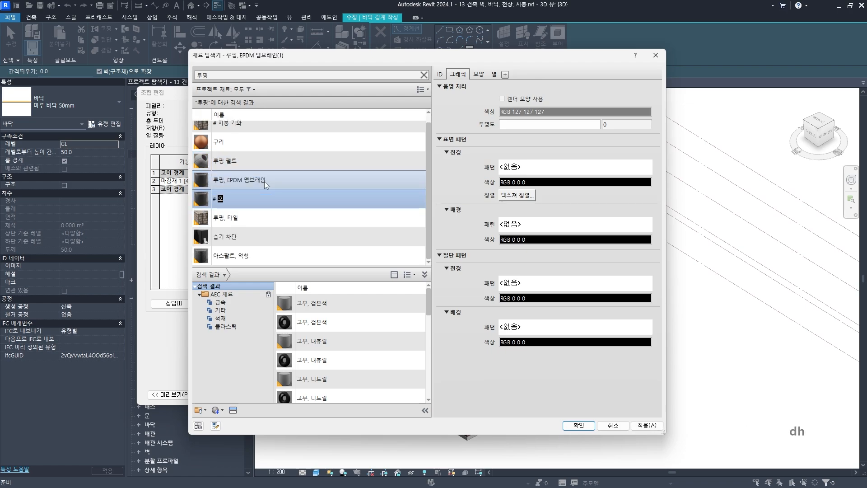
key(BackSpace)
text(우레)
text(탄 방ㅅㅜ)
key(Return)
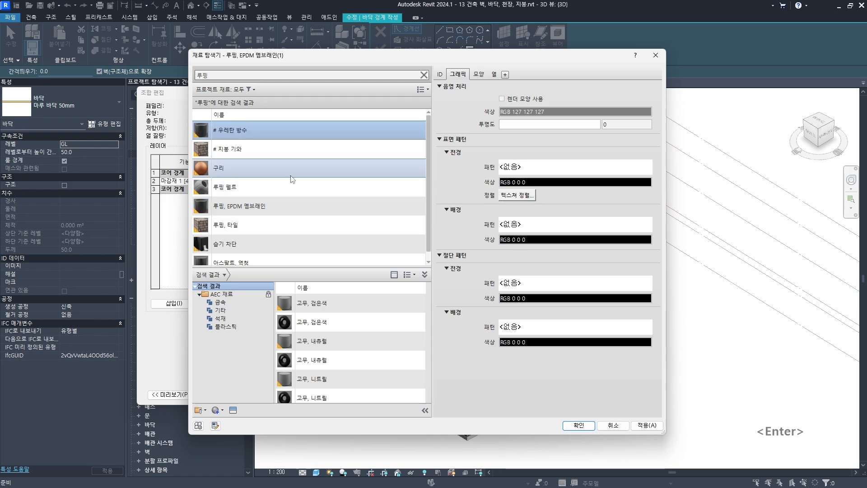
Step: Give the # 우레탄 방수 material a green shading colour and apply it to the 옥상 방수 50mm floor type
click(576, 112)
click(473, 230)
drag(473, 229, 473, 226)
drag(546, 220, 546, 229)
click(470, 317)
click(579, 427)
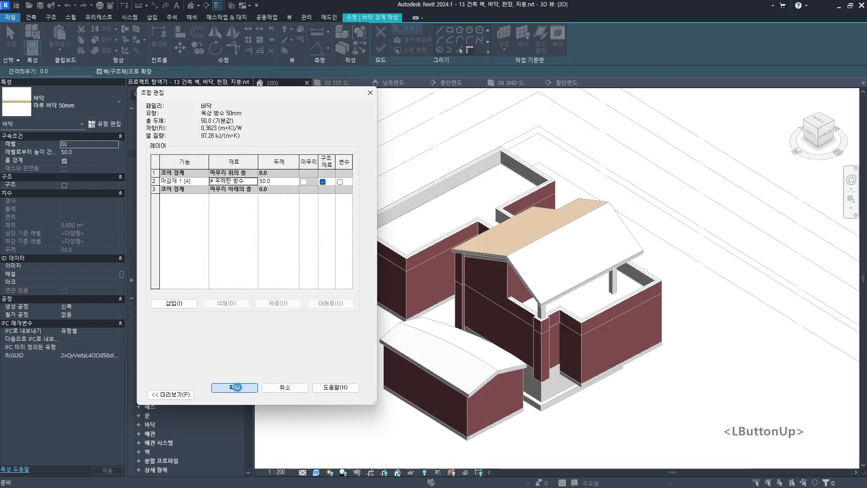
click(235, 387)
click(228, 392)
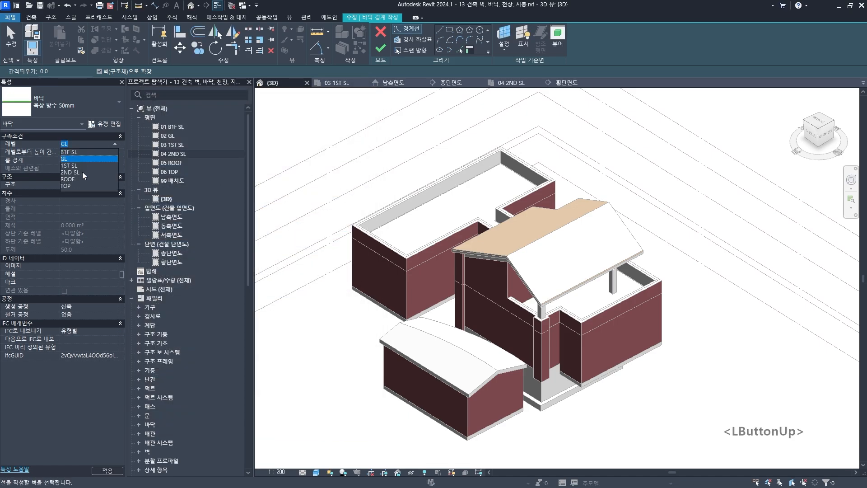
Step: Set the floor's level to 2ND SL and pick boundary lines along the parapet's inner edges on the larger flat roof
click(460, 50)
scroll(457, 185, up, 4)
click(457, 185)
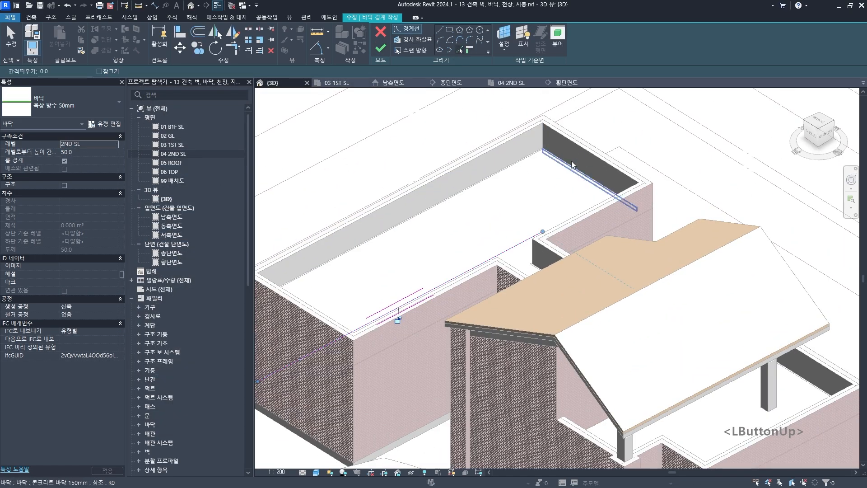
click(573, 163)
shift+middle_drag(573, 165, 696, 186)
click(695, 190)
middle_drag(748, 209, 533, 238)
scroll(532, 237, up, 5)
click(576, 267)
scroll(576, 267, down, 3)
mouse_move(576, 267)
shift+middle_down()
mouse_move(706, 371)
mouse_move(651, 233)
shift+middle_up()
scroll(706, 370, down, 2)
key(Escape)
Step: Trim the larger roof's boundary lines into corners and add the missing edge along the parapet's inner face
mouse_move(581, 300)
middle_down()
mouse_move(477, 306)
mouse_move(455, 379)
middle_up()
scroll(477, 306, down, 2)
scroll(416, 216, up, 5)
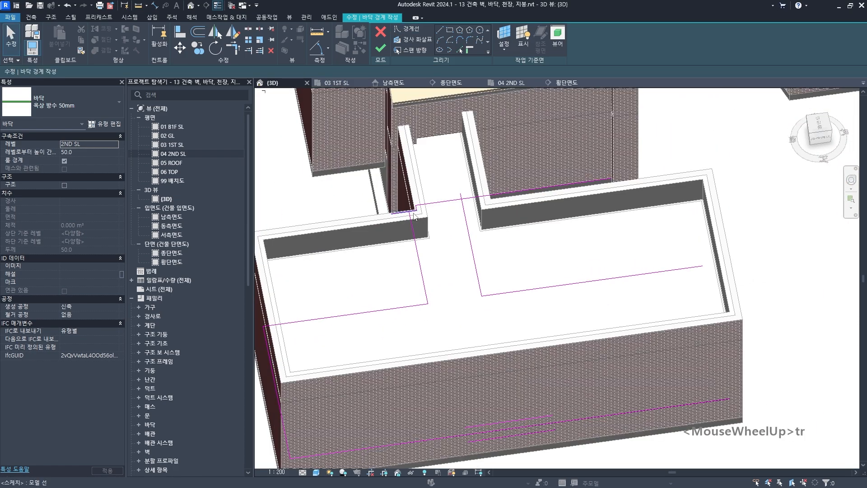
scroll(438, 172, down, 5)
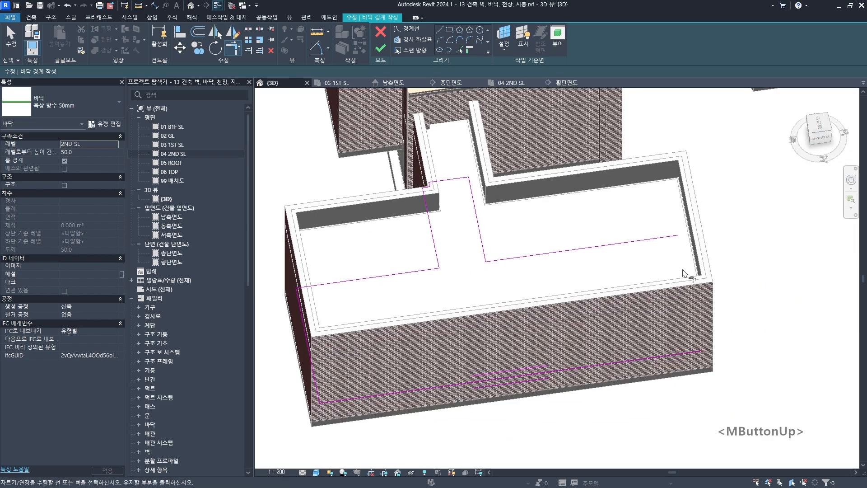
click(458, 48)
mouse_move(588, 131)
shift+middle_down()
mouse_move(735, 123)
mouse_move(610, 248)
shift+middle_up()
click(735, 123)
key(Escape)
Step: Finish the boundary to create the waterproofing floor on the larger flat roof
scroll(591, 372, up, 1)
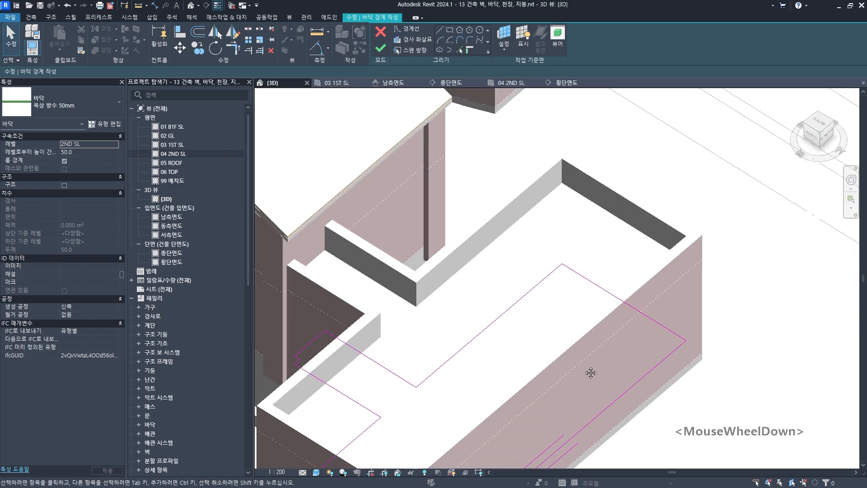
middle_drag(591, 372, 581, 241)
key(Escape)
click(380, 48)
click(494, 253)
scroll(509, 240, down, 4)
Step: Create a similar waterproofing floor and pick its boundary lines along the inner parapet and house walls of the other roof terrace
click(528, 305)
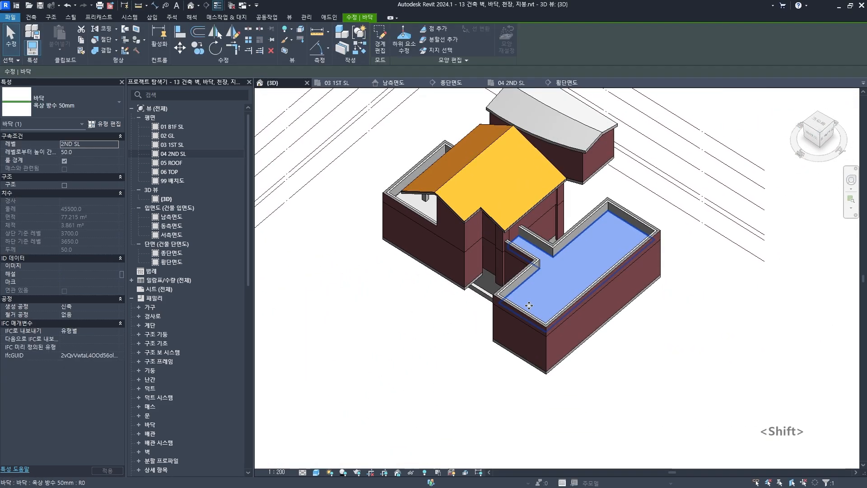
shift+middle_drag(528, 305, 432, 337)
key(c)
key(s)
scroll(398, 285, up, 4)
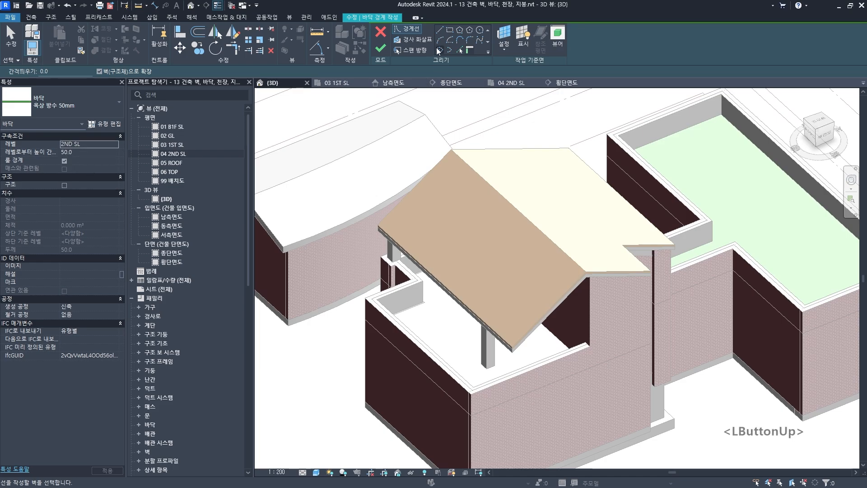
click(459, 49)
scroll(429, 280, up, 2)
mouse_move(407, 262)
shift+middle_down()
mouse_move(564, 274)
mouse_move(560, 328)
mouse_move(701, 267)
mouse_move(500, 416)
mouse_move(544, 279)
mouse_move(633, 224)
mouse_move(581, 282)
mouse_move(411, 259)
shift+middle_up()
scroll(439, 273, up, 2)
scroll(449, 256, up, 4)
click(459, 203)
scroll(502, 278, down, 4)
scroll(564, 274, down, 3)
scroll(700, 268, up, 1)
key(Escape)
Step: Trim the terrace boundary lines into a closed loop and finish the waterproofing floor
key(t)
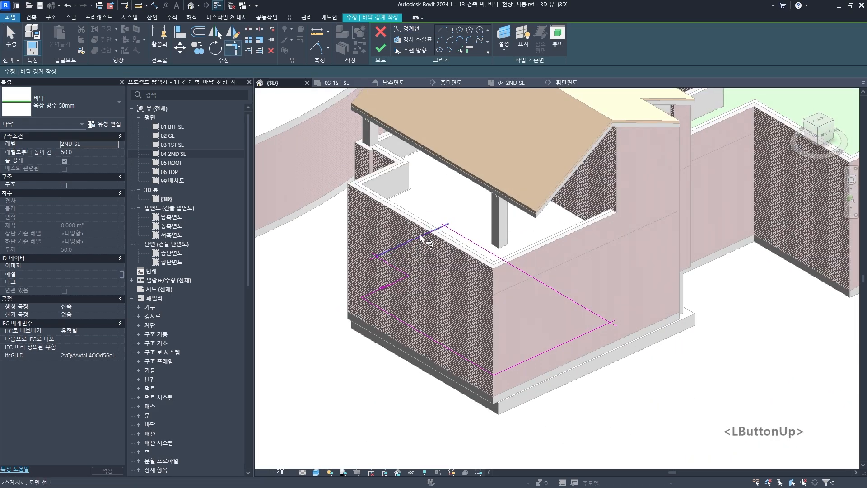
scroll(422, 239, up, 6)
click(364, 285)
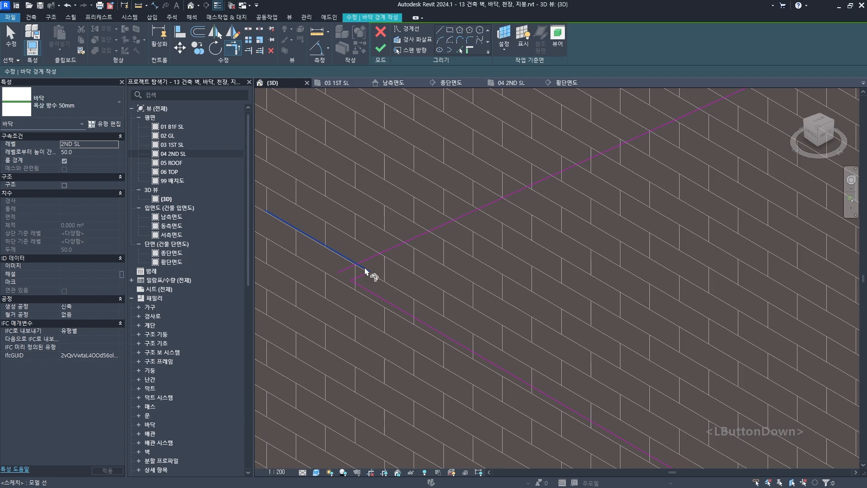
click(365, 271)
scroll(482, 250, down, 7)
click(578, 163)
click(611, 166)
scroll(612, 167, down, 3)
middle_drag(736, 224, 547, 203)
click(684, 297)
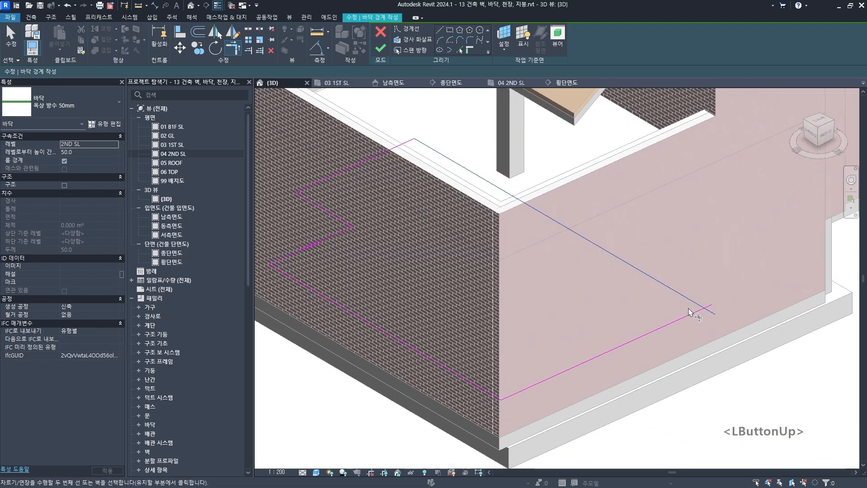
middle_click(690, 312)
click(381, 47)
key(Escape)
mouse_move(543, 291)
shift+middle_down()
mouse_move(632, 278)
mouse_move(519, 361)
mouse_move(528, 354)
shift+middle_up()
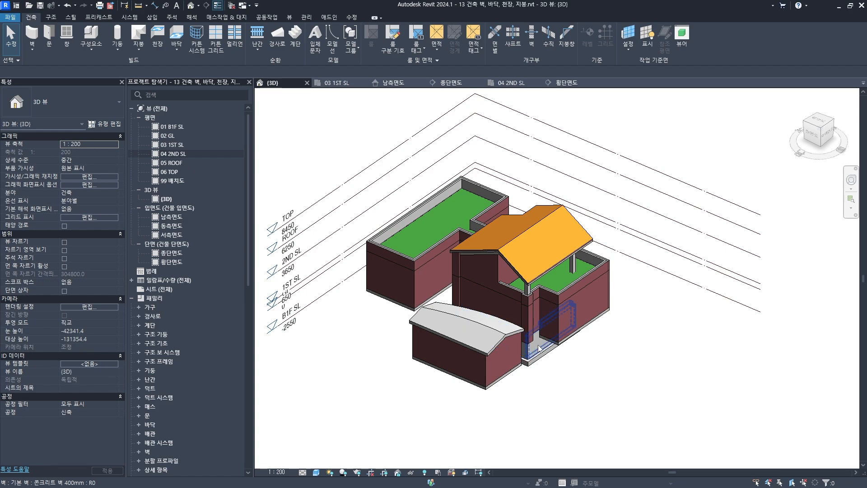
Step: Open the 01 B1F SL floor plan at the basement room and its stairs
click(173, 127)
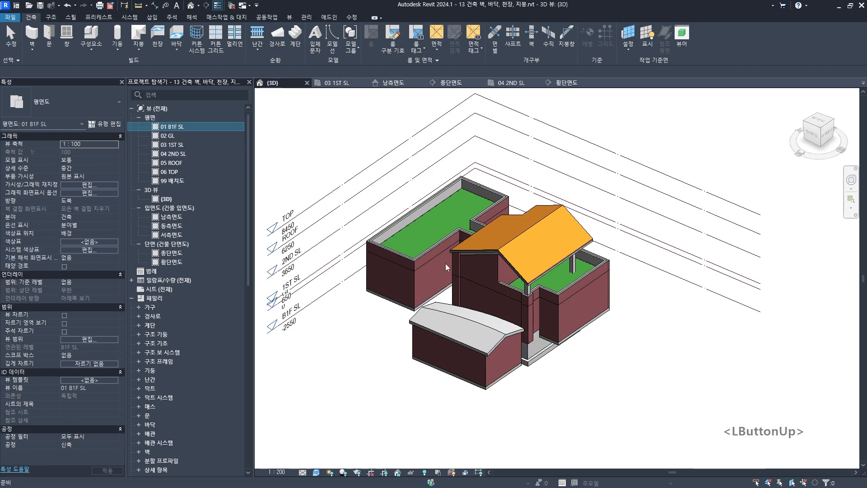
double_click(174, 129)
scroll(505, 244, up, 6)
middle_drag(505, 240, 445, 236)
key(Escape)
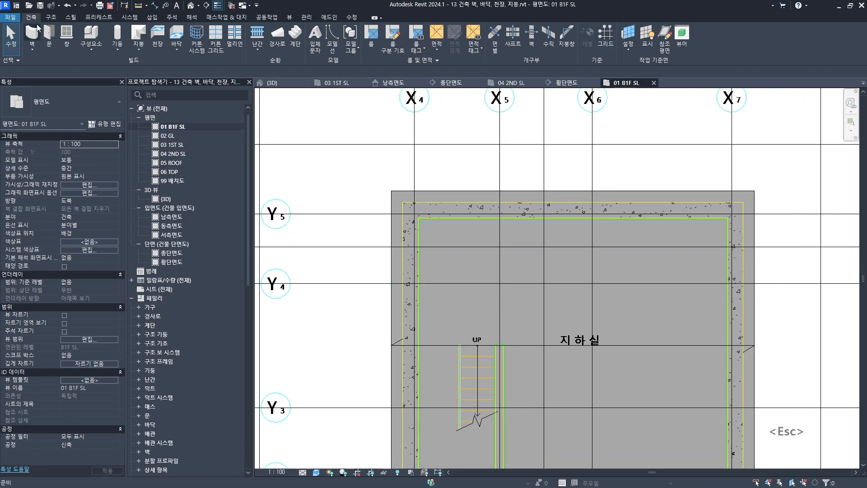
middle_drag(418, 413, 356, 368)
scroll(357, 367, up, 1)
Step: Draw a vertical structural 콘크리트 벽 200mm wall beside the basement stairs, from the lower exterior wall up to the stair start
click(31, 30)
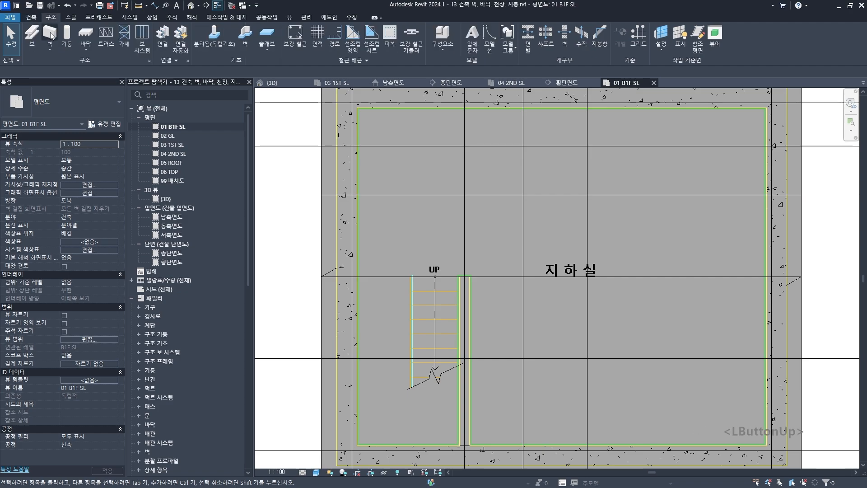
click(74, 111)
scroll(72, 247, down, 6)
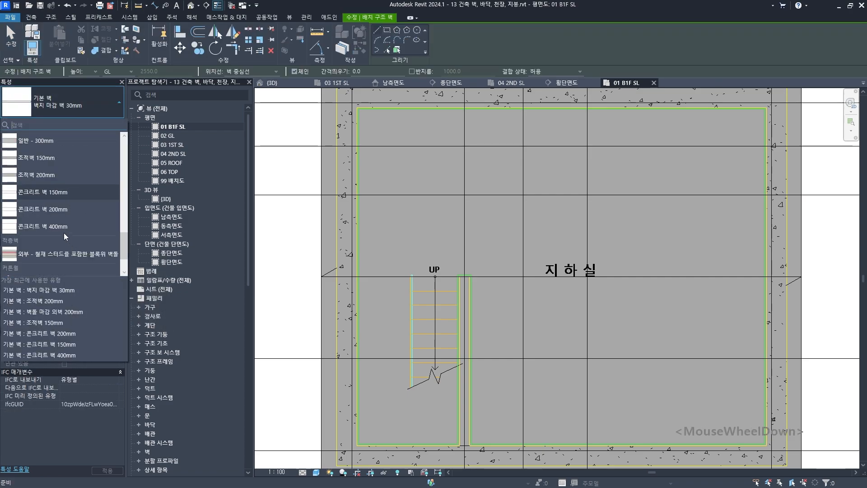
click(56, 208)
middle_drag(457, 434, 419, 397)
scroll(418, 398, up, 3)
scroll(419, 408, up, 1)
click(431, 414)
scroll(447, 409, down, 3)
scroll(445, 241, up, 4)
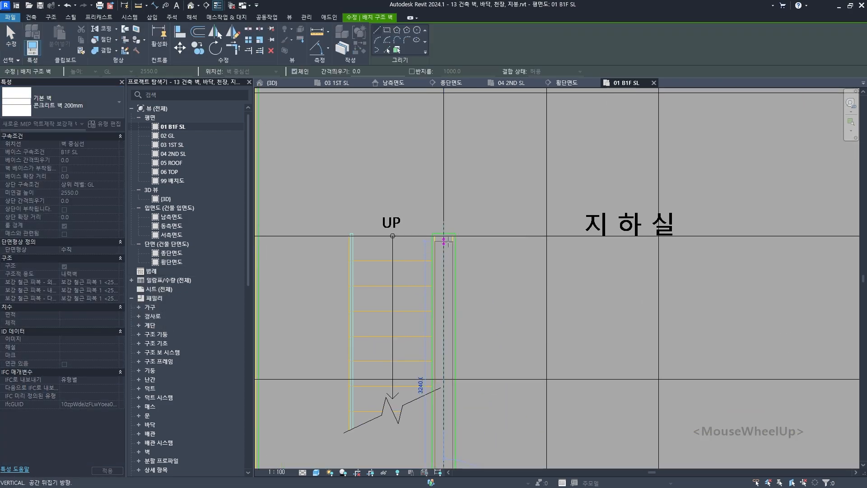
click(439, 227)
scroll(462, 263, down, 3)
key(Escape)
Step: Draw a rough chain of architectural 벽지 마감 벽 30mm walls around the basement room and both sides of the stair wall
click(31, 17)
click(32, 33)
click(74, 103)
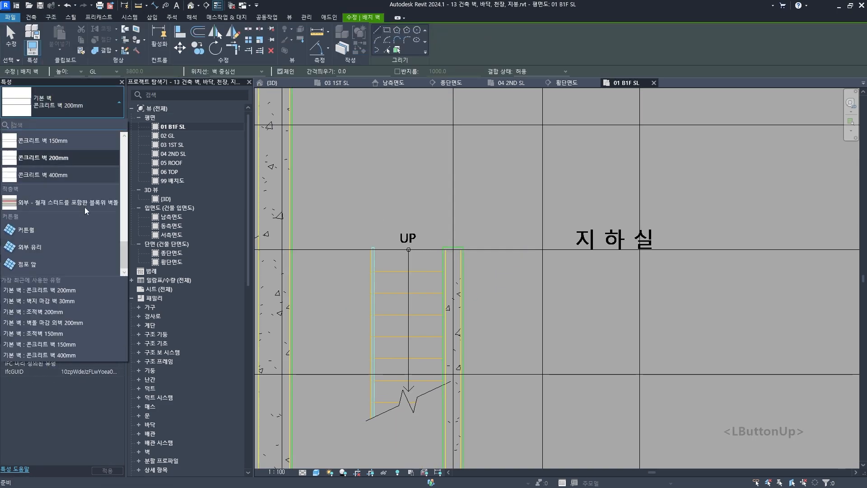
scroll(81, 222, up, 4)
scroll(64, 208, up, 3)
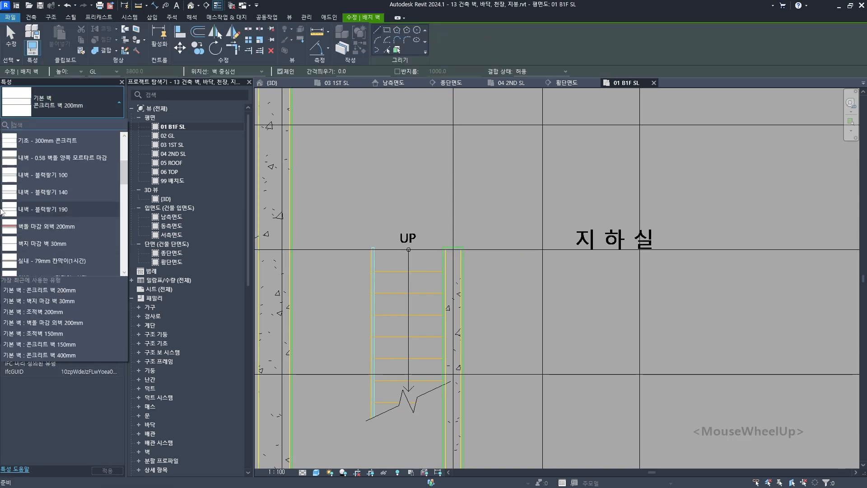
click(43, 245)
scroll(453, 221, down, 1)
middle_drag(453, 221, 449, 141)
click(421, 343)
scroll(410, 364, down, 2)
click(418, 216)
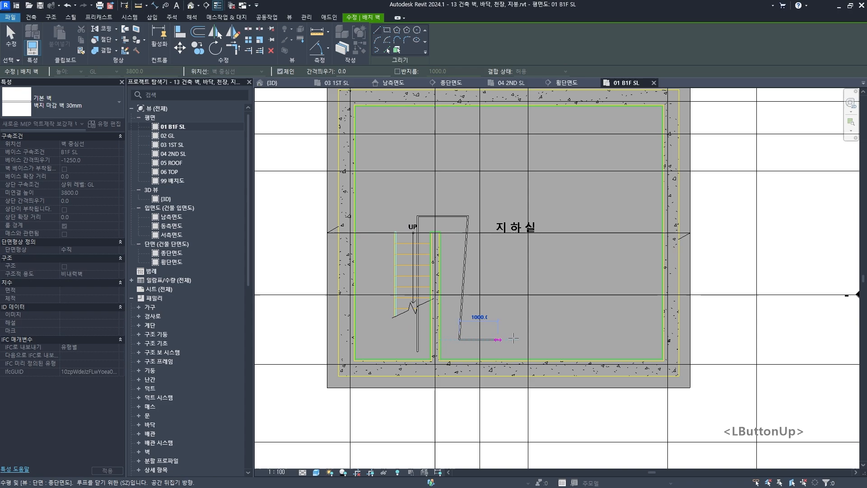
click(422, 351)
key(Escape)
key(Escape)
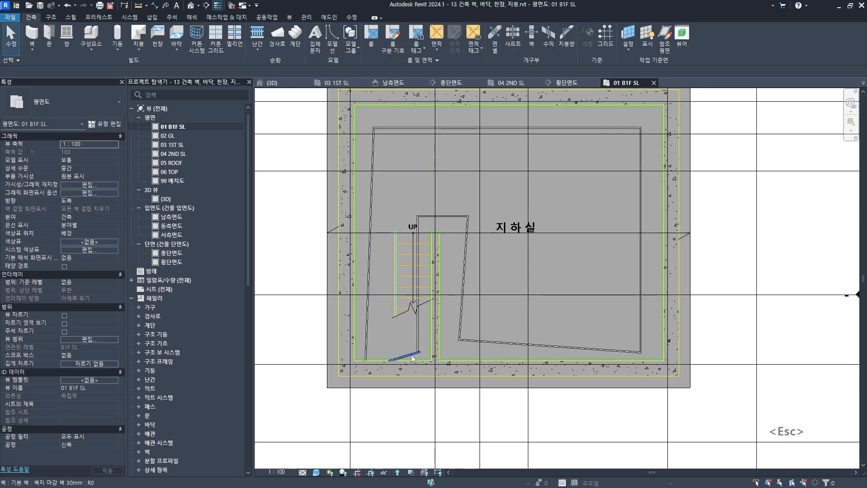
Step: Align the finish walls below and beside the stairs to the concrete faces, unjoining elements, and set all finish walls' base offset to 0
key(a)
key(l)
scroll(413, 360, up, 4)
click(413, 360)
click(400, 349)
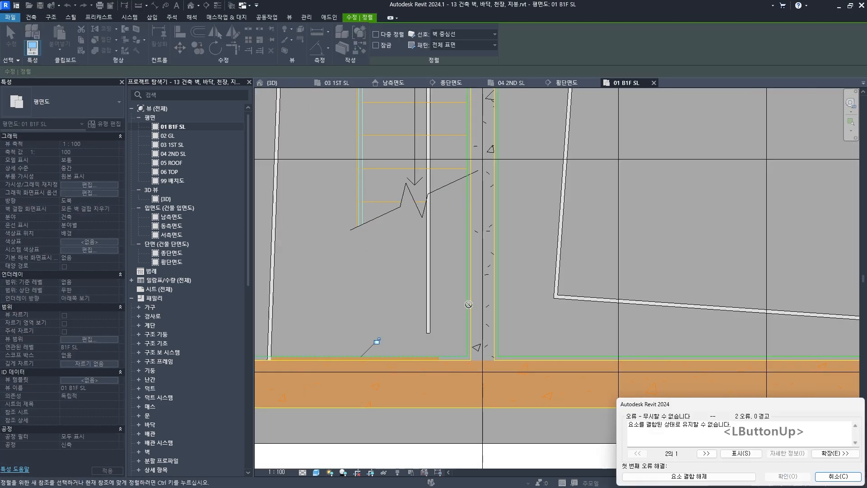
click(661, 477)
click(468, 325)
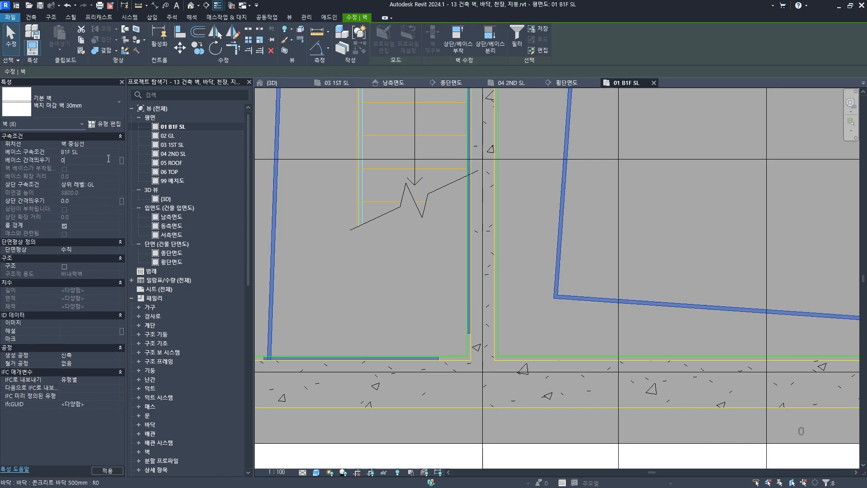
click(96, 212)
Step: Trim the finish wall corner at the stair wall's base and align the left finish wall to the exterior wall's inner face
scroll(475, 352, up, 3)
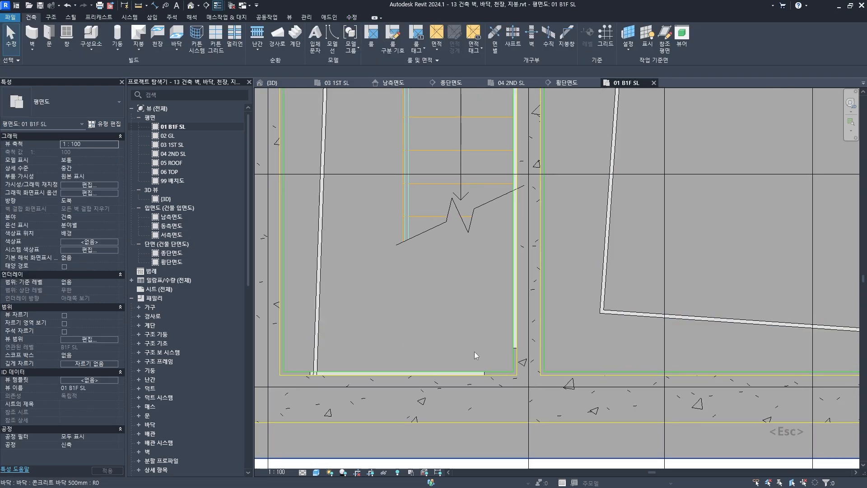
key(a)
key(a)
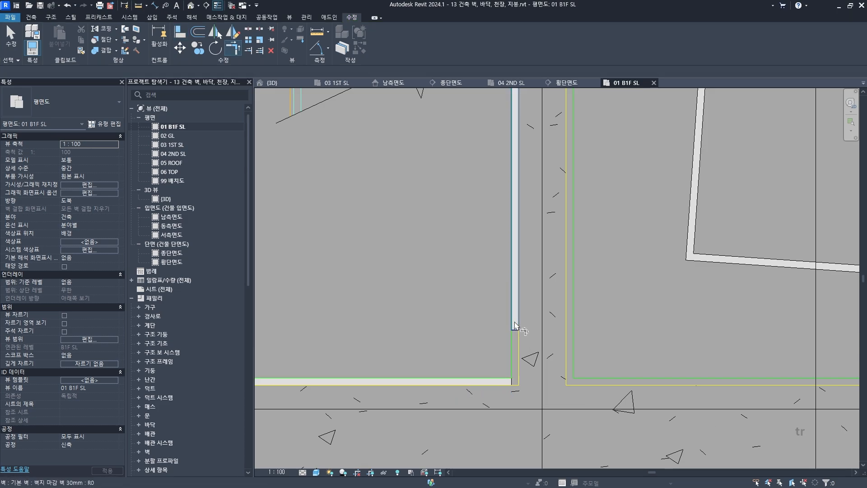
scroll(515, 325, down, 3)
scroll(421, 337, up, 3)
key(a)
click(469, 343)
scroll(436, 357, down, 1)
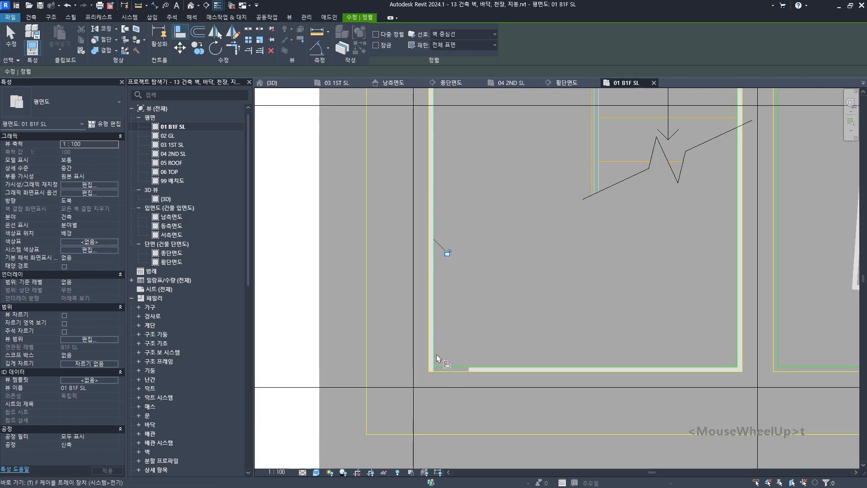
Step: Align the basement's upper and right finish walls to the inner faces of the exterior concrete walls
scroll(485, 362, down, 3)
middle_drag(511, 113, 490, 254)
scroll(497, 165, up, 3)
key(a)
key(l)
click(496, 159)
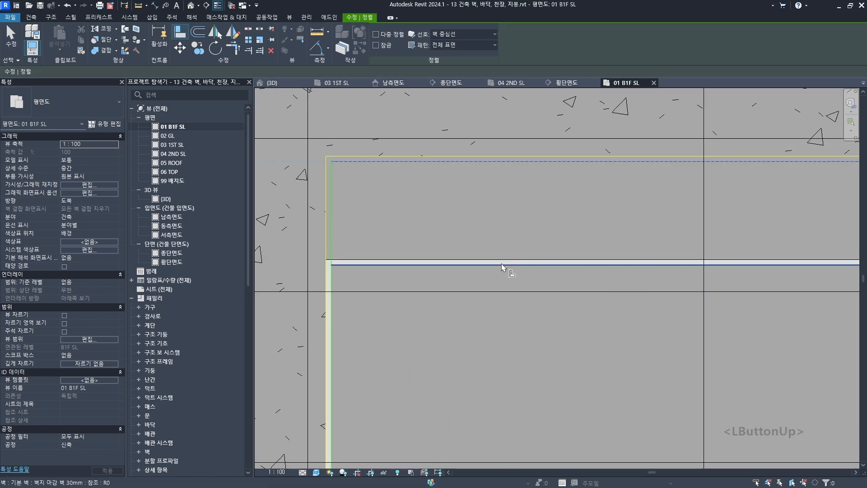
click(502, 263)
scroll(501, 264, down, 3)
middle_drag(682, 282, 518, 273)
scroll(582, 232, up, 3)
click(473, 261)
scroll(497, 362, down, 2)
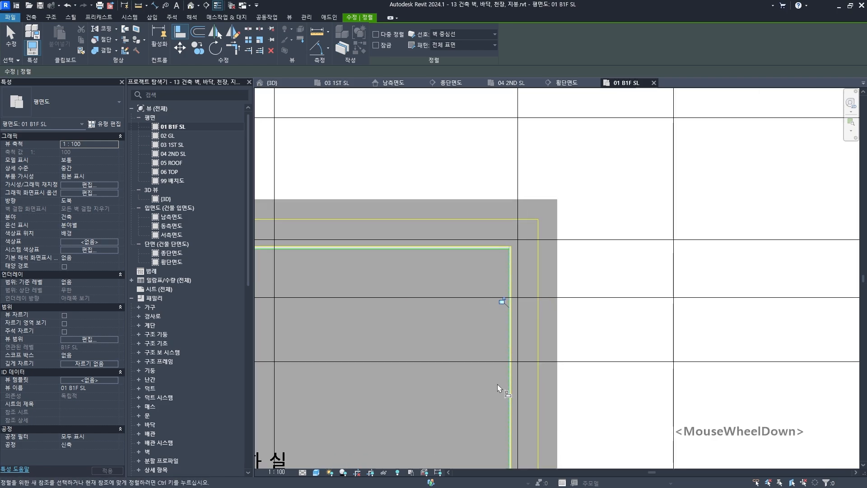
Step: Align the basement's lower finish wall and the room-side finish wall of the stair wall to their concrete faces
middle_drag(434, 244, 512, 269)
scroll(516, 276, up, 2)
scroll(526, 269, down, 2)
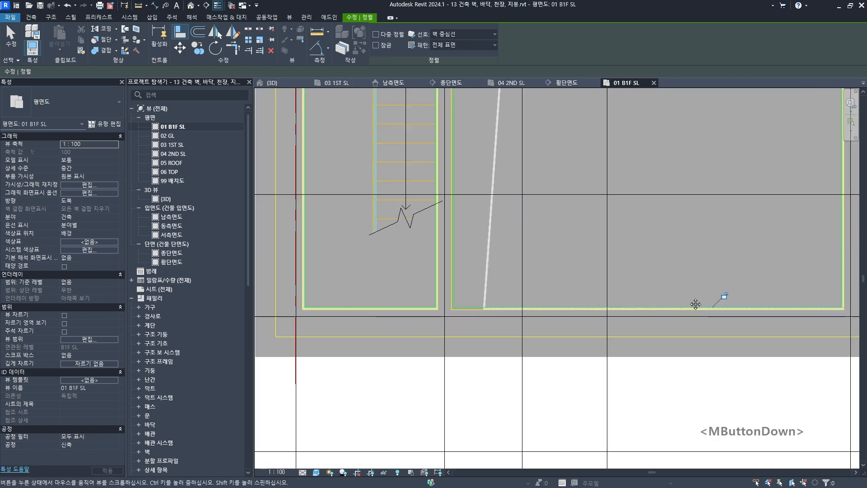
middle_drag(442, 249, 546, 267)
scroll(545, 266, up, 1)
scroll(552, 310, up, 3)
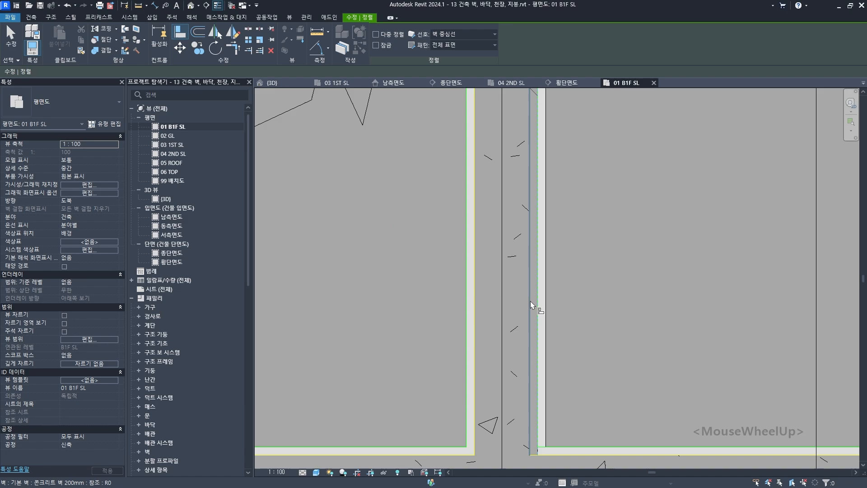
scroll(554, 289, down, 2)
Step: Align the short finish wall at the stair wall's free end and disallow joining at that end of the concrete wall
scroll(573, 245, up, 3)
scroll(574, 244, up, 2)
click(576, 313)
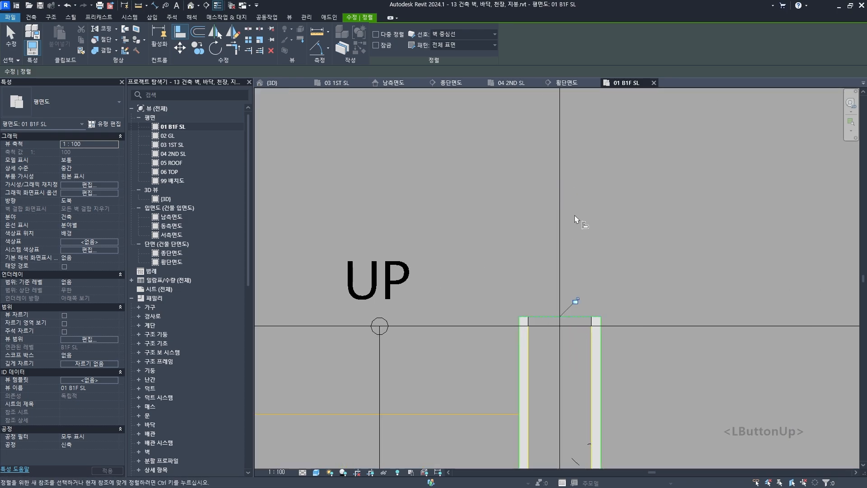
scroll(555, 311, up, 2)
click(555, 311)
middle_drag(555, 310, 546, 133)
right_click(547, 215)
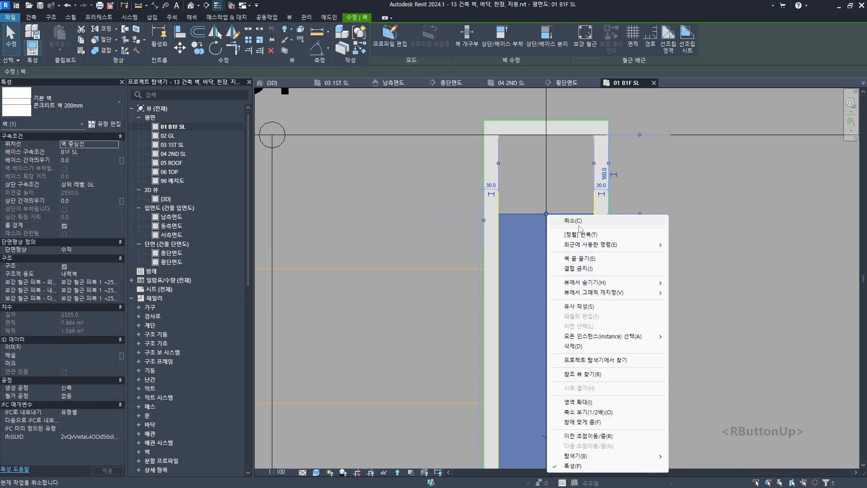
click(594, 270)
Step: Open the 03 1ST SL floor plan and place 벽지 마감 벽 30mm walls by picking the inner wall edges of the 작업실
scroll(568, 217, down, 5)
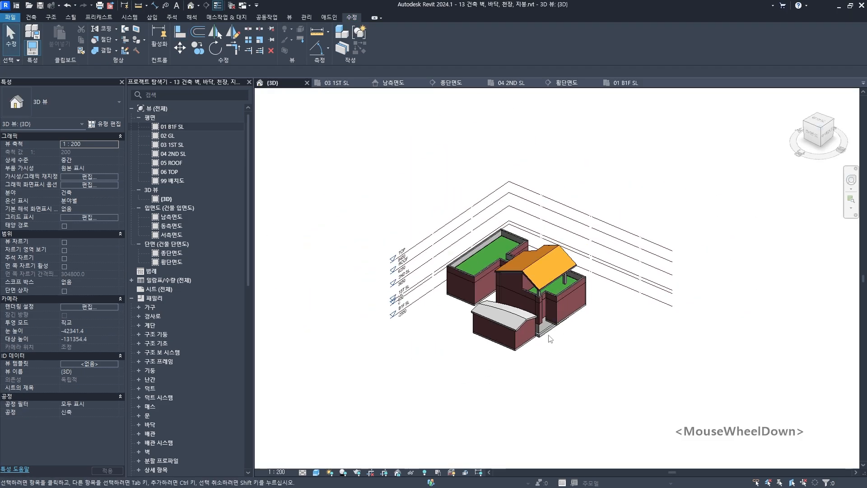
scroll(551, 339, up, 2)
double_click(173, 145)
key(Escape)
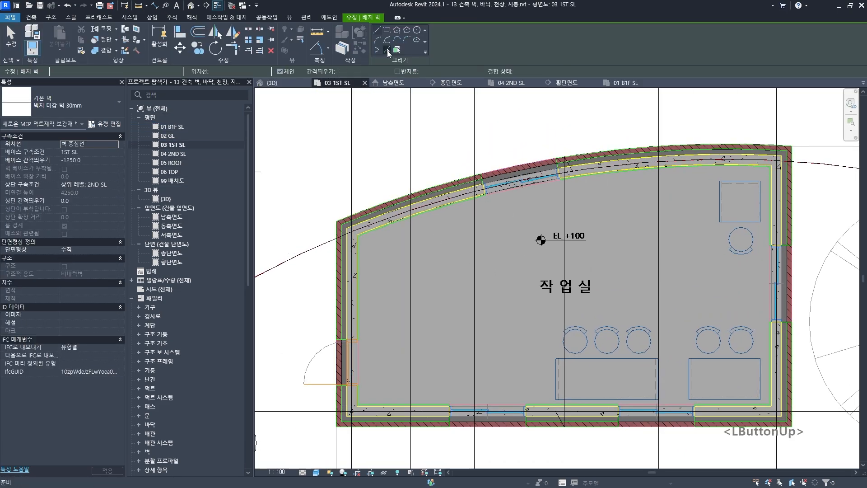
scroll(458, 209, up, 3)
scroll(493, 193, down, 2)
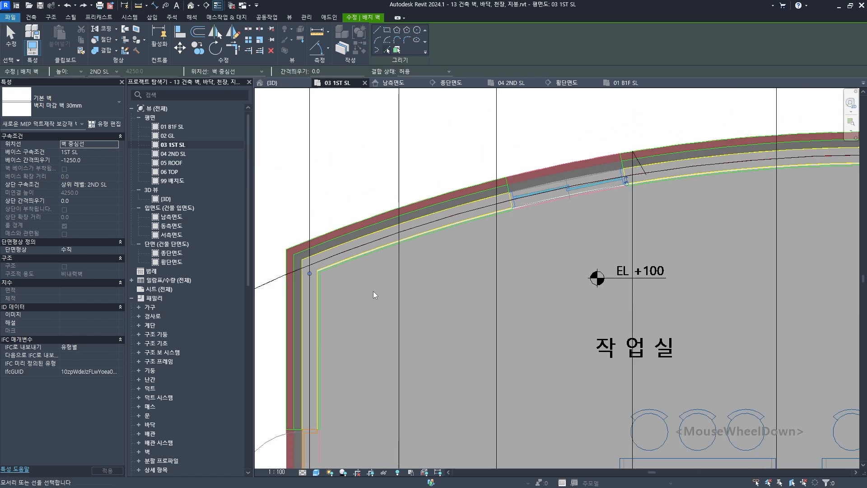
scroll(375, 294, down, 2)
middle_drag(384, 289, 450, 261)
scroll(499, 271, up, 4)
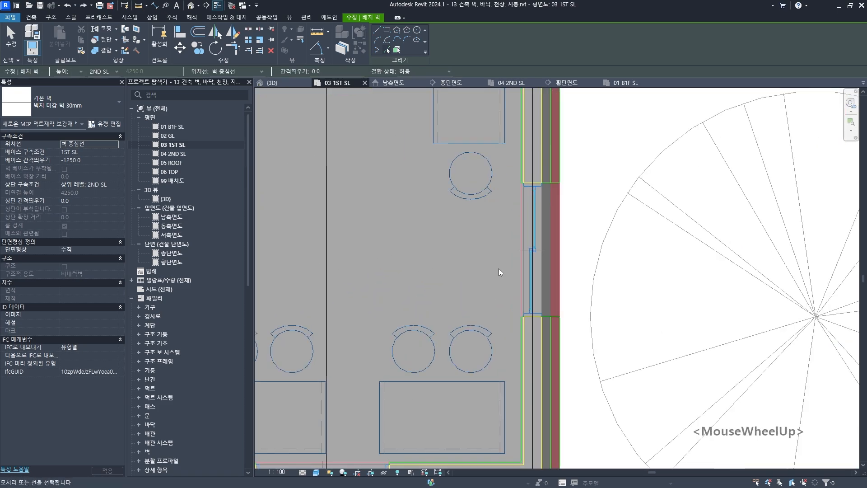
click(522, 159)
key(Escape)
key(Escape)
Step: Try to align the 작업실's curved finish wall with the curved inner line of the exterior wall
scroll(516, 149, down, 1)
middle_drag(499, 97, 796, 251)
key(a)
key(l)
scroll(321, 246, up, 4)
mouse_move(357, 238)
middle_down()
mouse_move(675, 249)
mouse_move(806, 227)
middle_up()
click(581, 275)
scroll(506, 300, up, 2)
key(Tab)
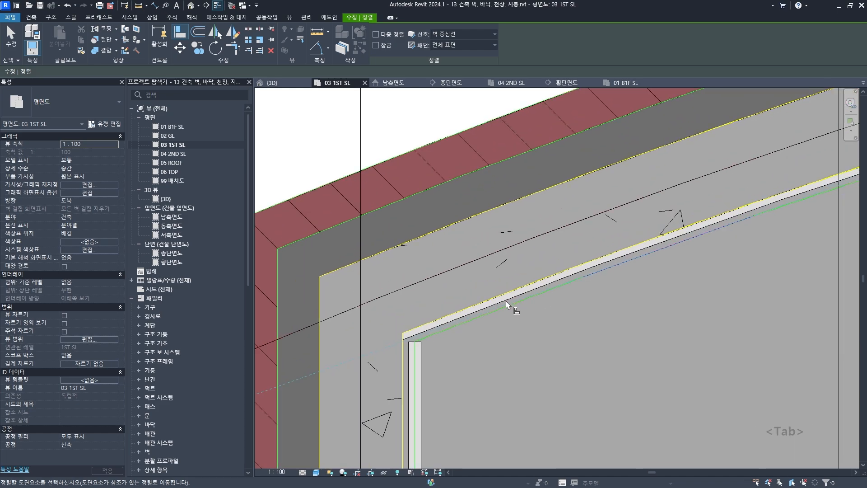
click(506, 301)
key(a)
key(l)
scroll(539, 289, up, 3)
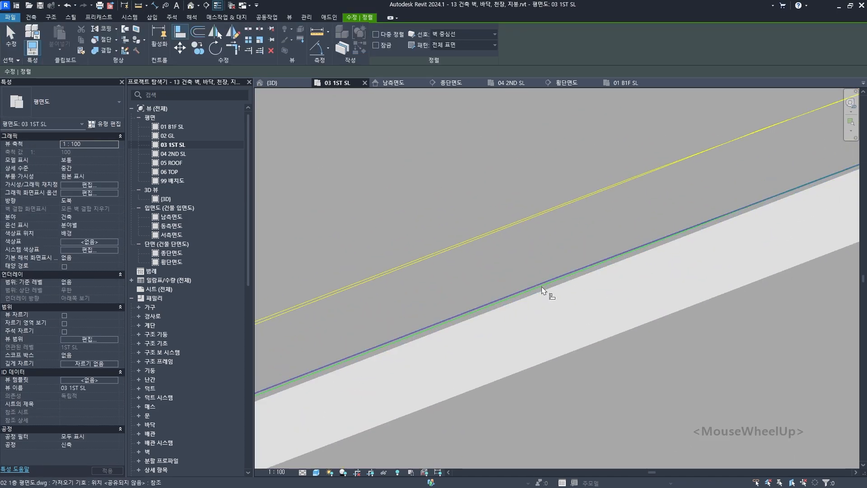
key(Escape)
key(Escape)
Step: Move the curved finish wall into the 작업실 and align its face with the curved finish line
click(574, 351)
scroll(574, 345, down, 6)
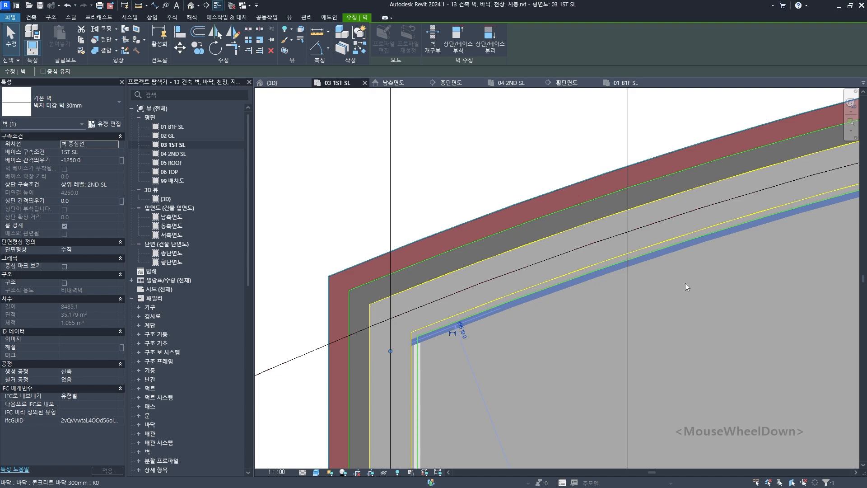
middle_drag(687, 287, 618, 286)
drag(644, 244, 657, 281)
middle_drag(656, 281, 593, 285)
key(Escape)
key(a)
key(l)
scroll(708, 291, down, 3)
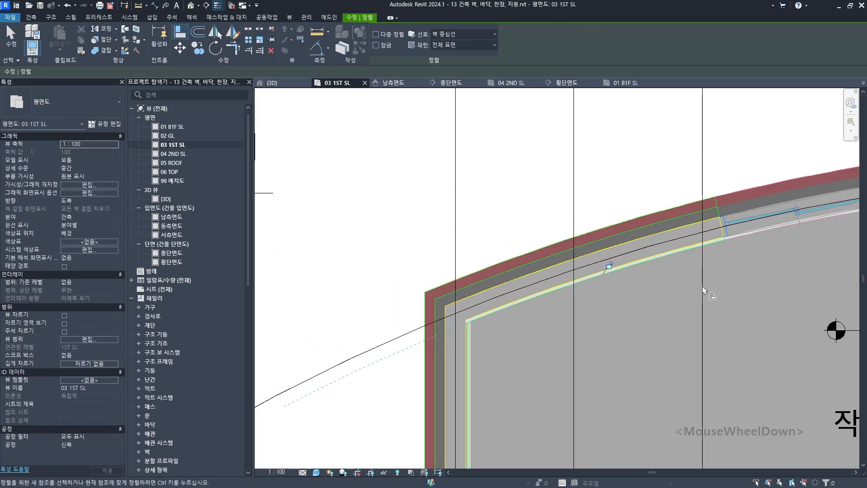
Step: Move the 작업실's right finish wall inward and align its face with the finish line along the exterior wall
scroll(575, 240, up, 5)
scroll(587, 238, down, 1)
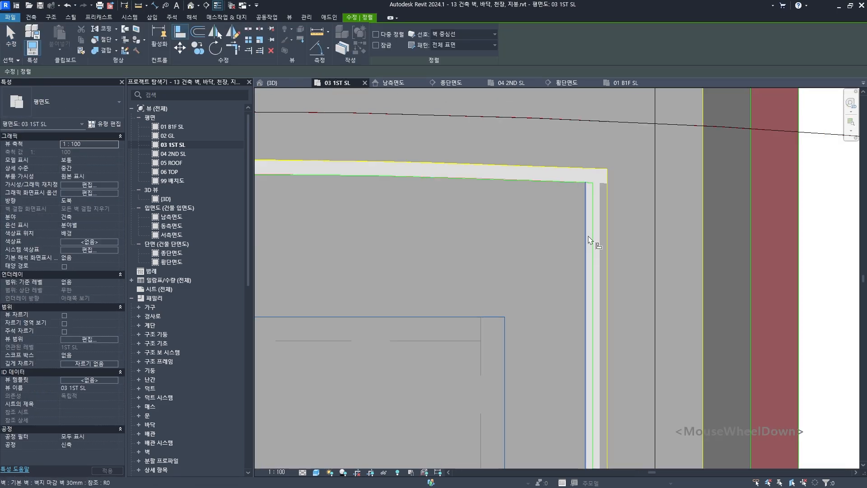
scroll(587, 238, up, 1)
key(Escape)
key(Escape)
drag(584, 240, 518, 244)
key(a)
key(l)
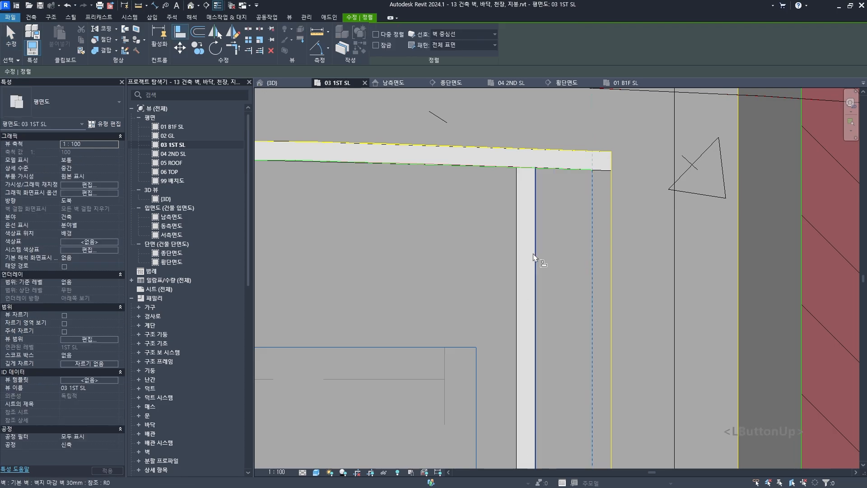
Step: Move the 작업실's lower finish wall inward and align its face against the exterior wall
scroll(536, 262, down, 5)
middle_drag(471, 315, 643, 288)
scroll(626, 279, up, 4)
key(Escape)
key(Escape)
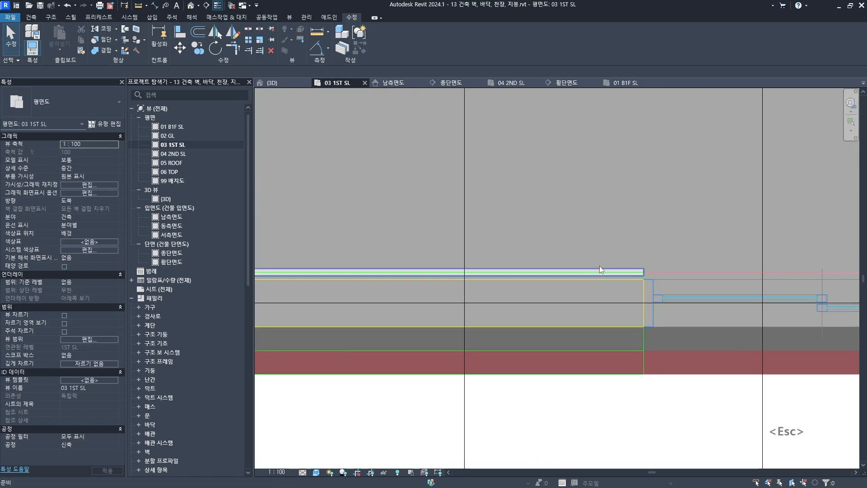
drag(606, 274, 608, 246)
scroll(618, 258, up, 1)
key(a)
key(l)
click(623, 280)
click(625, 235)
scroll(624, 235, down, 3)
Step: Move the 작업실's left finish wall above the door inward and align its face against the exterior wall
middle_drag(453, 104, 507, 271)
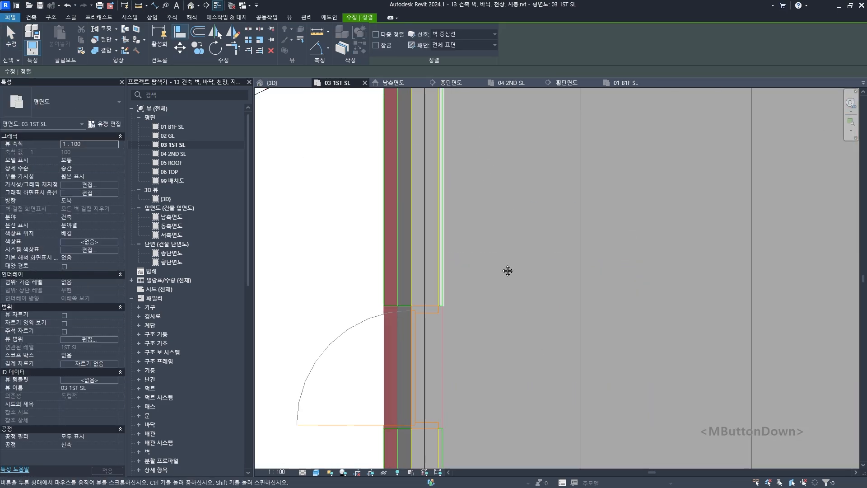
scroll(446, 261, up, 1)
key(Escape)
key(Escape)
drag(446, 261, 467, 266)
scroll(463, 269, up, 1)
key(a)
key(l)
click(436, 283)
click(480, 307)
scroll(490, 347, down, 3)
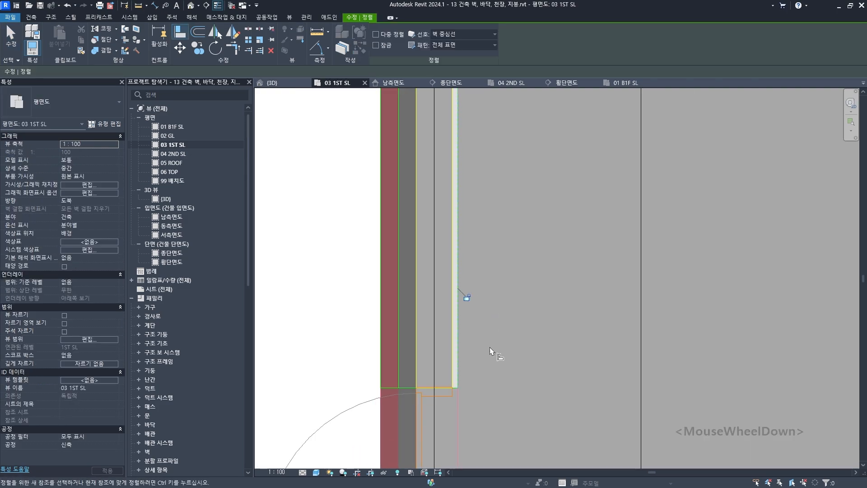
Step: Trim and extend the 작업실's finish walls so that they meet at the room corners
key(Escape)
key(Escape)
middle_drag(493, 385, 434, 276)
key(t)
key(r)
click(415, 246)
scroll(550, 367, down, 2)
middle_drag(840, 290, 583, 318)
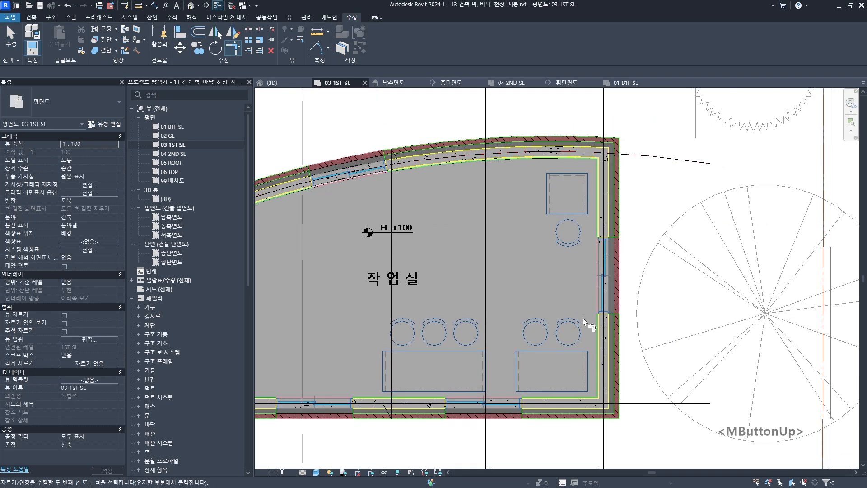
scroll(606, 222, up, 2)
scroll(593, 233, down, 2)
key(Escape)
Step: Select the 작업실 walls together and set their base constraint to GL with a base offset of 0
middle_drag(399, 212, 479, 245)
key(Tab)
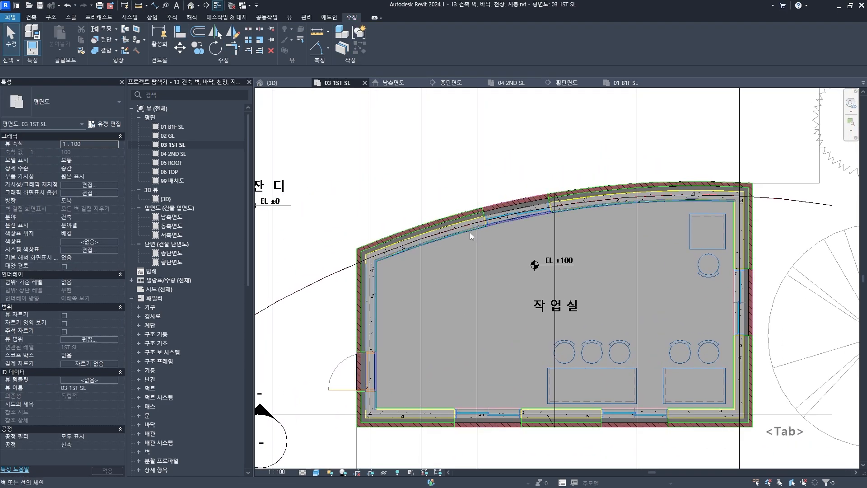
click(541, 415)
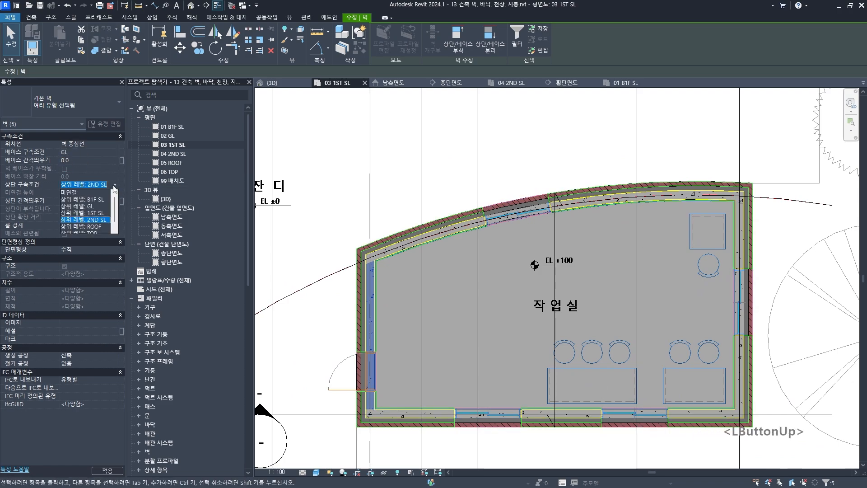
scroll(370, 214, down, 2)
key(Escape)
Step: Examine the whole house model from another side in the 3D view
click(273, 82)
shift+middle_drag(578, 336, 709, 308)
scroll(709, 307, up, 1)
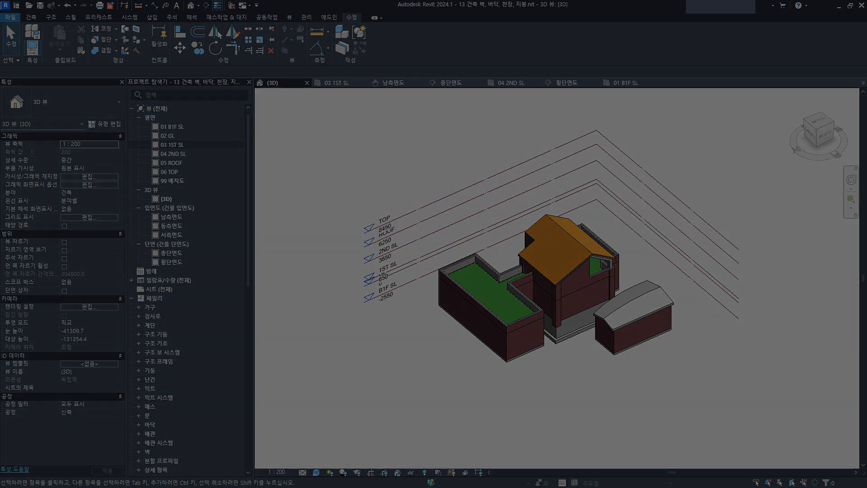